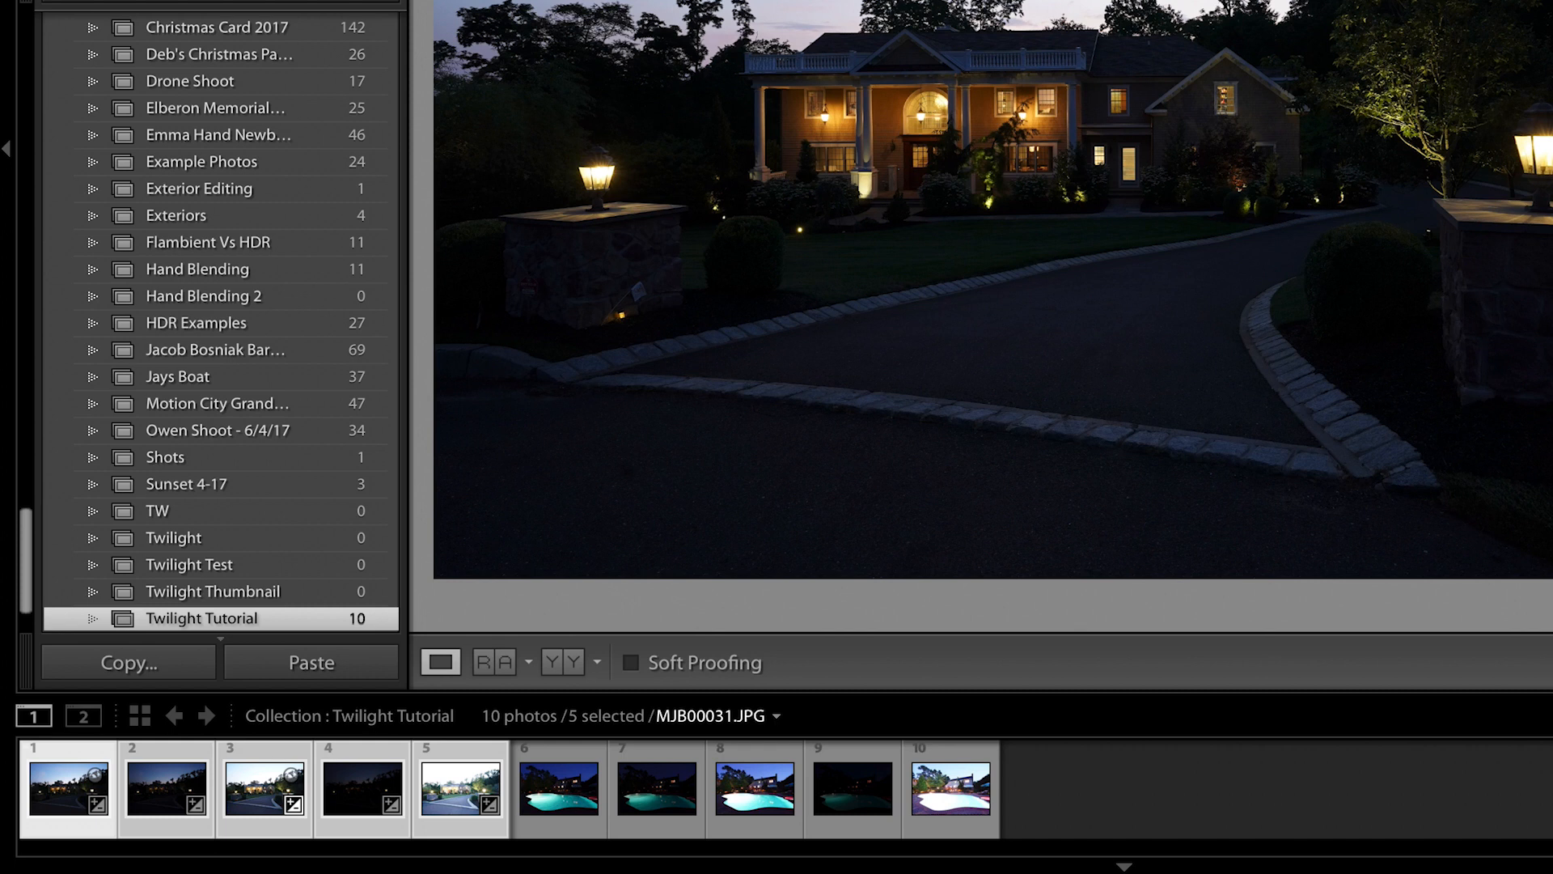
Open the five selected house exposures together as layers in Photoshop.
right_click(55, 785)
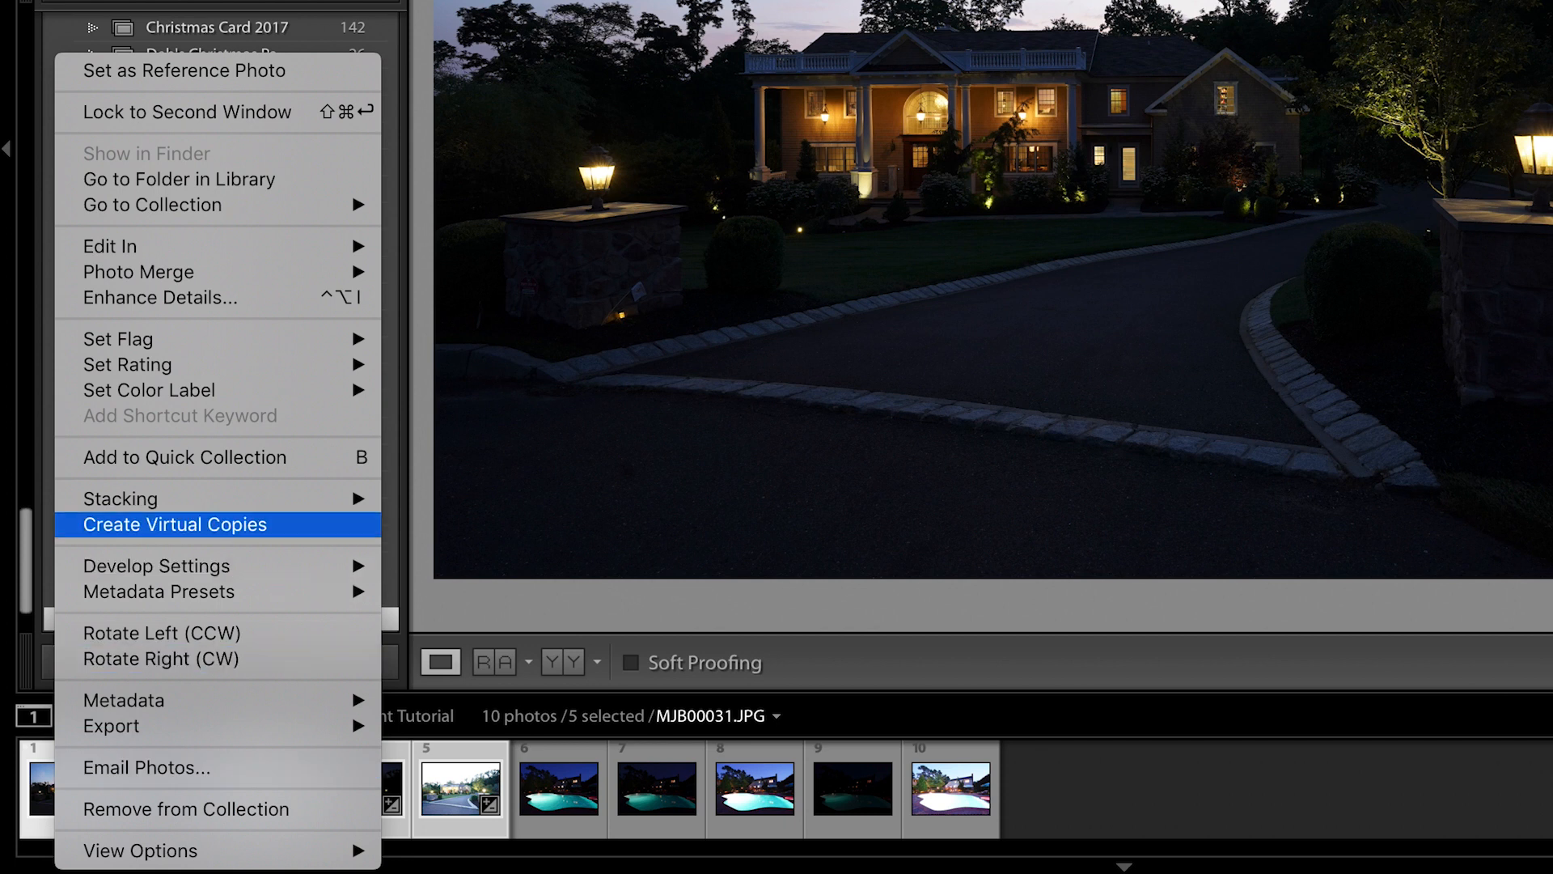
mouse_move(121, 246)
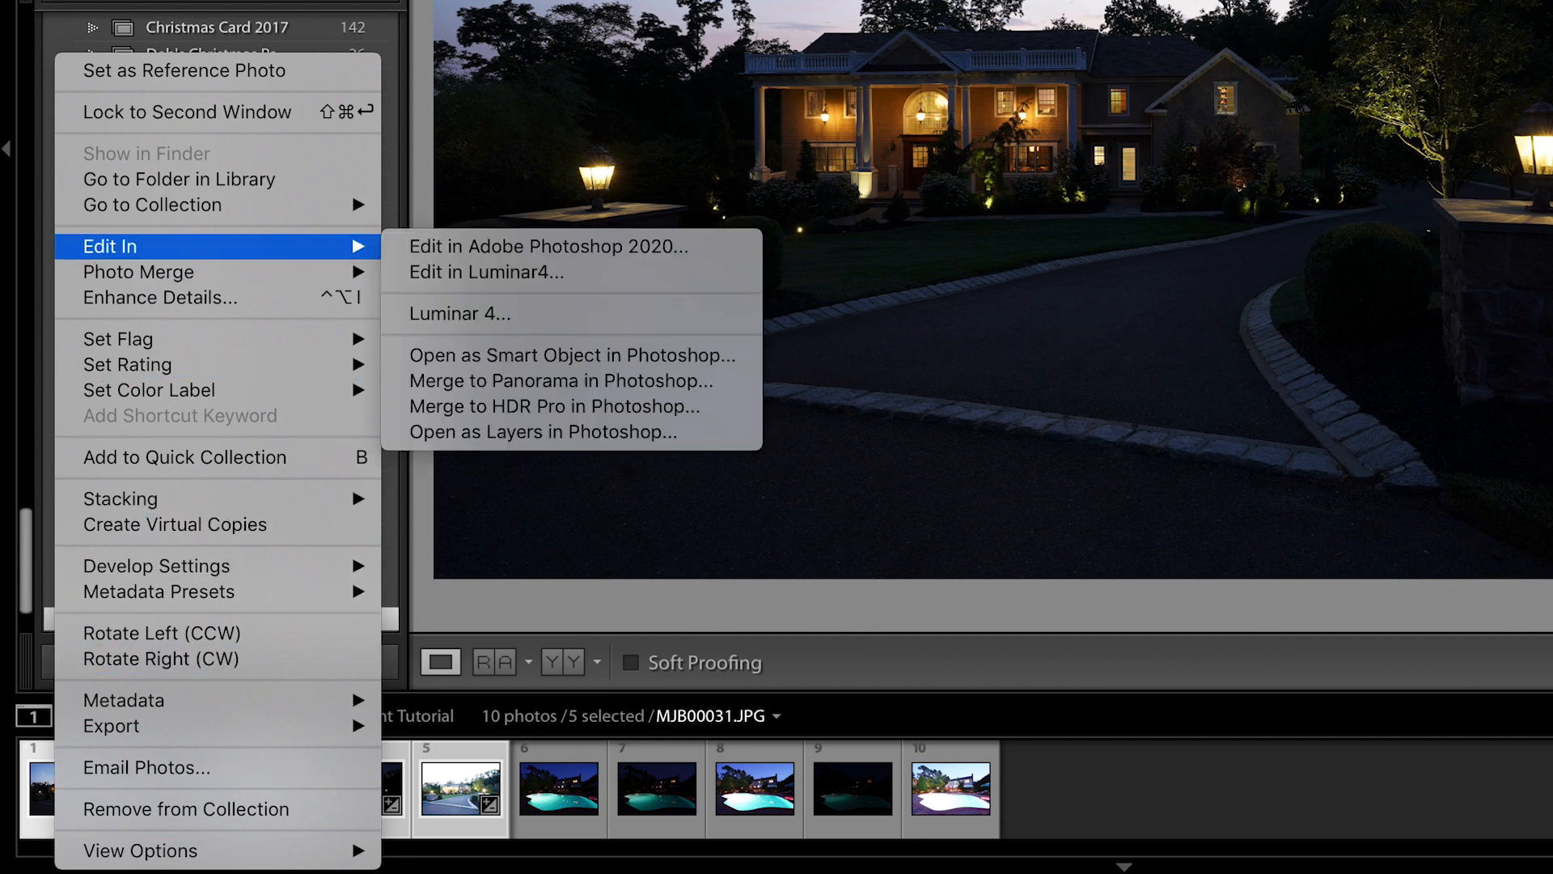
left_click(537, 434)
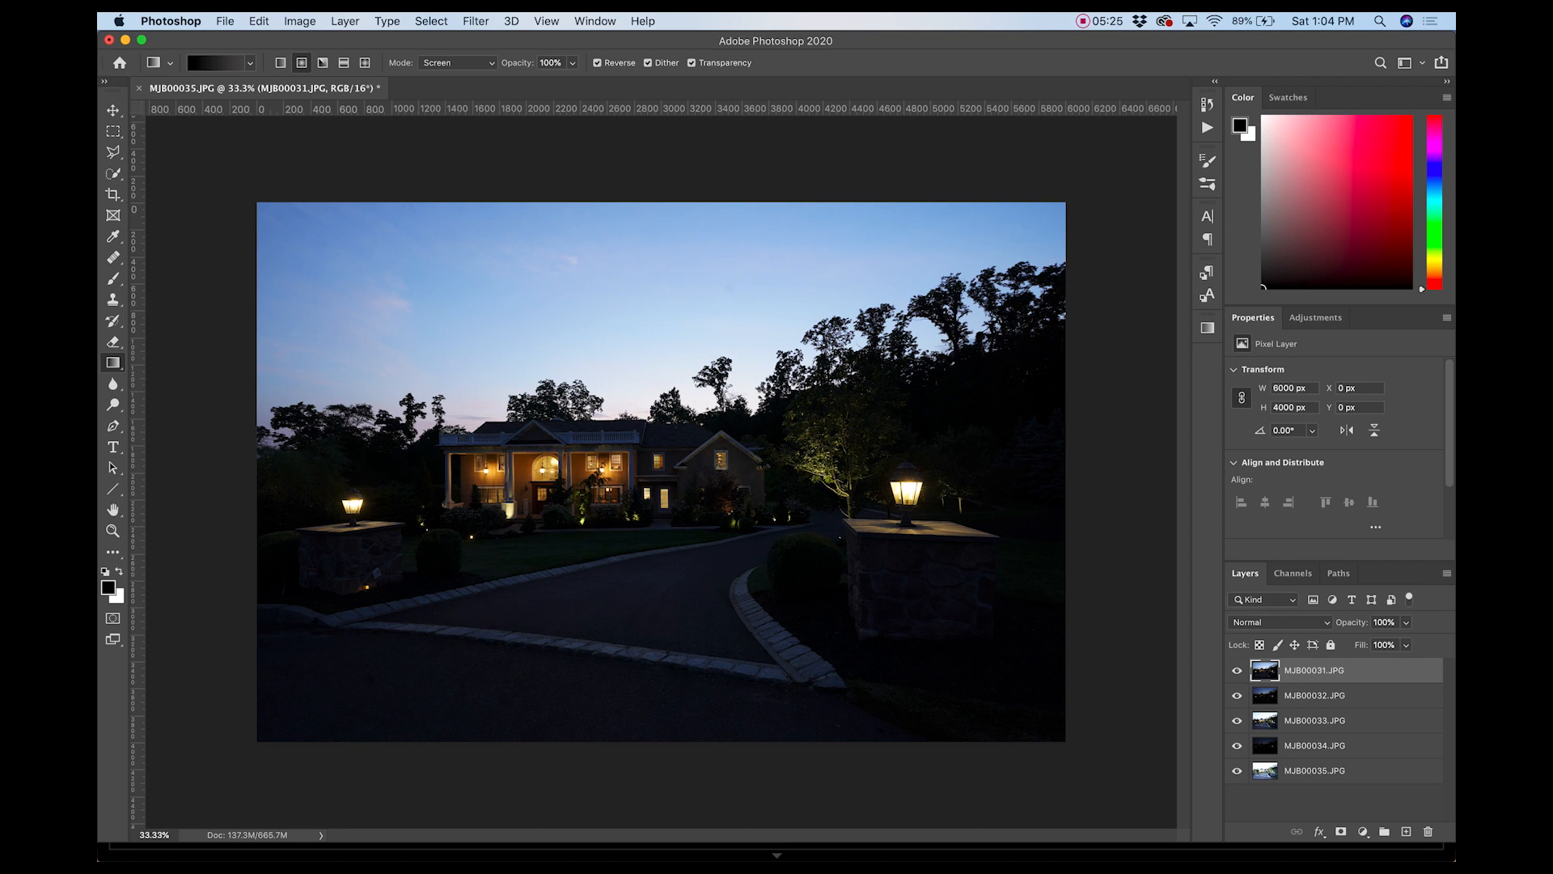
Select all five photo layers and auto-align them.
key("super+alt+a")
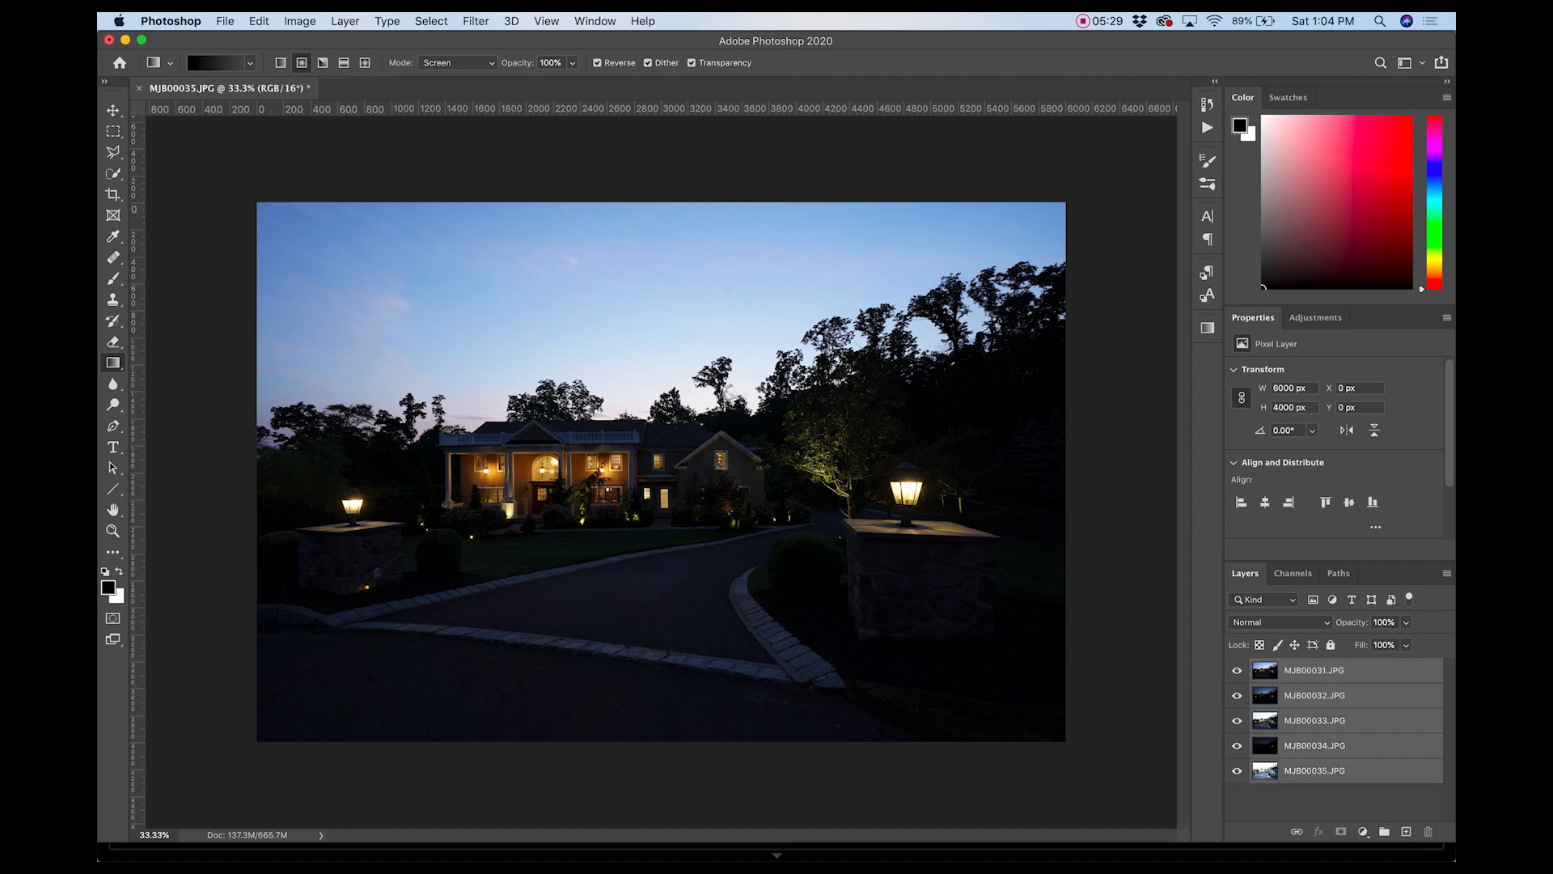
left_click(259, 21)
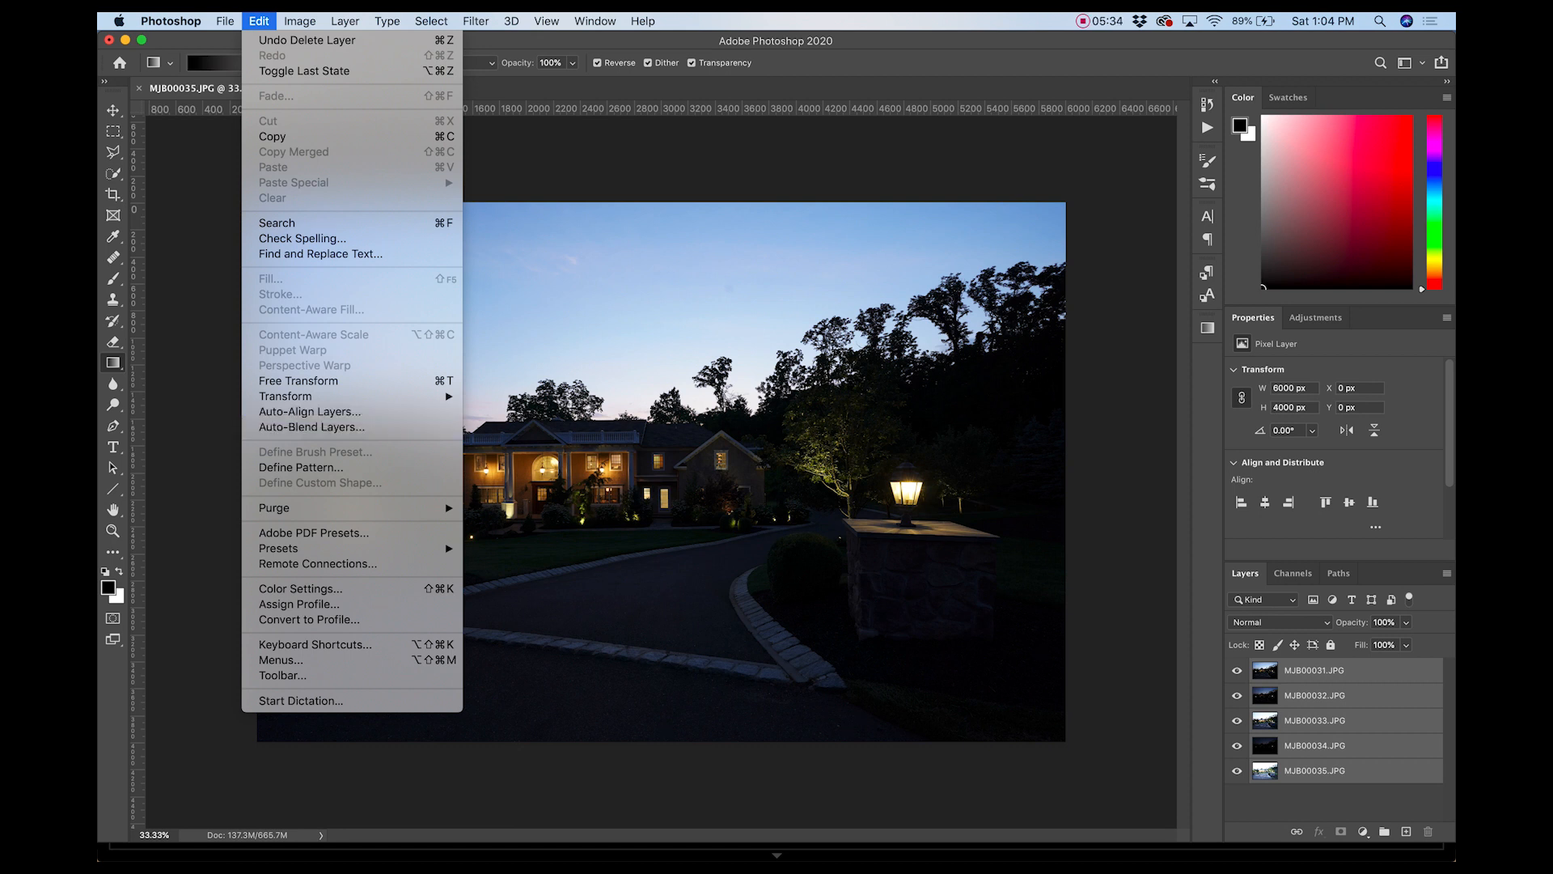
left_click(310, 411)
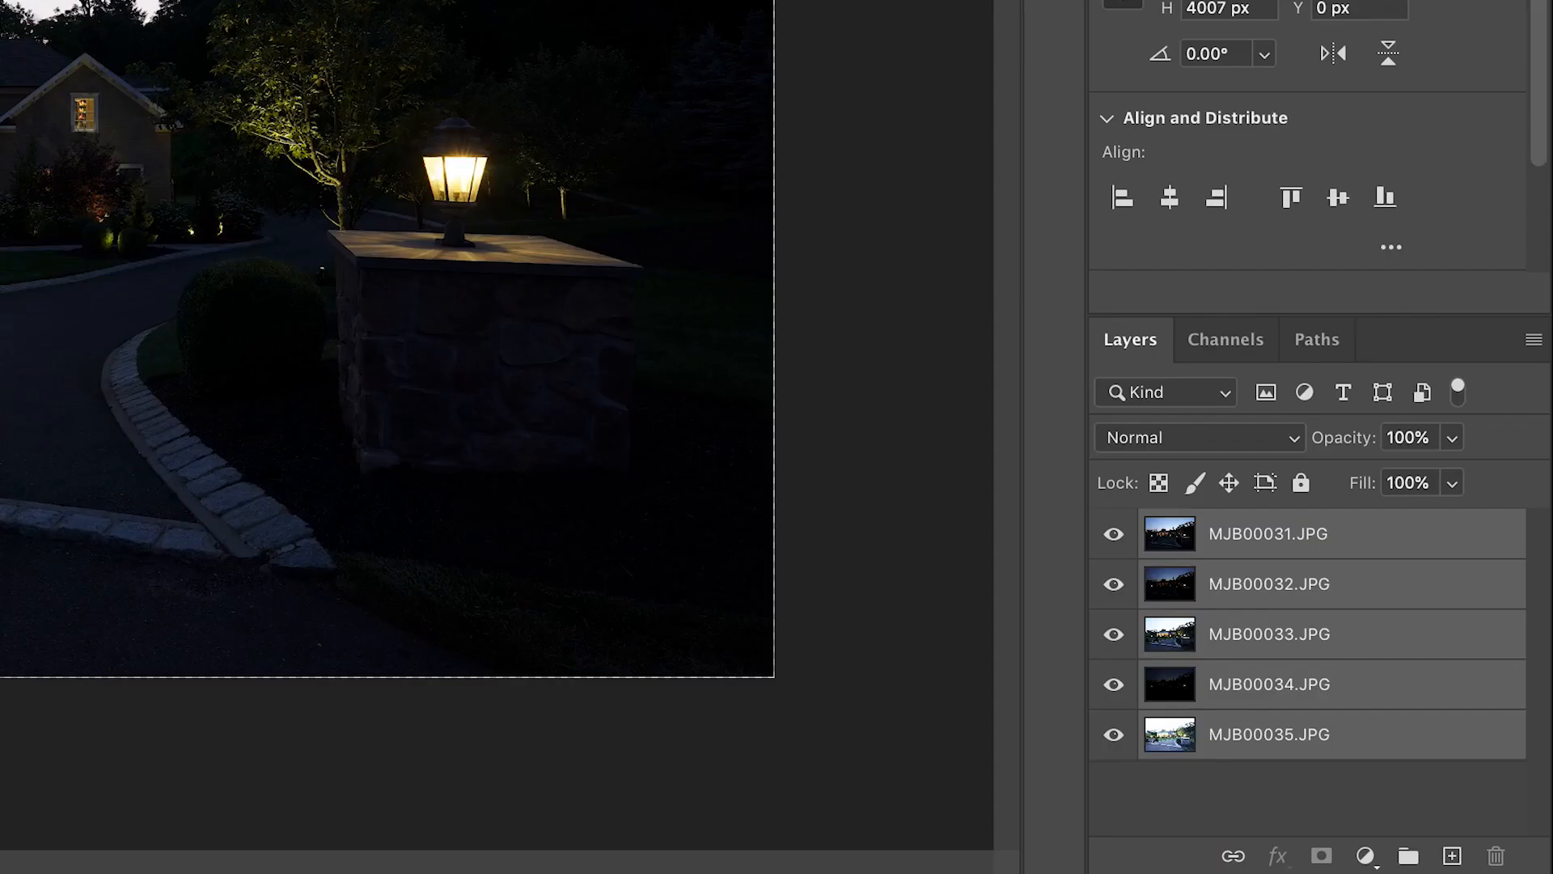
Deselect the layers and move the brightest exposure, MJB00035.JPG, to the top of the layer stack.
left_click(1334, 802)
left_click(1327, 771)
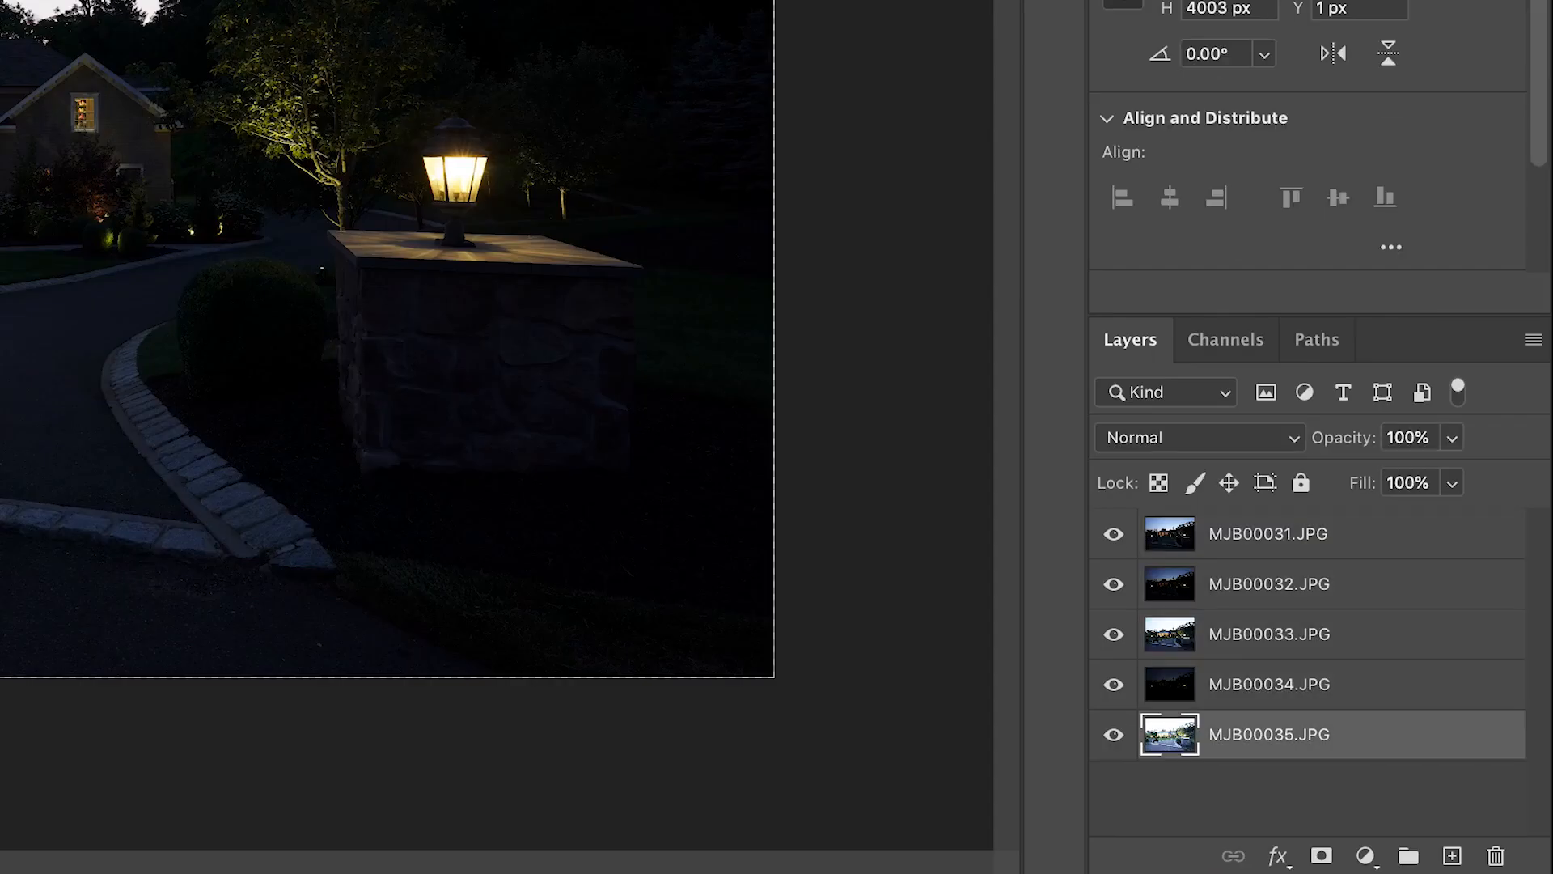
left_click_drag(1270, 734, 1270, 530)
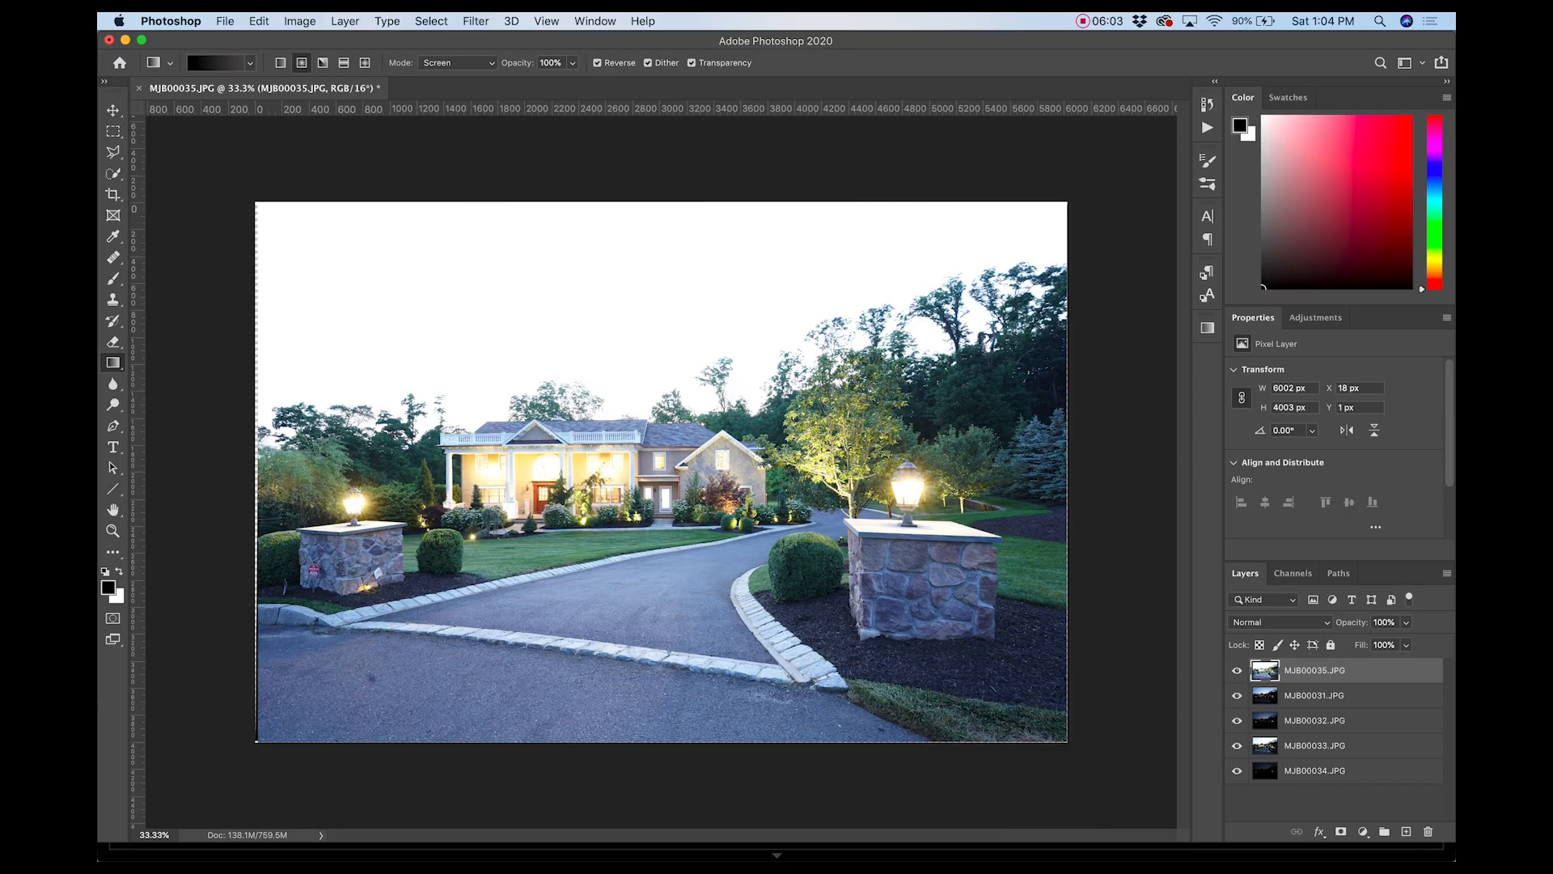
Arrange the layers beneath MJB00035.JPG in the order MJB00032, MJB00034, MJB00031 and MJB00033 from top to bottom.
left_click(1315, 745)
left_click_drag(1315, 745, 1315, 687)
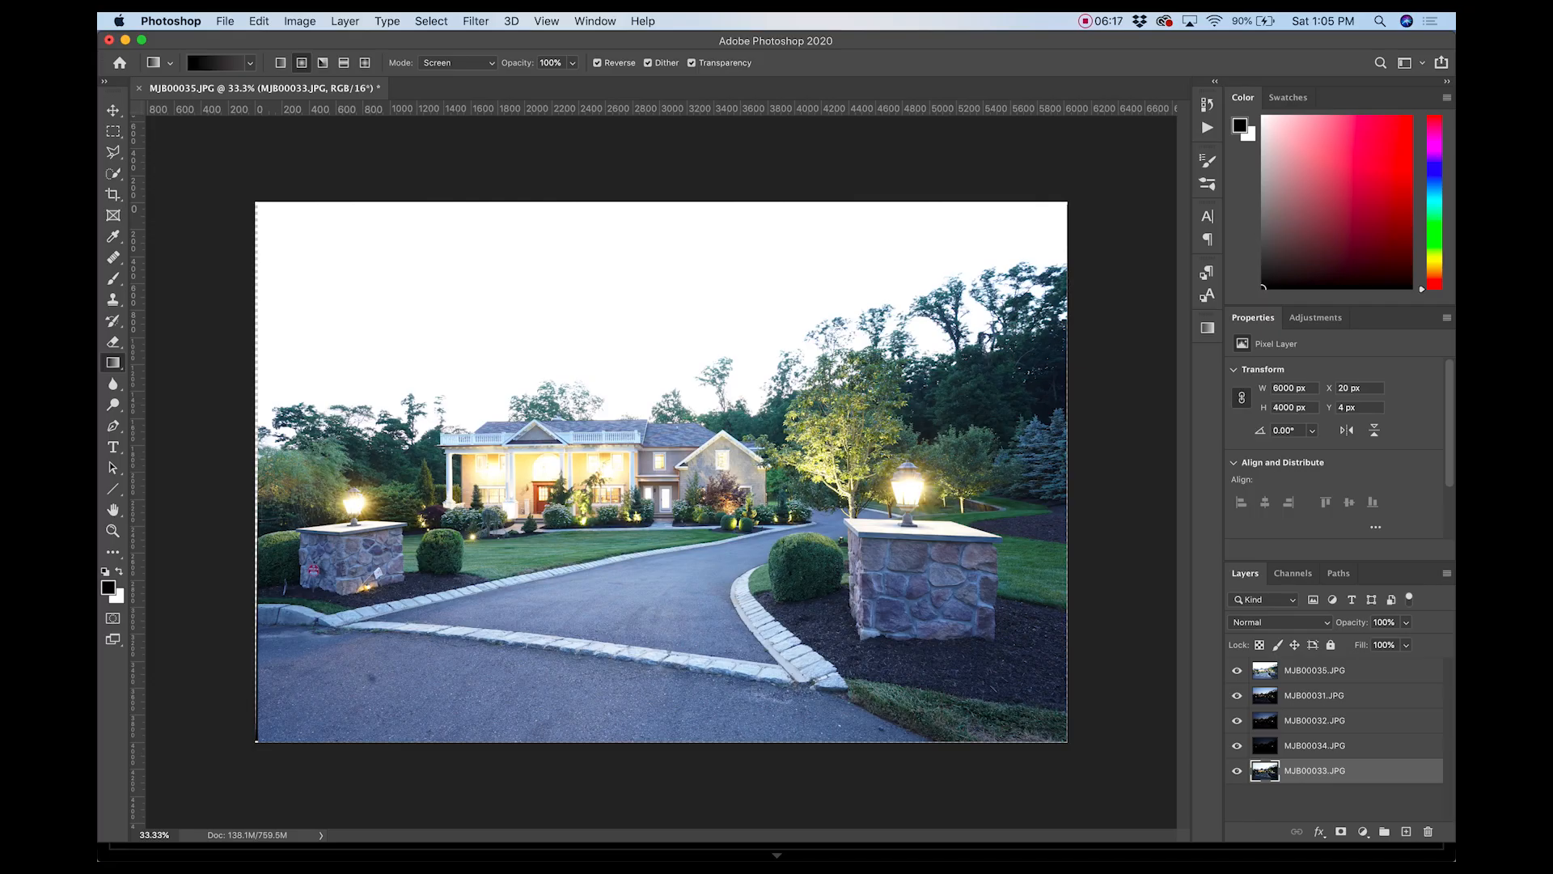
key("super+comma")
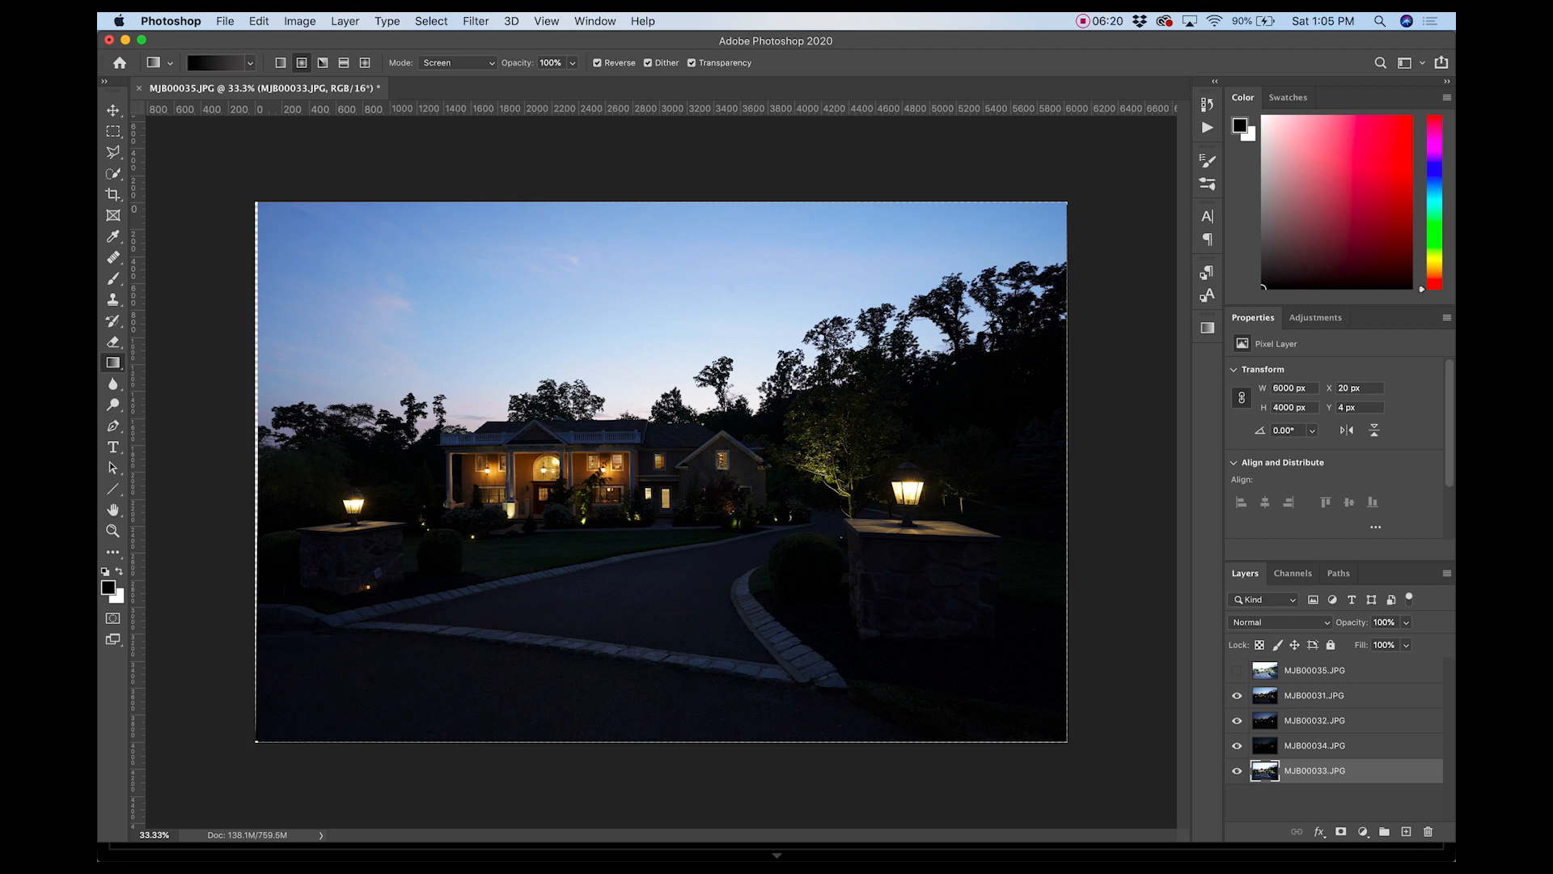
left_click(1265, 745)
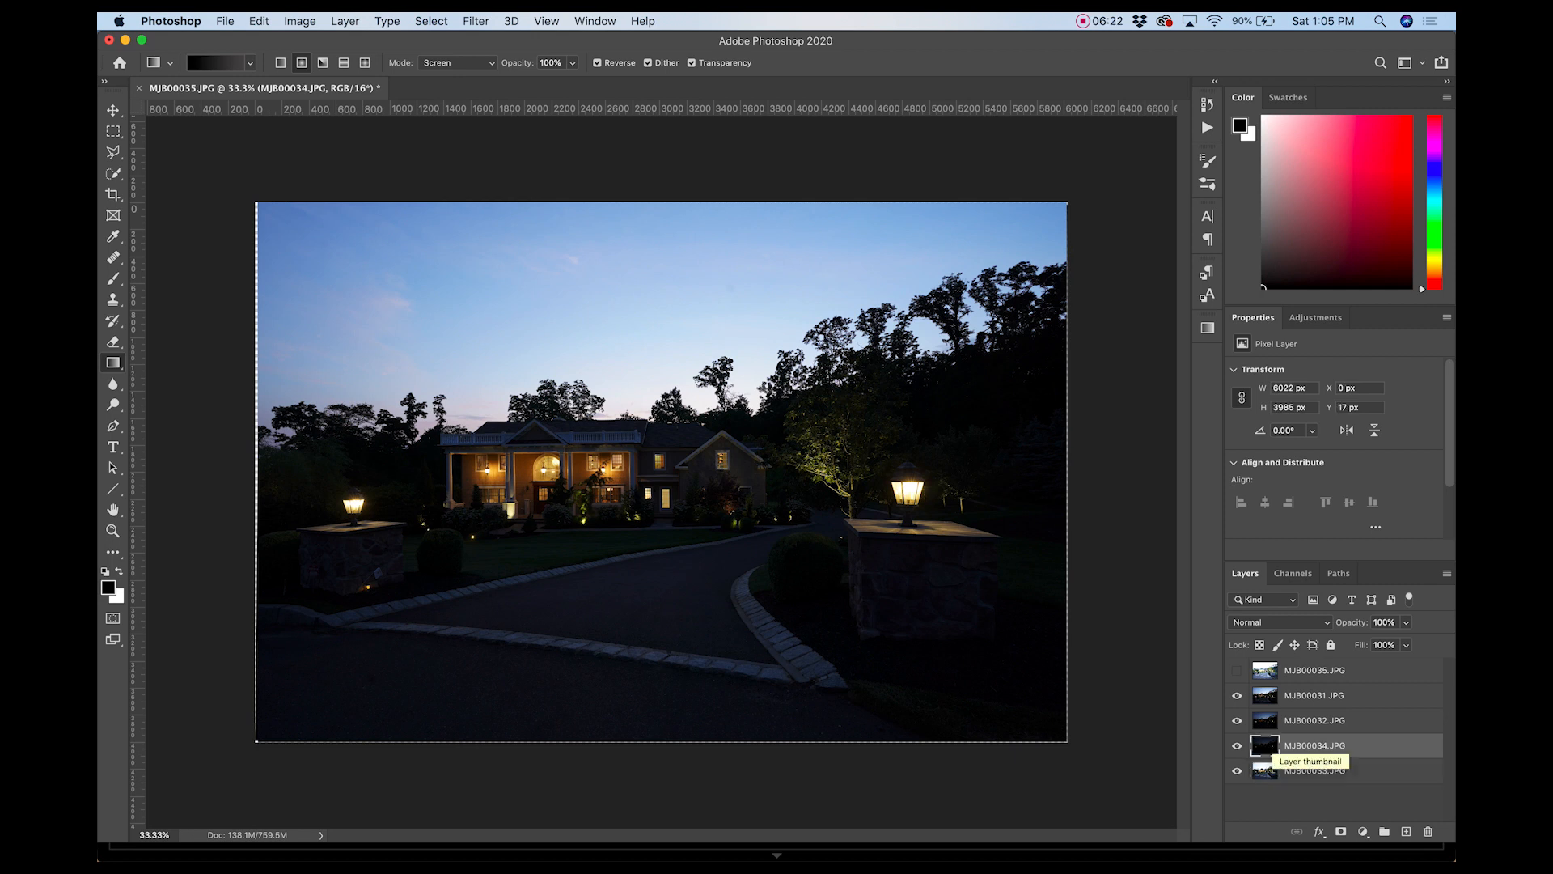
left_click_drag(1265, 745, 1265, 685)
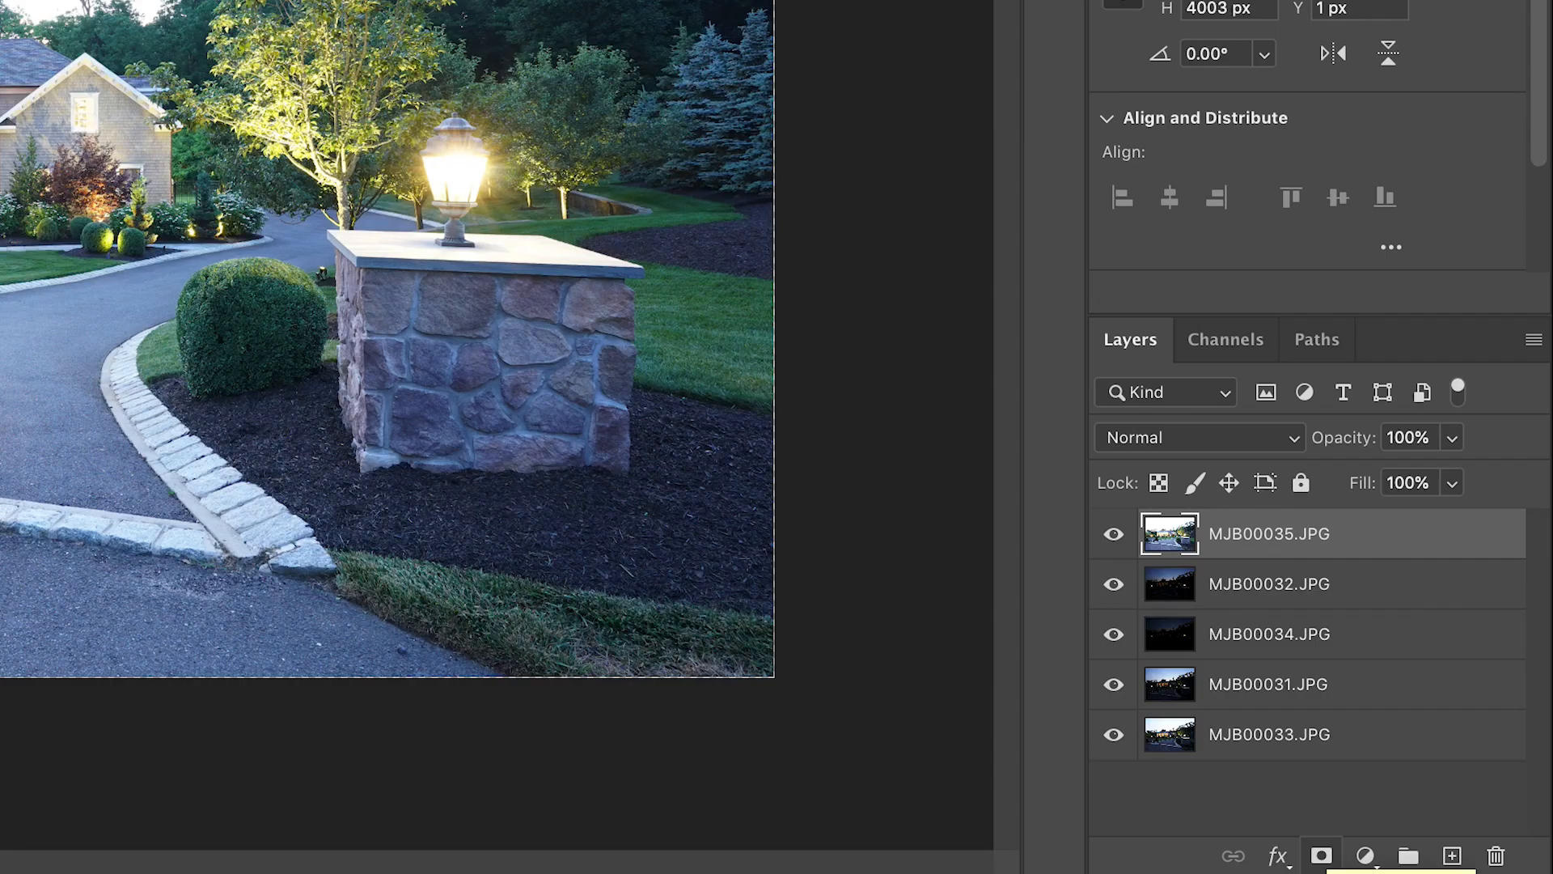
Add a layer mask to MJB00035.JPG, invert it to black and make white the foreground colour.
left_click(1321, 856)
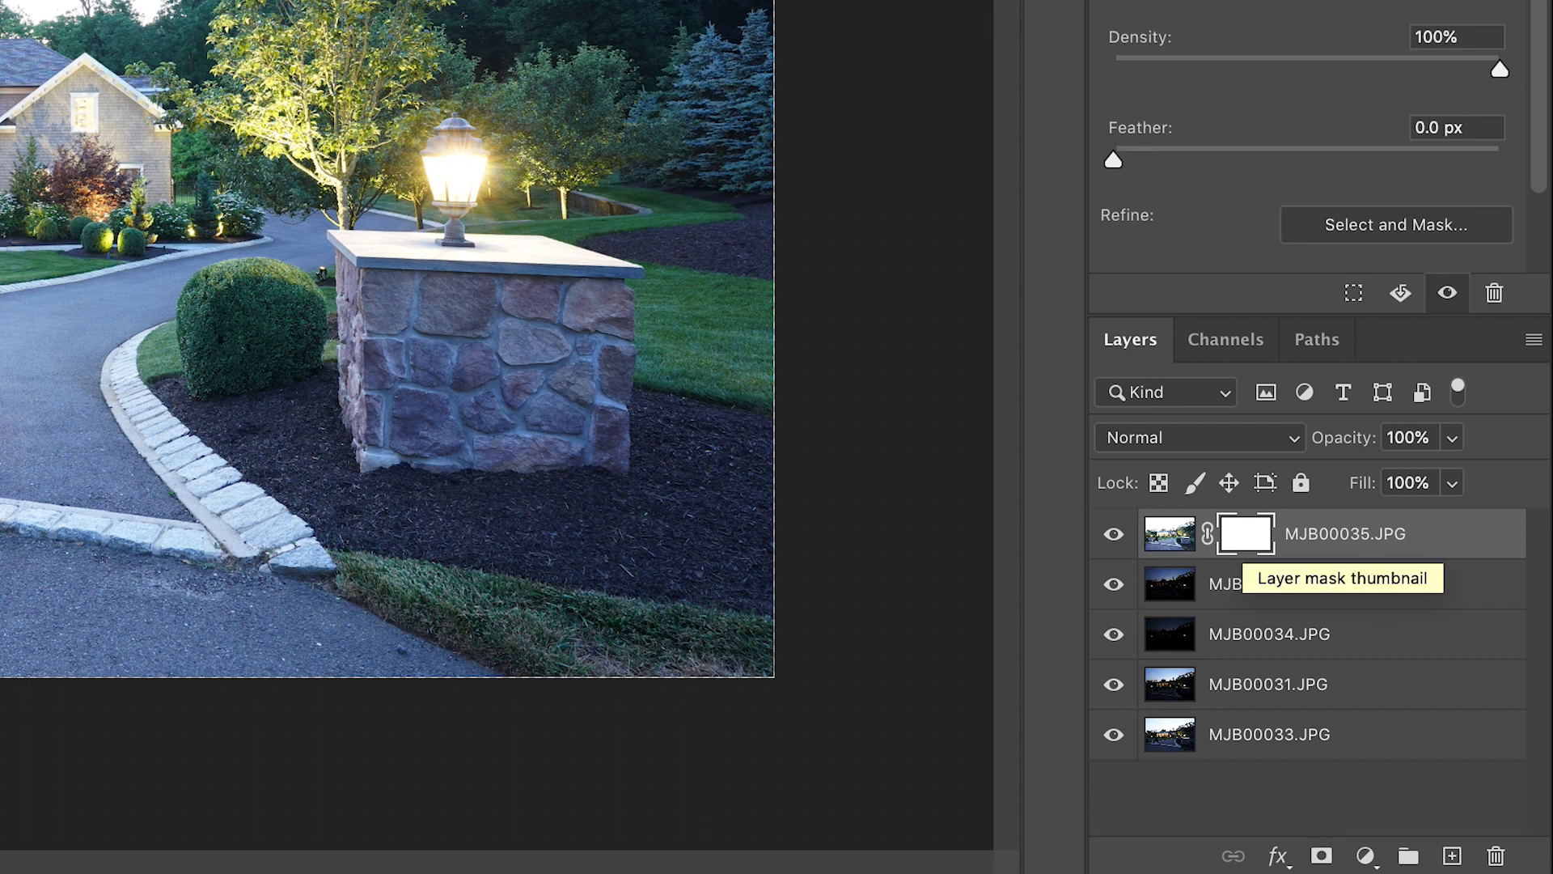
key("super+i")
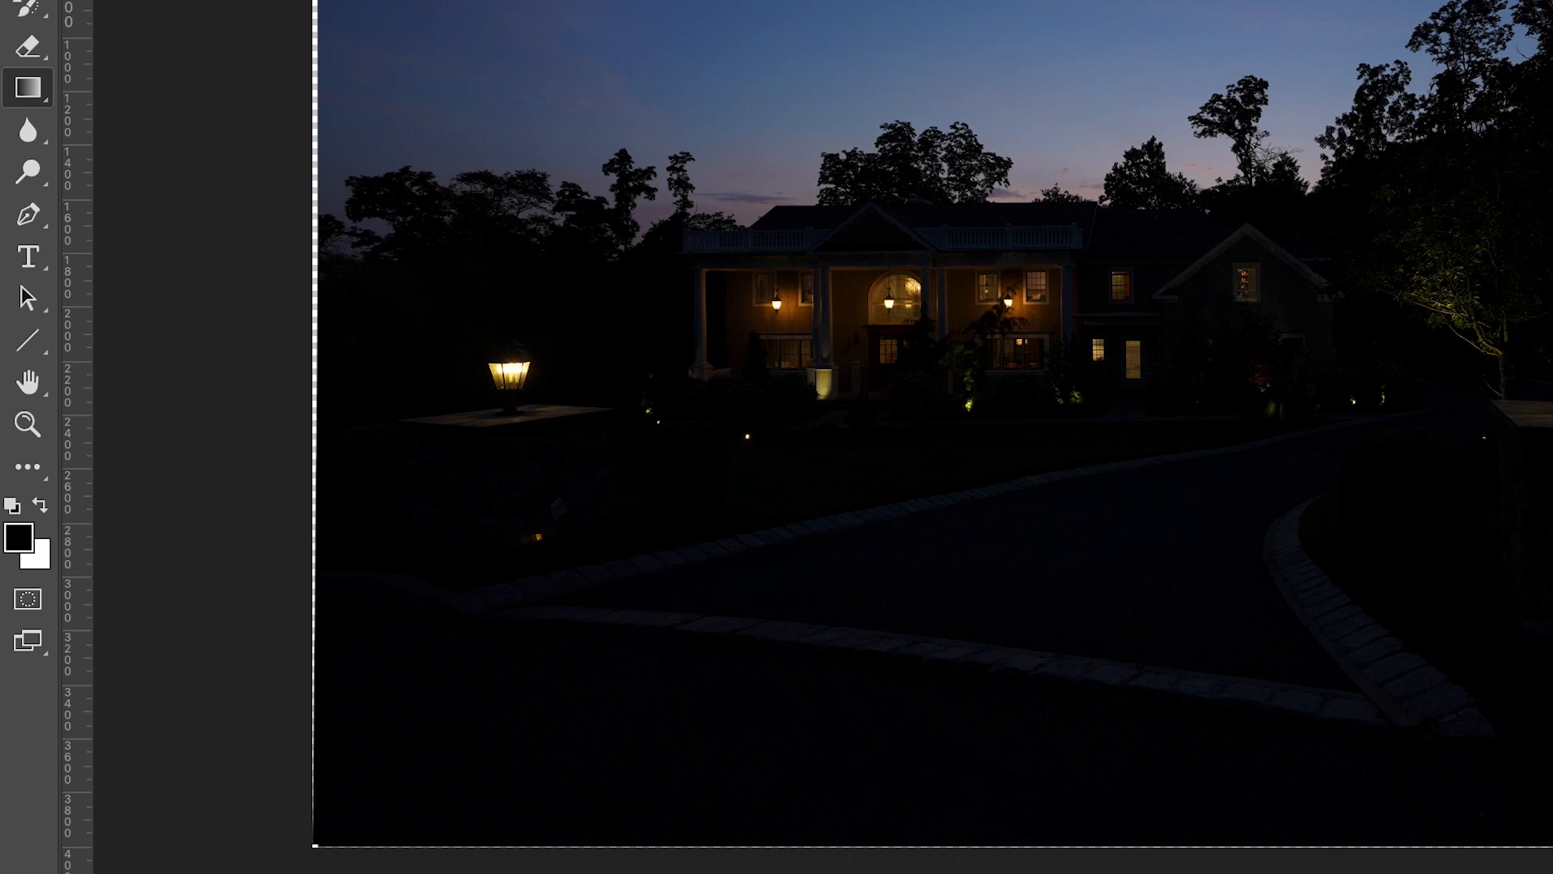
key("x")
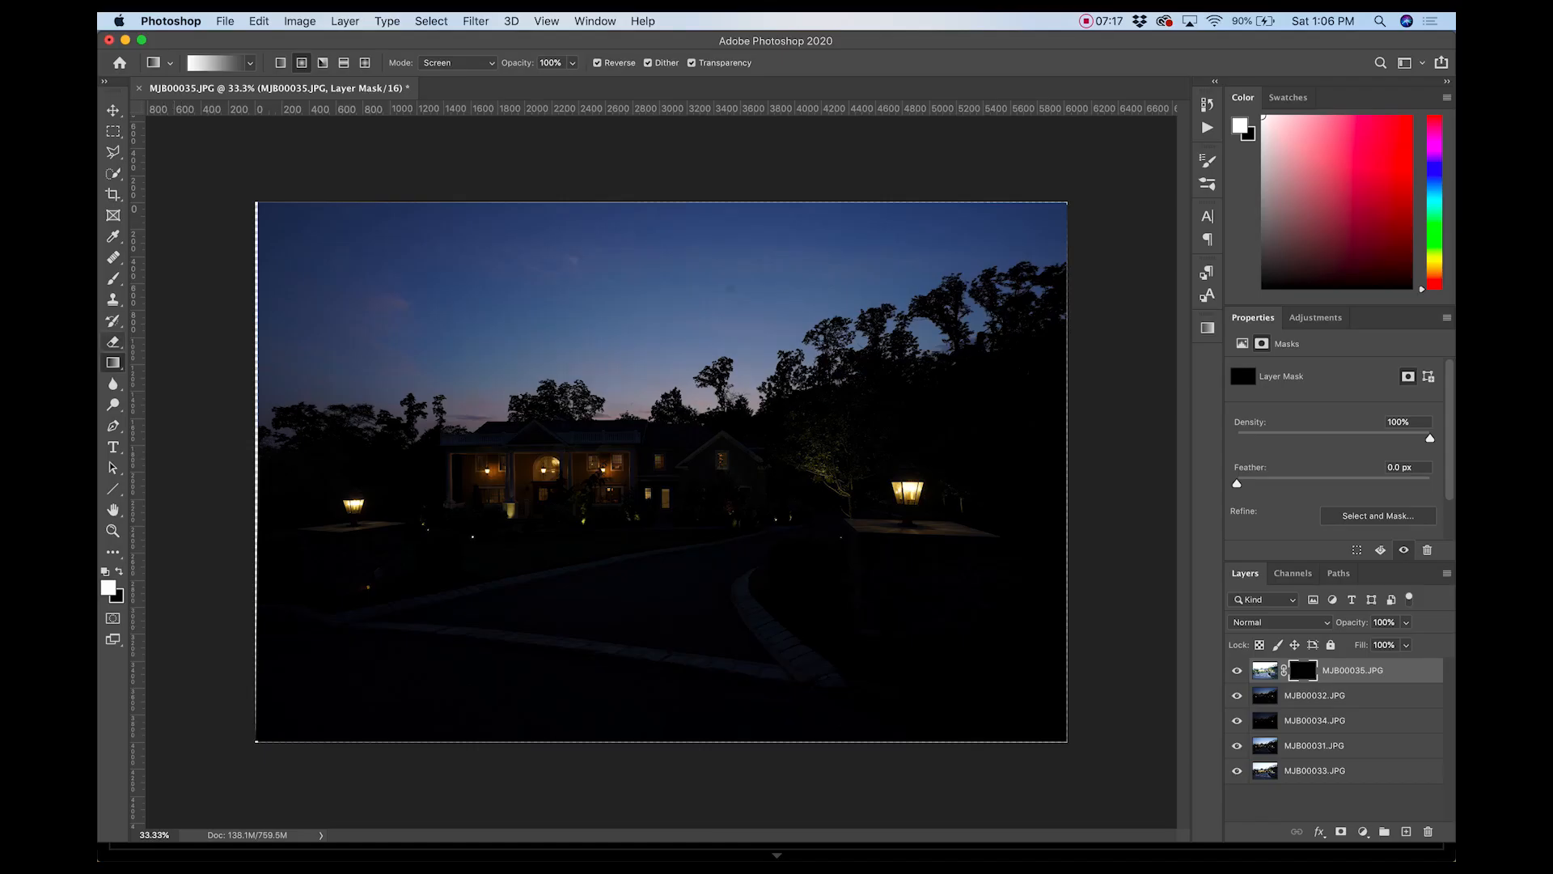
Activate the Brush tool with a Soft Round tip at 34% hardness.
key("b")
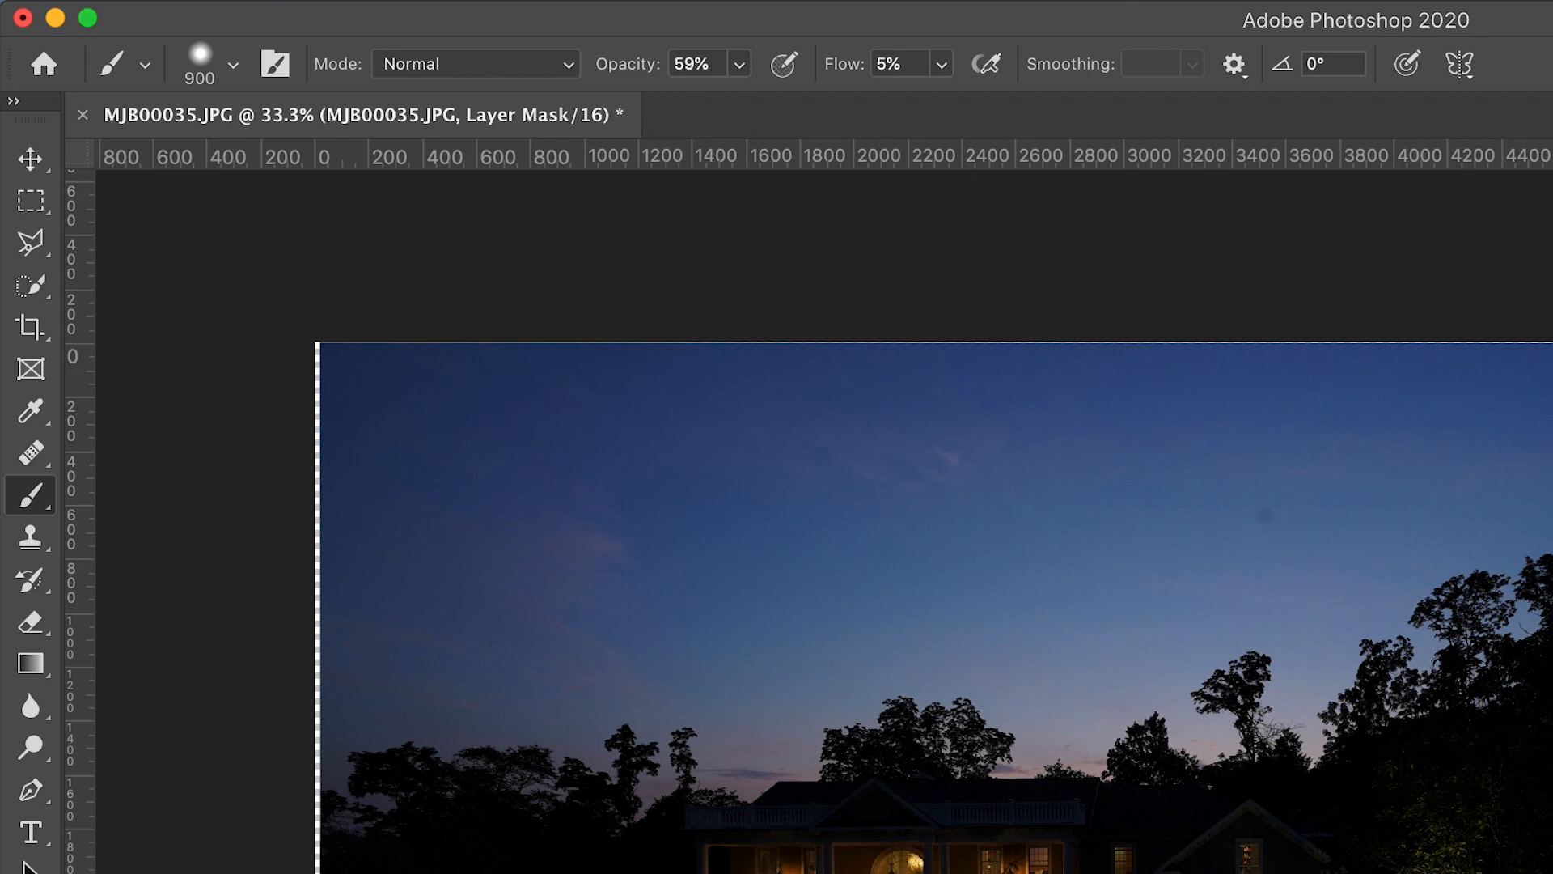
left_click(233, 64)
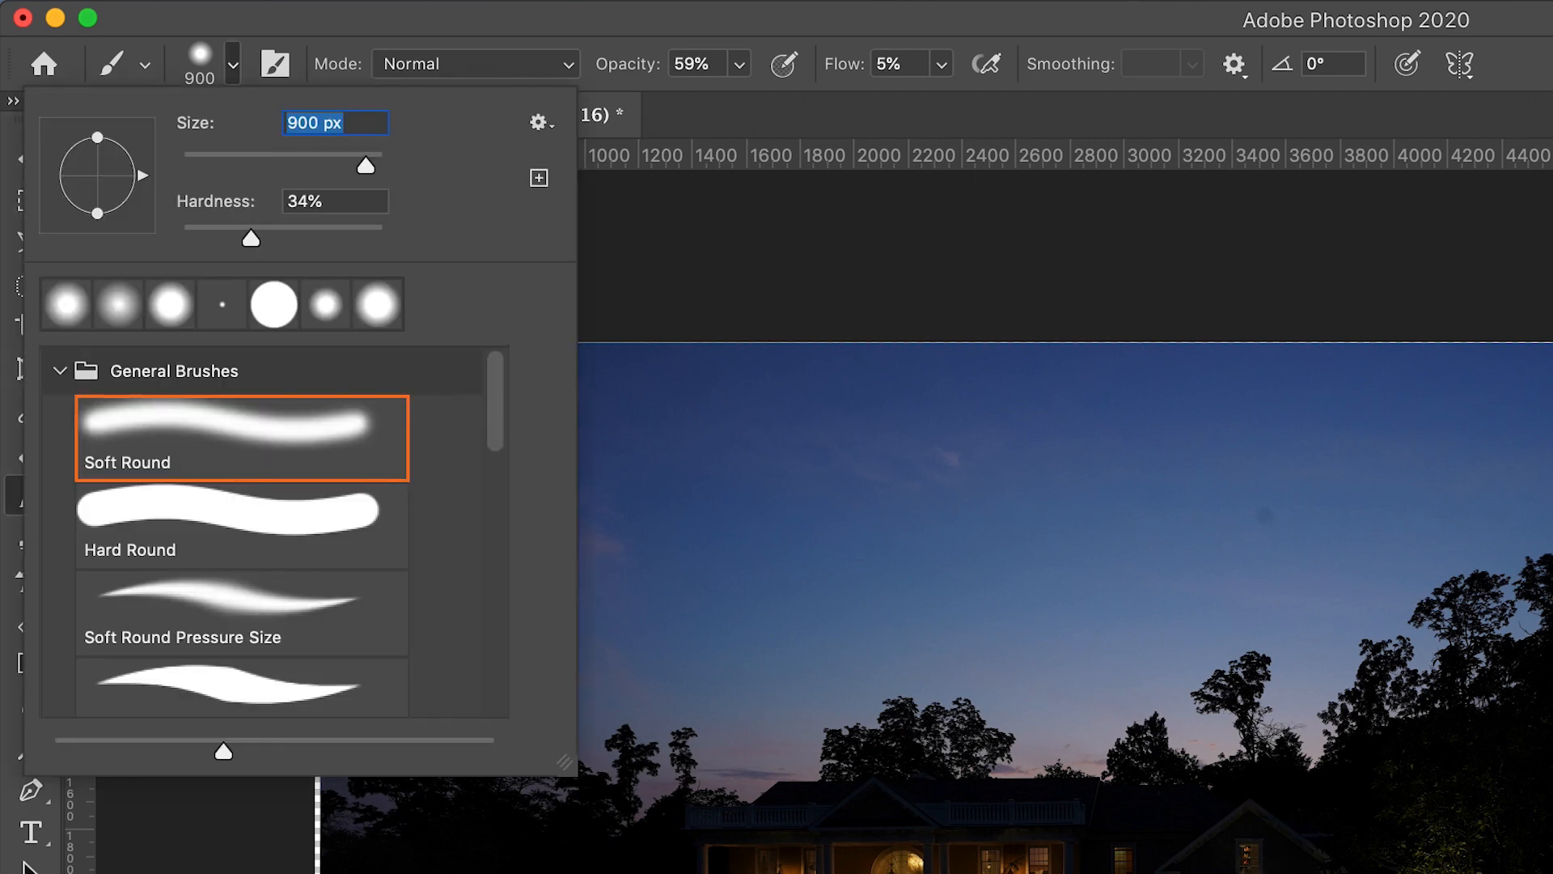
left_click_drag(251, 238, 248, 238)
left_click(335, 201)
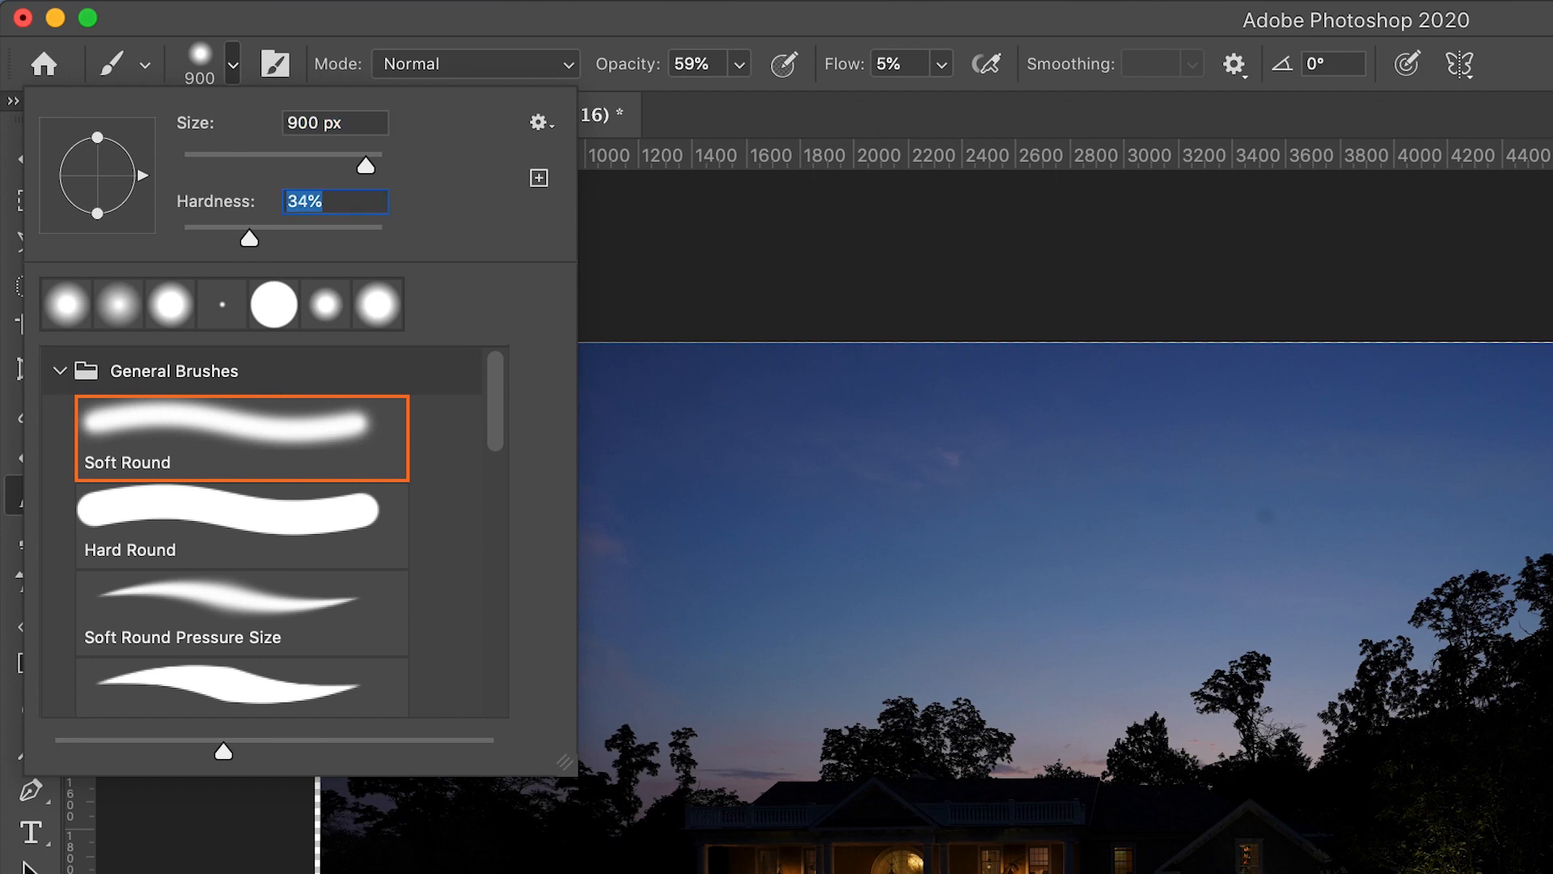
key("Return")
Enlarge the brush to 1800 px and paint white on the MJB00035.JPG mask over the driveway, lawn, stone pillars and house.
key("bracketright")
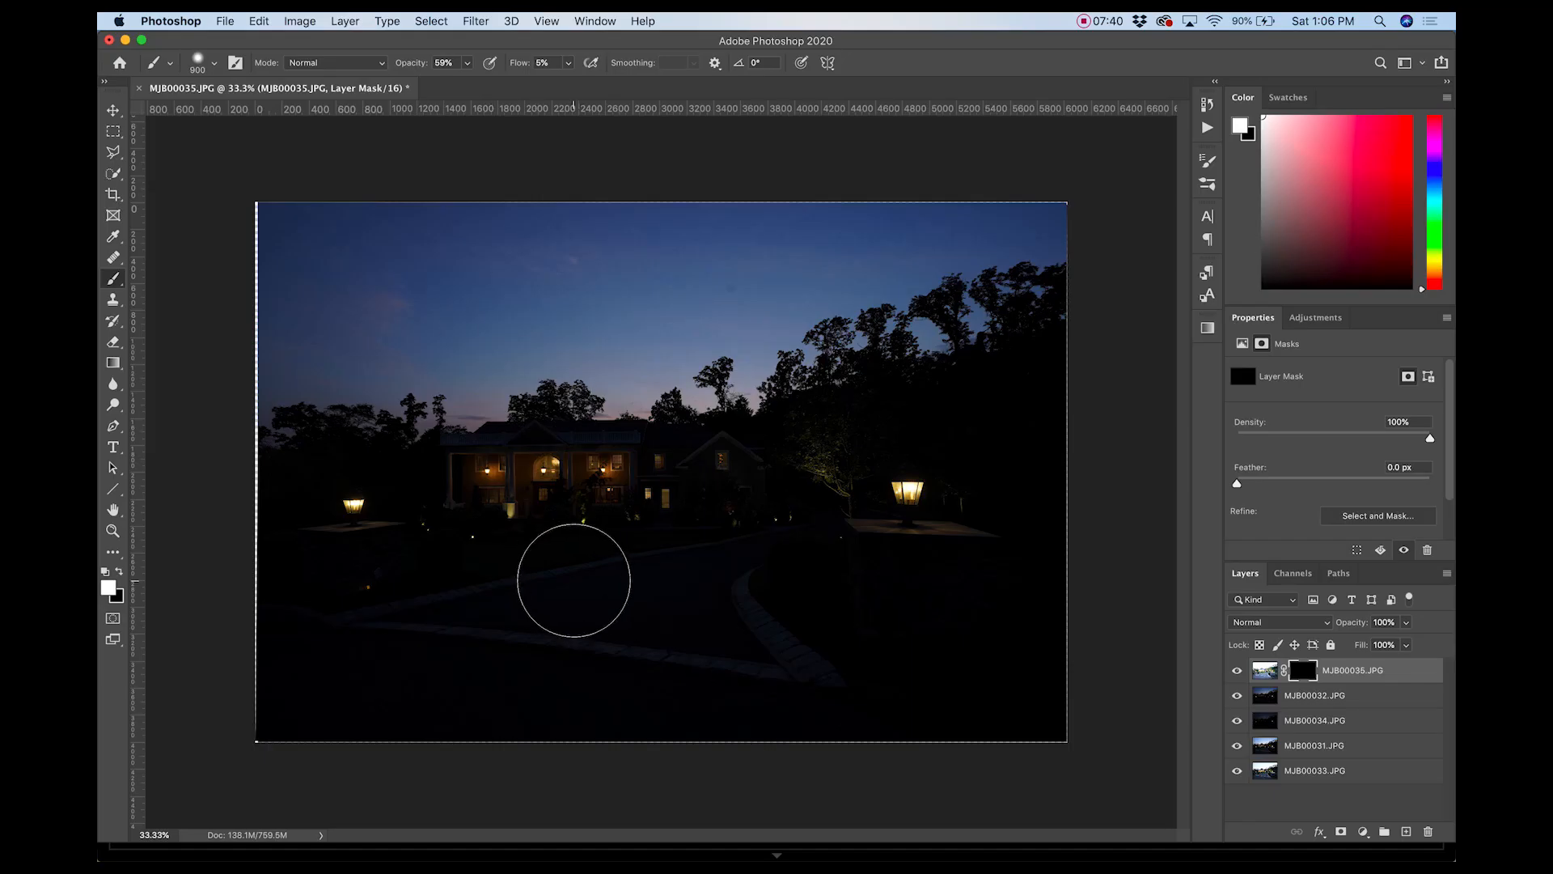
key("bracketright")
key("bracketright")
key("bracketright")
key("bracketright")
key("bracketright")
key("bracketright")
key("bracketright")
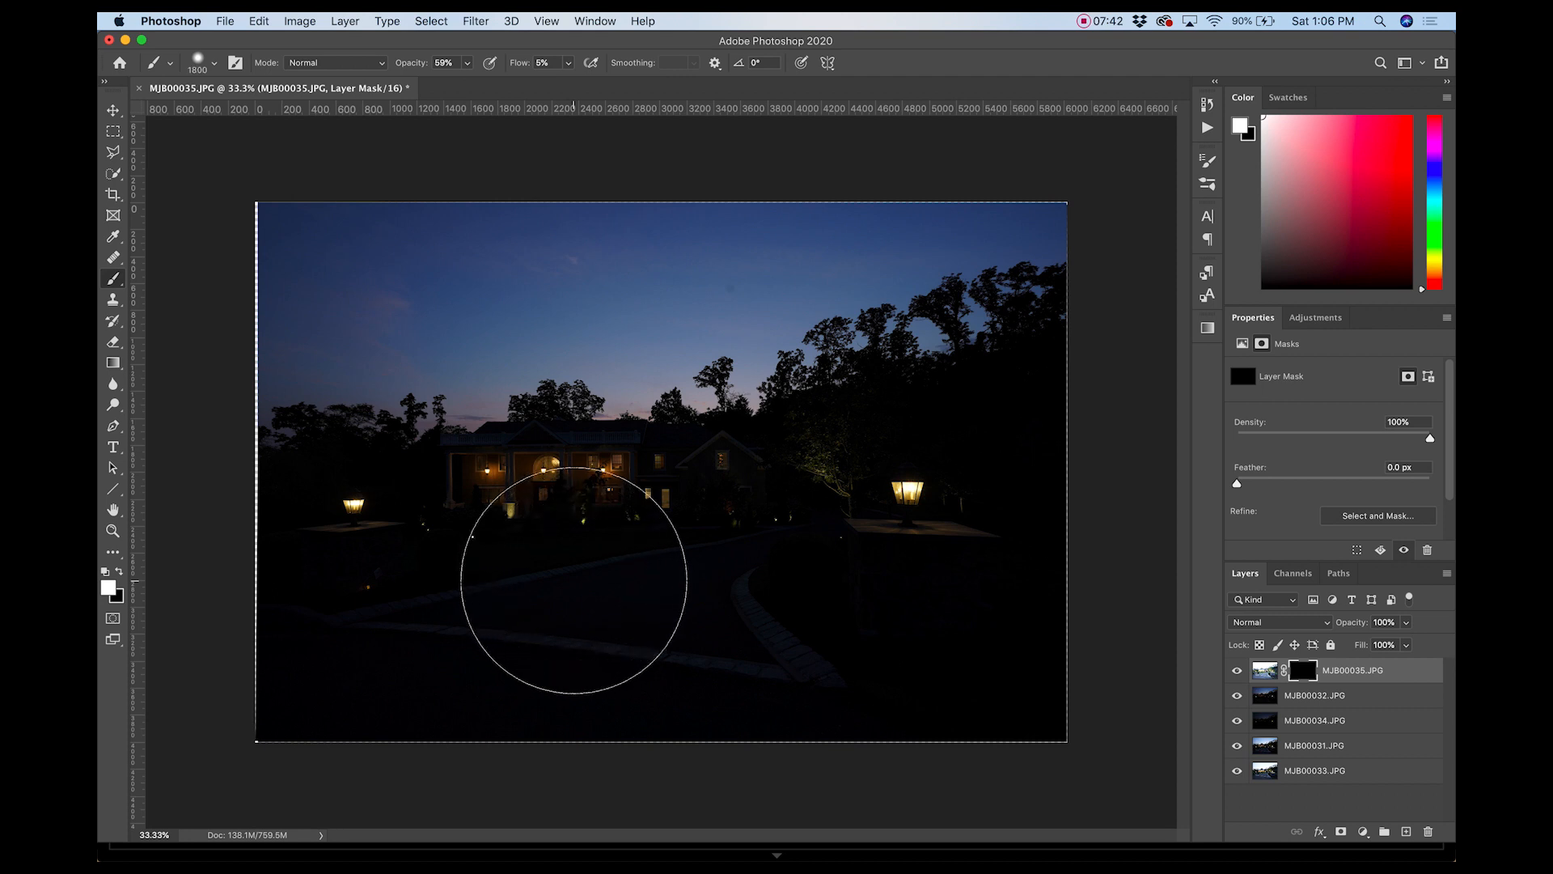
key("bracketright")
mouse_move(574, 580)
left_mouse_down()
mouse_move(658, 604)
mouse_move(888, 607)
mouse_move(653, 592)
mouse_move(534, 624)
mouse_move(631, 622)
mouse_move(529, 632)
mouse_move(607, 638)
mouse_move(389, 648)
mouse_move(401, 626)
mouse_move(390, 638)
mouse_move(348, 606)
mouse_move(383, 613)
mouse_move(396, 560)
mouse_move(711, 538)
mouse_move(643, 536)
mouse_move(688, 533)
mouse_move(764, 551)
mouse_move(807, 519)
mouse_move(790, 618)
mouse_move(884, 632)
mouse_move(958, 619)
mouse_move(948, 642)
mouse_move(882, 628)
mouse_move(981, 637)
mouse_move(817, 618)
mouse_move(807, 598)
mouse_move(725, 628)
mouse_move(468, 630)
mouse_move(739, 691)
mouse_move(710, 697)
mouse_move(912, 720)
mouse_move(518, 710)
mouse_move(294, 727)
mouse_move(271, 693)
mouse_move(297, 691)
mouse_move(300, 575)
mouse_move(404, 570)
mouse_move(353, 550)
mouse_move(419, 554)
mouse_move(624, 634)
left_mouse_up()
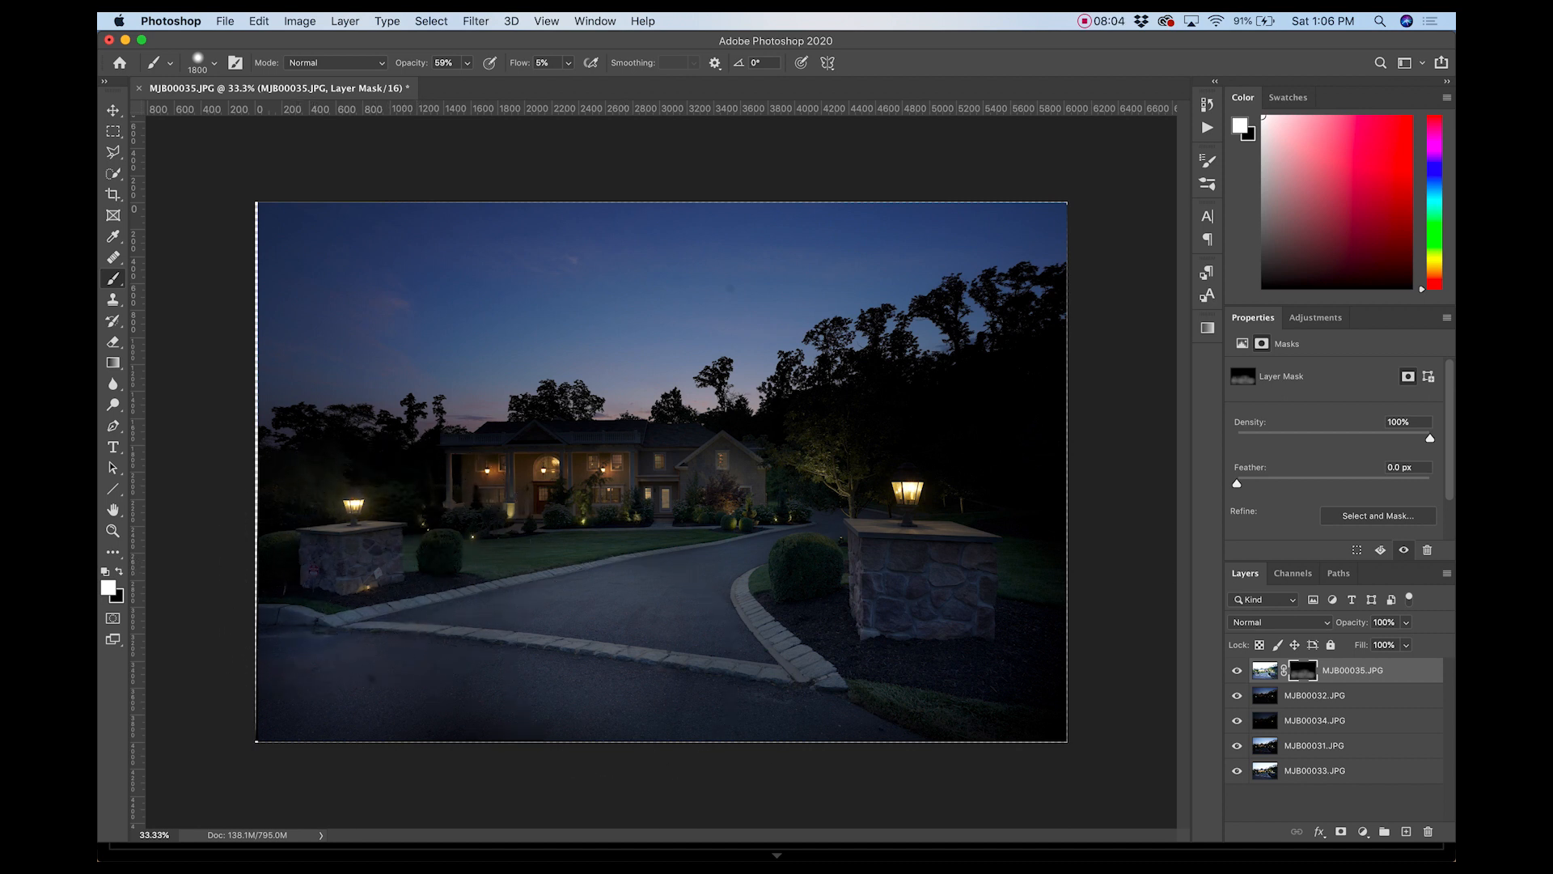
mouse_move(971, 624)
left_mouse_down()
mouse_move(759, 567)
mouse_move(890, 515)
mouse_move(916, 485)
mouse_move(865, 505)
mouse_move(891, 485)
mouse_move(974, 462)
mouse_move(660, 562)
mouse_move(701, 524)
mouse_move(603, 549)
mouse_move(680, 549)
mouse_move(519, 575)
mouse_move(505, 593)
mouse_move(522, 579)
mouse_move(499, 537)
mouse_move(812, 551)
mouse_move(896, 469)
mouse_move(936, 501)
mouse_move(1029, 464)
mouse_move(1030, 443)
mouse_move(995, 595)
mouse_move(708, 600)
mouse_move(691, 560)
mouse_move(706, 551)
mouse_move(667, 537)
mouse_move(624, 561)
mouse_move(690, 526)
mouse_move(687, 542)
mouse_move(476, 560)
mouse_move(337, 551)
mouse_move(371, 543)
mouse_move(342, 428)
mouse_move(386, 411)
mouse_move(373, 457)
mouse_move(353, 375)
mouse_move(380, 478)
mouse_move(453, 494)
mouse_move(530, 446)
left_mouse_up()
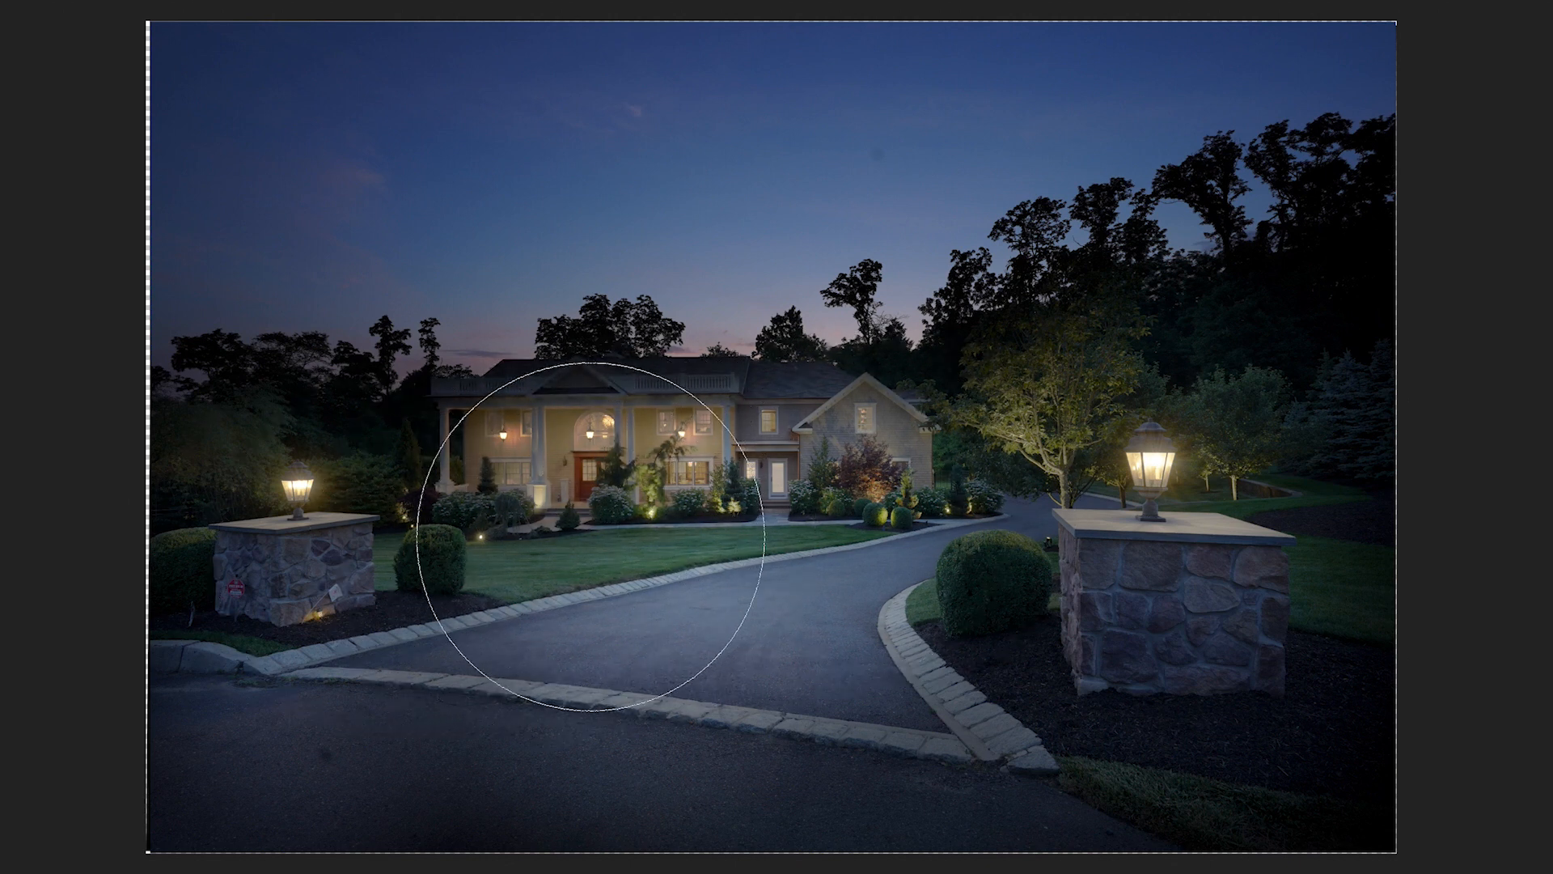
Reduce the brush to about 1000 px and brighten the house facade on the MJB00035.JPG mask.
key("bracketleft")
key("bracketleft")
key("bracketleft")
key("bracketleft")
key("bracketleft")
key("bracketleft")
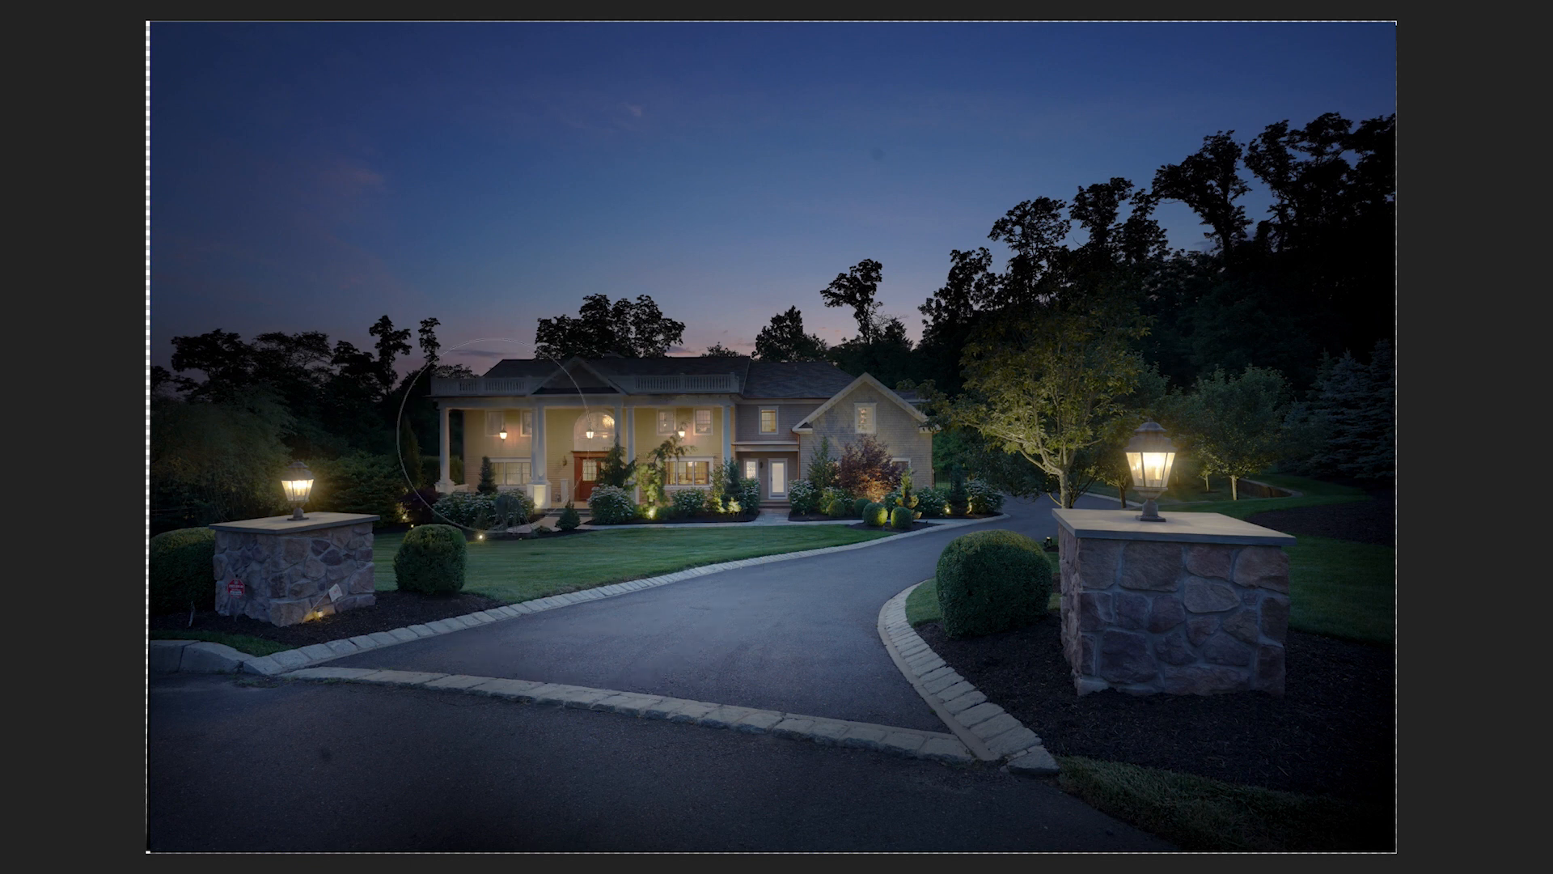
mouse_move(497, 453)
left_mouse_down()
mouse_move(435, 459)
mouse_move(574, 471)
mouse_move(583, 423)
mouse_move(607, 409)
left_mouse_up()
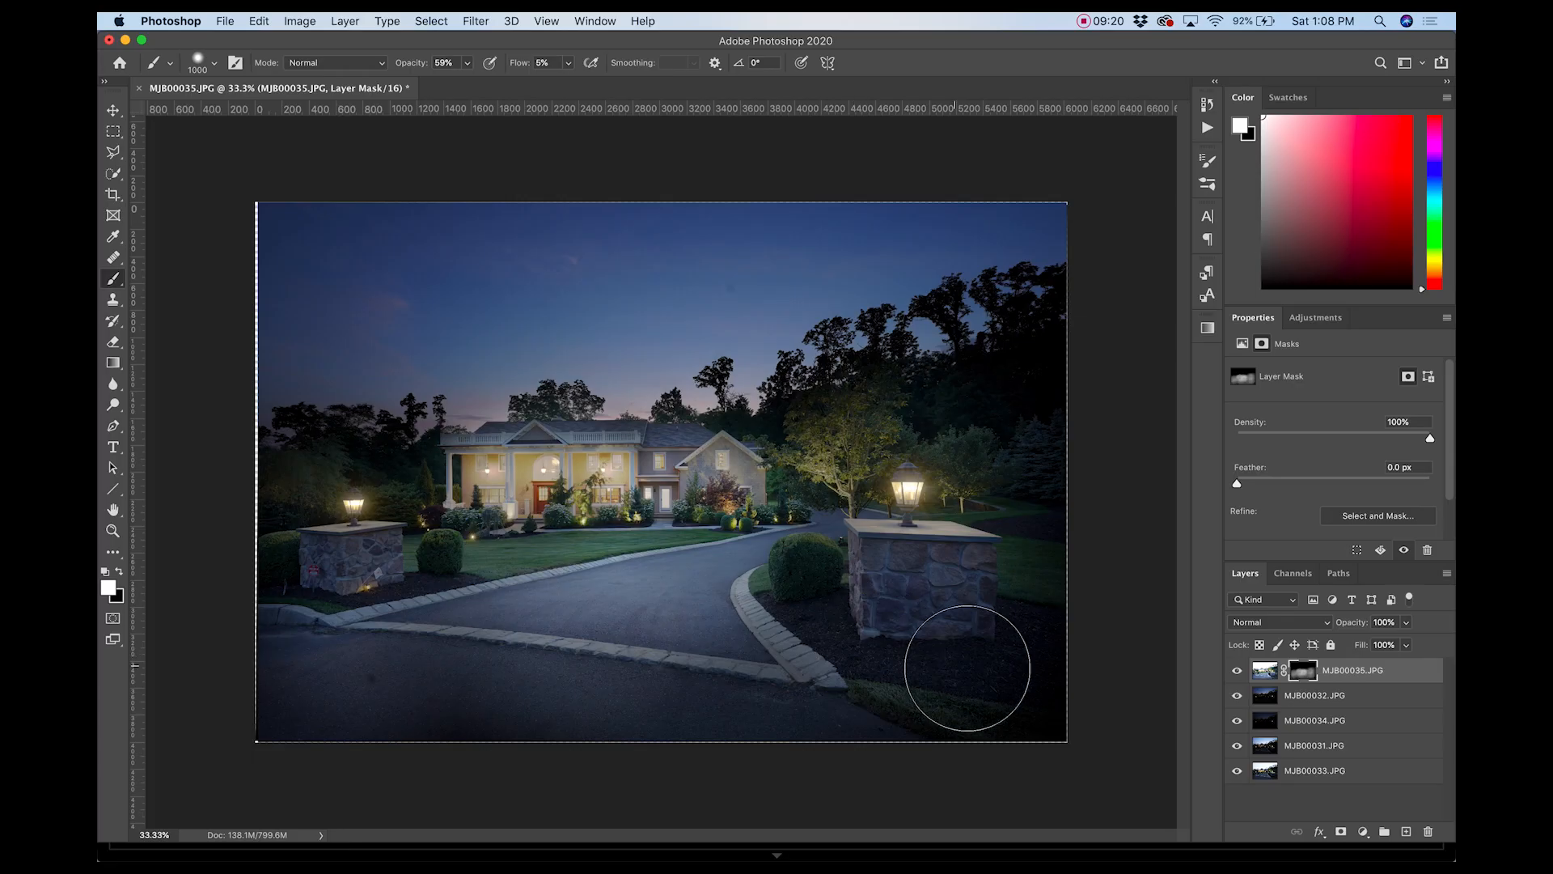
Enlarge the brush to 1300 px and paint white on the mask around the left stone pillar, trees and front lawn.
key("bracketright")
key("bracketright")
key("bracketright")
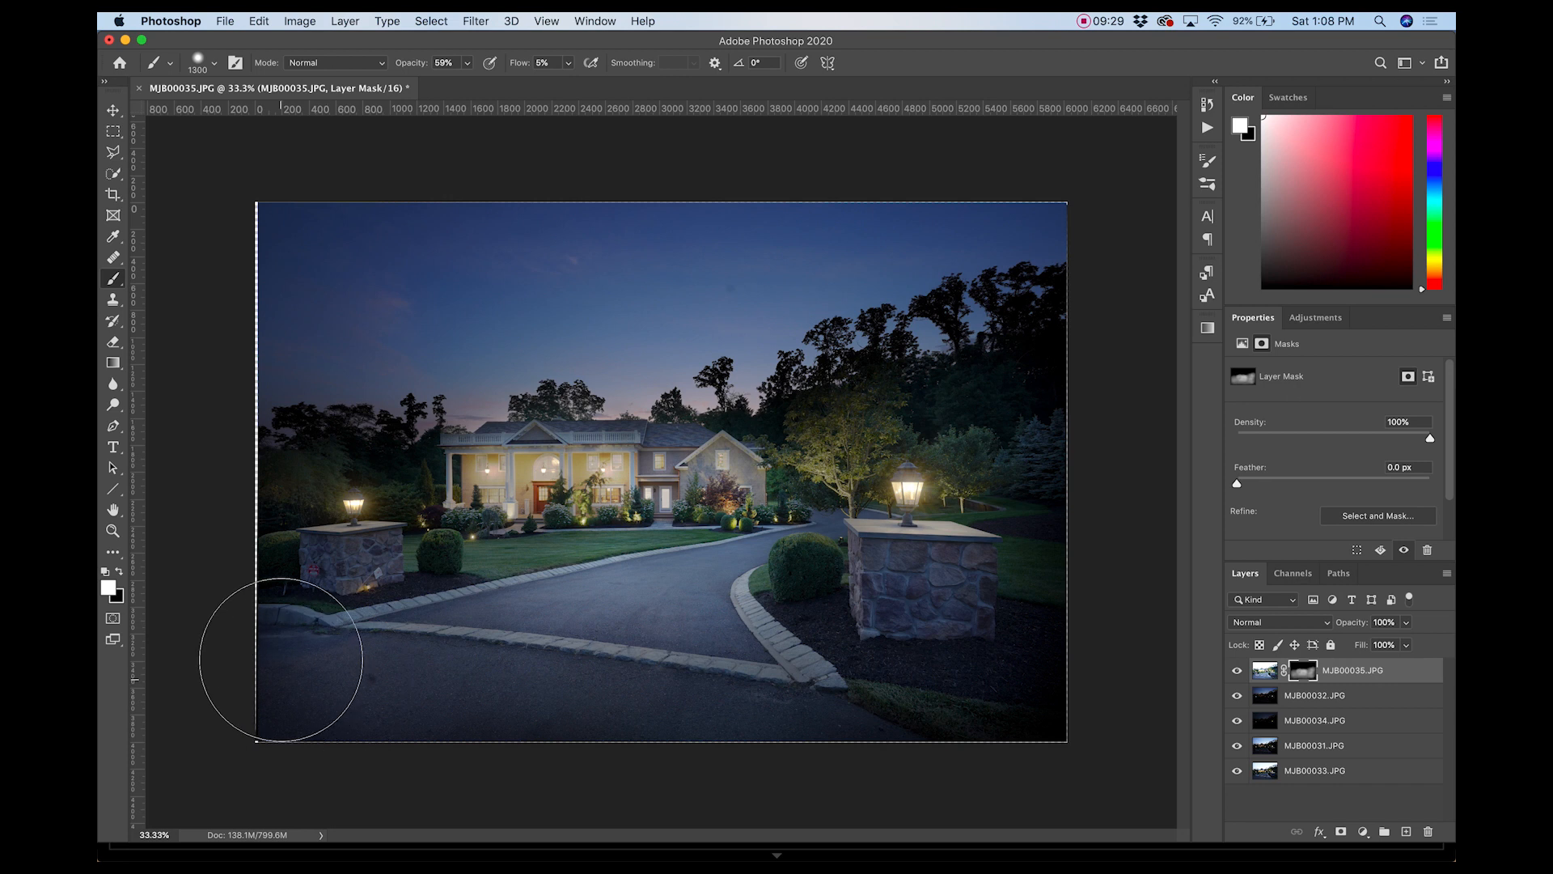
mouse_move(283, 573)
left_mouse_down()
mouse_move(304, 496)
mouse_move(349, 520)
mouse_move(350, 490)
mouse_move(381, 524)
left_mouse_up()
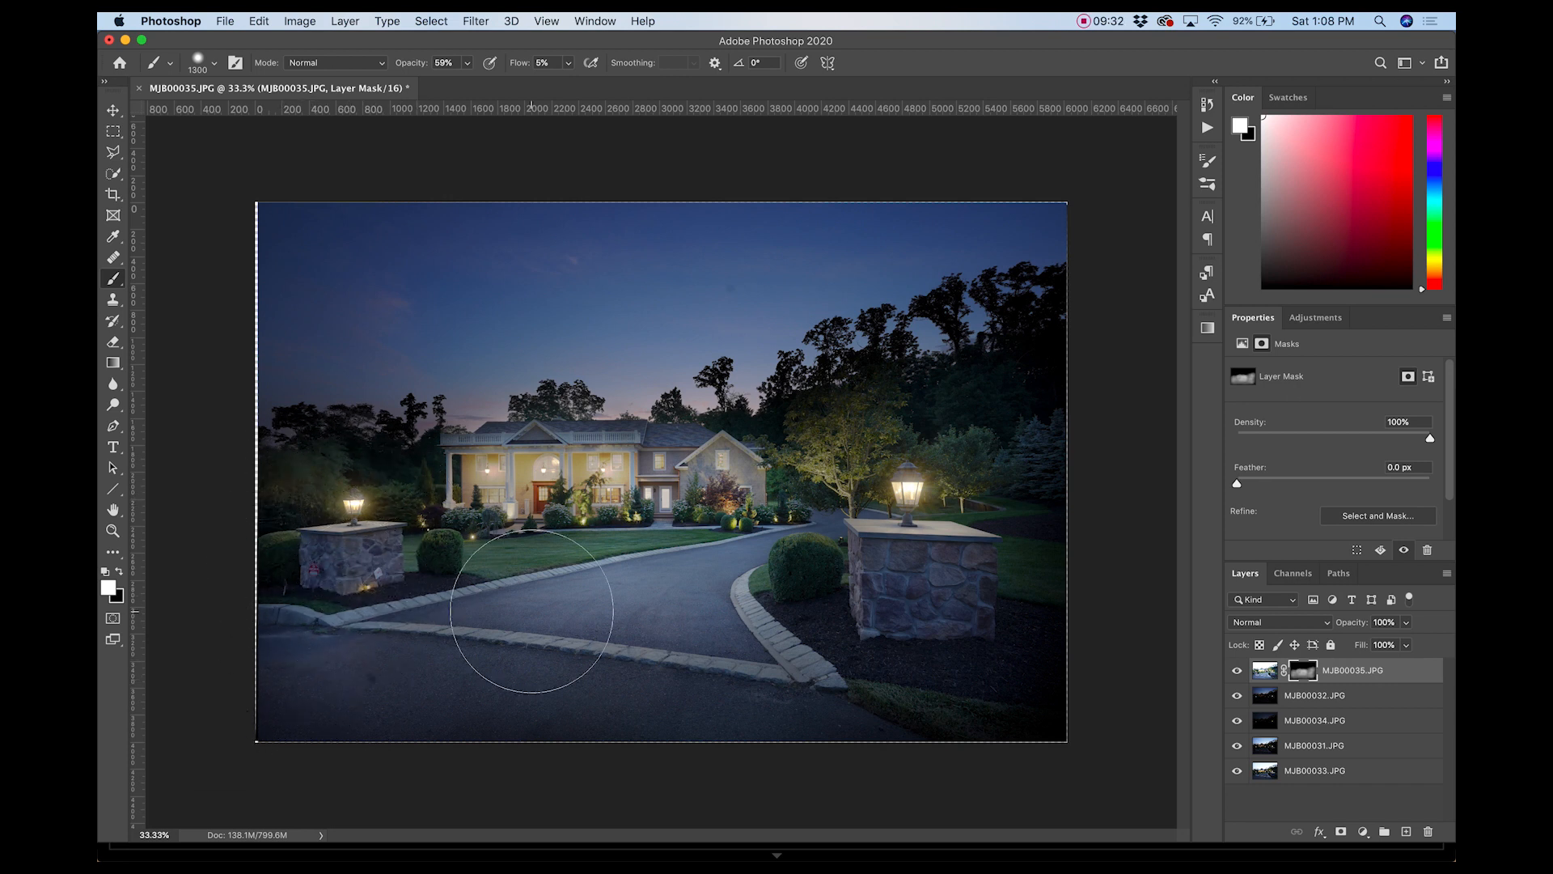
mouse_move(802, 469)
left_mouse_down()
mouse_move(1012, 458)
mouse_move(975, 363)
mouse_move(981, 486)
mouse_move(1012, 461)
mouse_move(843, 486)
mouse_move(922, 502)
mouse_move(1006, 486)
mouse_move(935, 492)
mouse_move(981, 475)
mouse_move(902, 546)
mouse_move(1007, 499)
mouse_move(981, 451)
mouse_move(628, 524)
mouse_move(356, 537)
mouse_move(350, 502)
mouse_move(558, 566)
left_mouse_up()
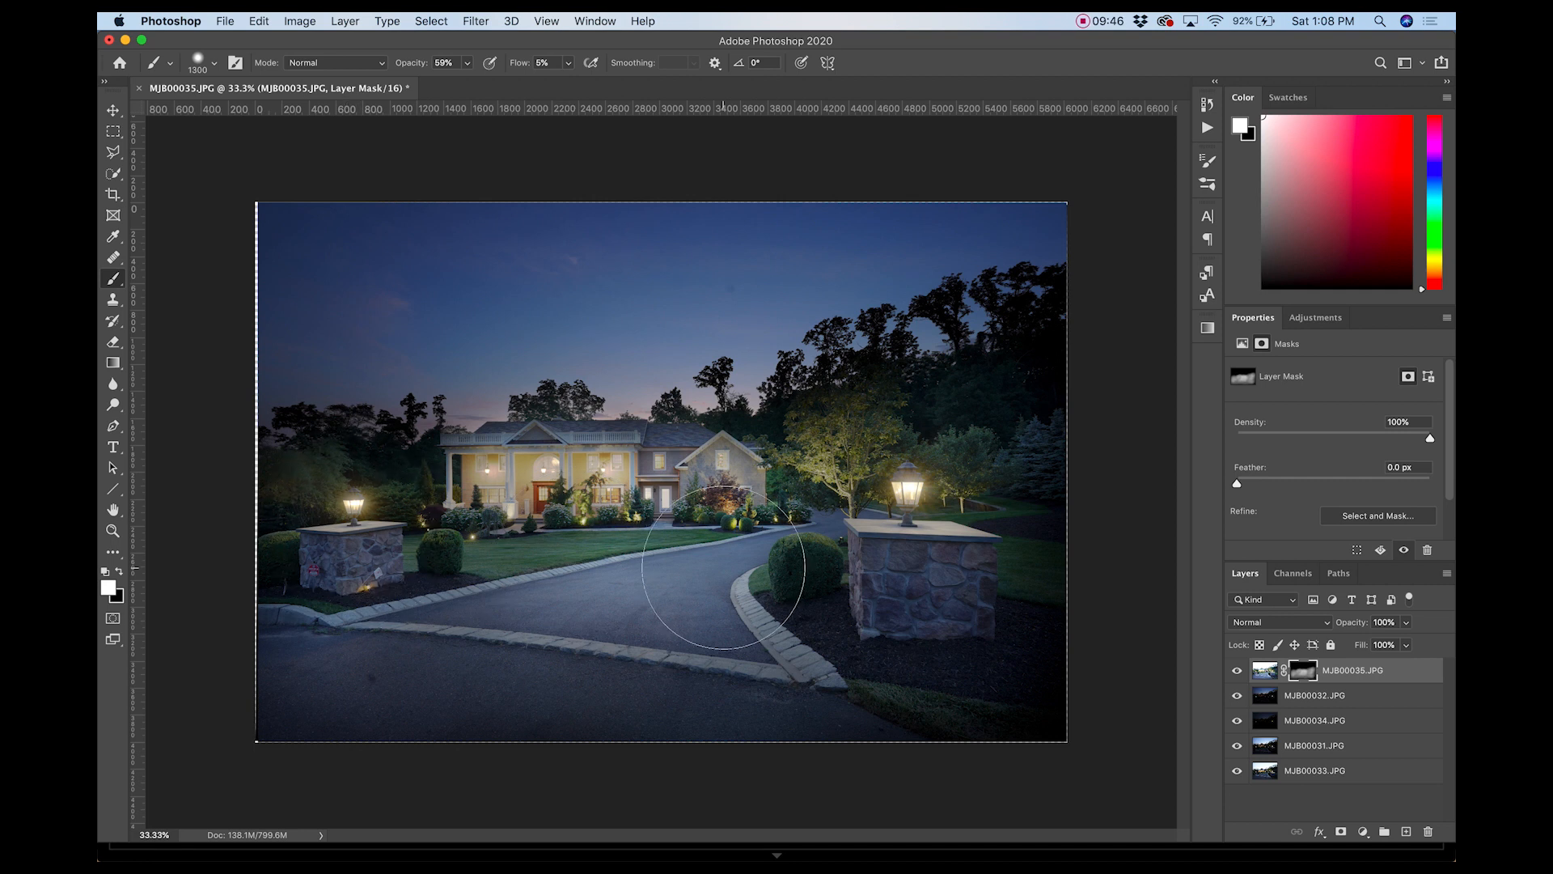
Refine the MJB00035.JPG mask over the driveway and lawn, switching the brush to black to tone down the brightening.
left_click_drag(585, 574, 467, 572)
mouse_move(733, 558)
left_mouse_down()
mouse_move(617, 596)
mouse_move(669, 595)
left_mouse_up()
mouse_move(798, 555)
left_mouse_down()
mouse_move(572, 628)
mouse_move(559, 617)
mouse_move(726, 635)
mouse_move(364, 642)
mouse_move(551, 590)
mouse_move(545, 531)
left_mouse_up()
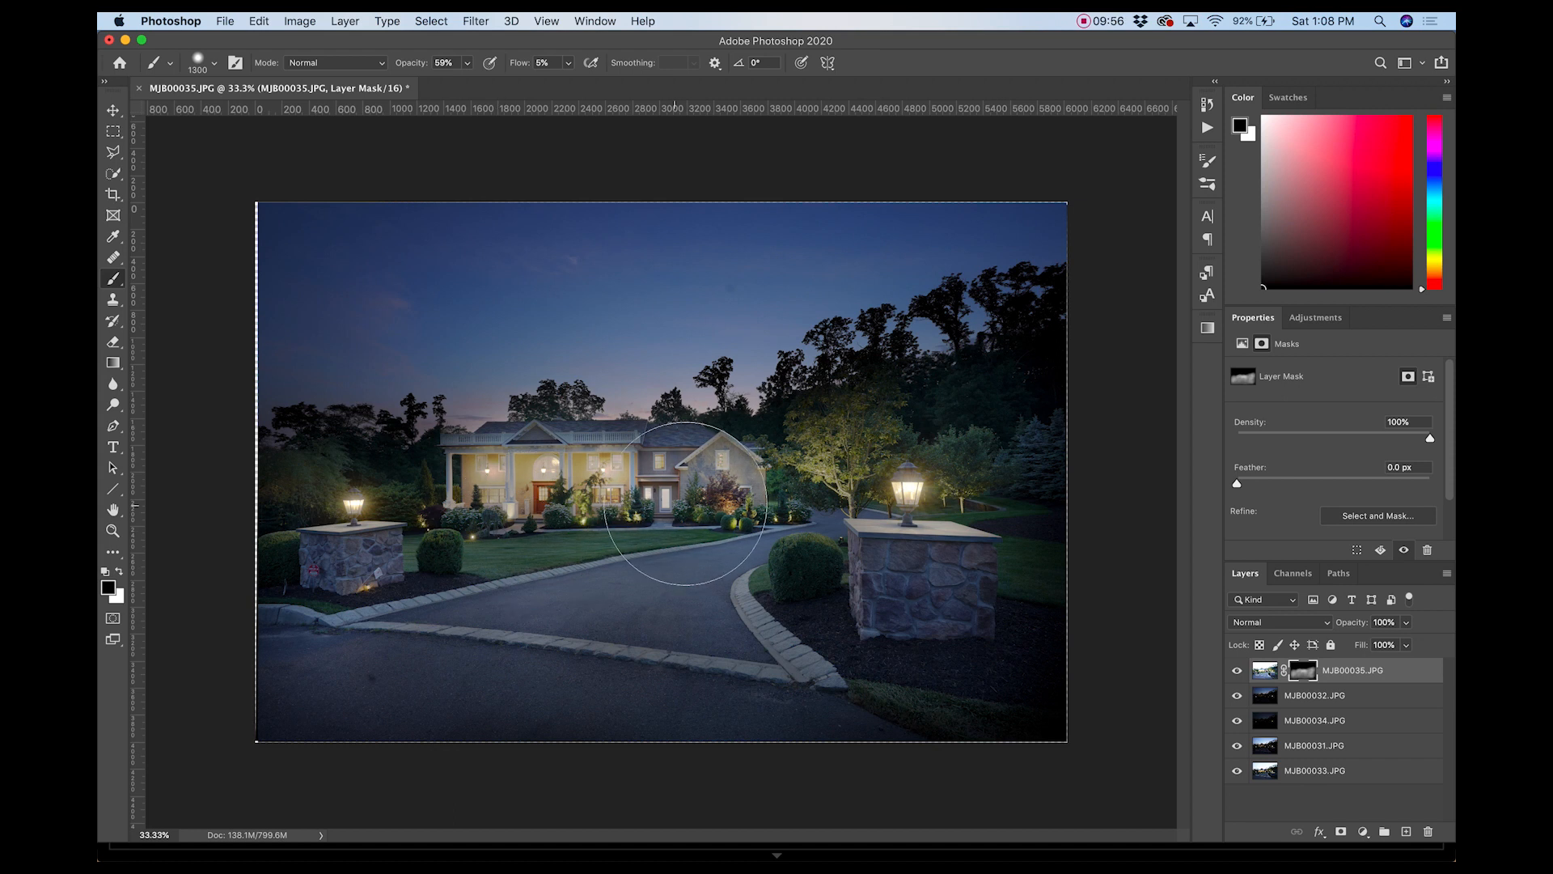
mouse_move(350, 586)
left_mouse_down()
mouse_move(453, 576)
mouse_move(313, 567)
mouse_move(316, 581)
mouse_move(340, 537)
mouse_move(909, 619)
mouse_move(930, 486)
mouse_move(917, 508)
mouse_move(870, 469)
mouse_move(961, 584)
mouse_move(831, 548)
left_mouse_up()
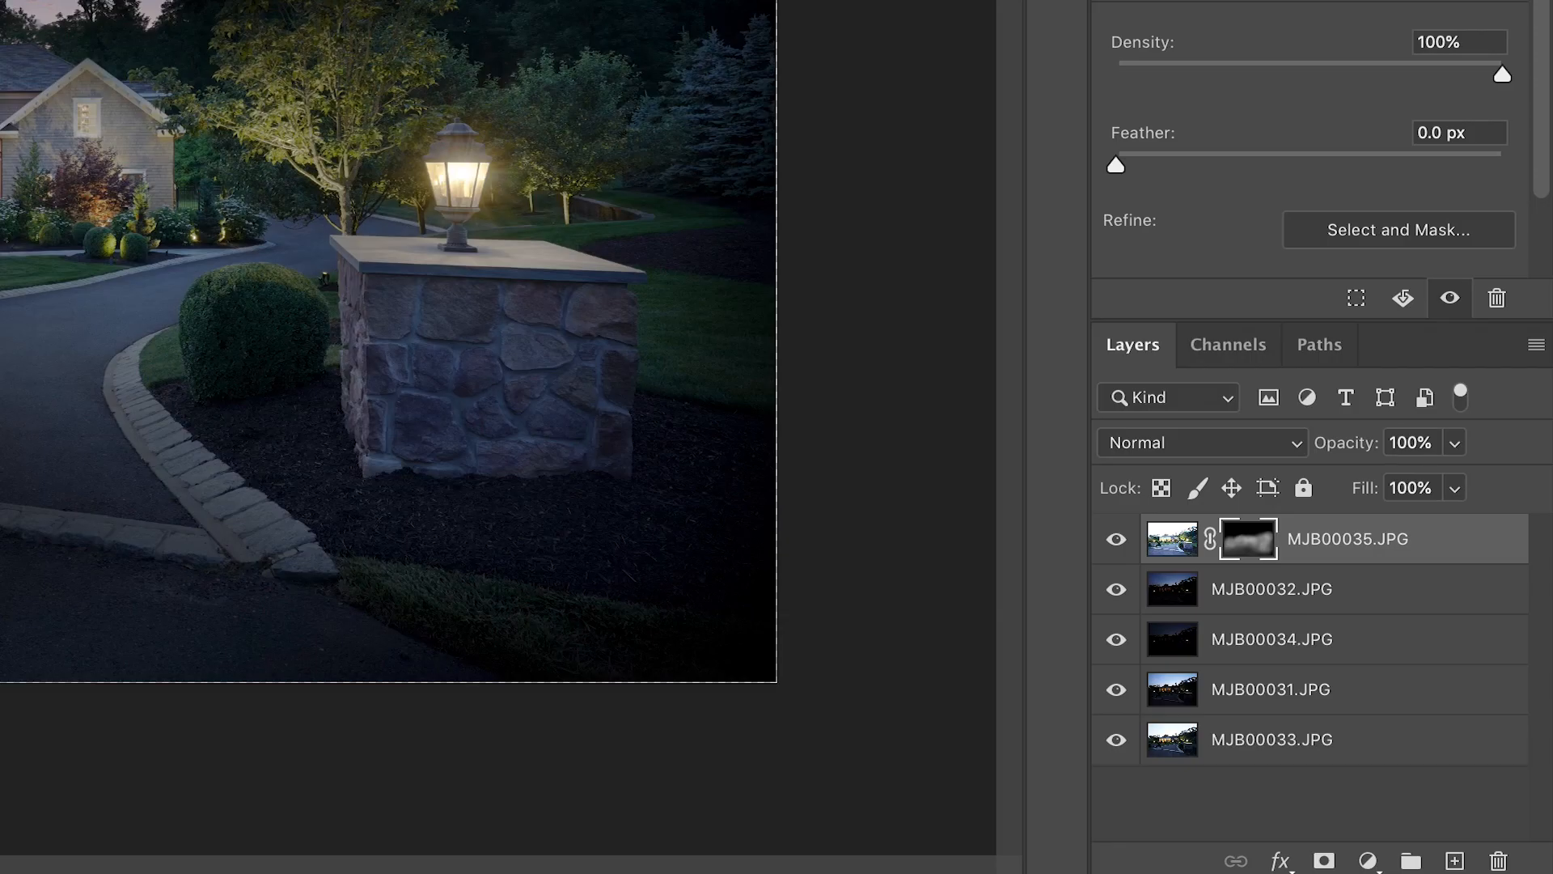
Move MJB00031.JPG to the top of the layer stack and give it an inverted black layer mask.
left_click(1295, 689)
left_click_drag(1294, 690, 1287, 526)
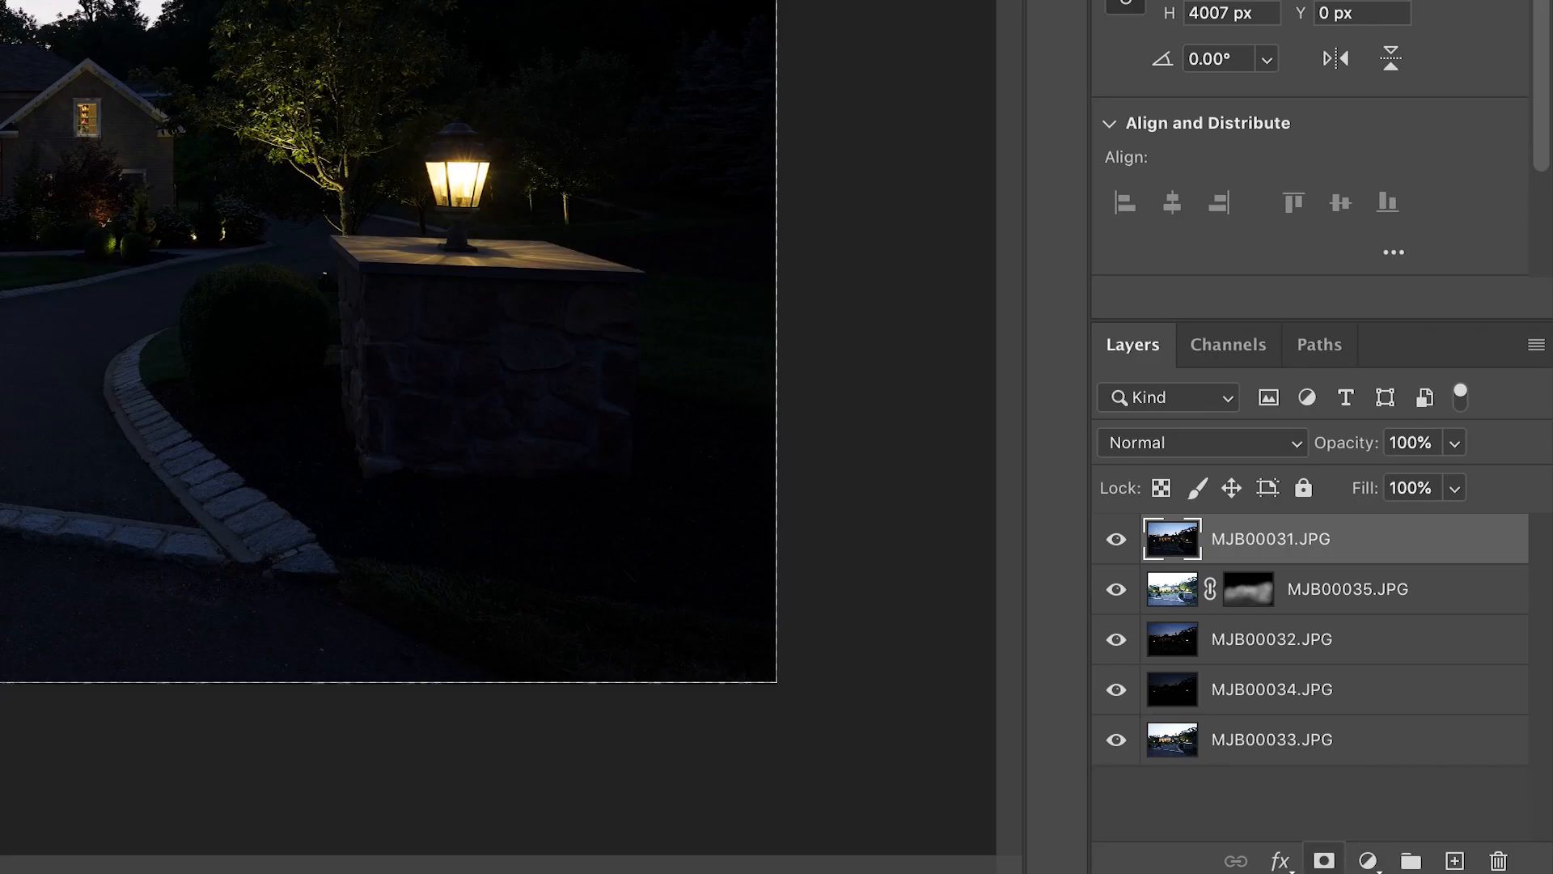
left_click(1341, 831)
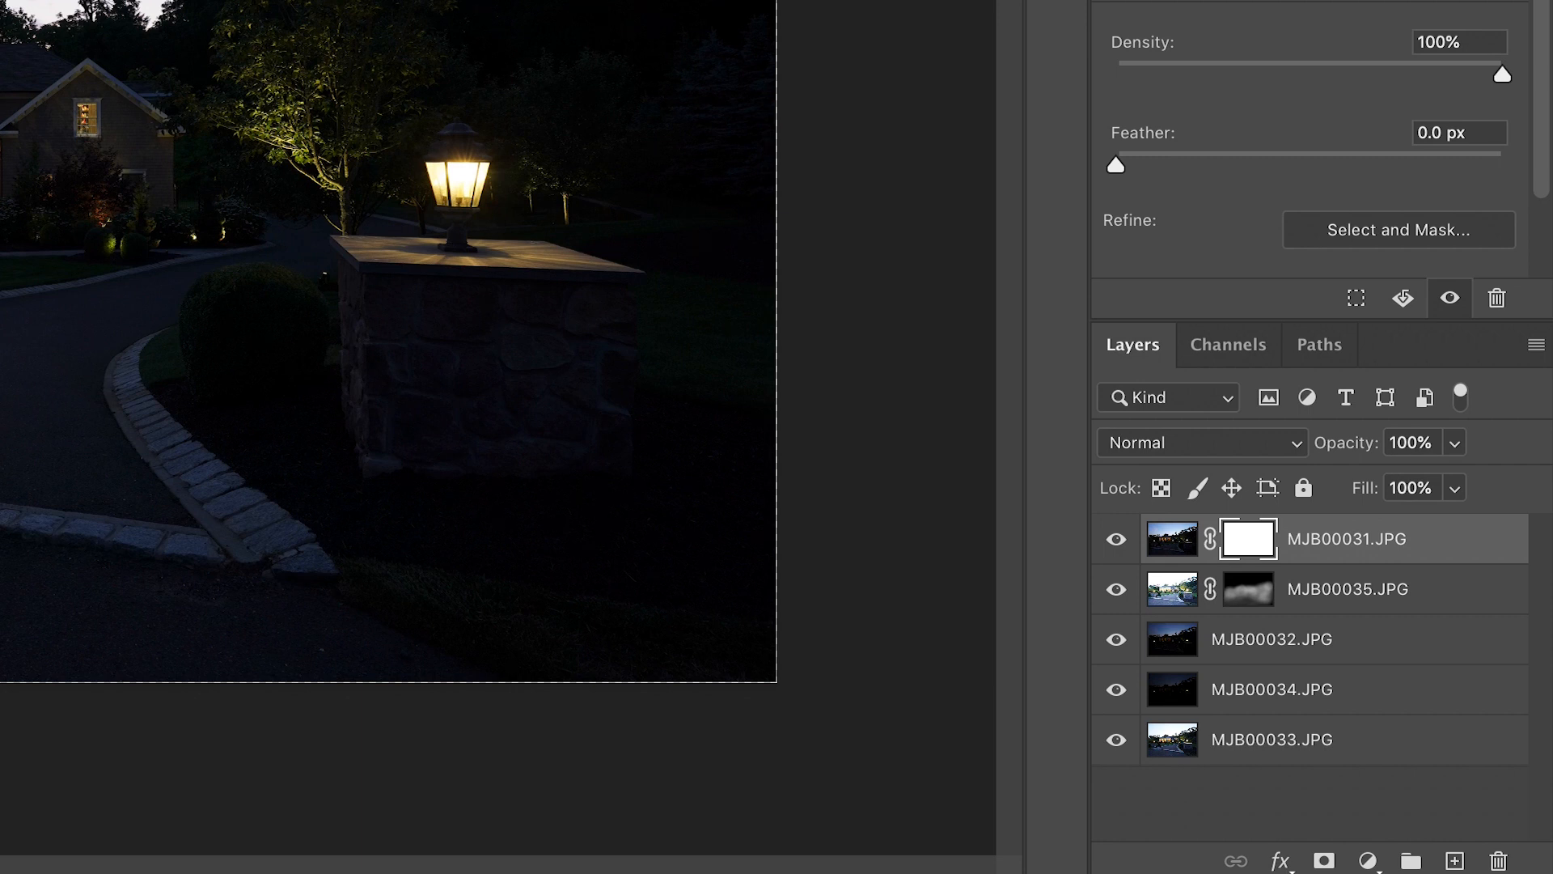
key("ctrl+i")
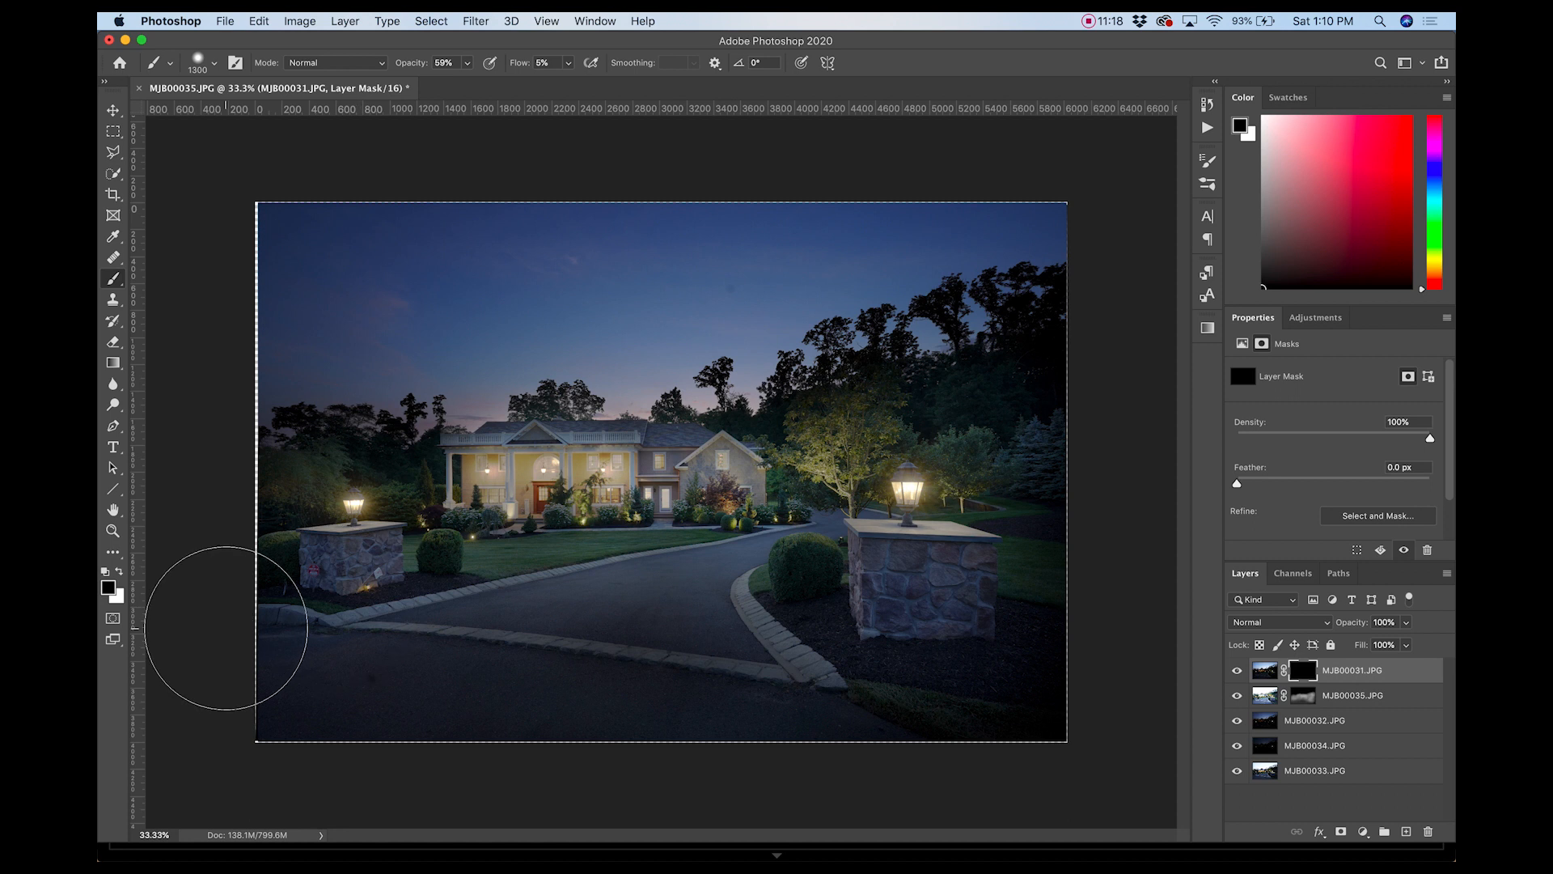
Paint white on the MJB00031.JPG mask over the house front and both stone pillars with their lamps.
key("x")
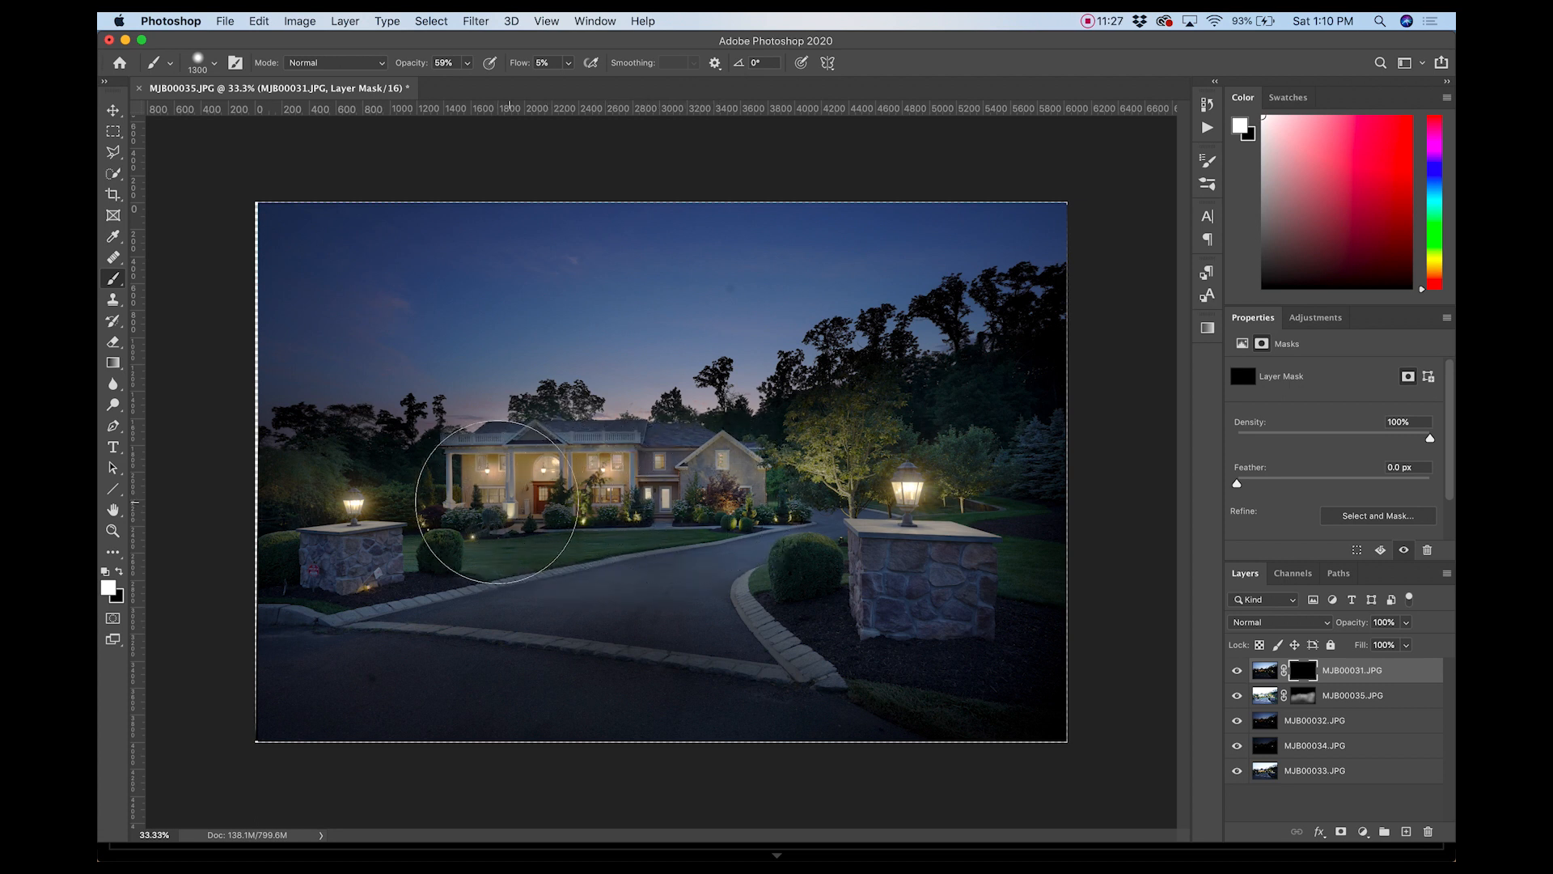
left_click_drag(524, 502, 558, 506)
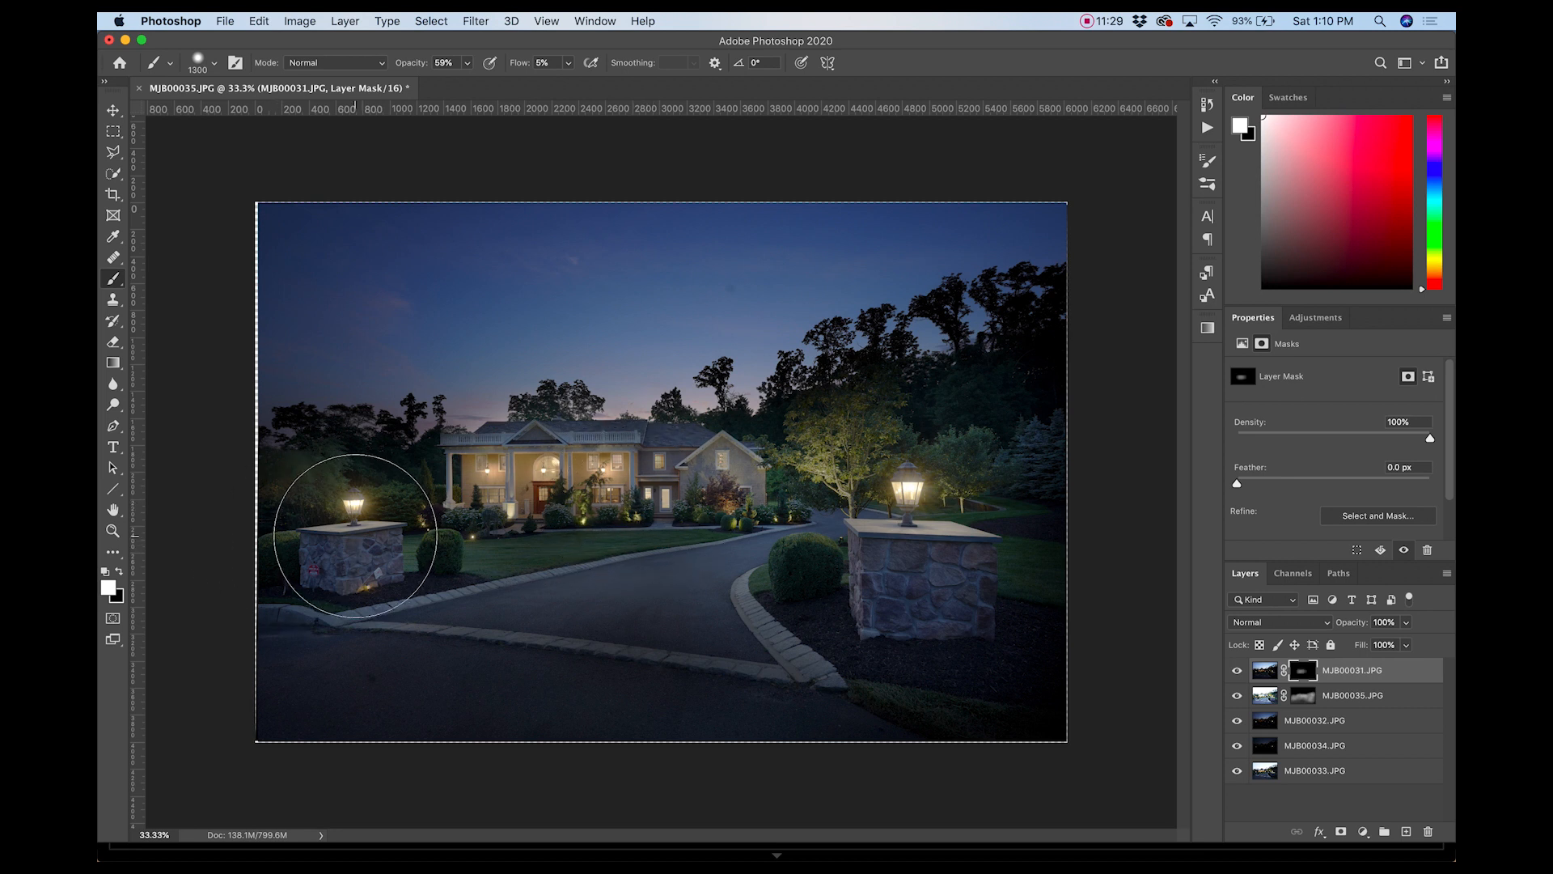
left_click_drag(350, 528, 347, 509)
mouse_move(805, 567)
left_mouse_down()
mouse_move(927, 487)
mouse_move(910, 498)
left_mouse_up()
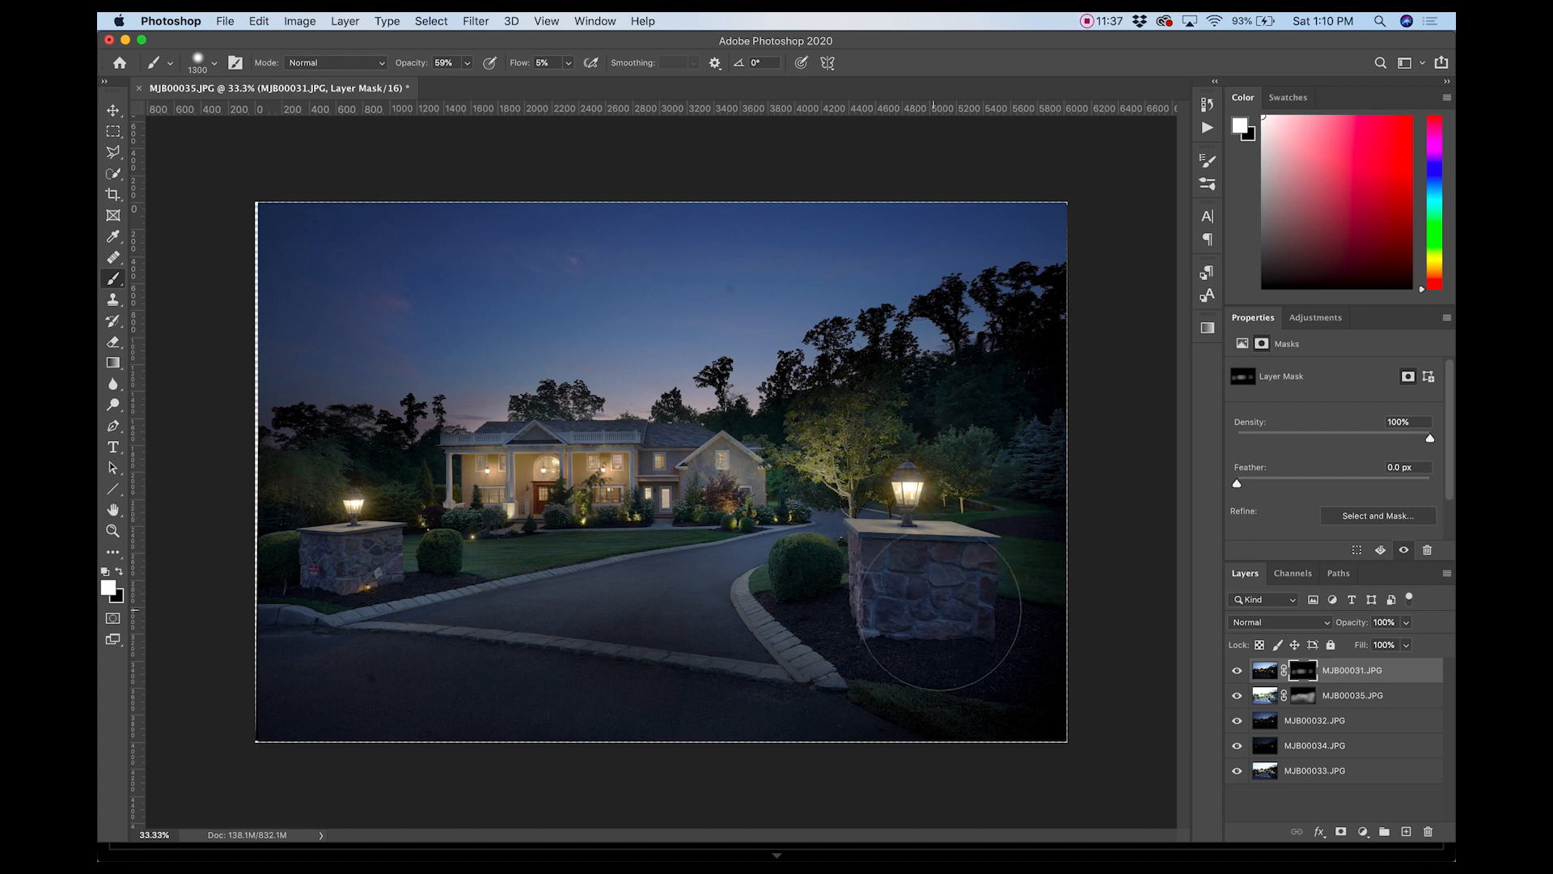
Paint white on the MJB00031.JPG mask over the right stone pillar and the tree behind it.
mouse_move(1003, 508)
left_mouse_down()
mouse_move(881, 521)
mouse_move(852, 483)
left_mouse_up()
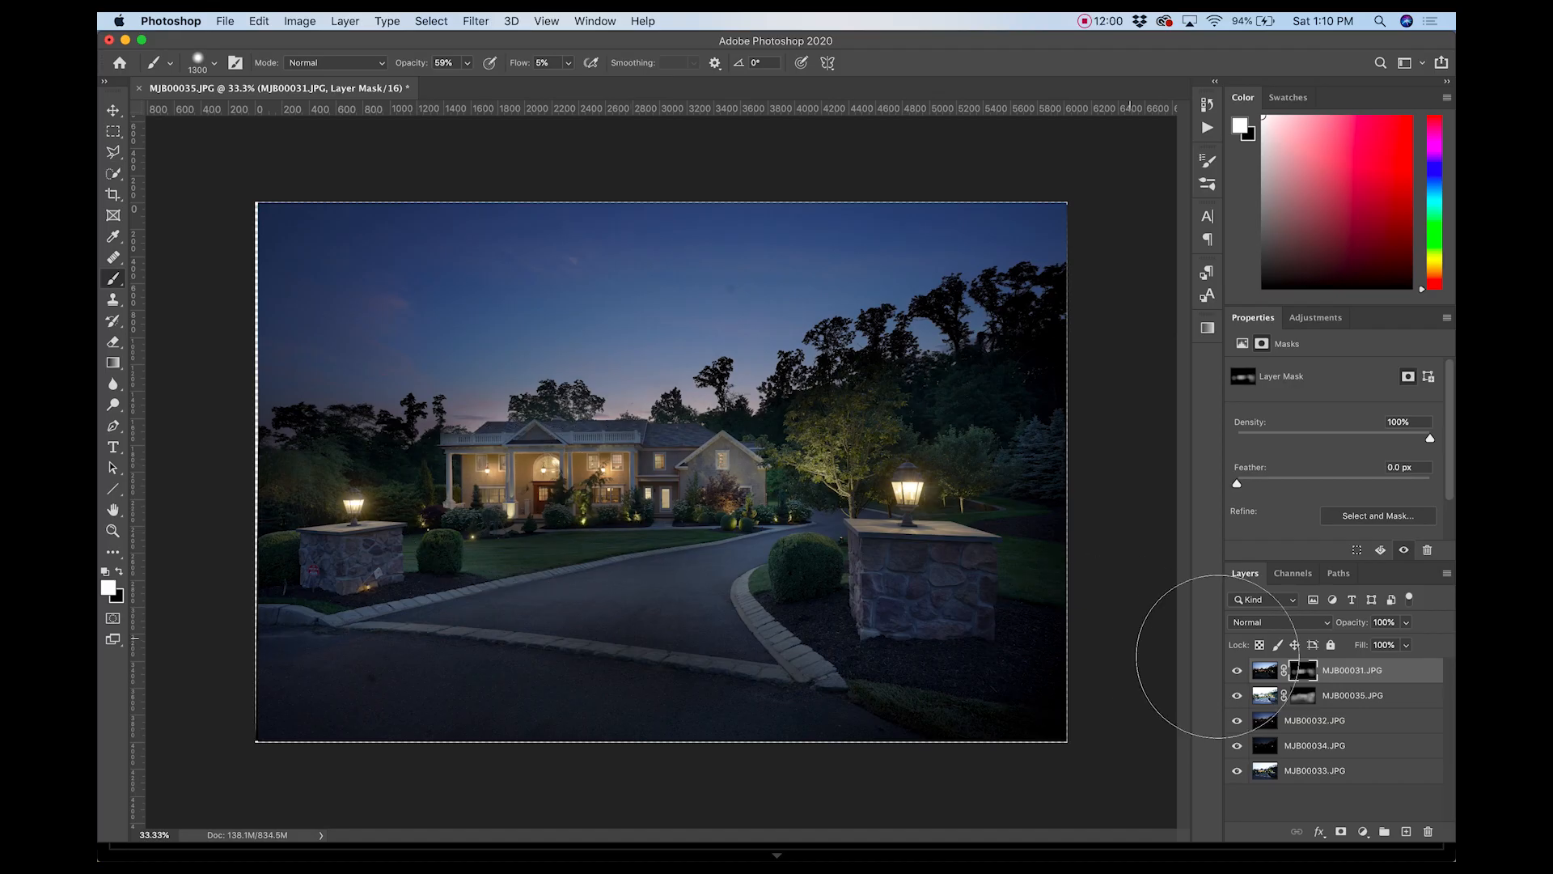
Compare the blend with the MJB00031.JPG layer hidden and shown.
left_click(1237, 671)
left_click(1237, 670)
left_click(1237, 670)
left_click(1237, 671)
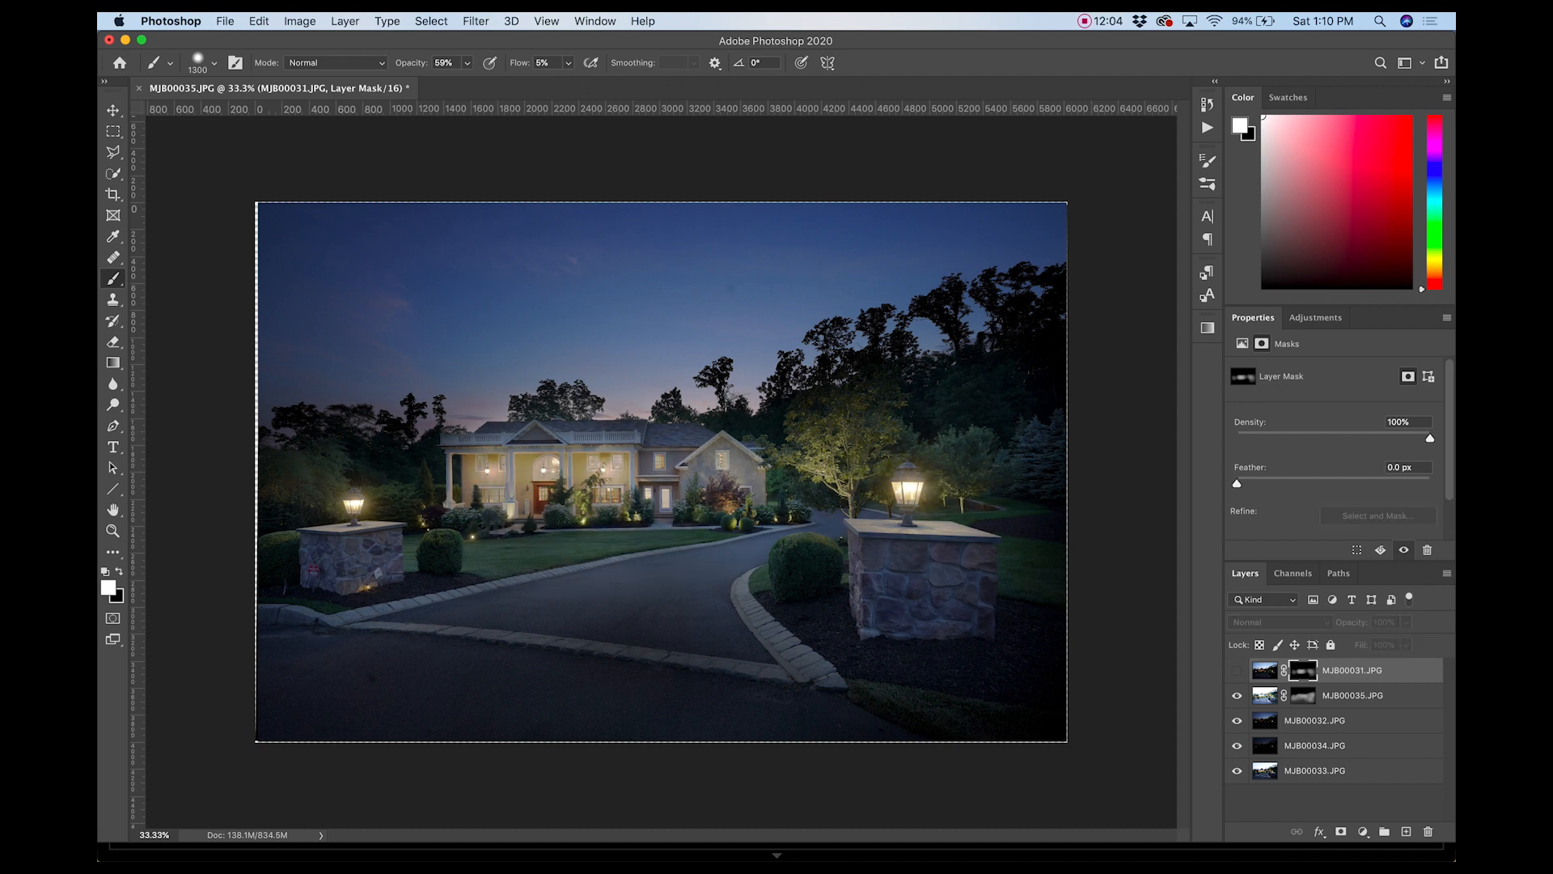
left_click(1238, 670)
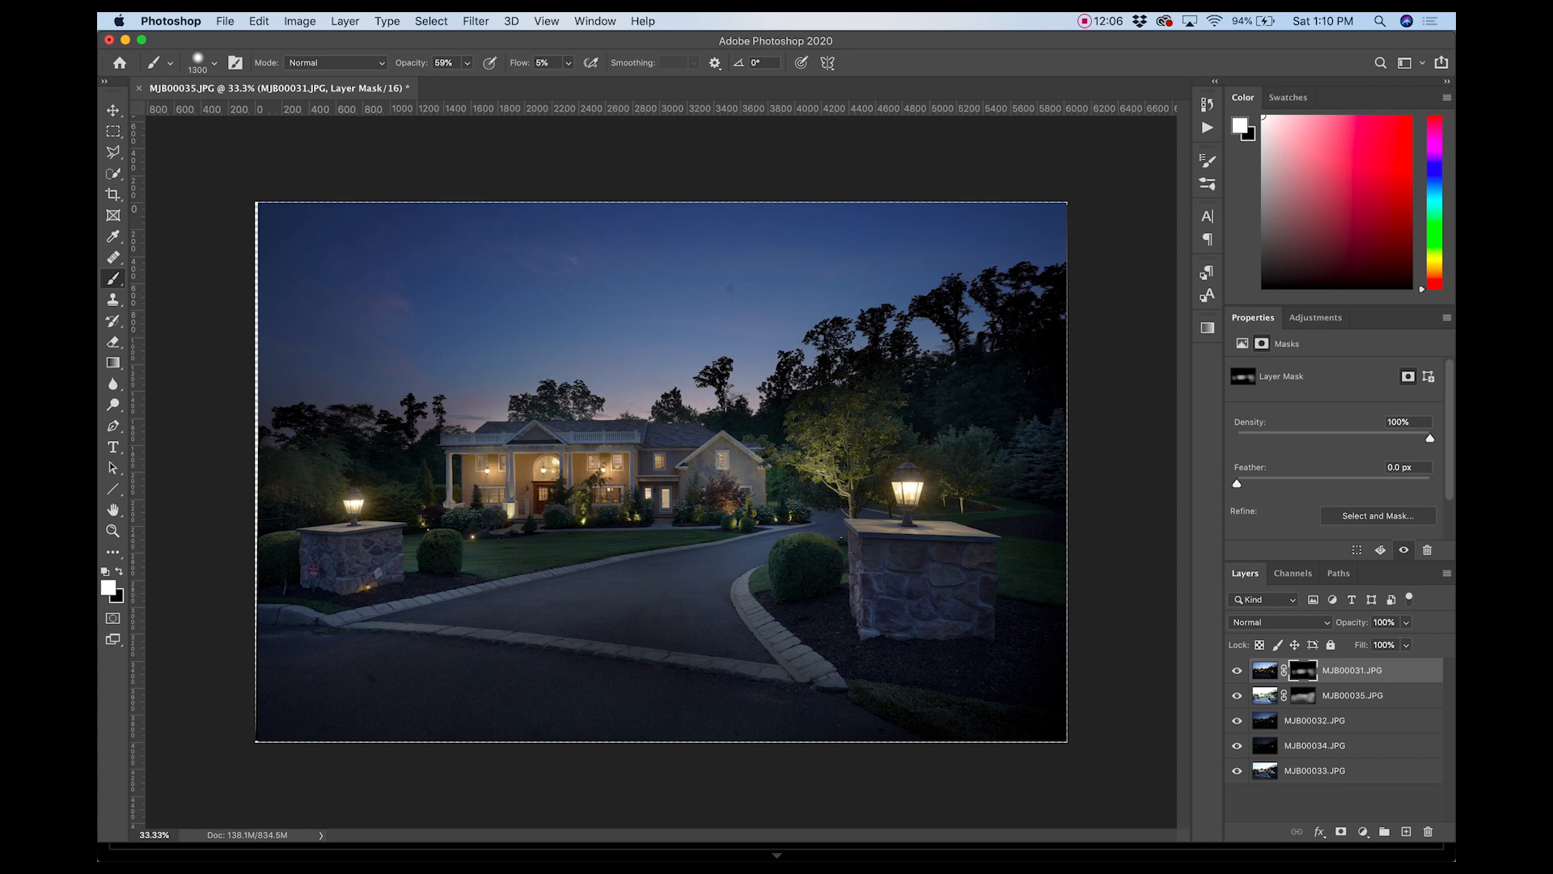
left_click(1237, 671)
left_click(1237, 670)
left_click(1237, 670)
left_click(1238, 670)
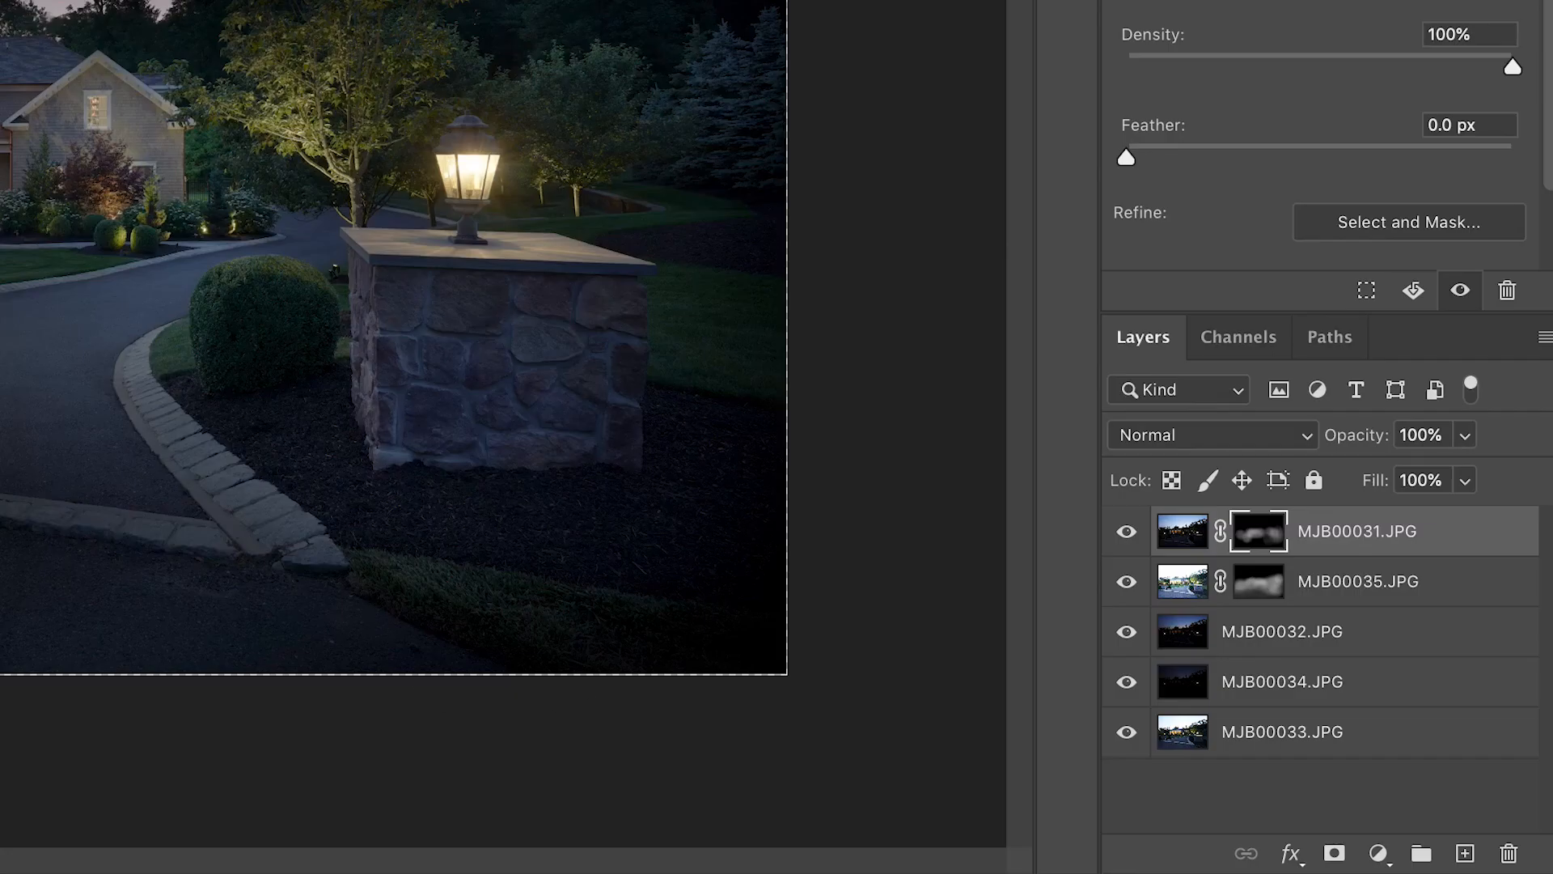
Merge all five layers into one and crop the uneven edges off the blended image.
key("ctrl+alt+a")
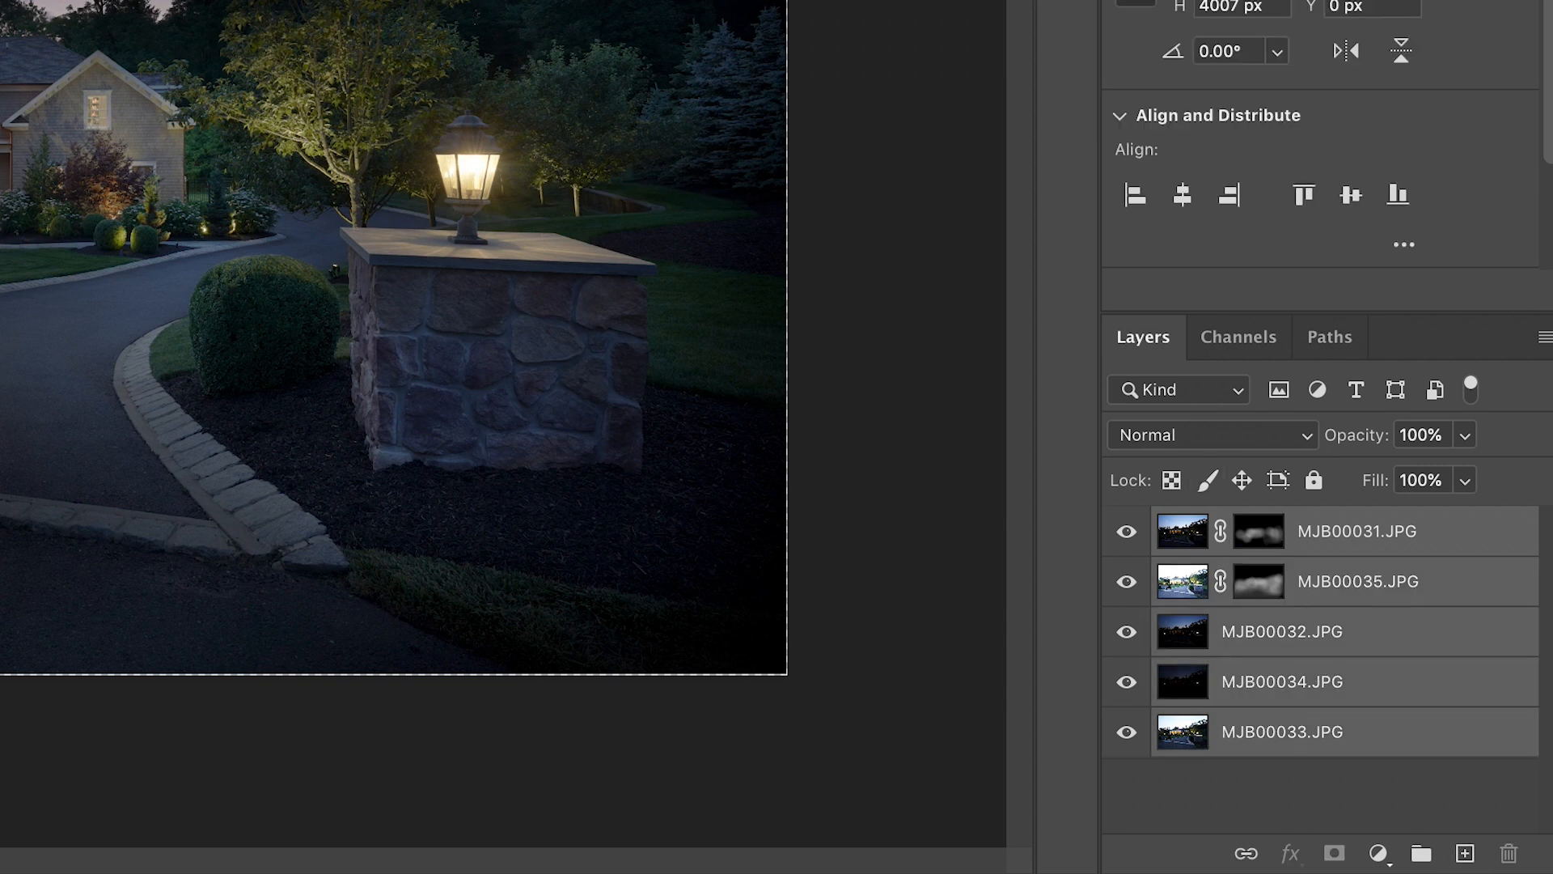
key("ctrl+e")
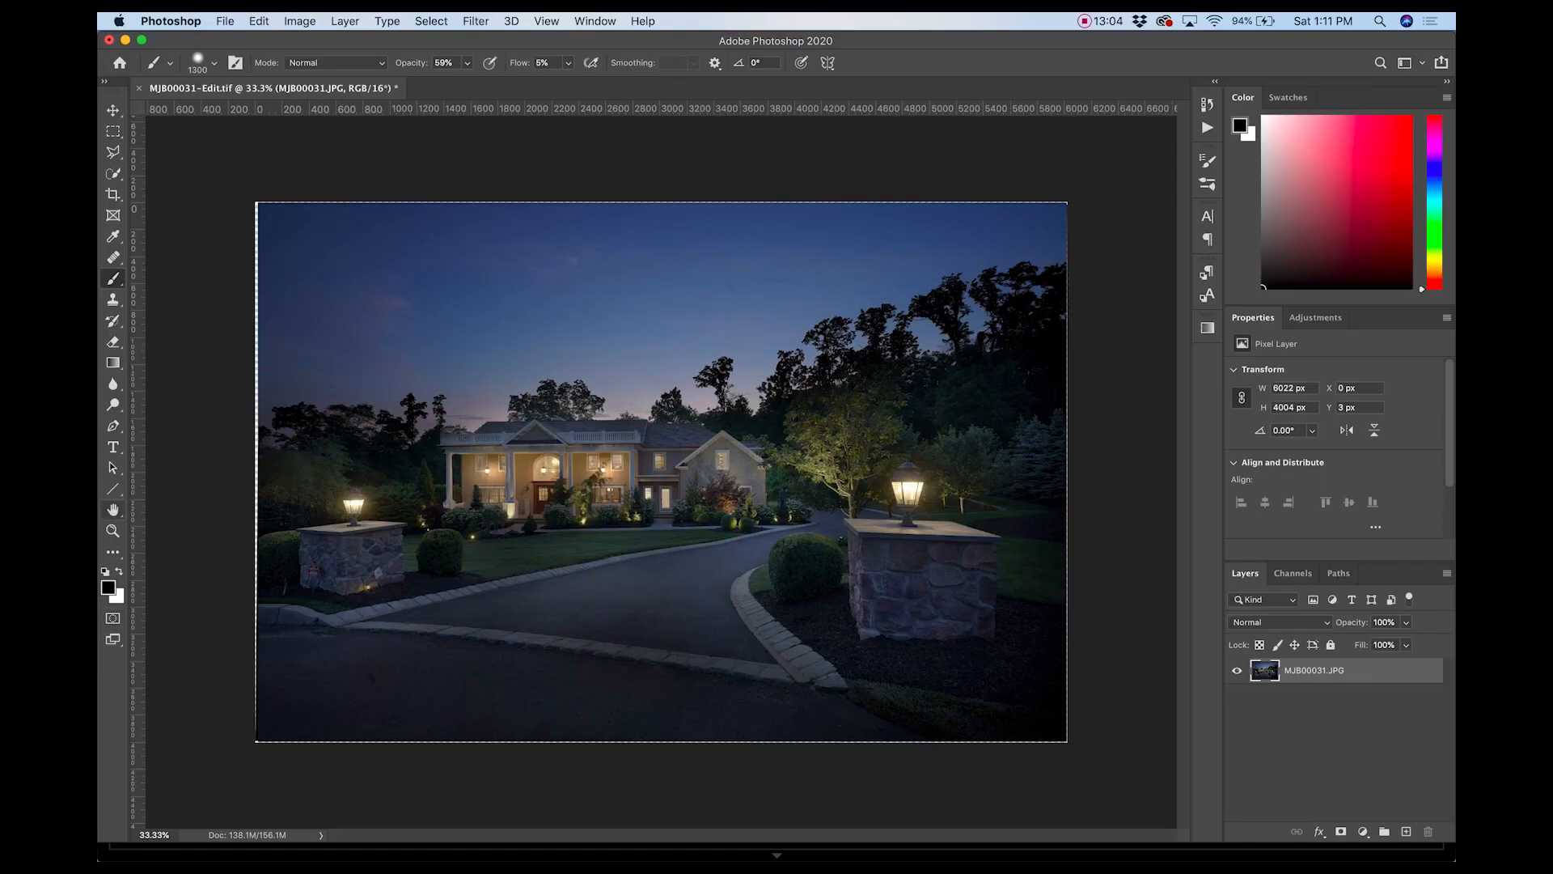
key("c")
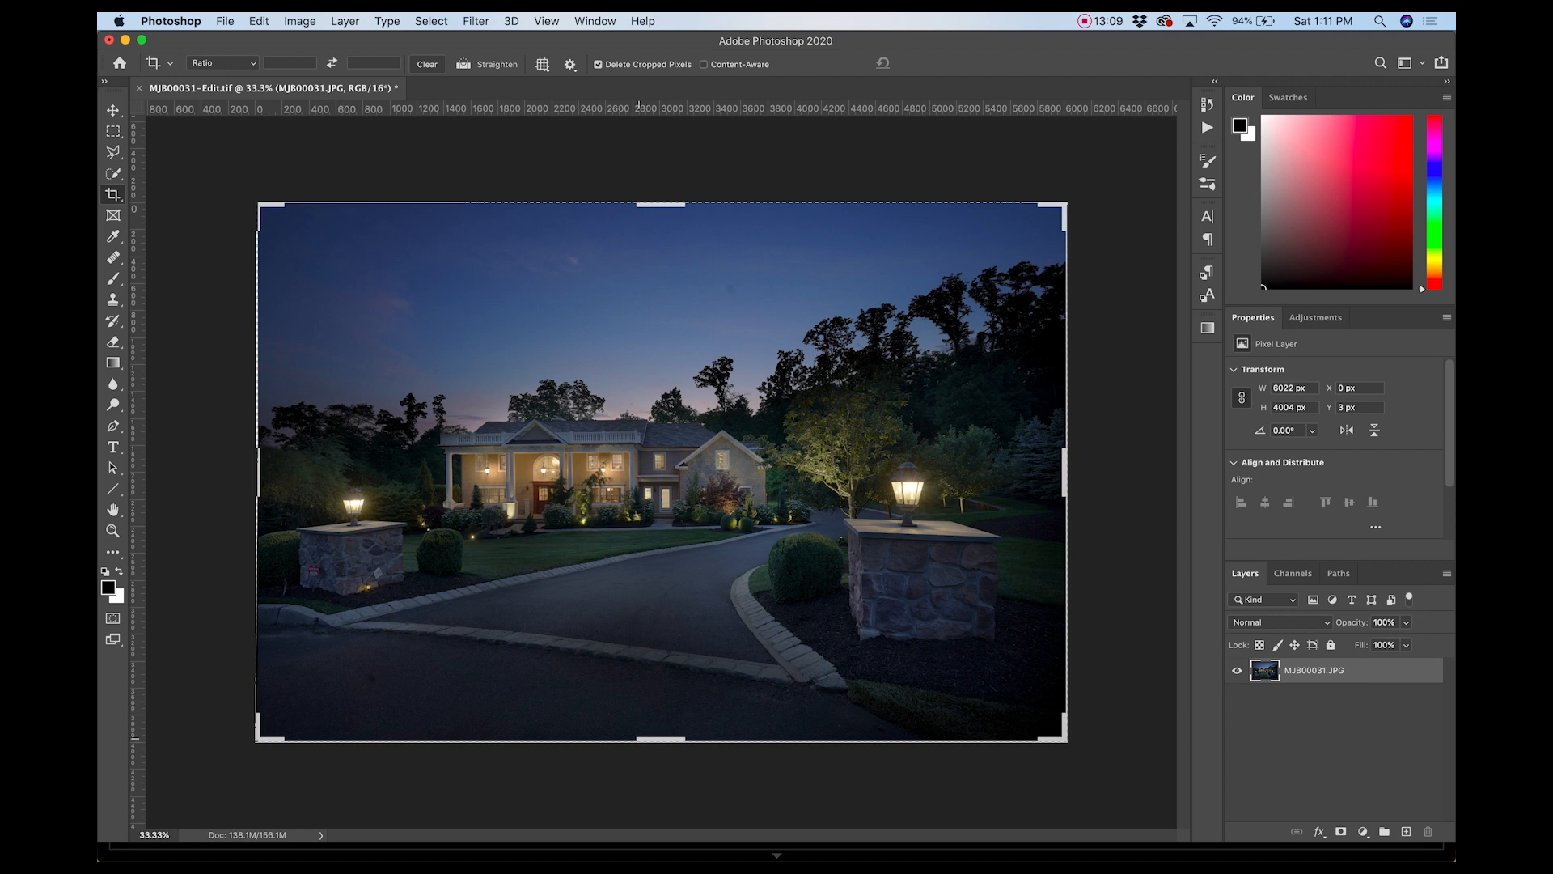
left_click_drag(661, 739, 661, 734)
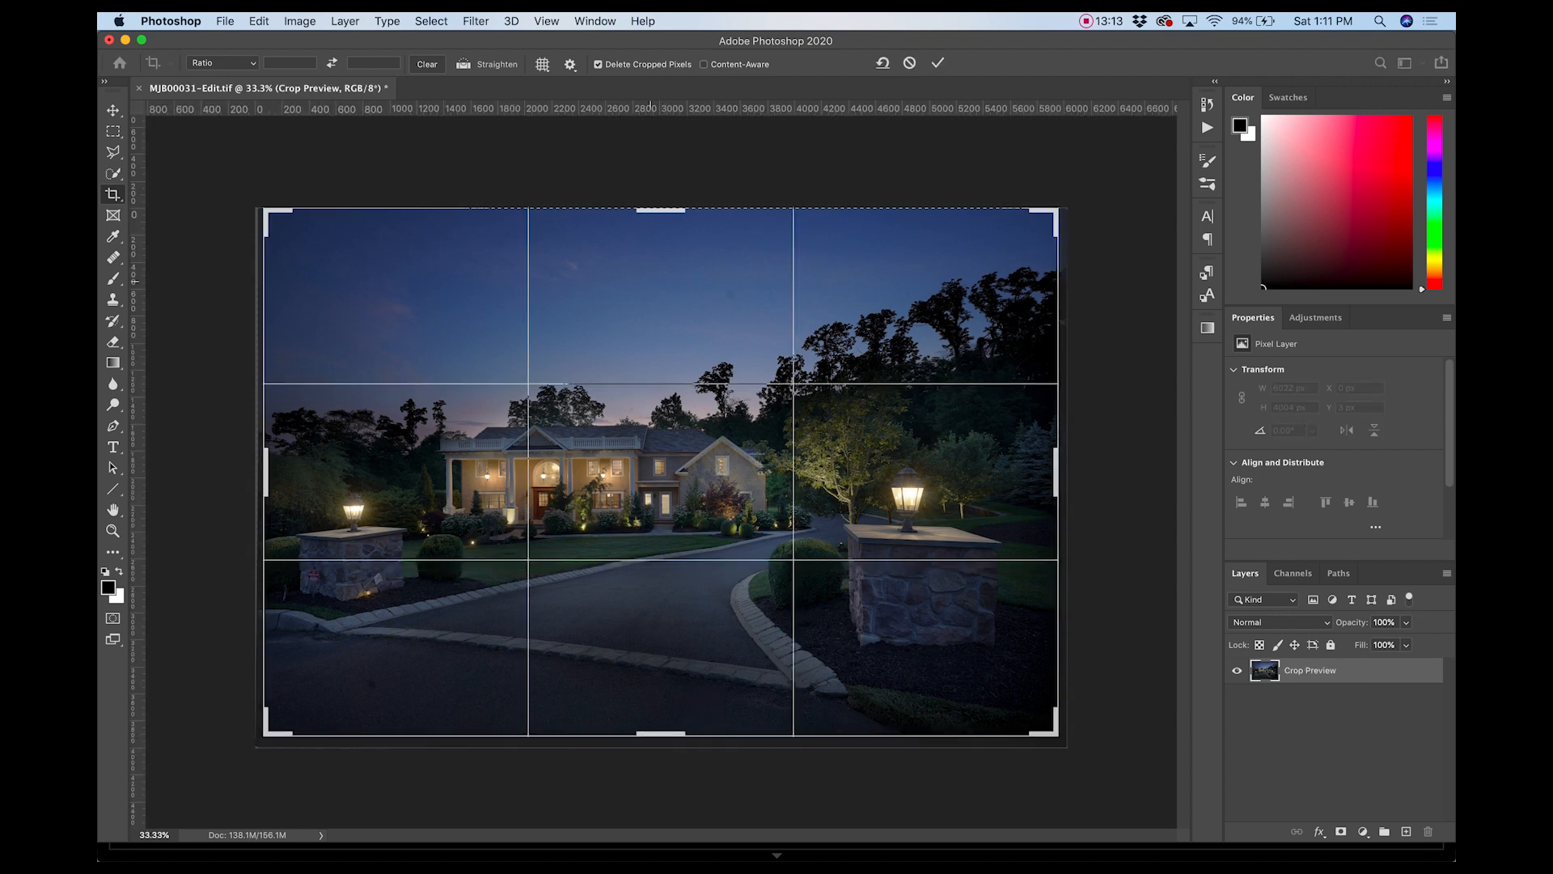
left_click_drag(661, 209, 661, 212)
key("Return")
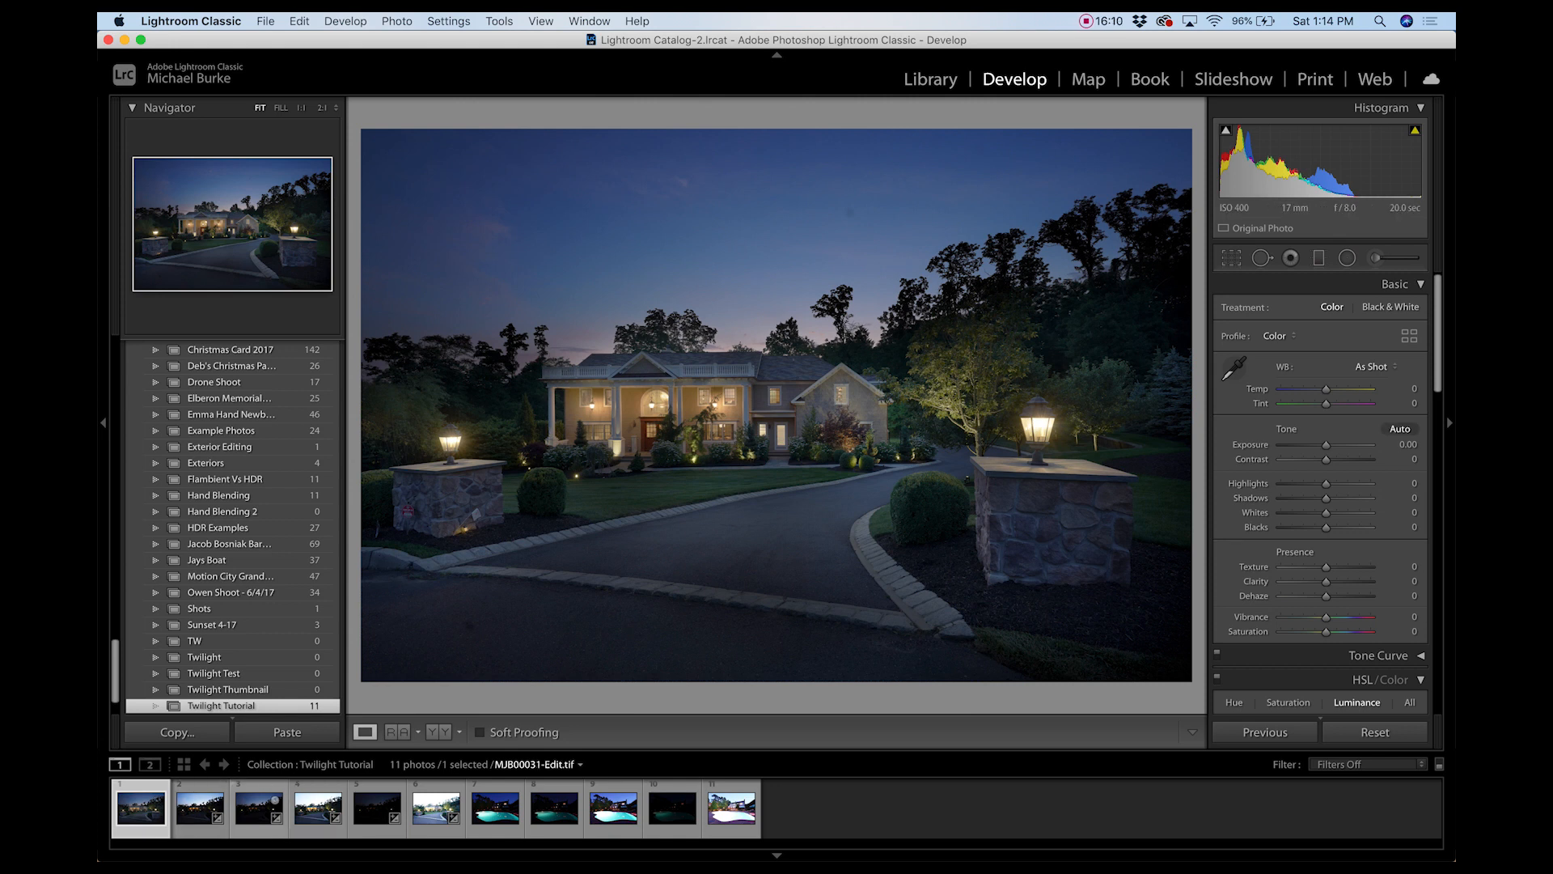
In Lightroom Classic, apply automatic tone adjustments to MJB00031-Edit.tif and inspect the left stone pillar up close.
key("super+u")
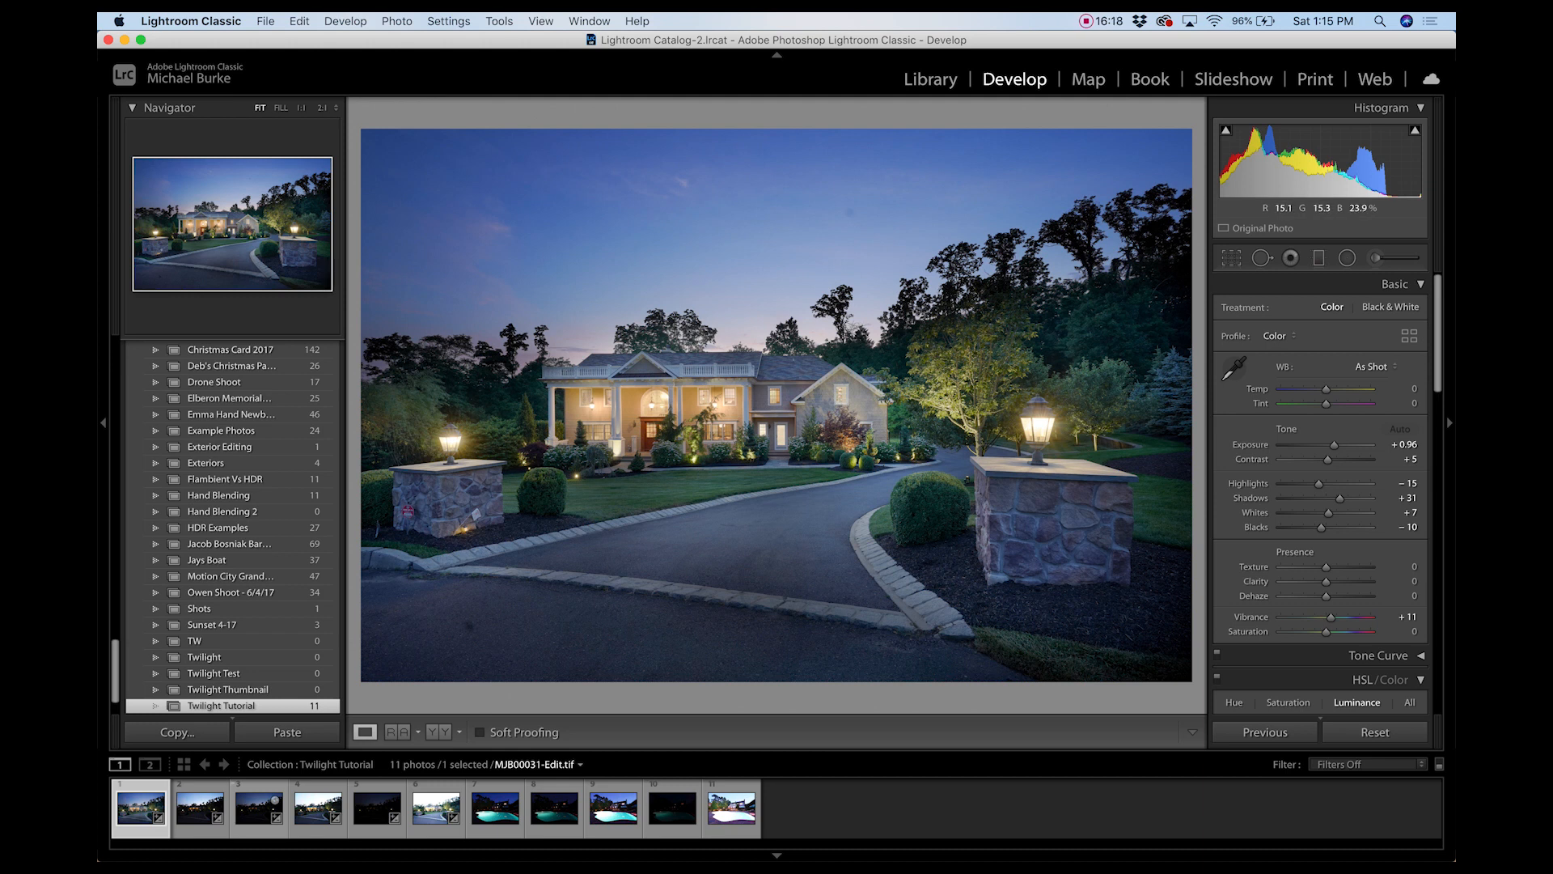
key("z")
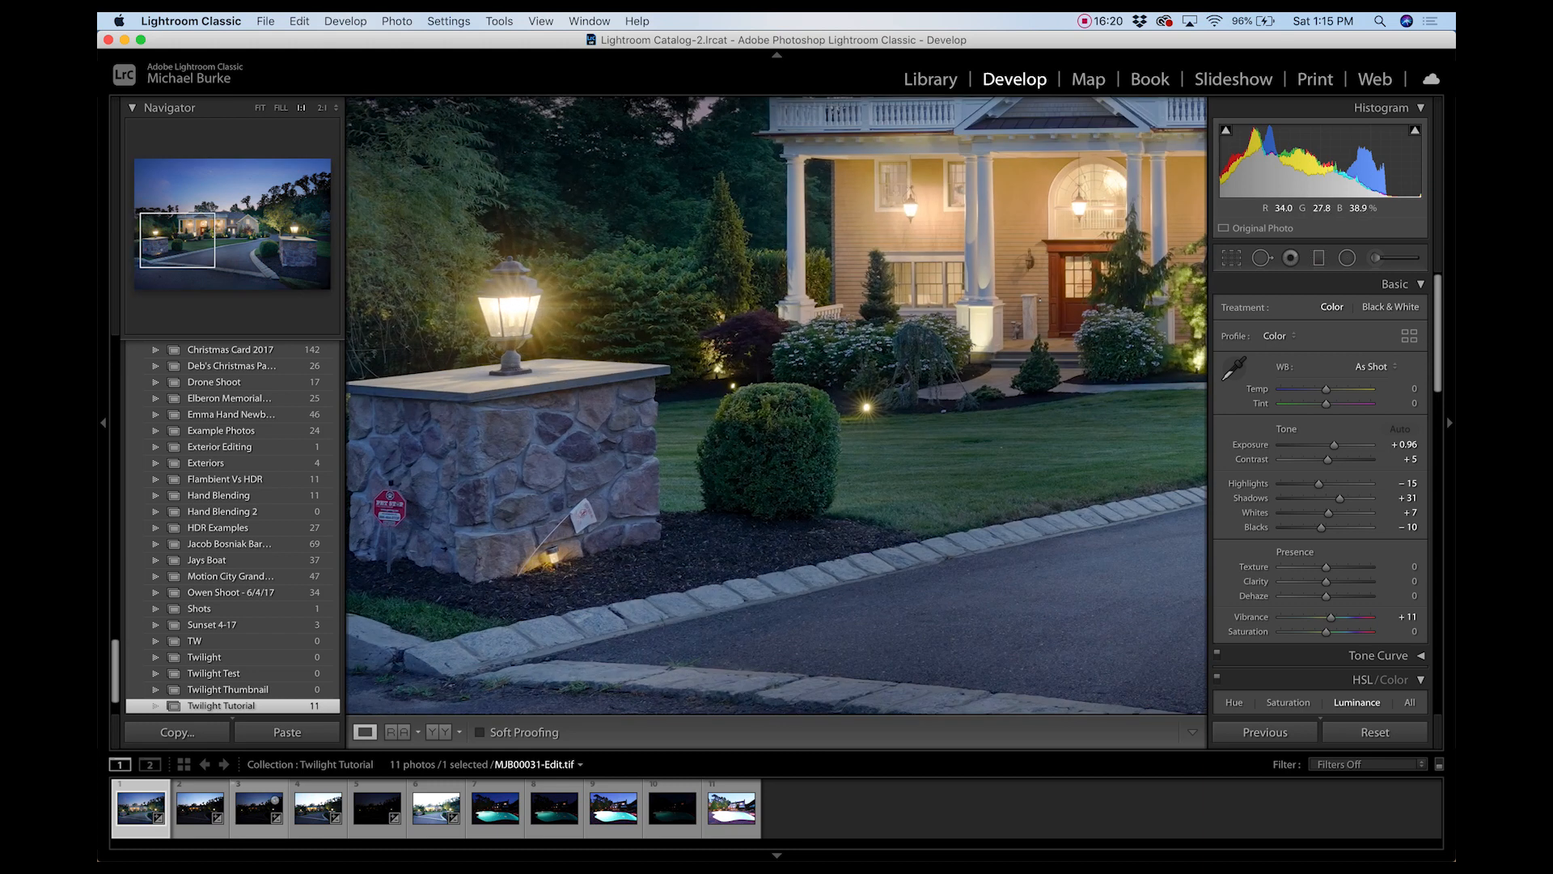
left_click_drag(575, 461, 768, 408)
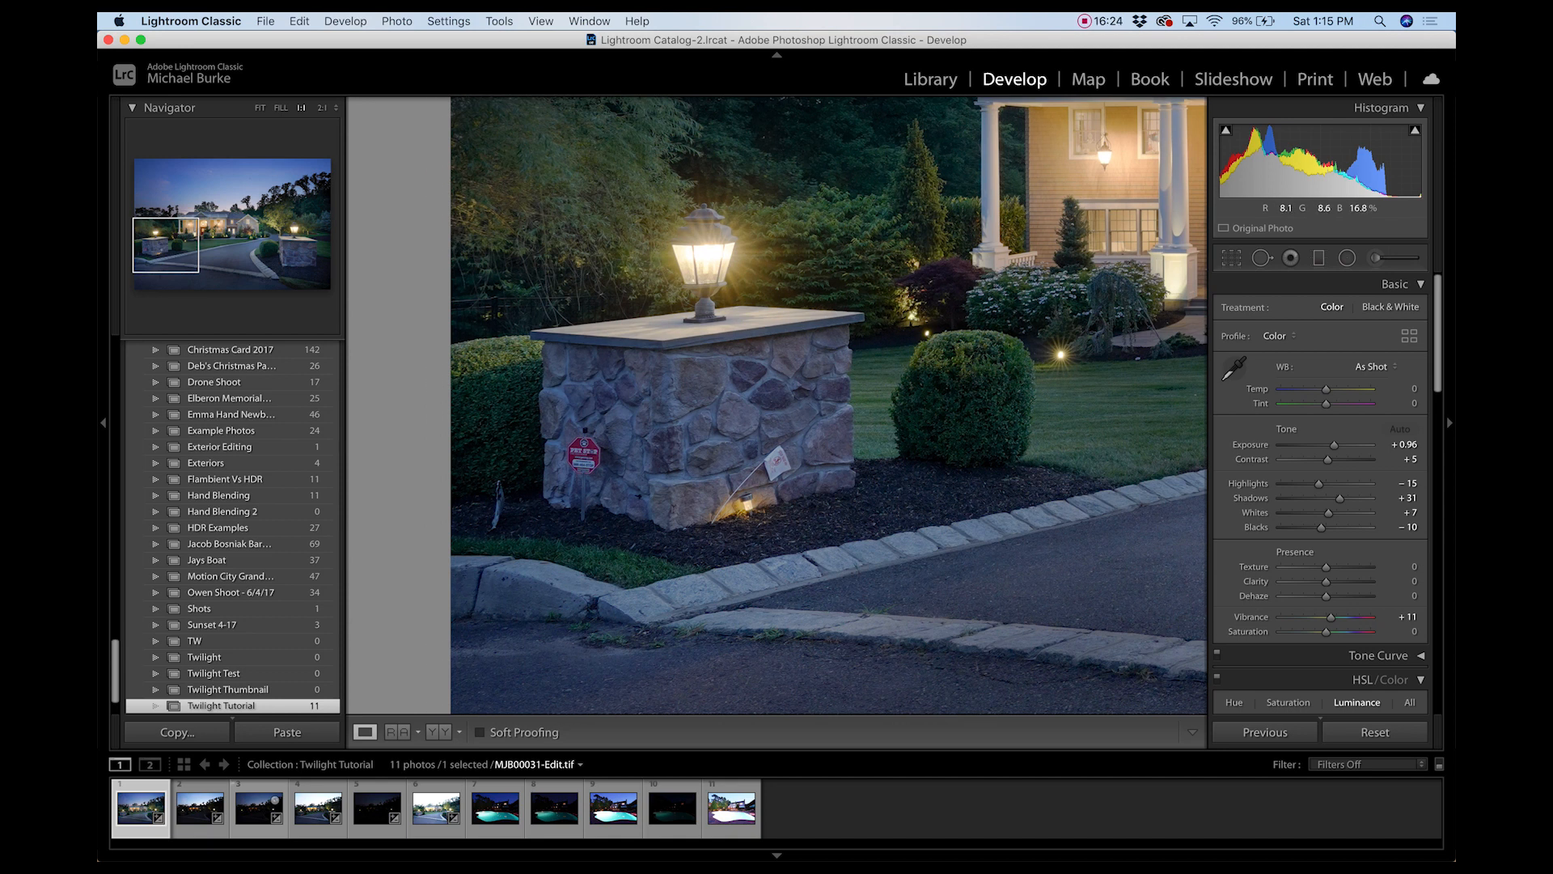
key("z")
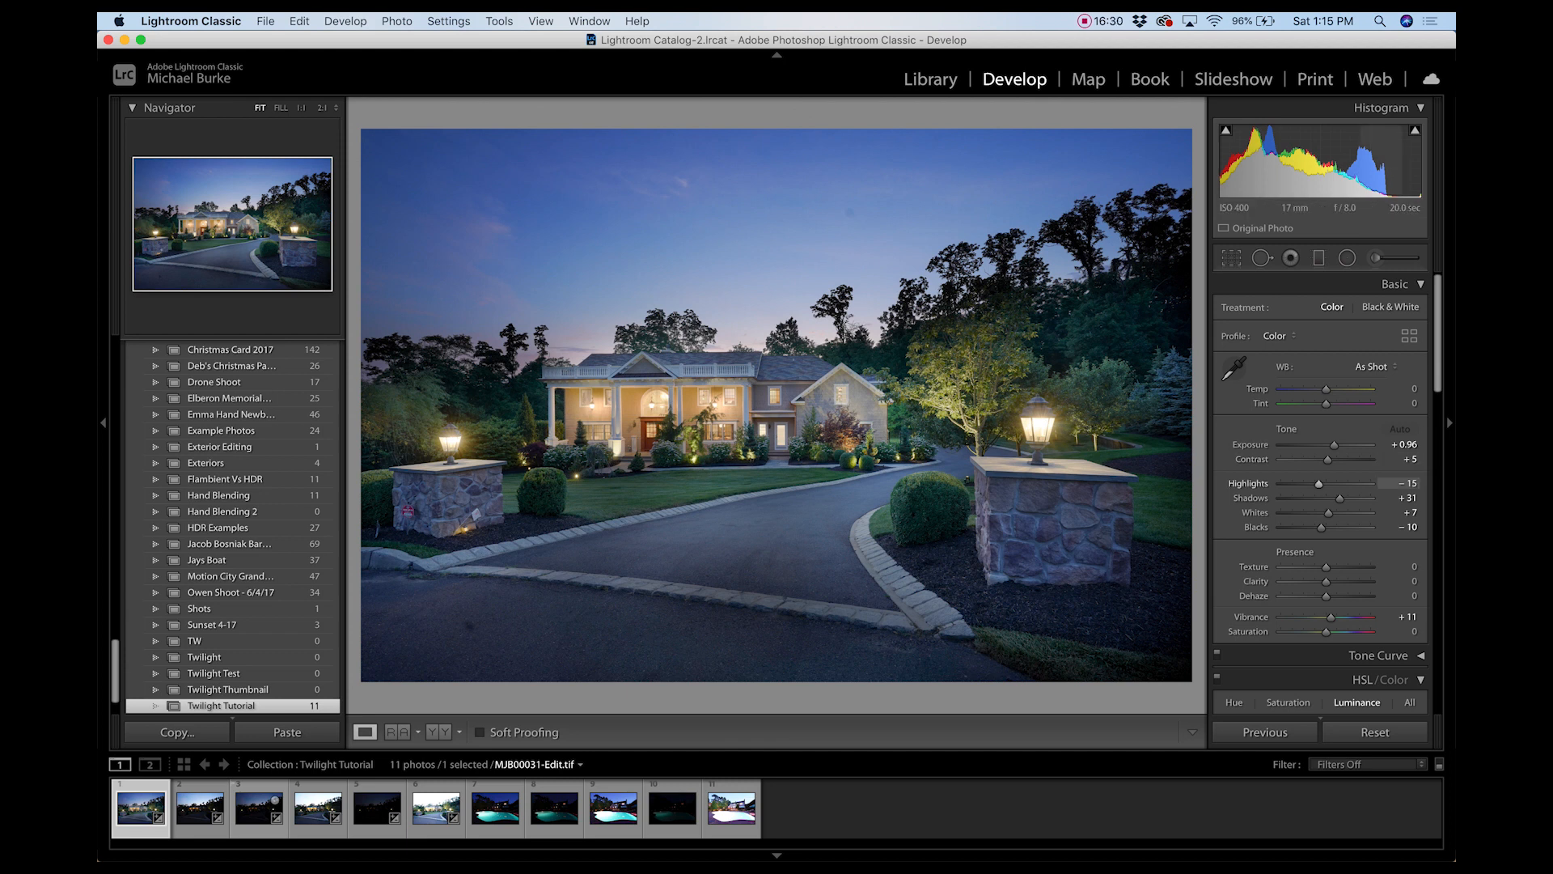
Set Exposure to +0.90, Highlights to -39, Shadows to +3, Blacks to -21 and Clarity to +21.
left_click_drag(1334, 445, 1309, 483)
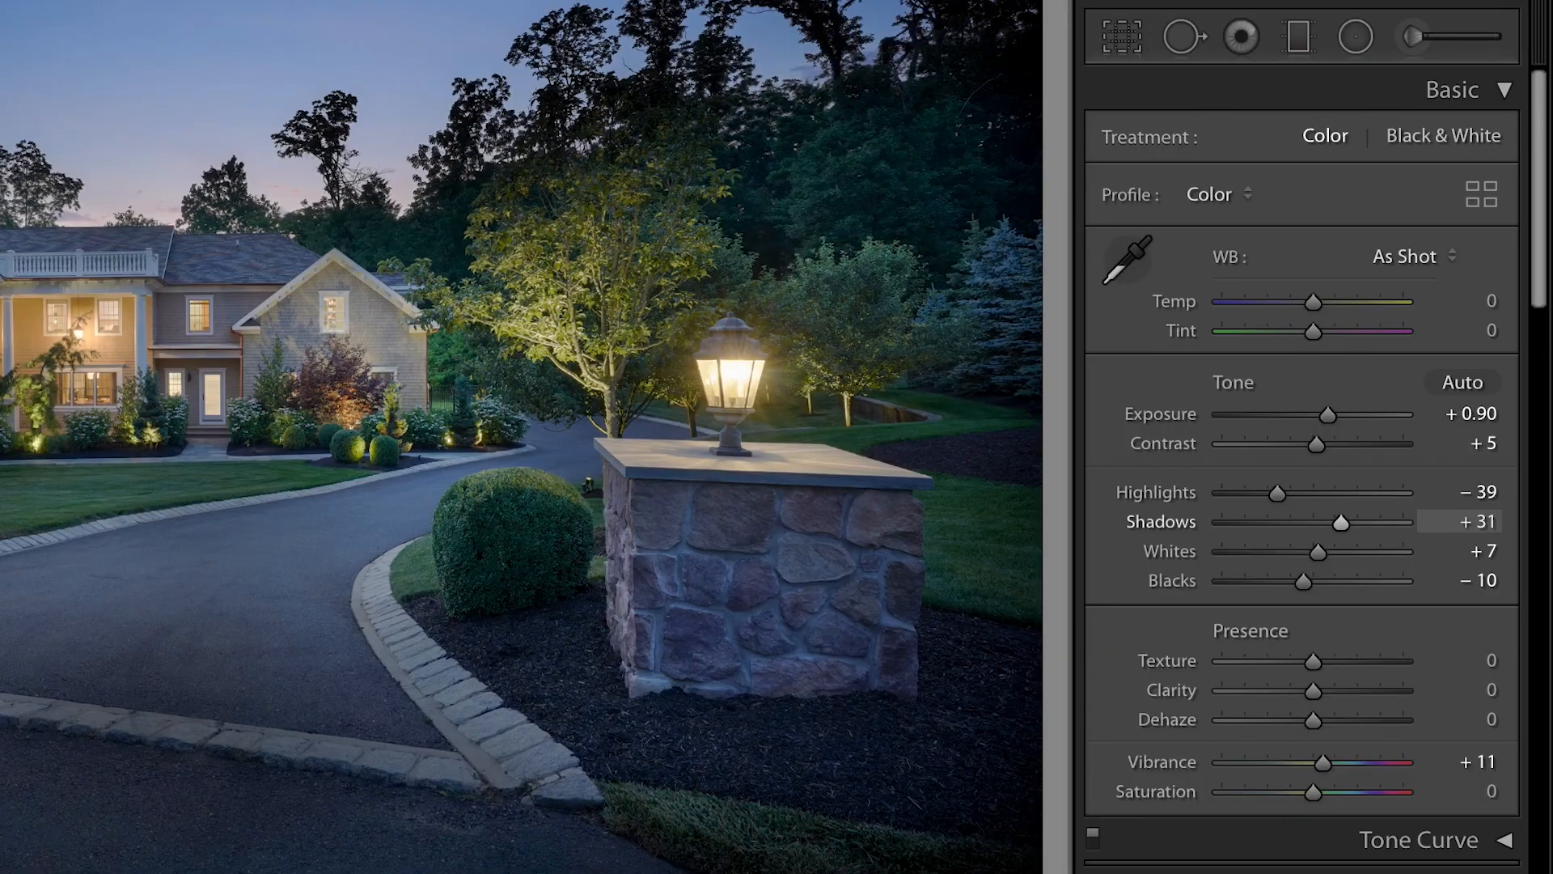
left_click_drag(1333, 521, 1318, 522)
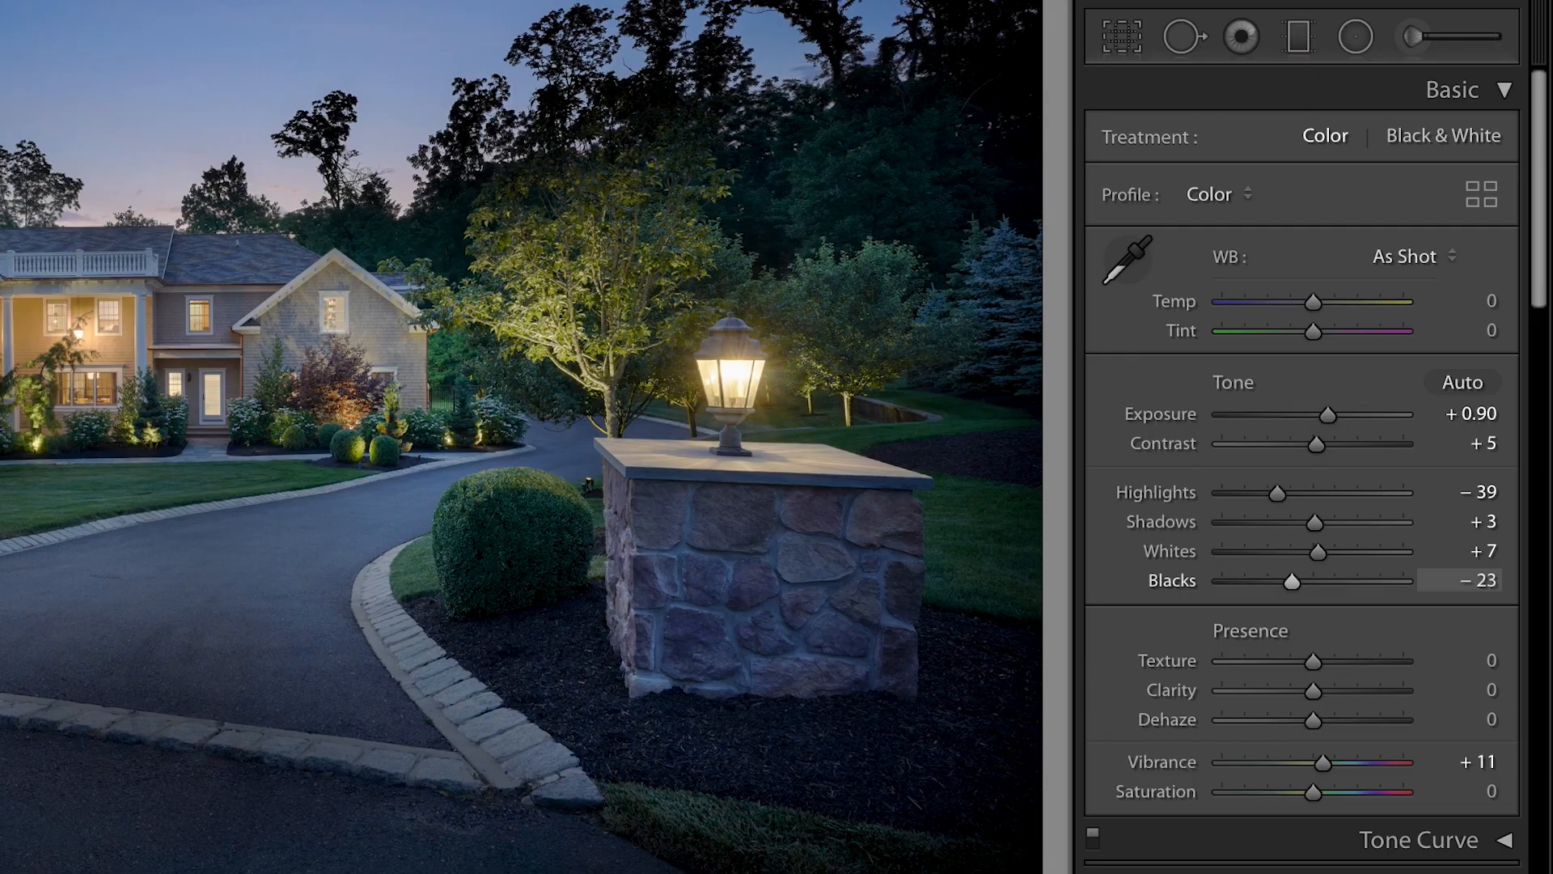
left_click_drag(1291, 581, 1289, 582)
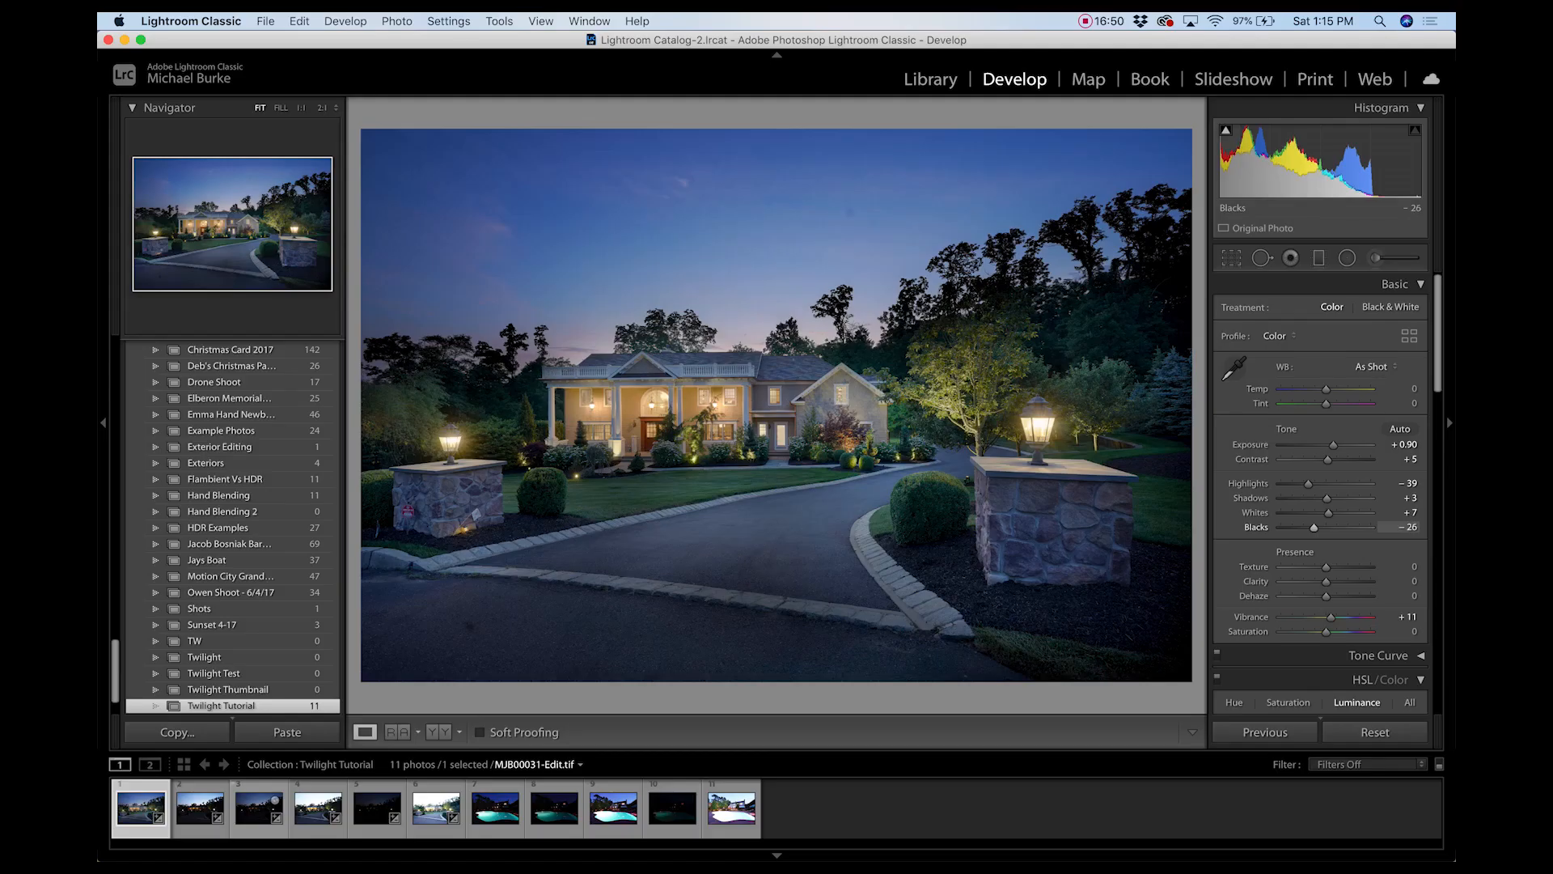
left_click_drag(1314, 527, 1316, 526)
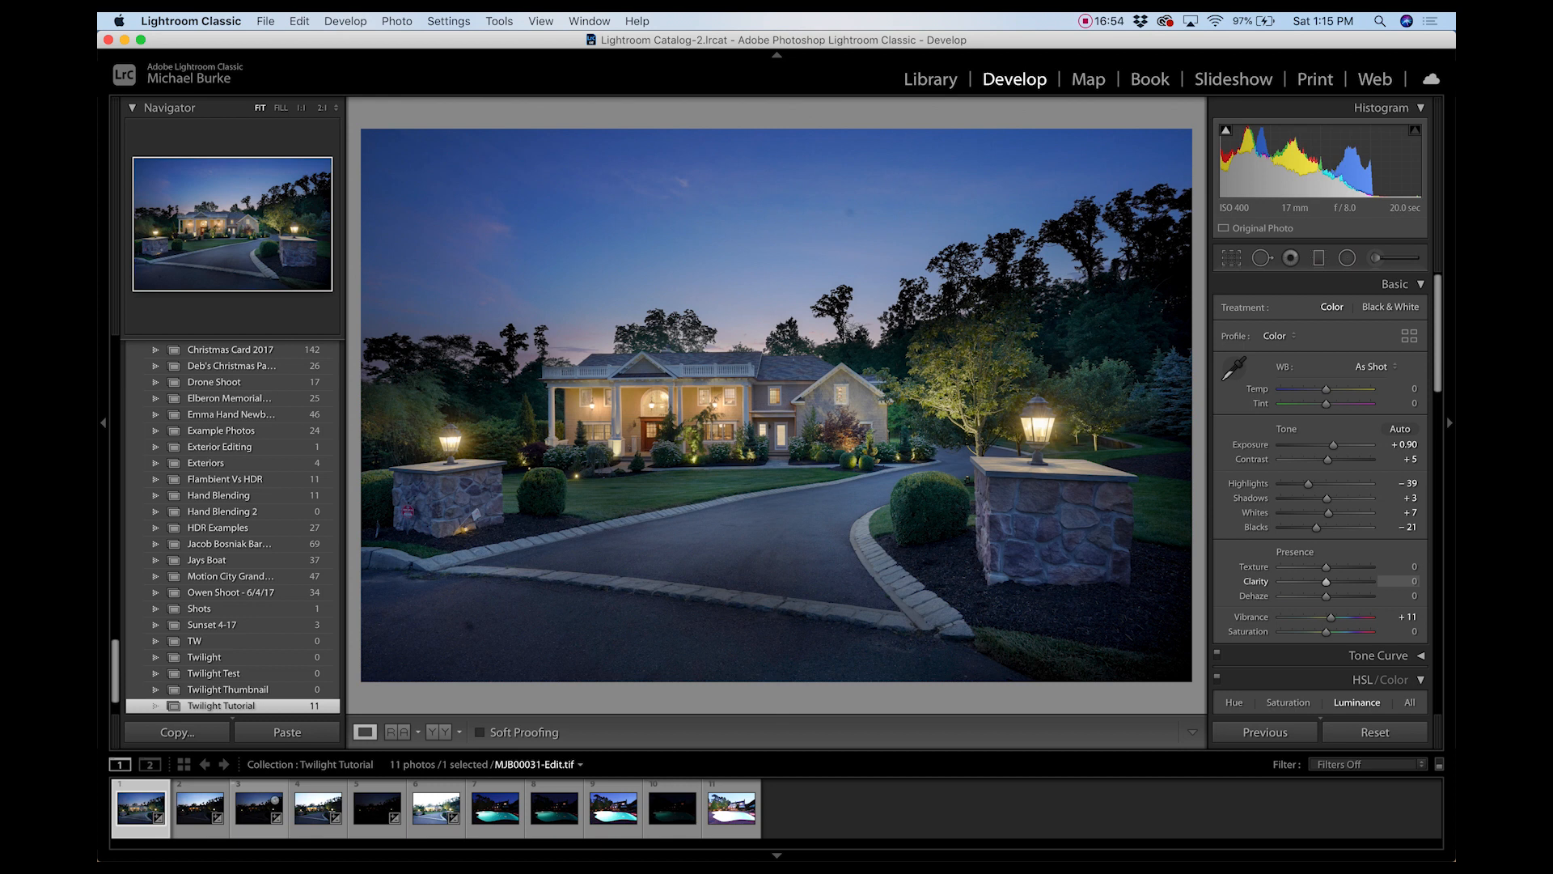
left_click_drag(1328, 581, 1333, 581)
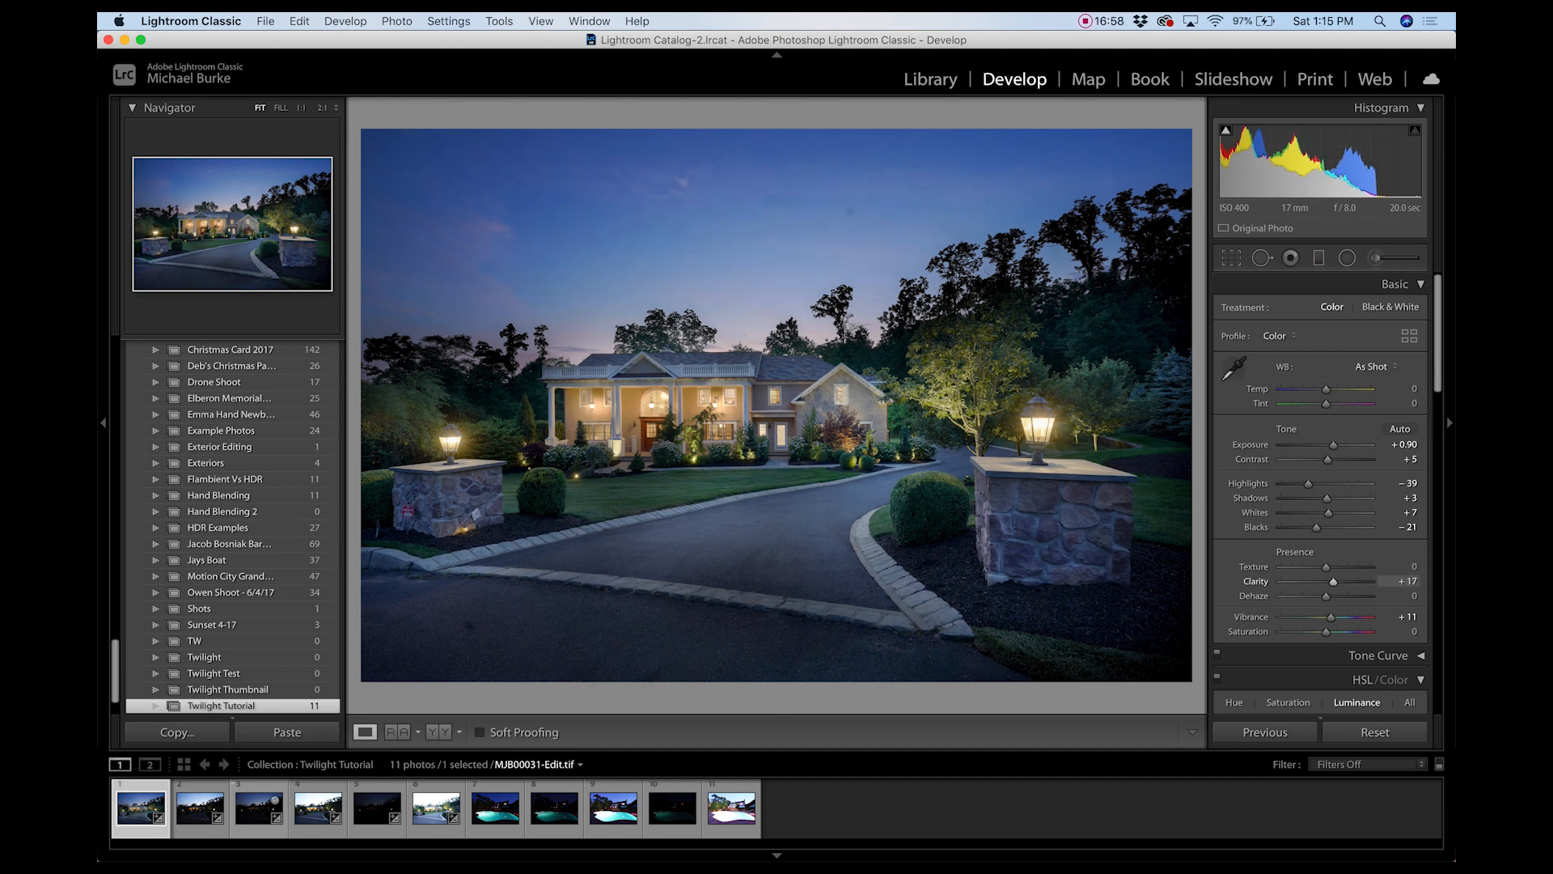
left_click_drag(1333, 580, 1335, 581)
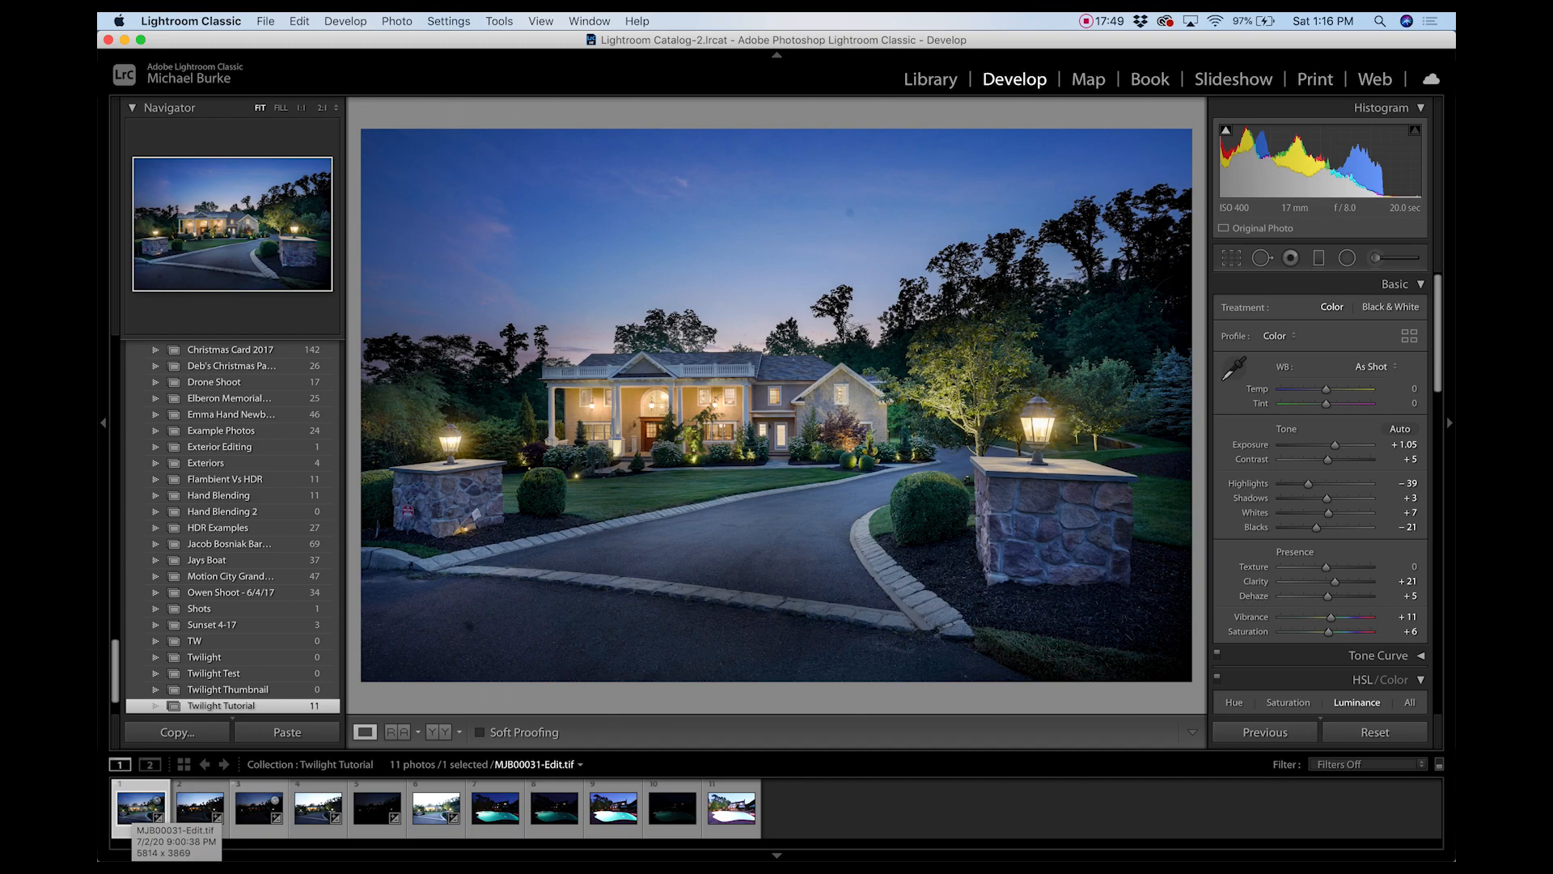
Open MJB00031-Edit.tif for external editing in Luminar 4.
right_click(139, 811)
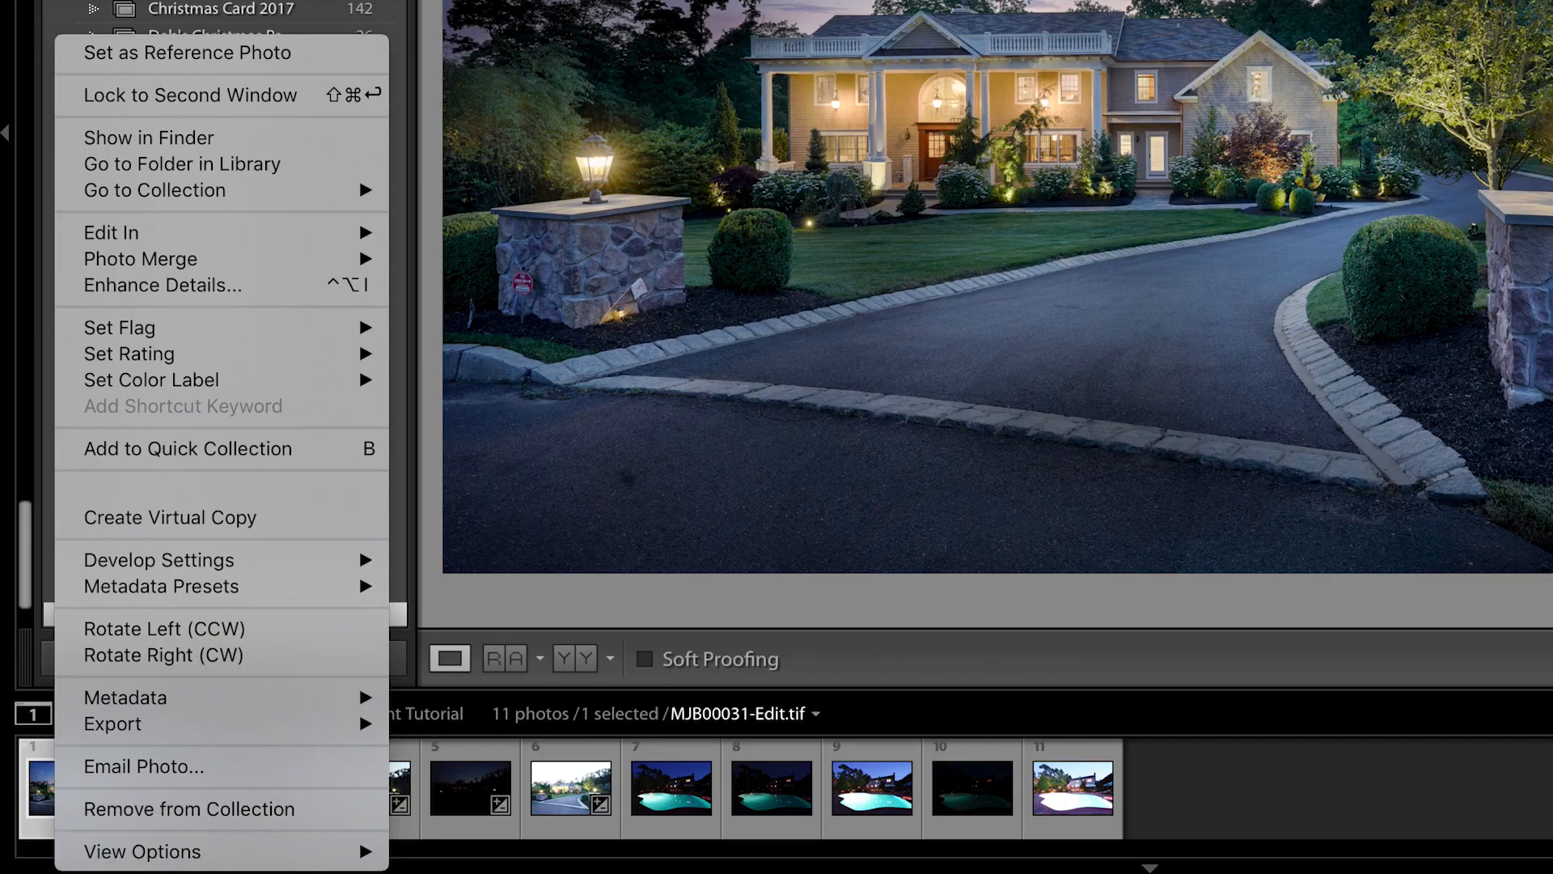
mouse_move(242, 233)
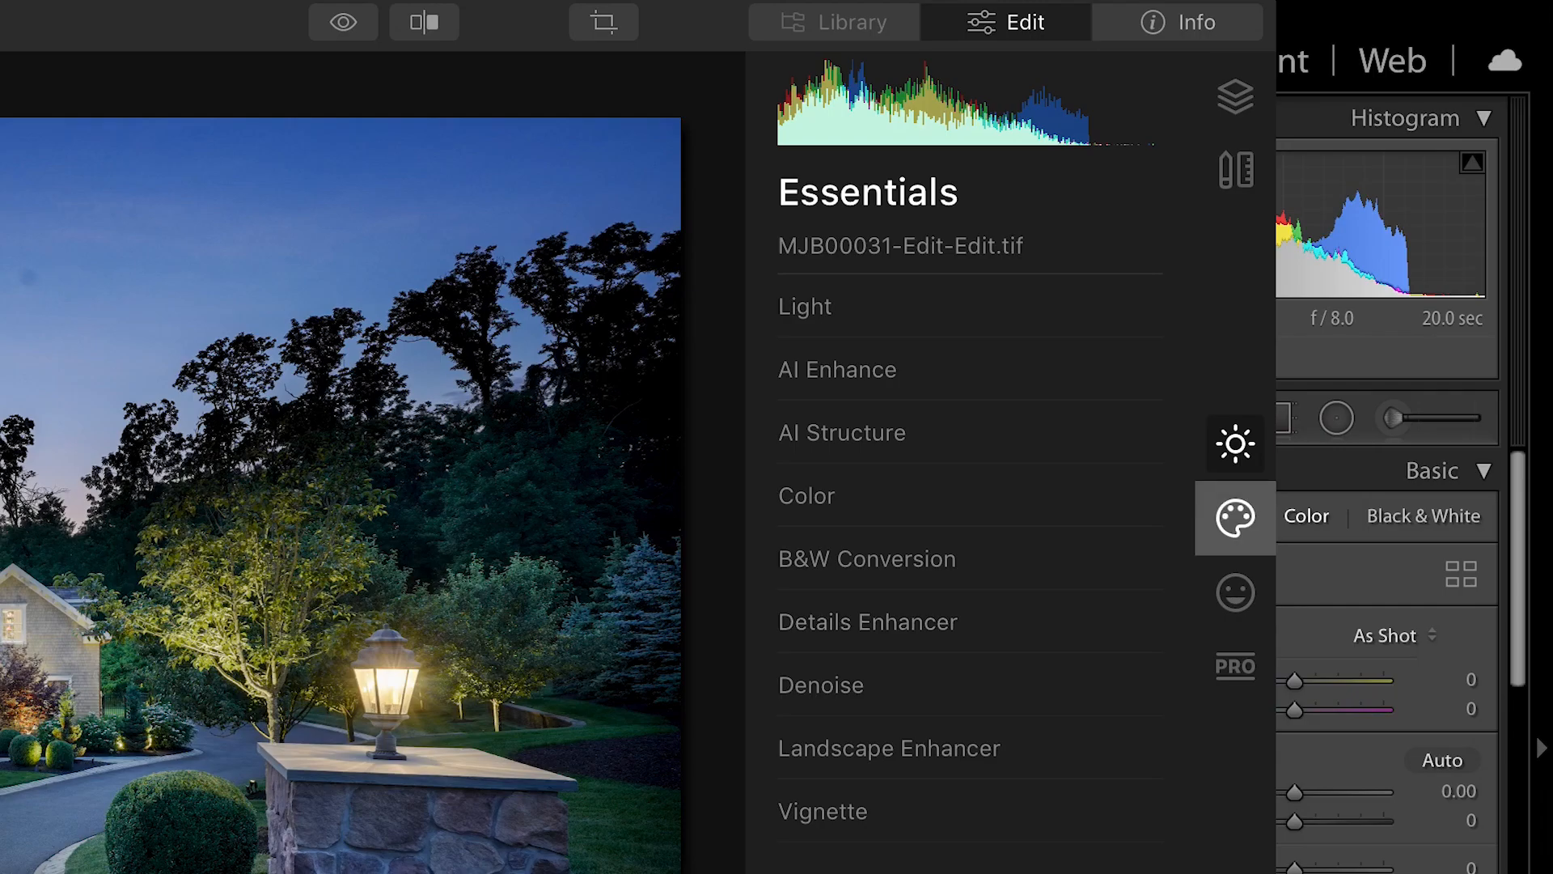
Try the Dramatic Sunset 1 sky with AI Sky Replacement, and switch the sky to Dramatic Sunset 5.
left_click(1236, 518)
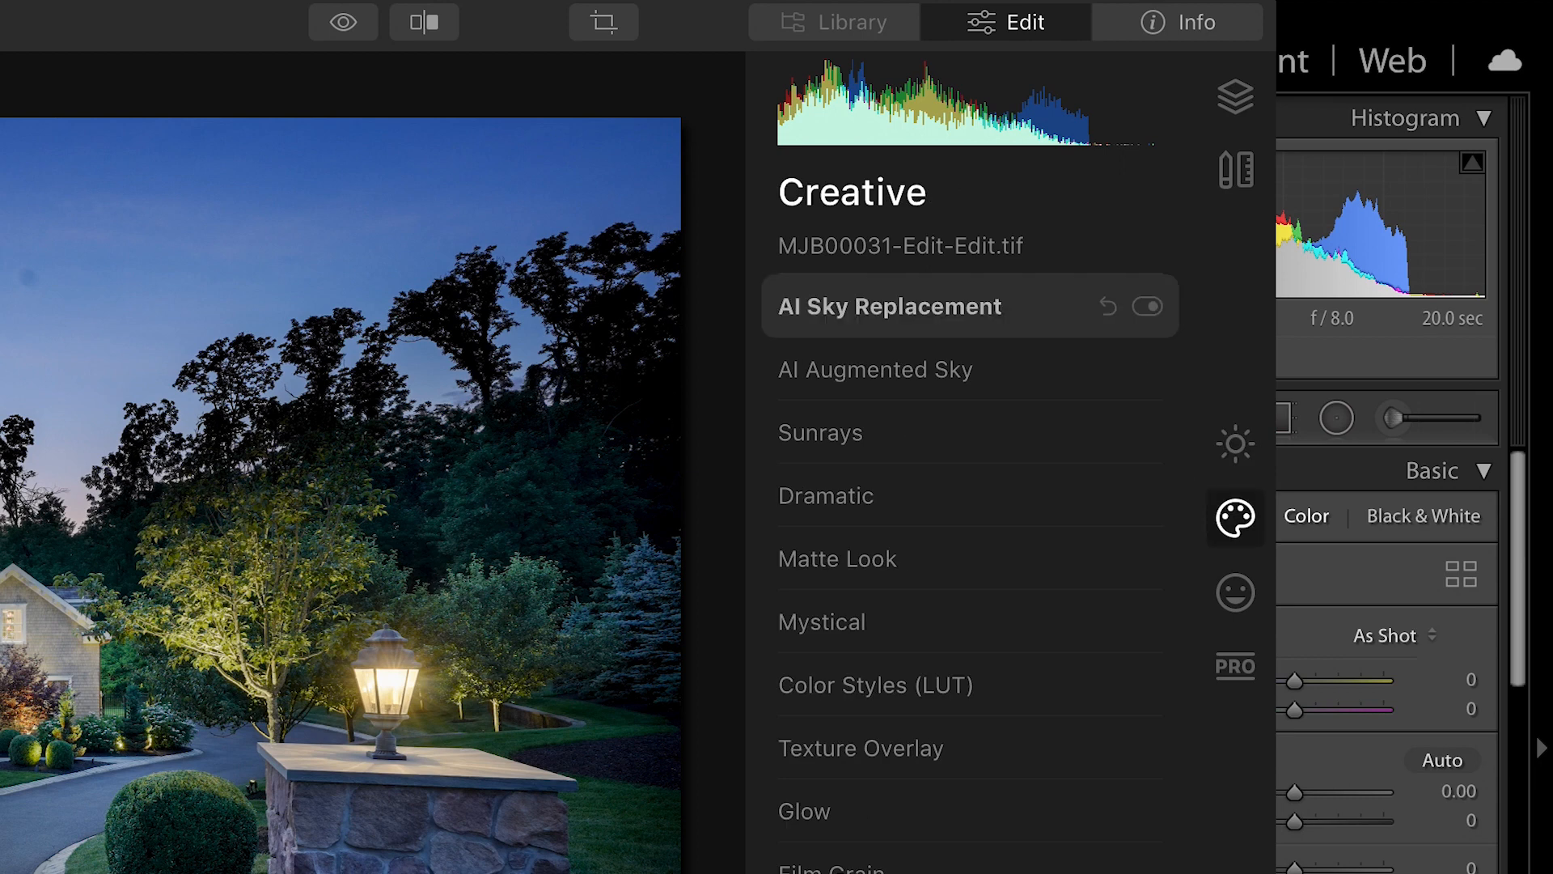
left_click(890, 305)
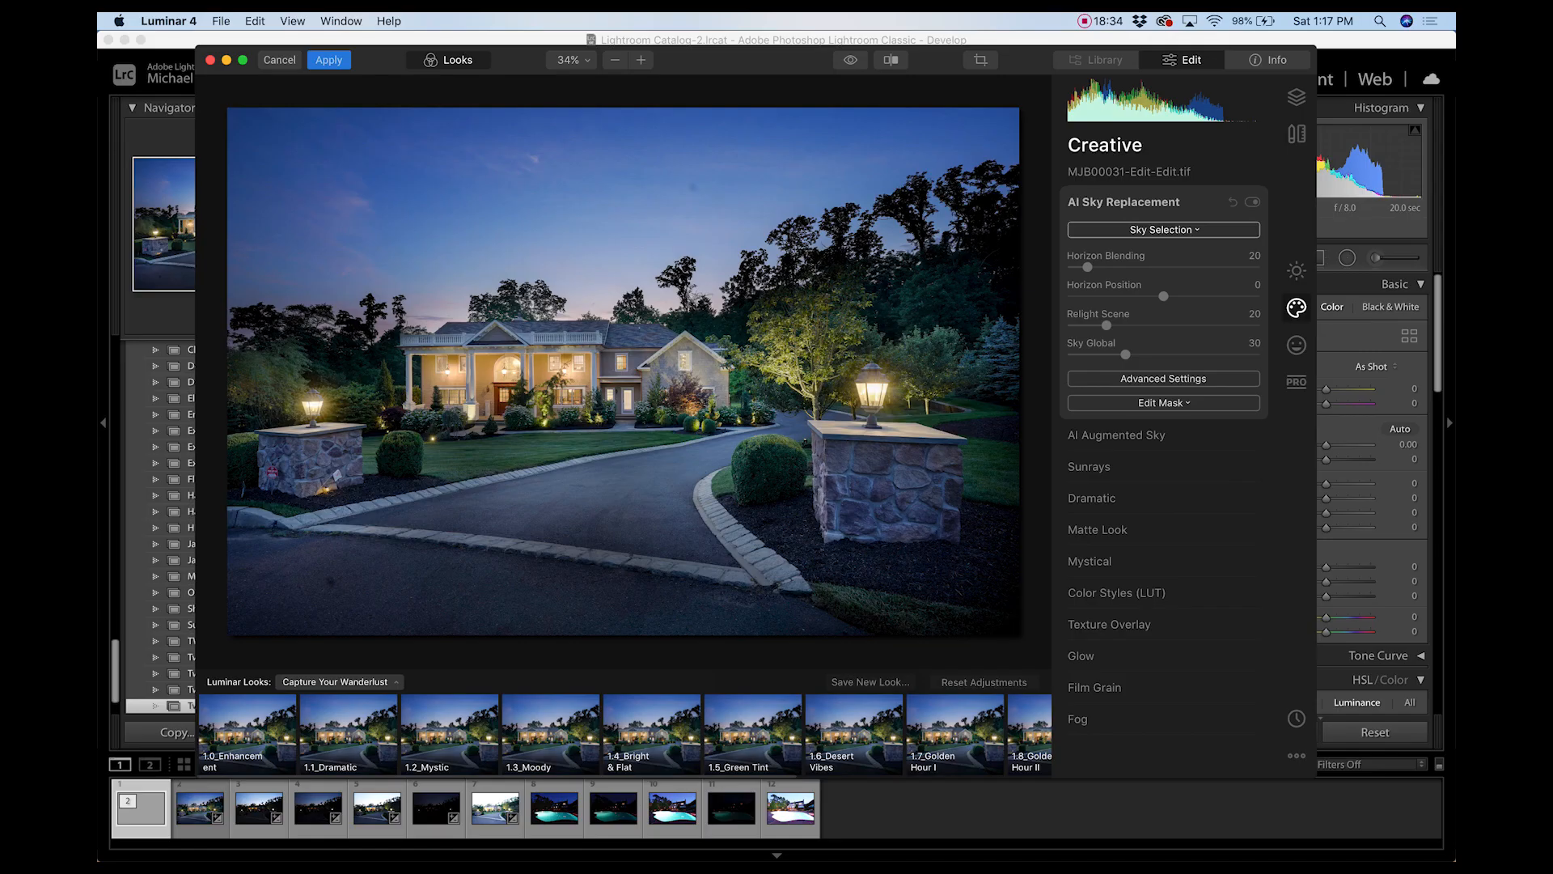
left_click(1163, 230)
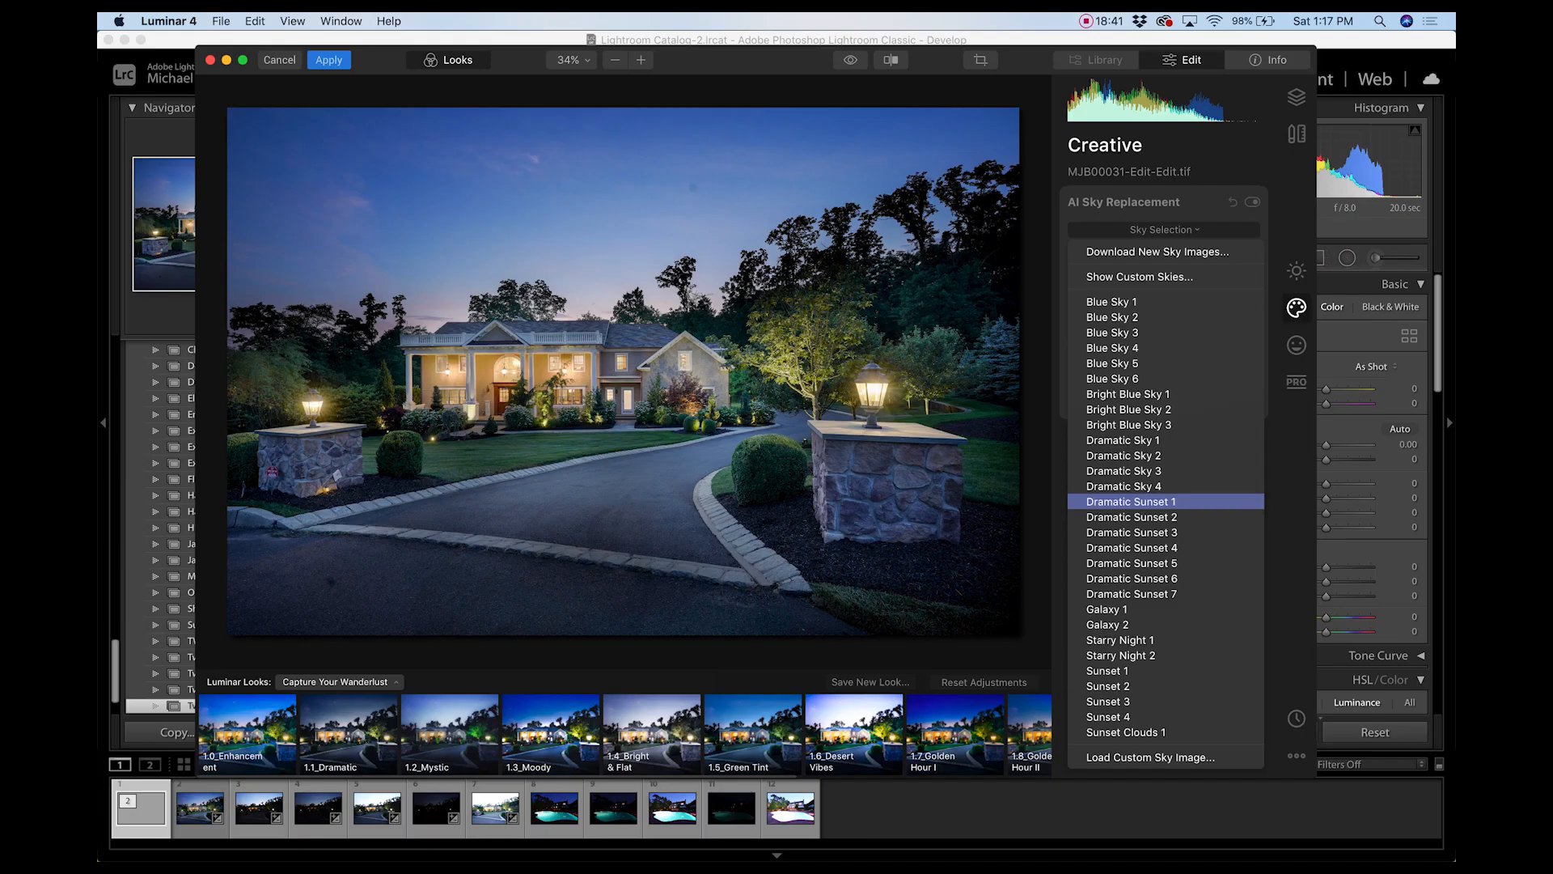
left_click(1179, 530)
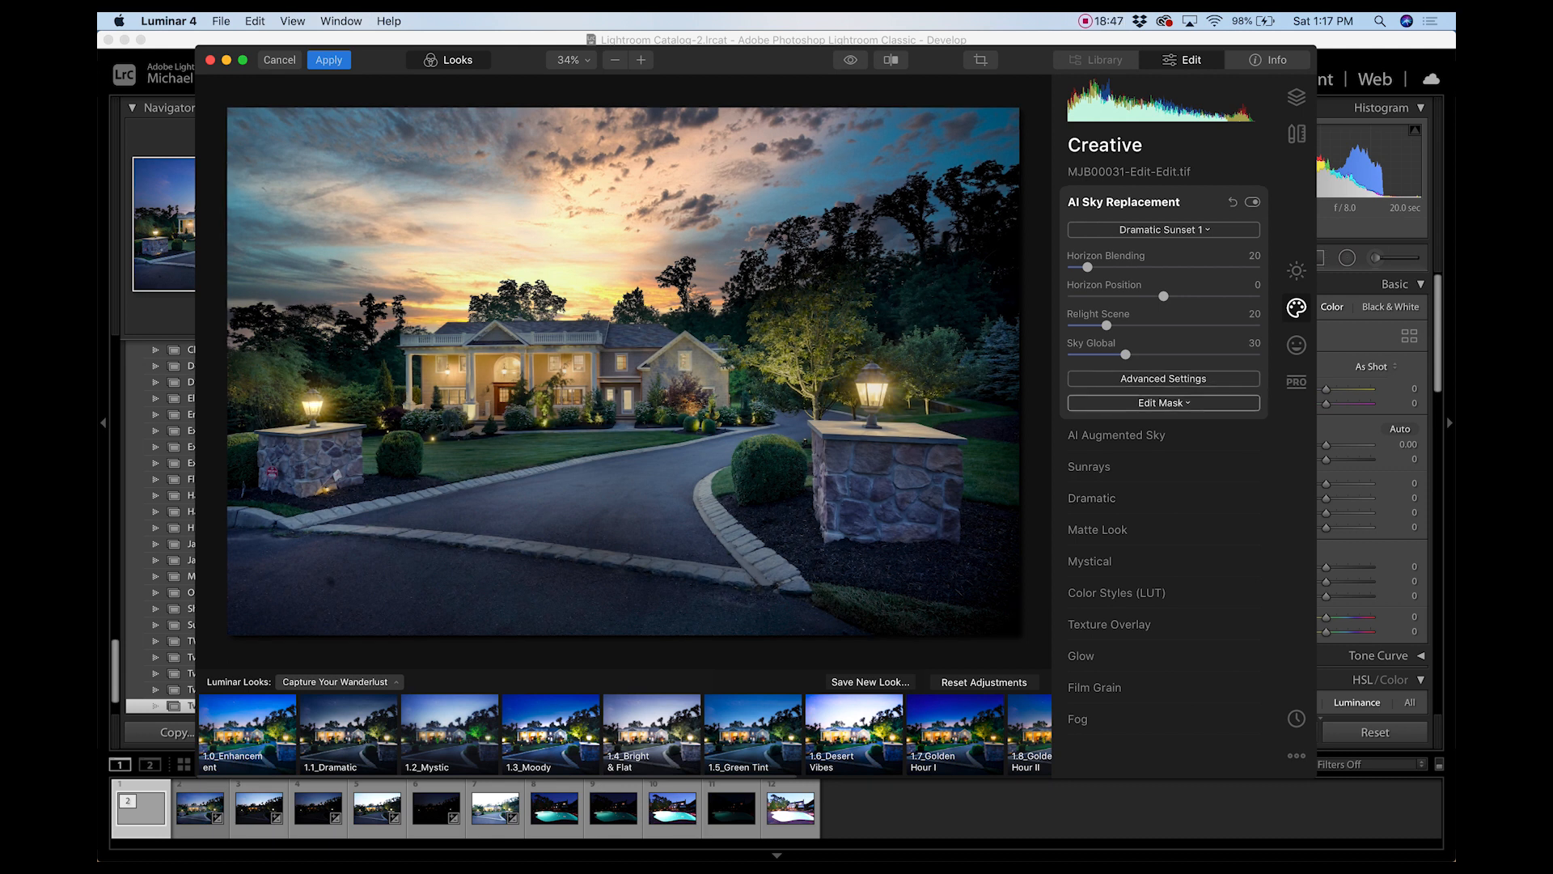
left_click(1163, 230)
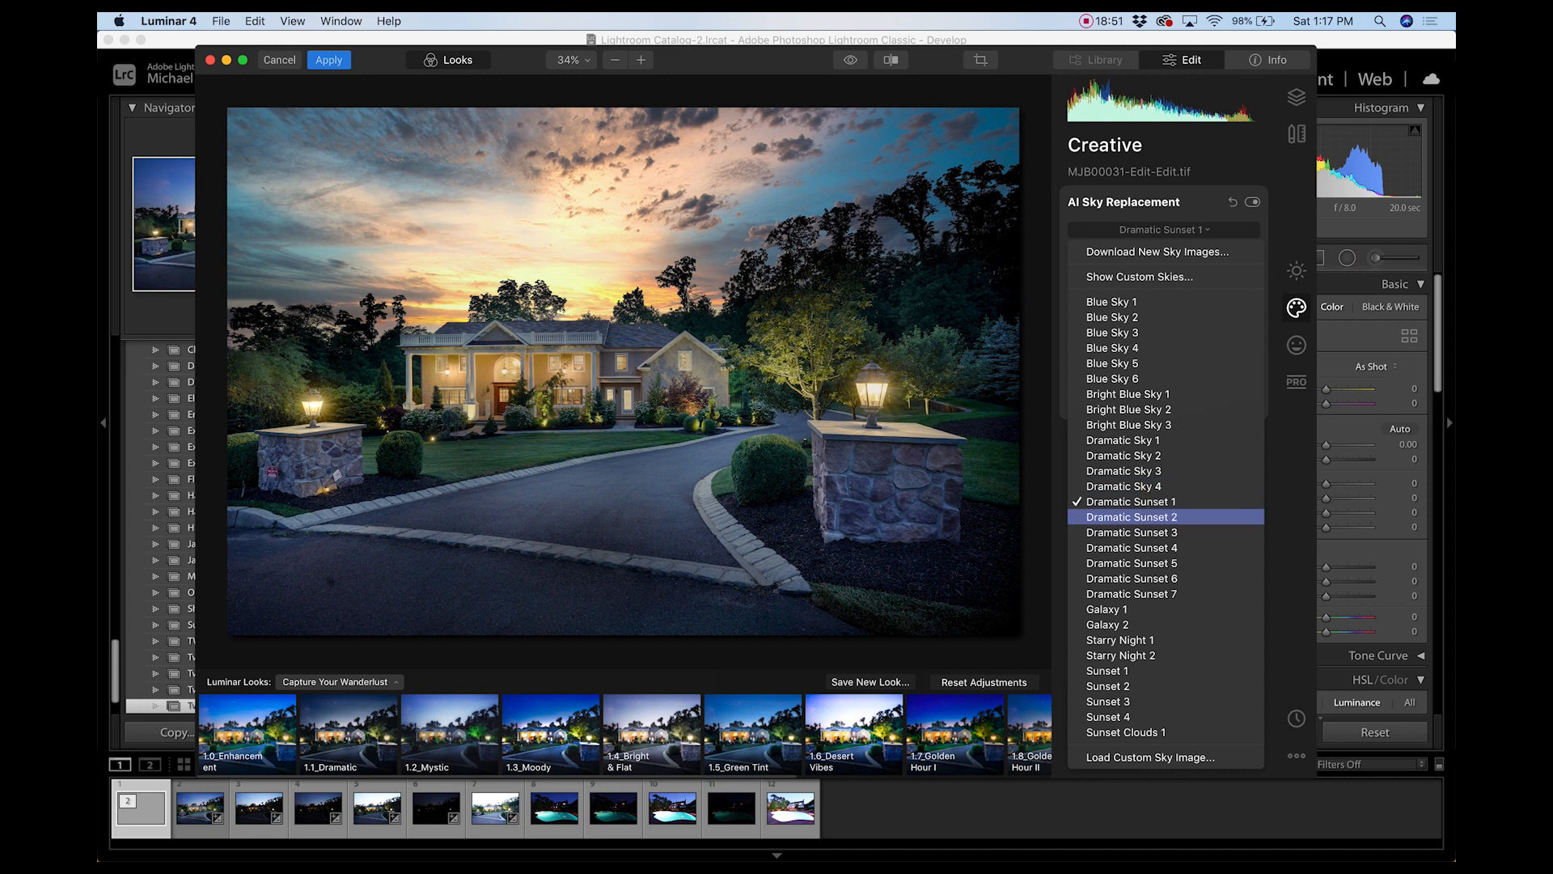
left_click(1133, 563)
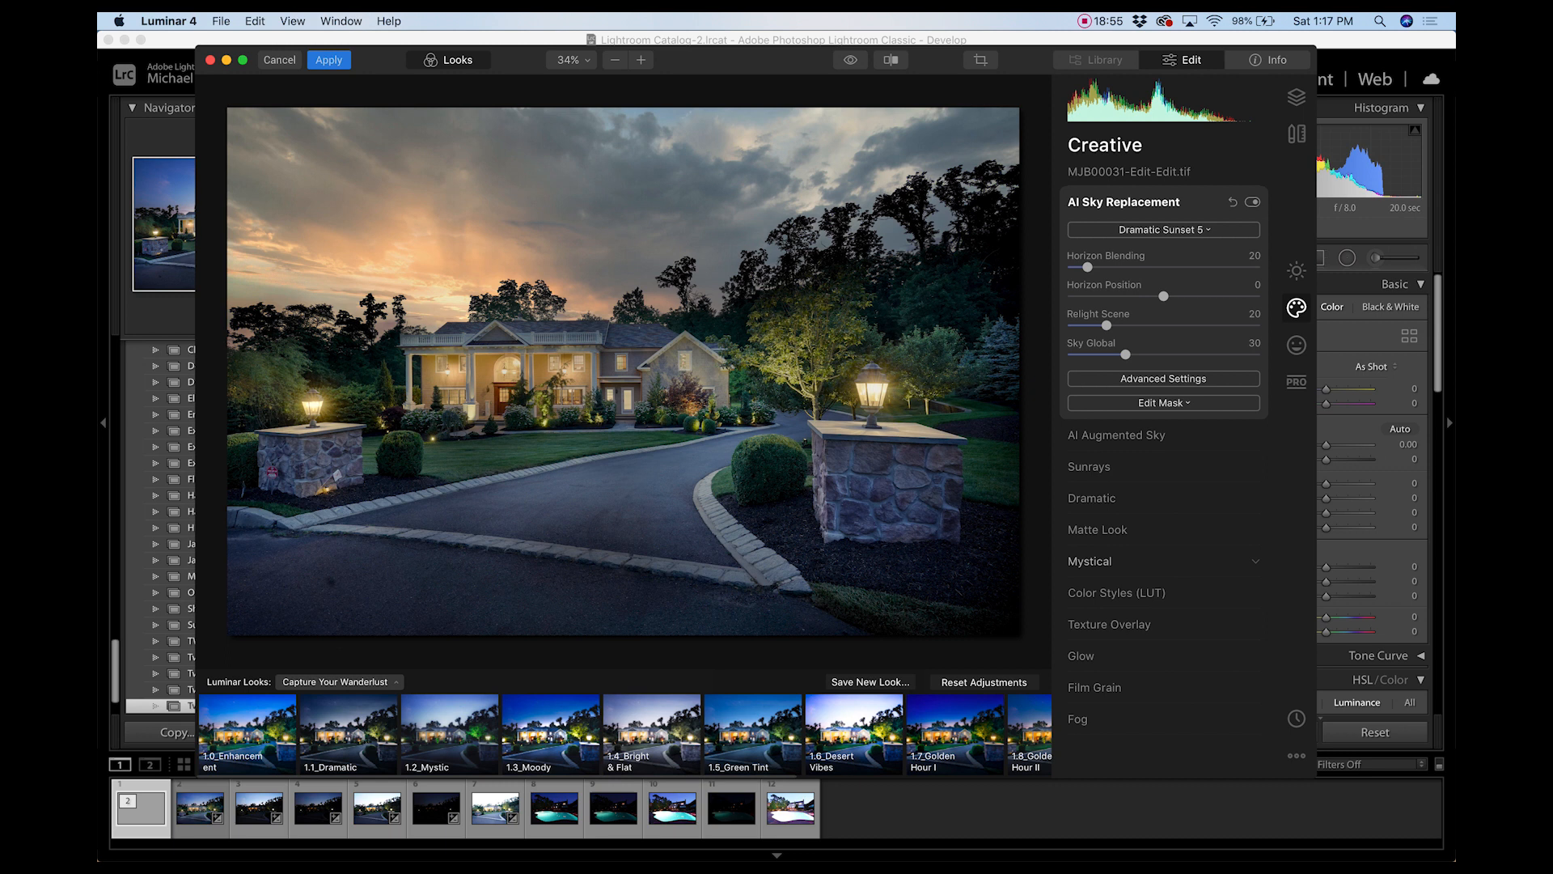
left_click(1163, 230)
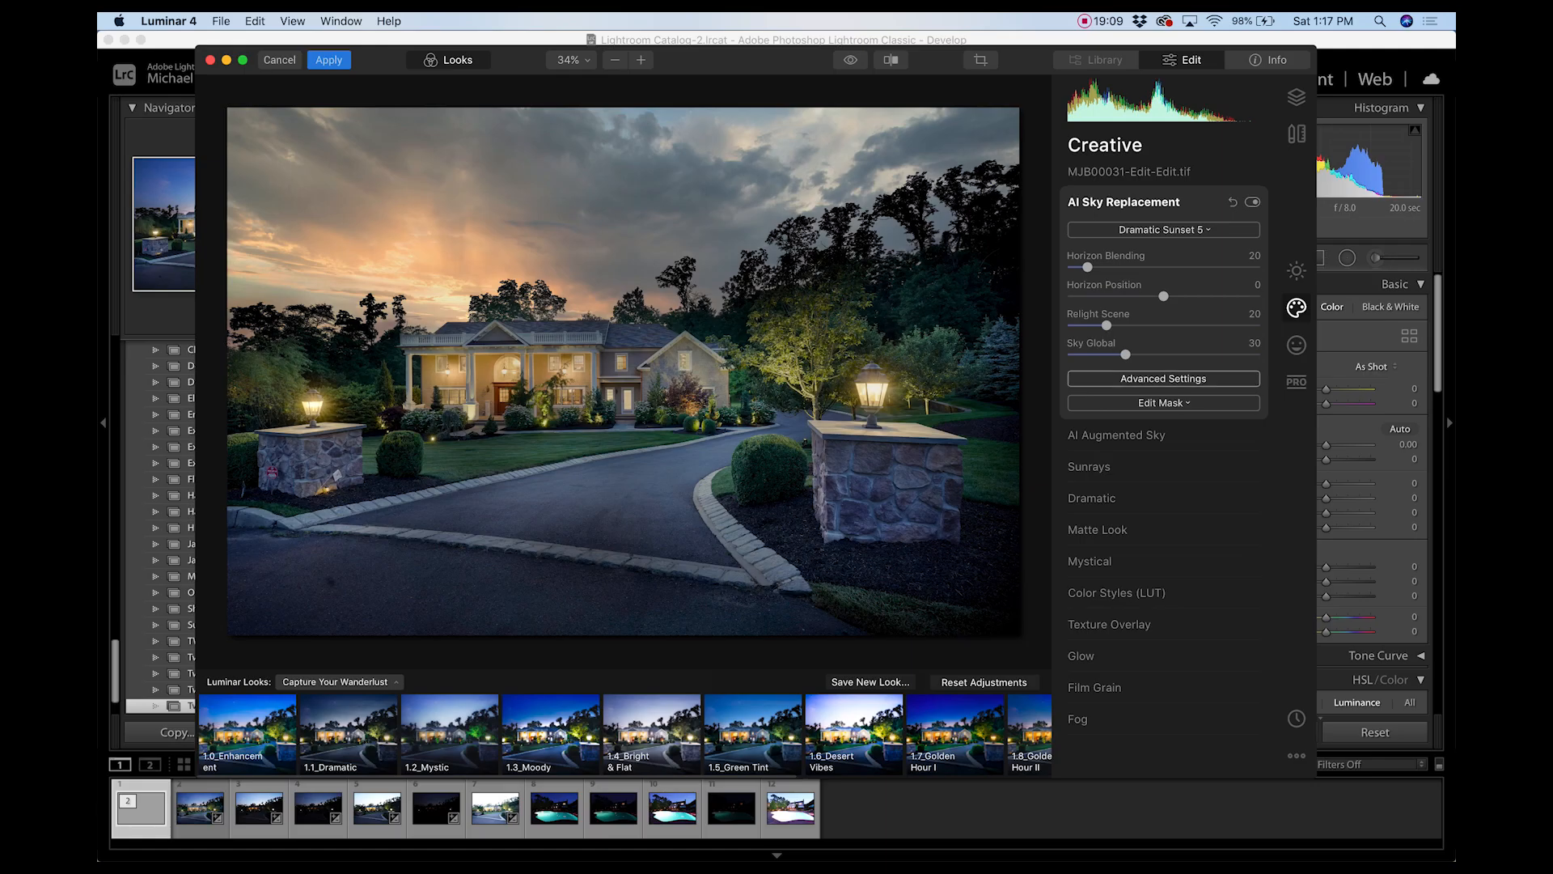
Darken the replacement sky by setting its Sky Exposure to -41 in the advanced settings.
left_click(1163, 378)
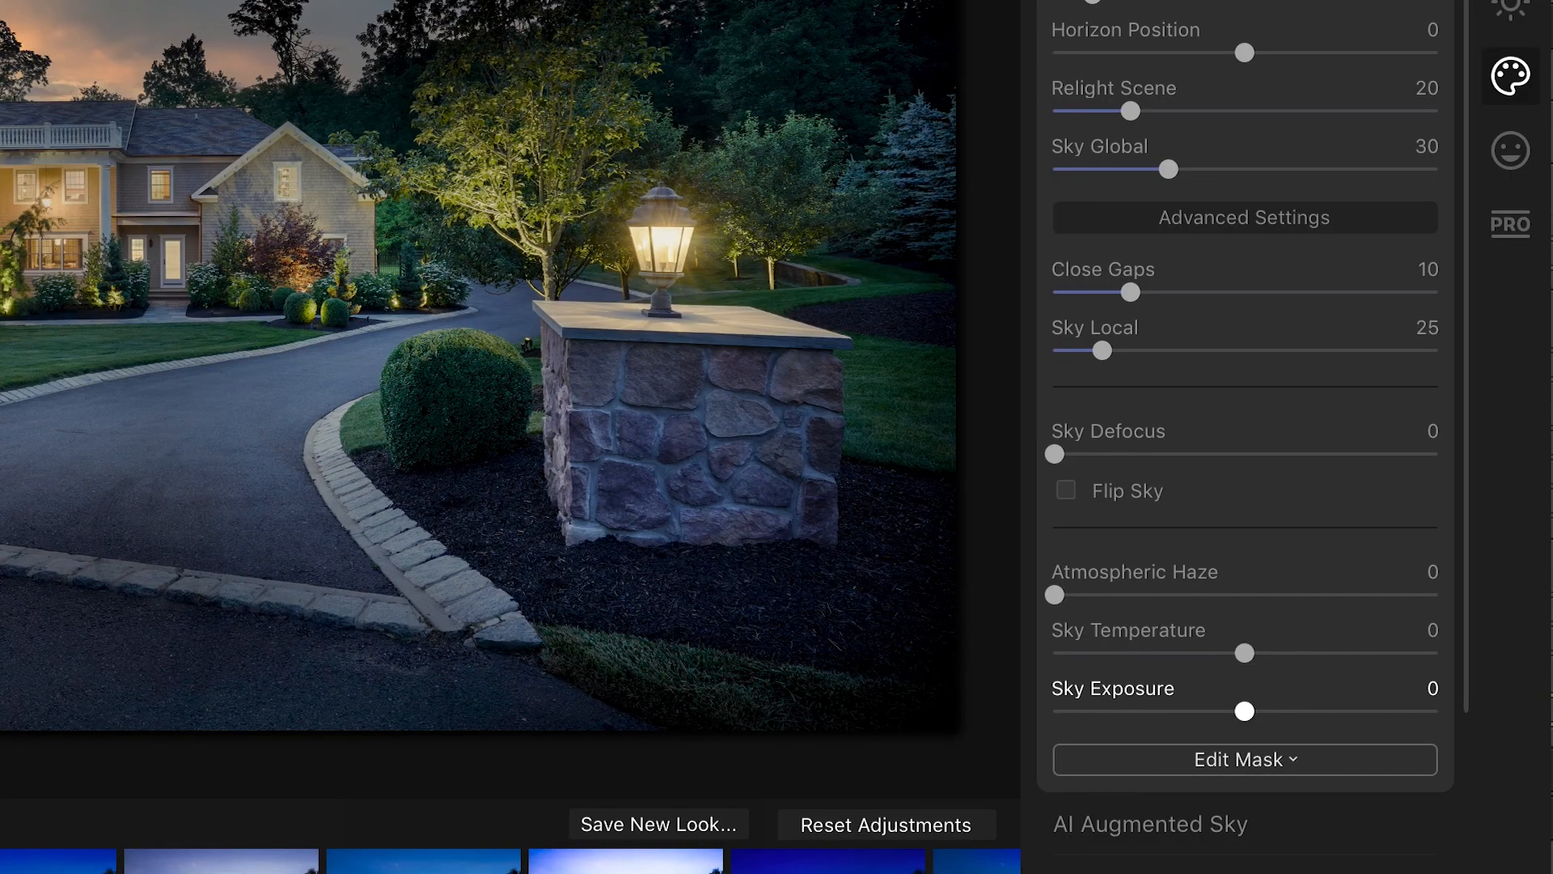
left_click_drag(1244, 711, 1167, 711)
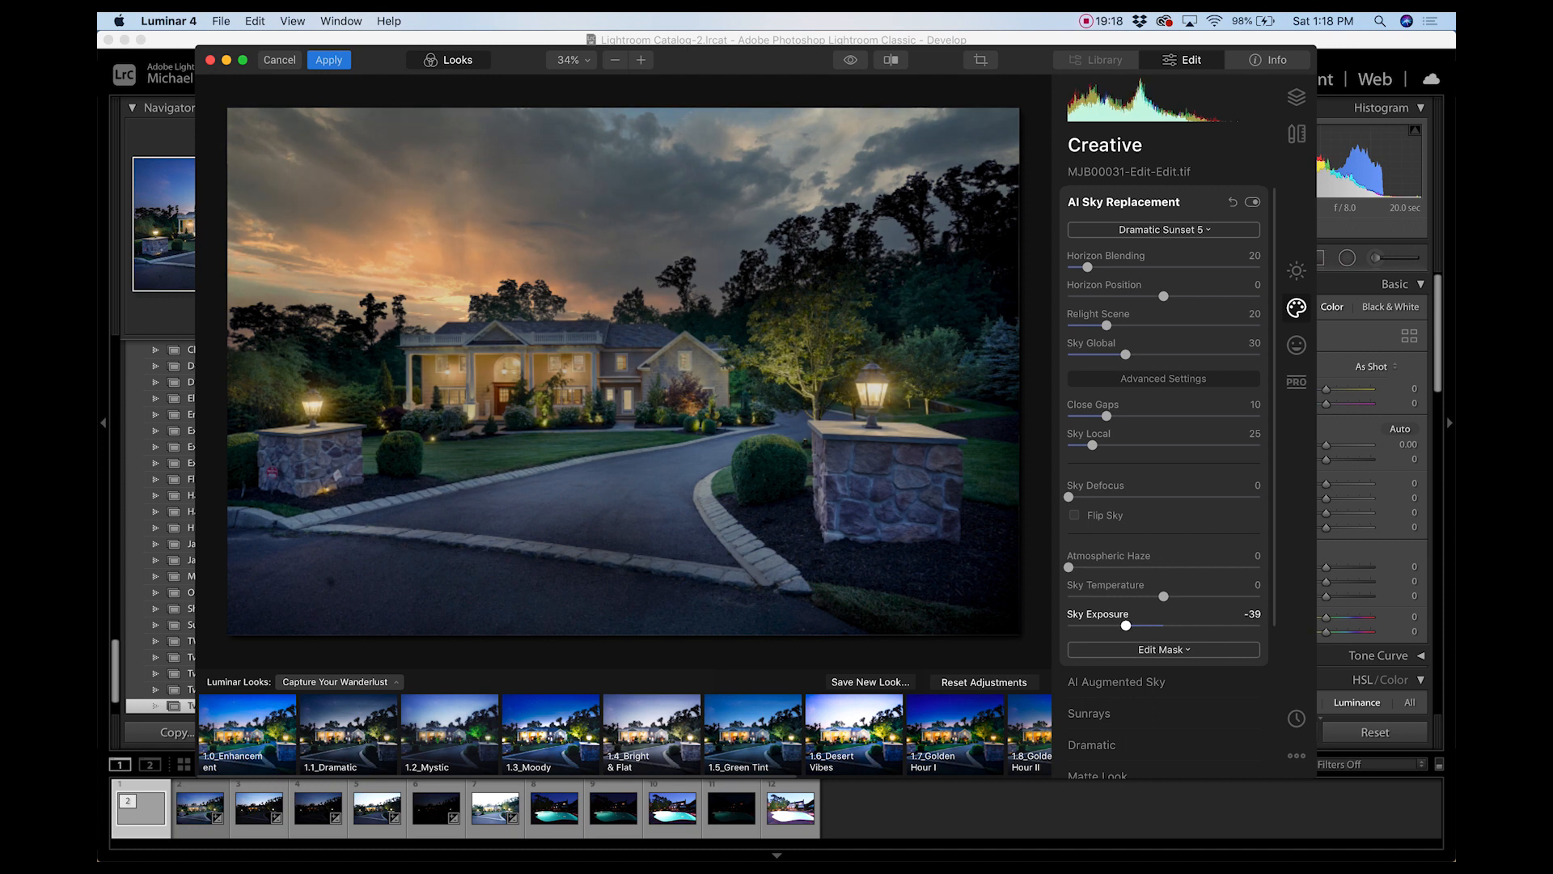
left_click_drag(1126, 626, 1121, 625)
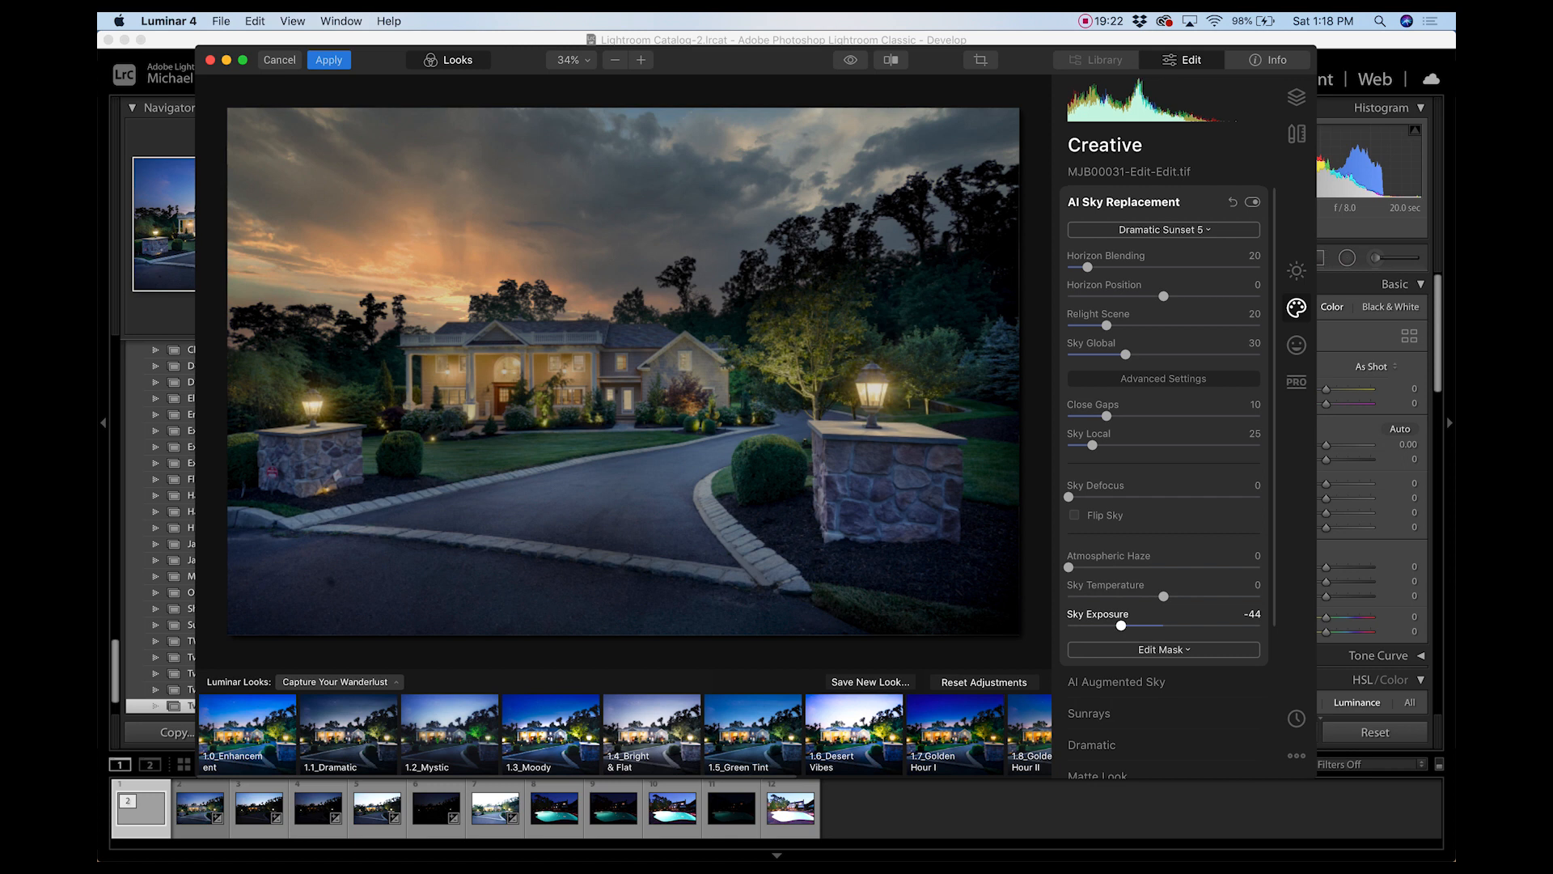
left_click_drag(1121, 626, 1124, 626)
Erase the sky replacement's effect from the house and front lawn with a size 136 mask brush, and apply the Luminar edit.
left_click(1250, 621)
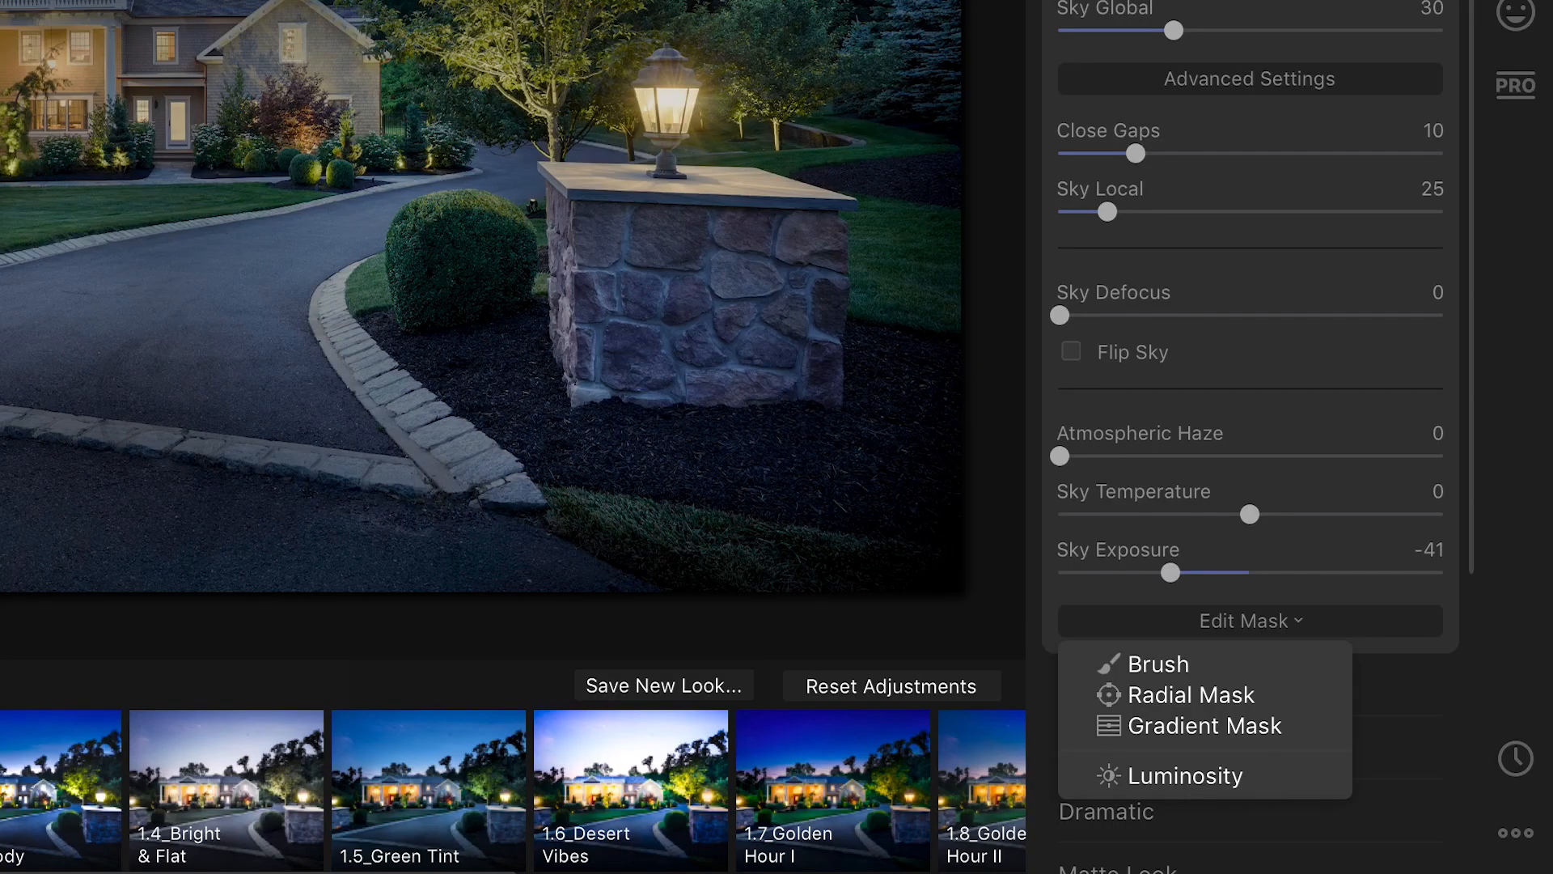
left_click(1159, 664)
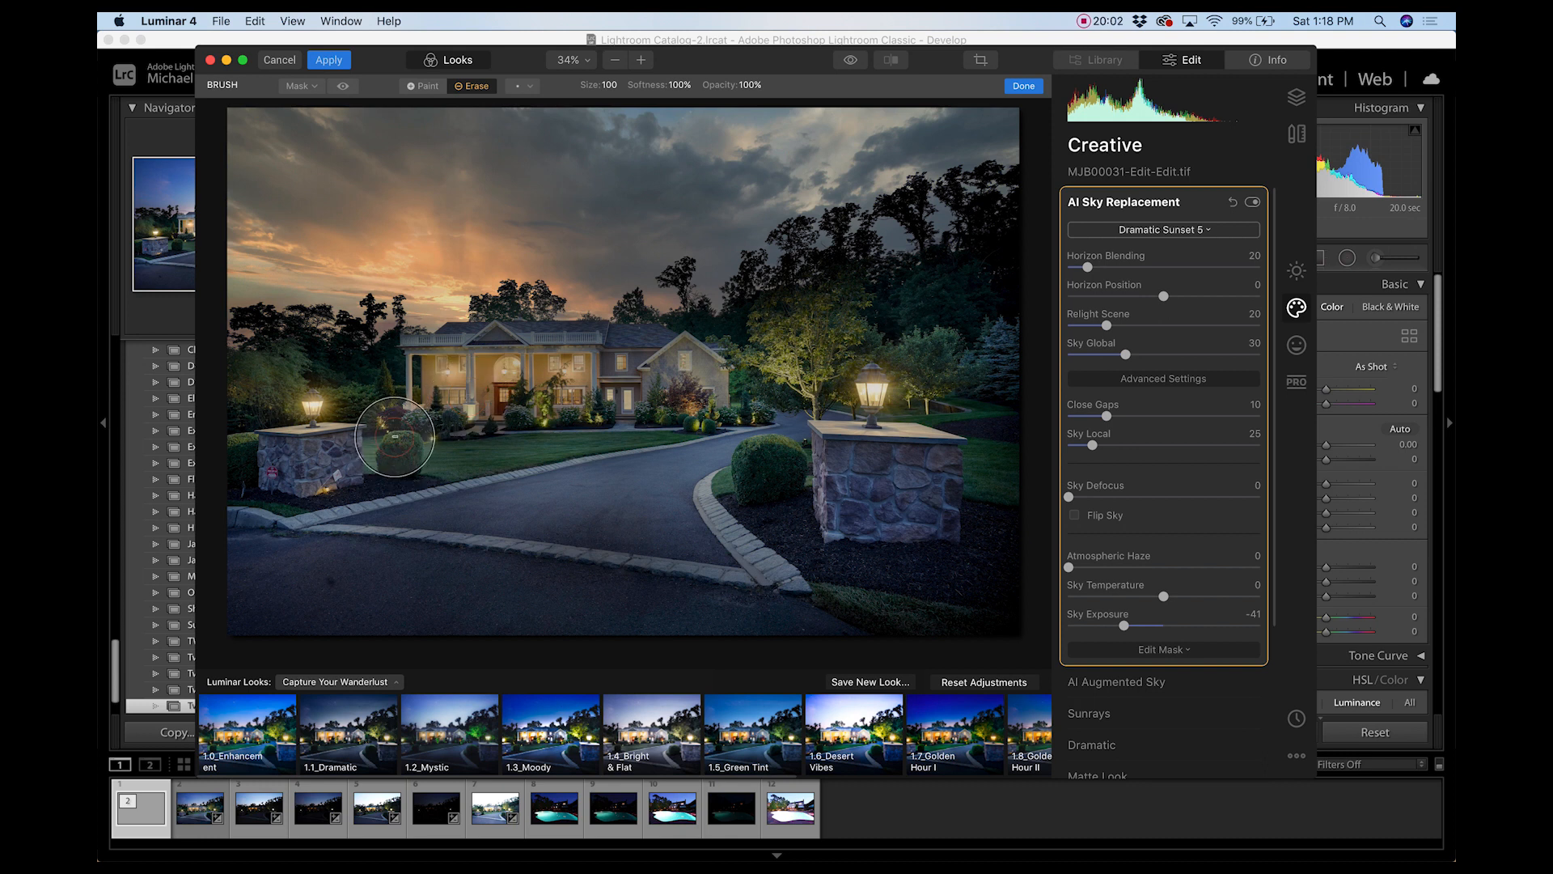
key("bracketright")
key("bracketright")
key("bracketright")
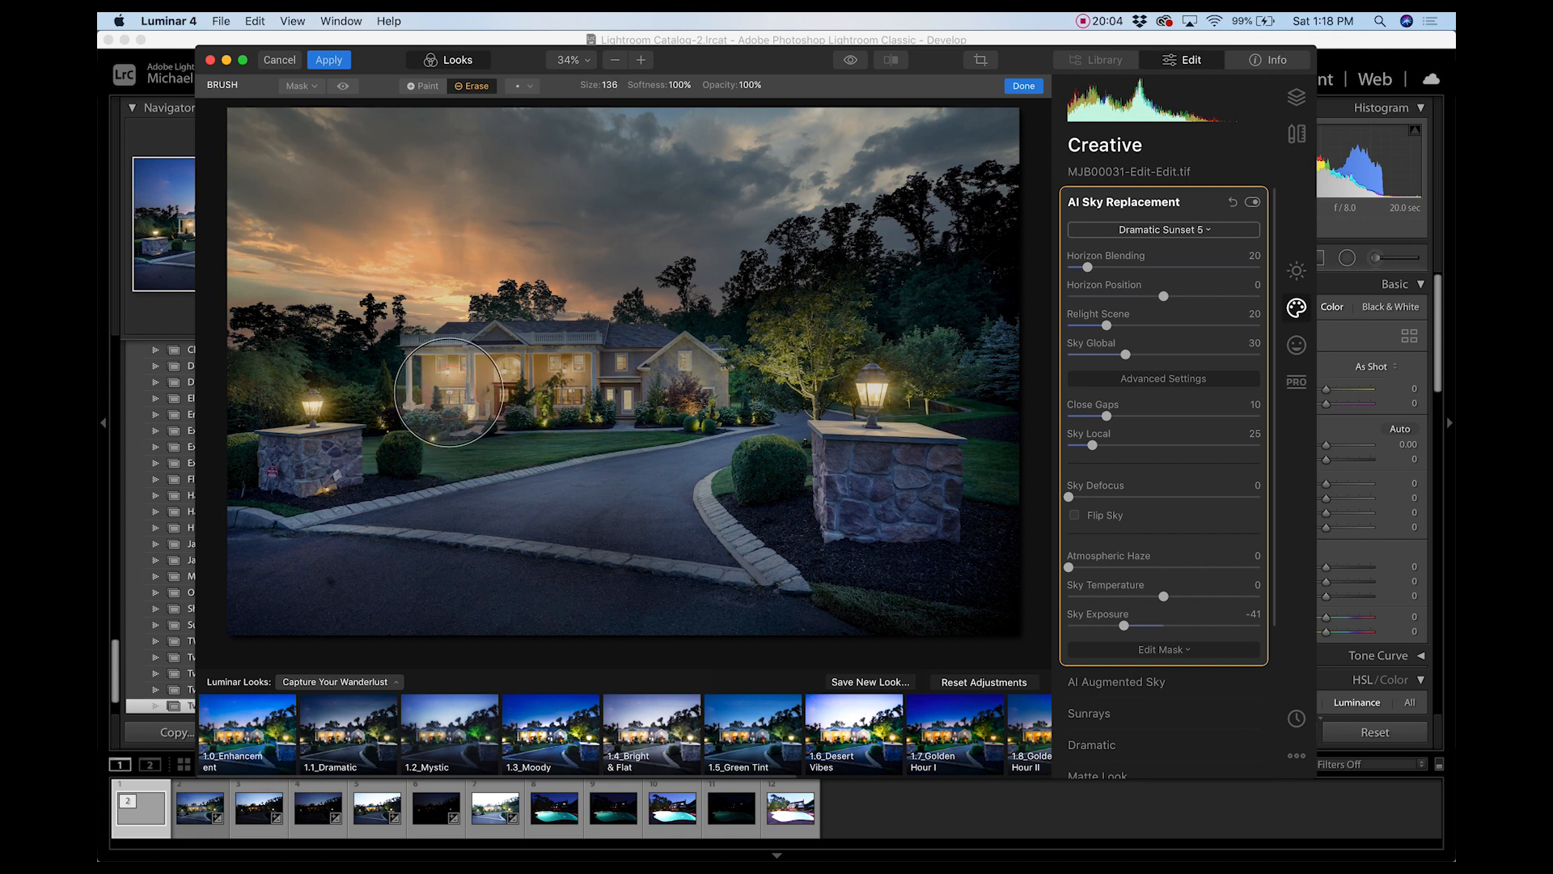
mouse_move(466, 389)
left_mouse_down()
mouse_move(728, 391)
mouse_move(623, 436)
mouse_move(498, 453)
left_mouse_up()
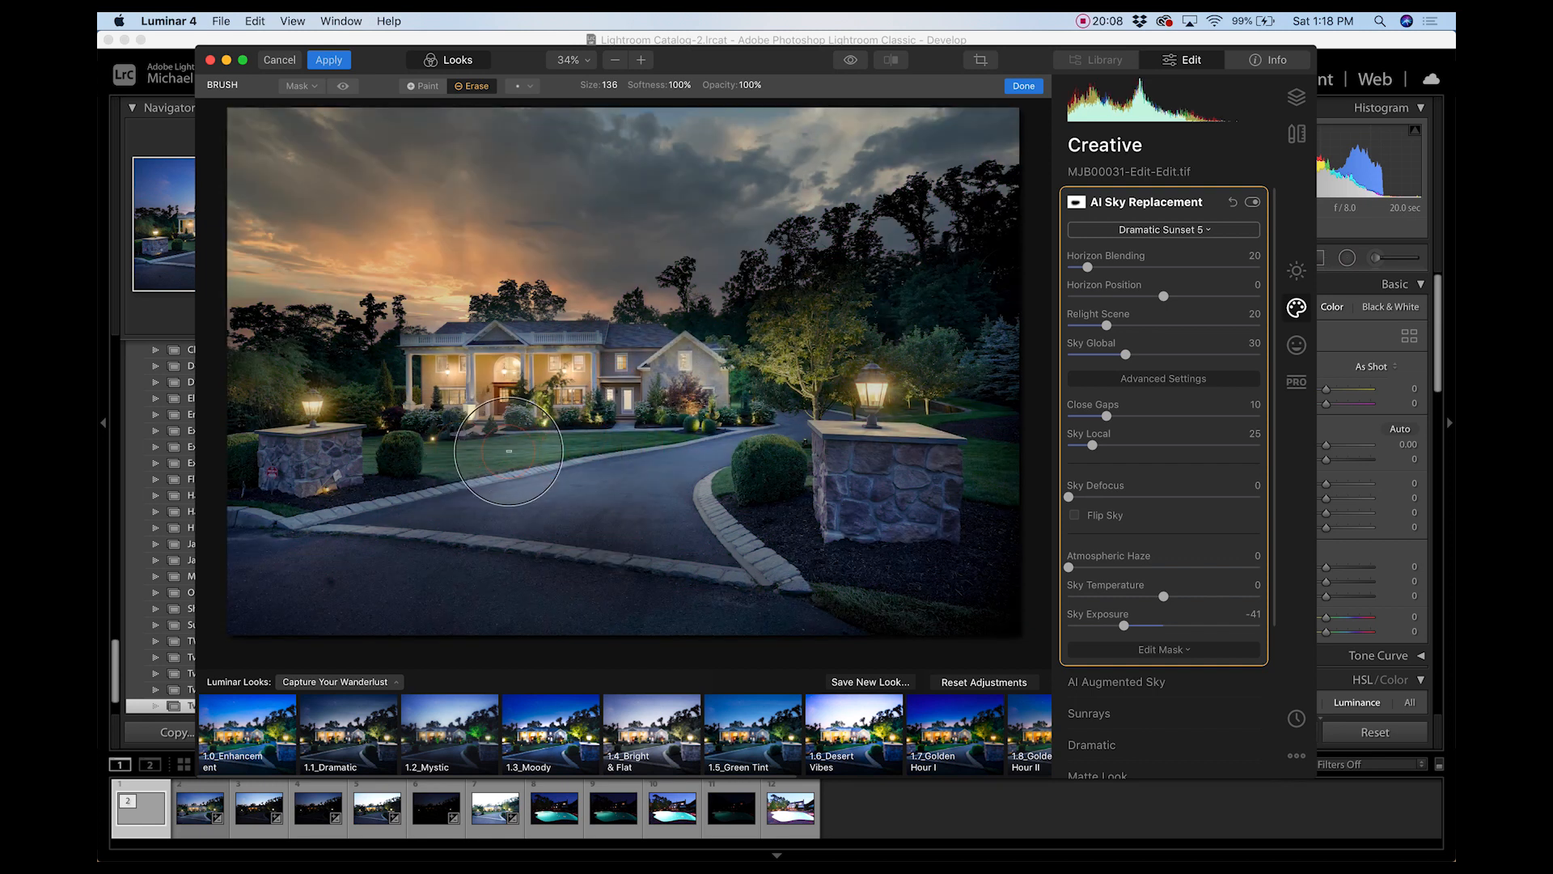
left_click_drag(397, 431, 421, 419)
left_click_drag(697, 382, 708, 380)
left_click_drag(708, 380, 676, 388)
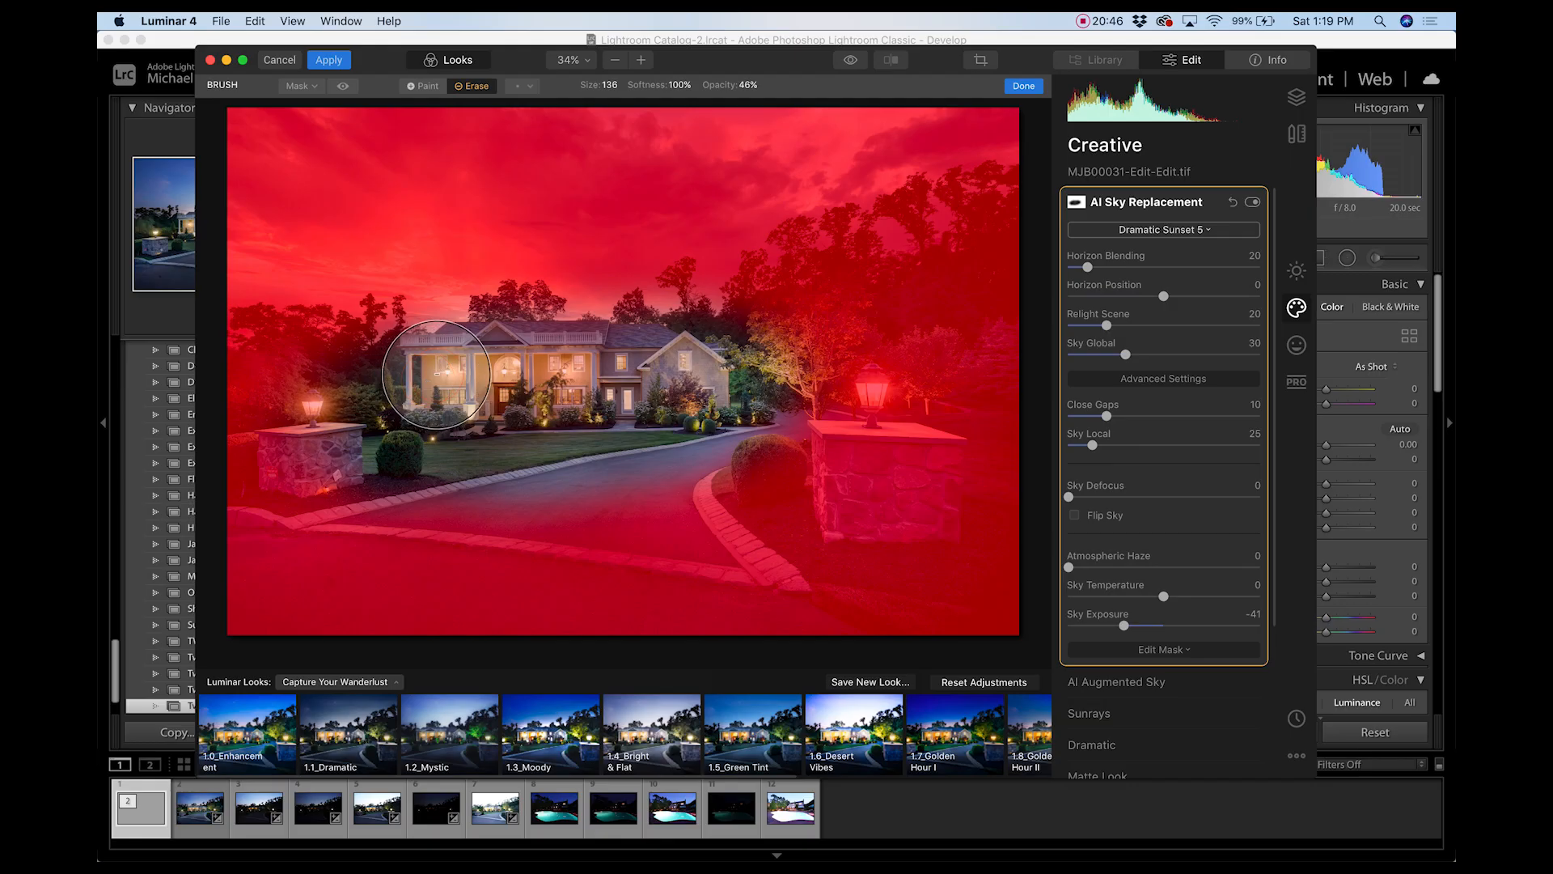
left_click_drag(454, 377, 442, 485)
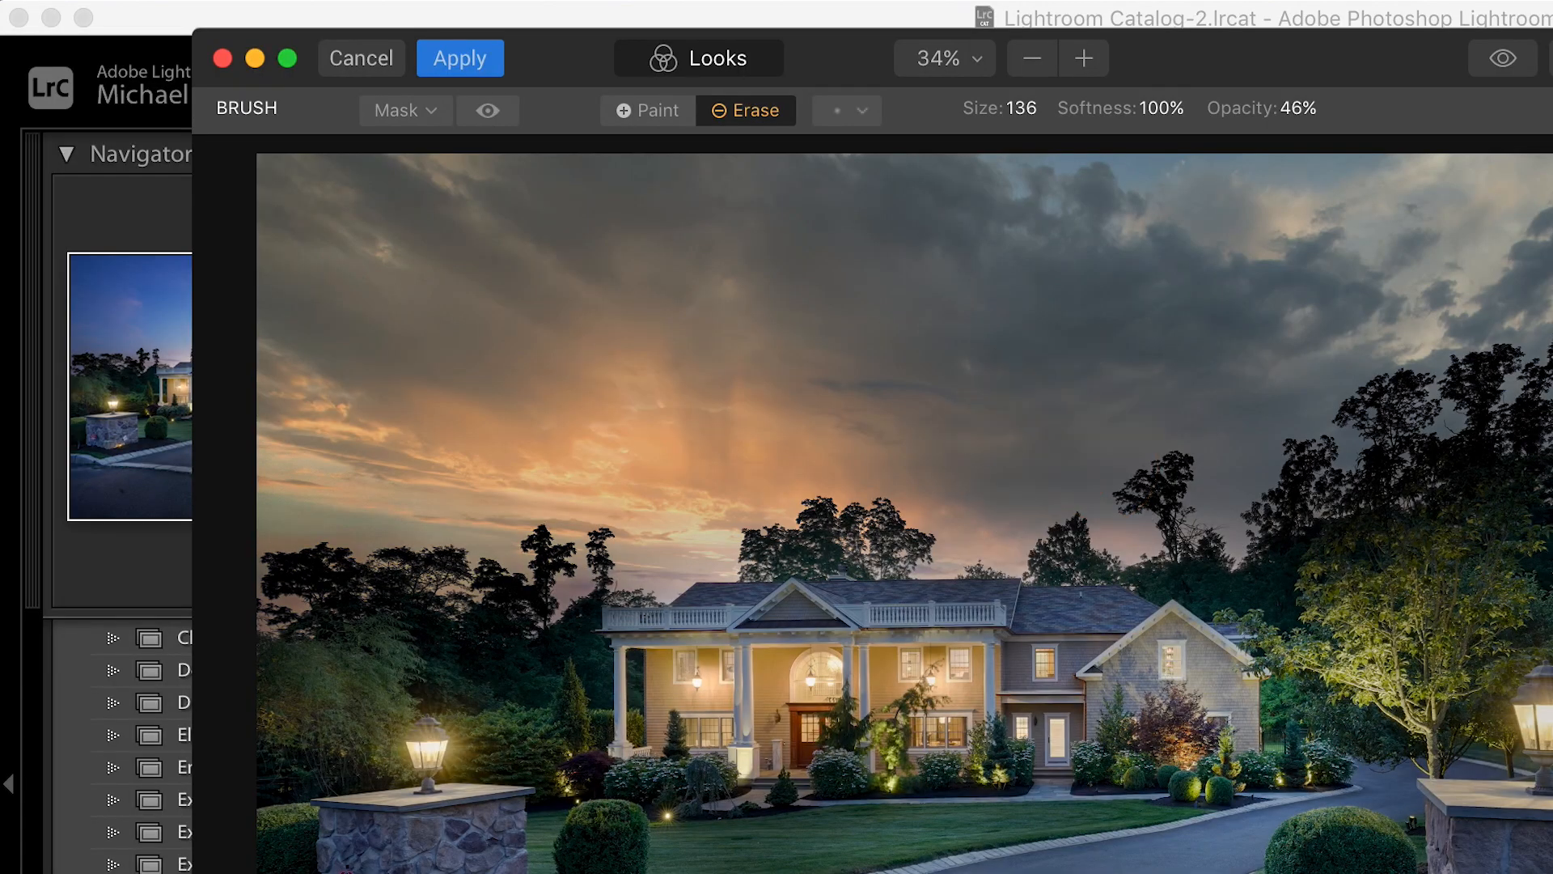
left_click(459, 58)
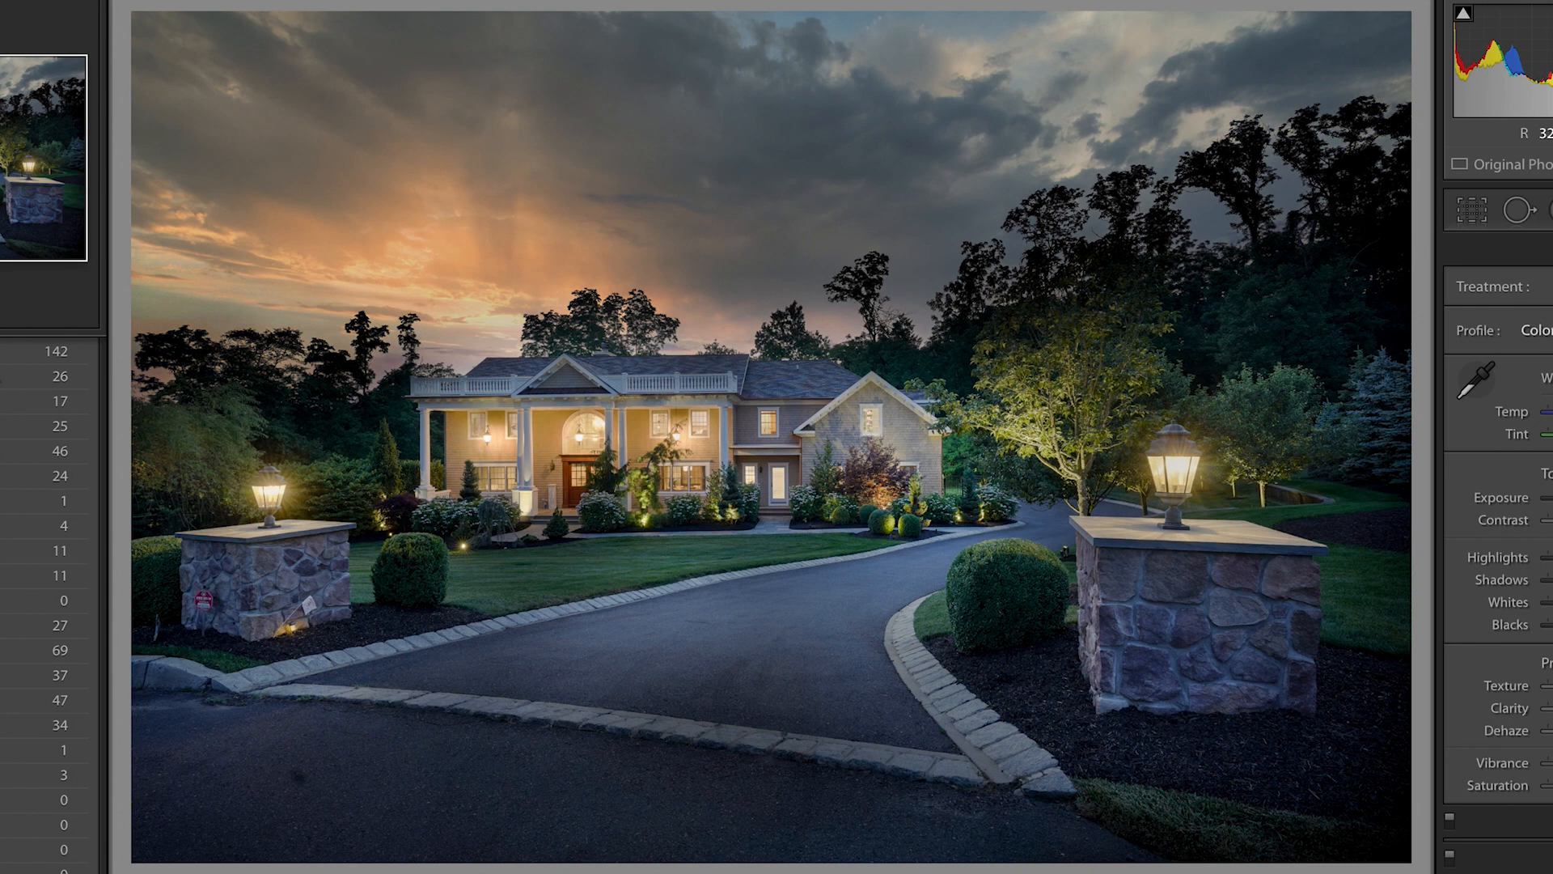
Paint a warming Adjustment Brush mask over the blue-tinted driveway in MJB00031-Edit-Edit.tif.
key("m")
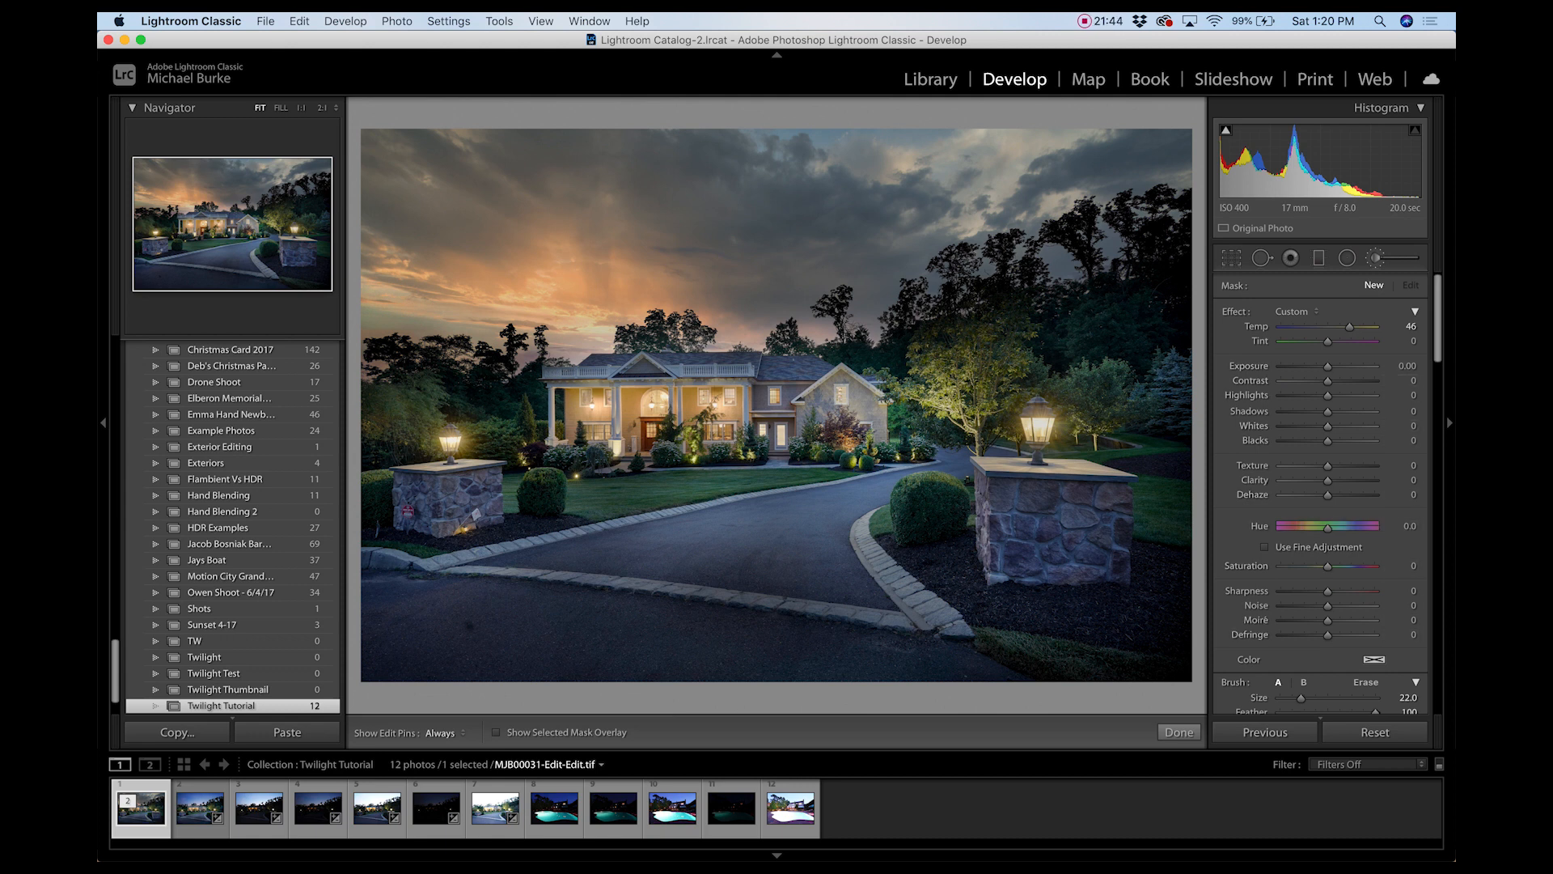
scroll(602, 637, "down", 3)
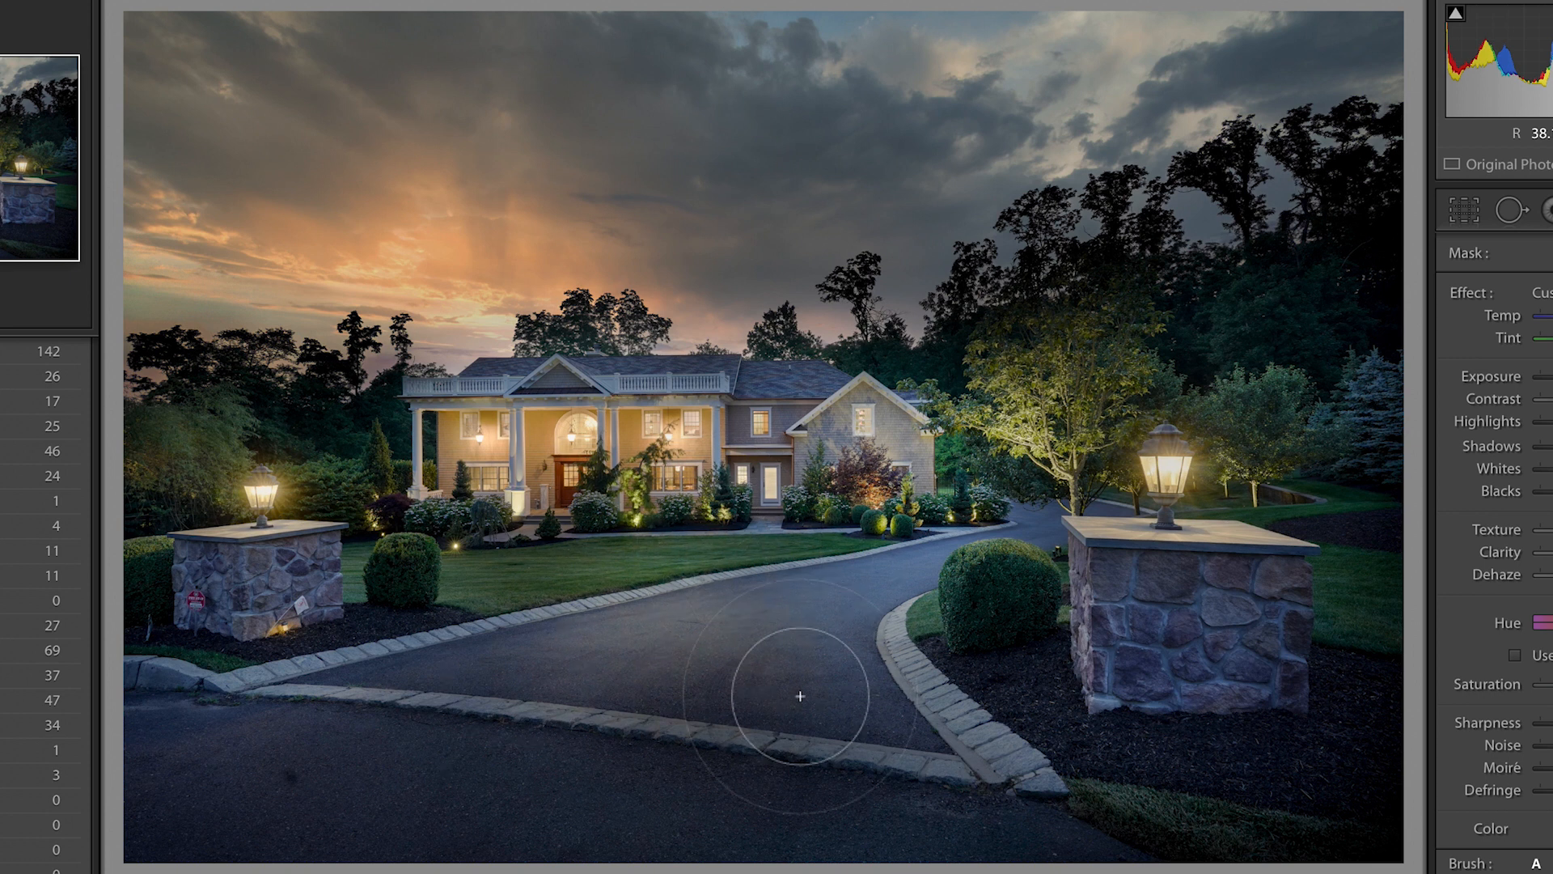
left_click_drag(883, 583, 917, 577)
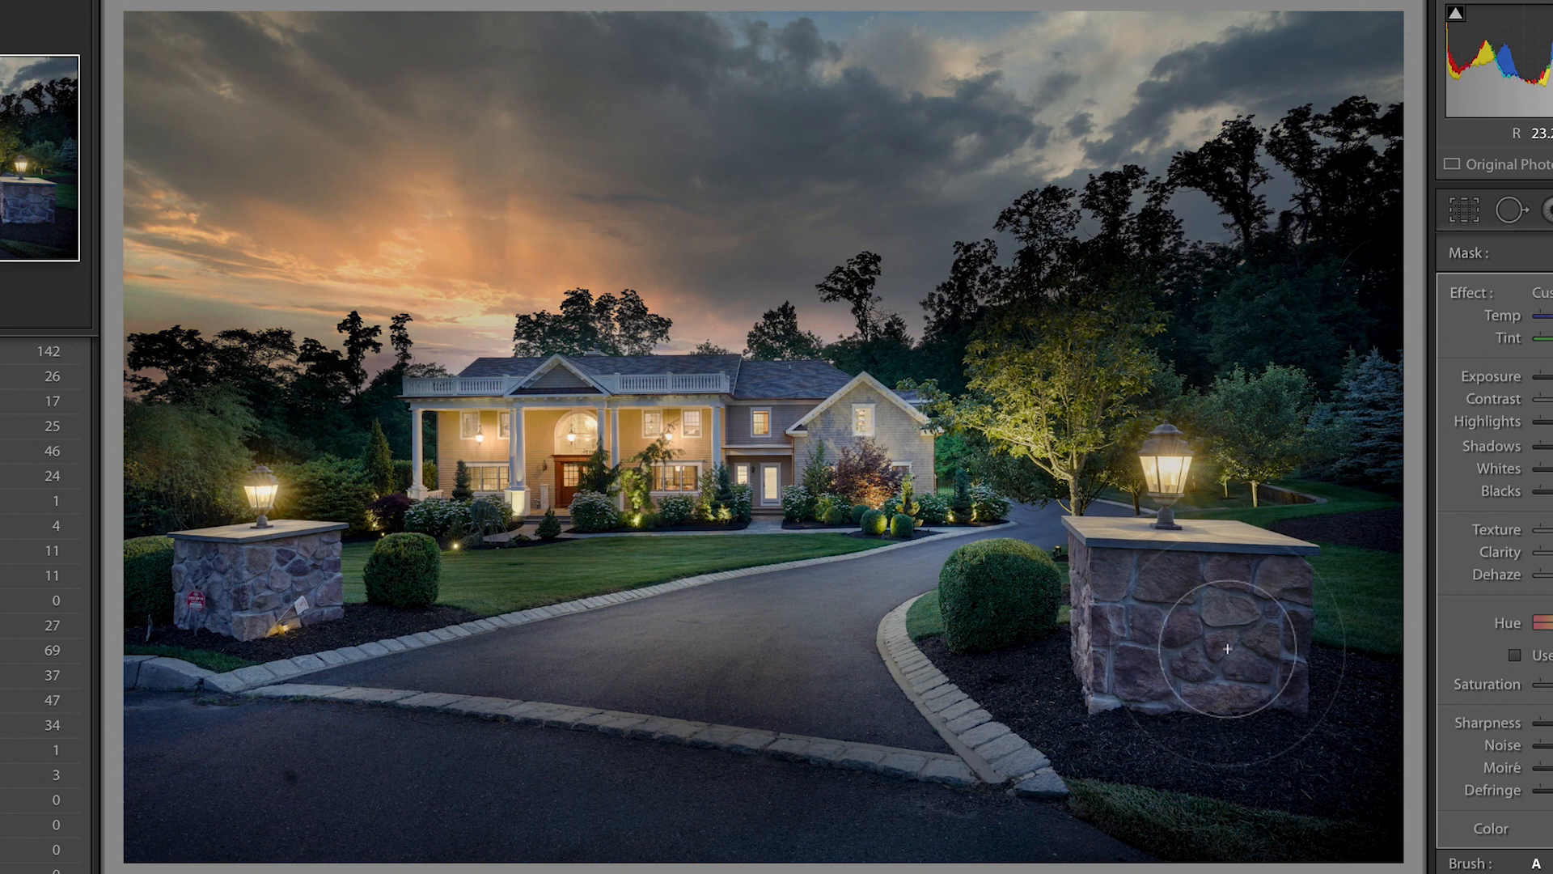
left_click_drag(636, 625, 344, 633)
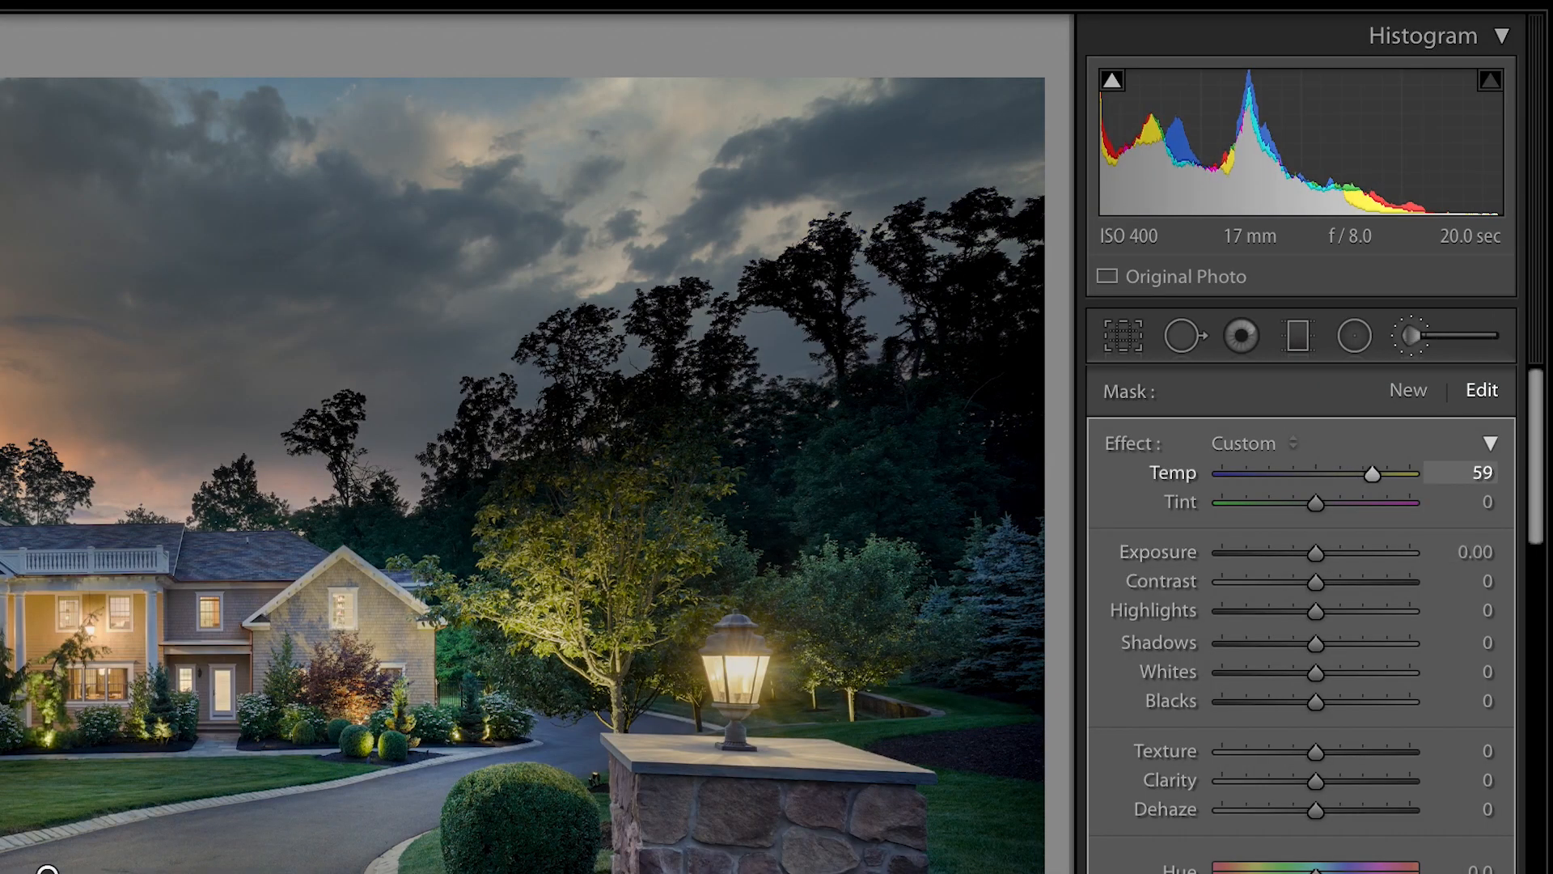
Set the driveway brush adjustment's Temp to 79 and hide its edit pin.
key("Down")
key("Down")
key("Down")
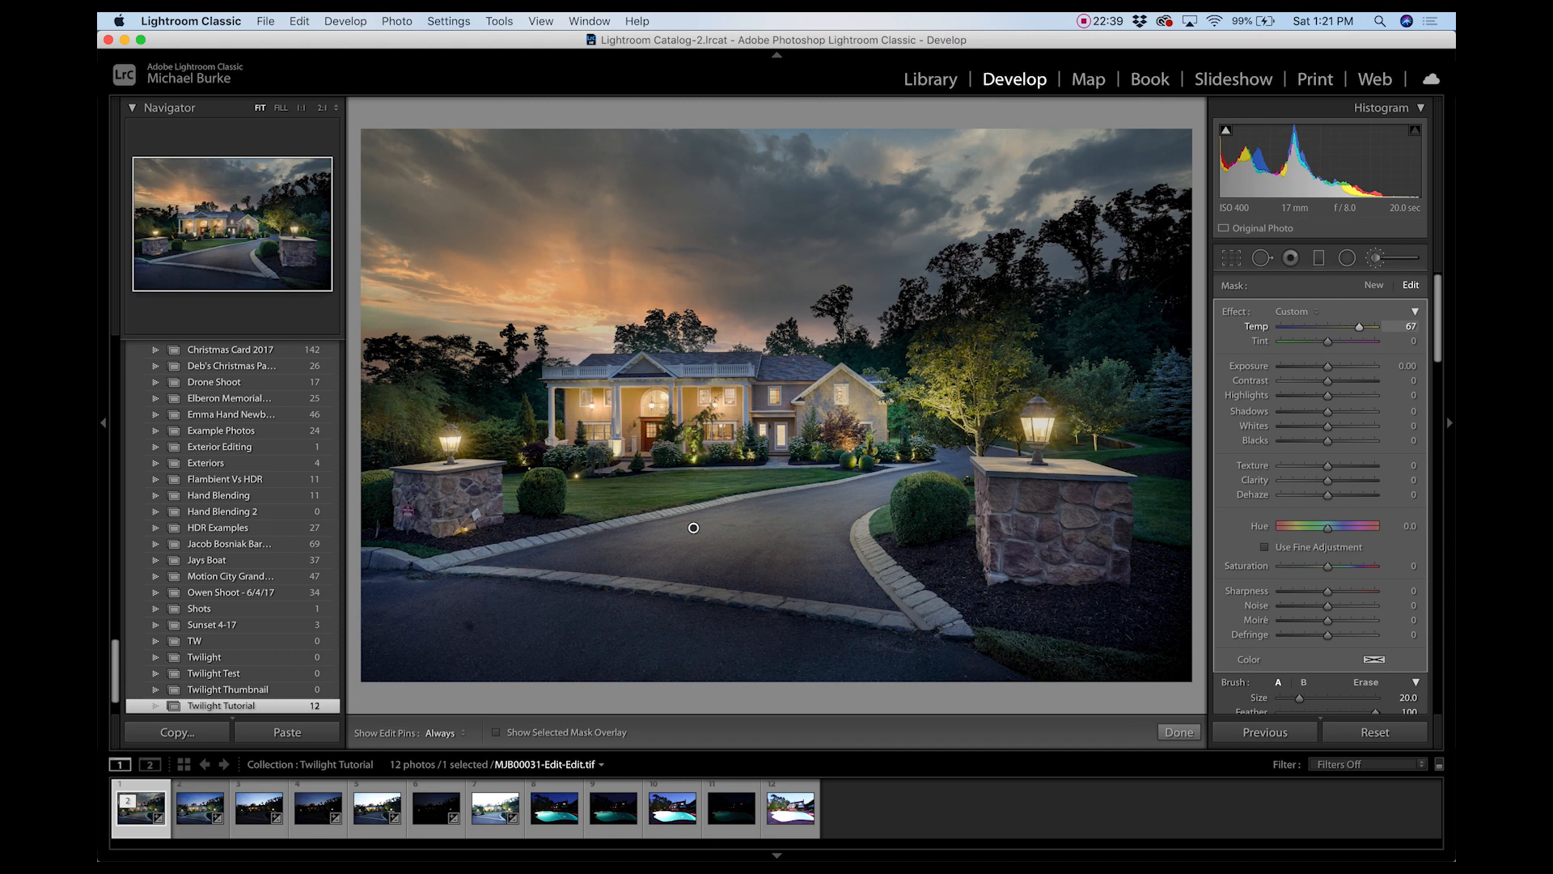
key("Up")
key("Up")
key("Up")
key("Up")
key("Up")
key("Up")
key("Up")
key("Up")
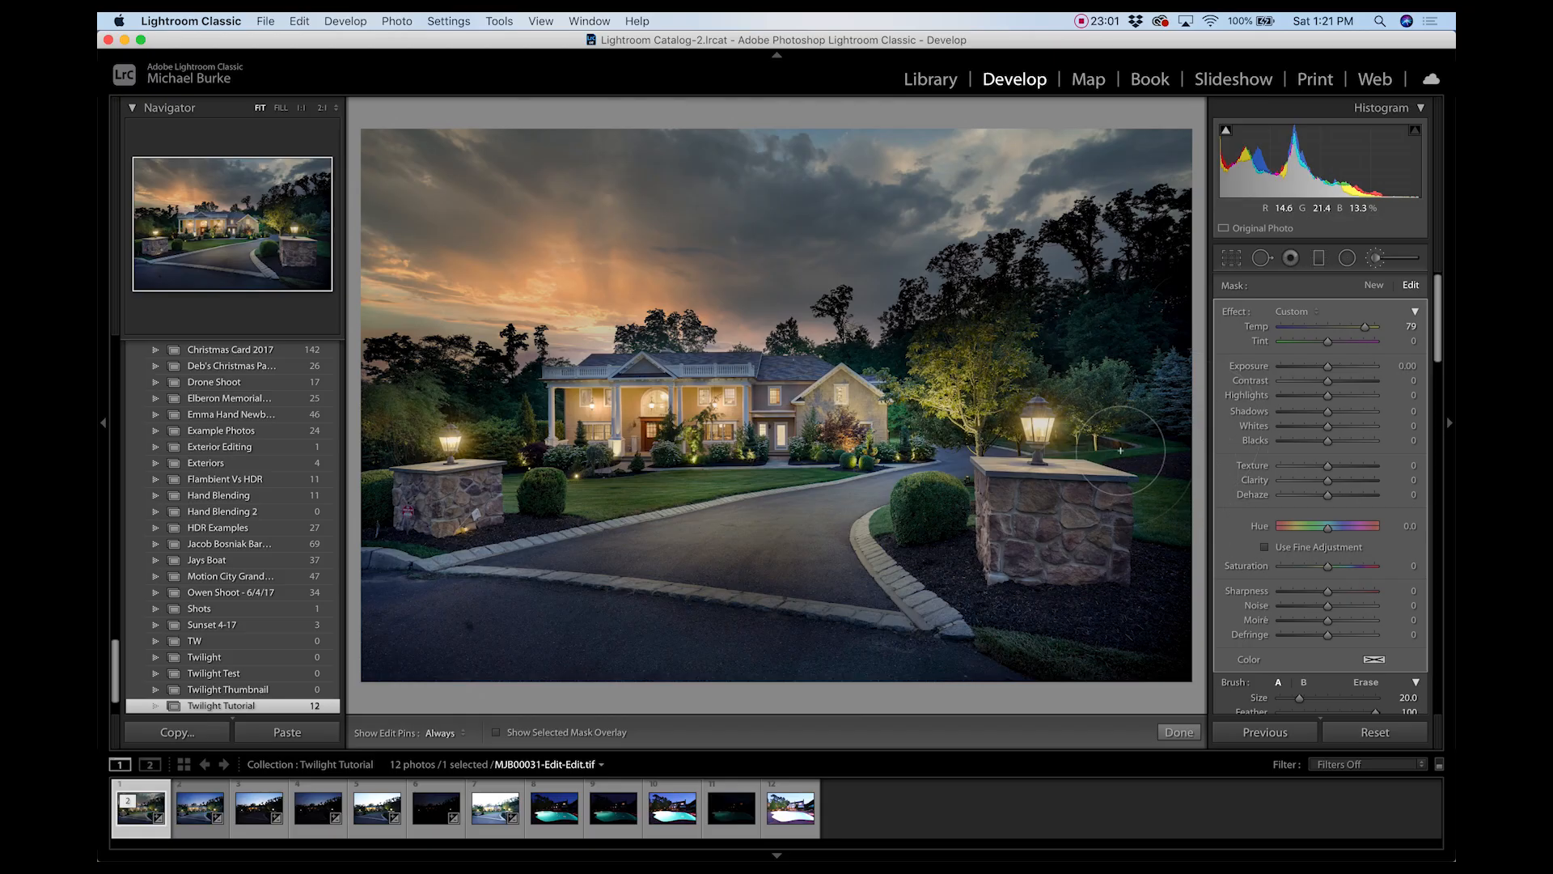
key("h")
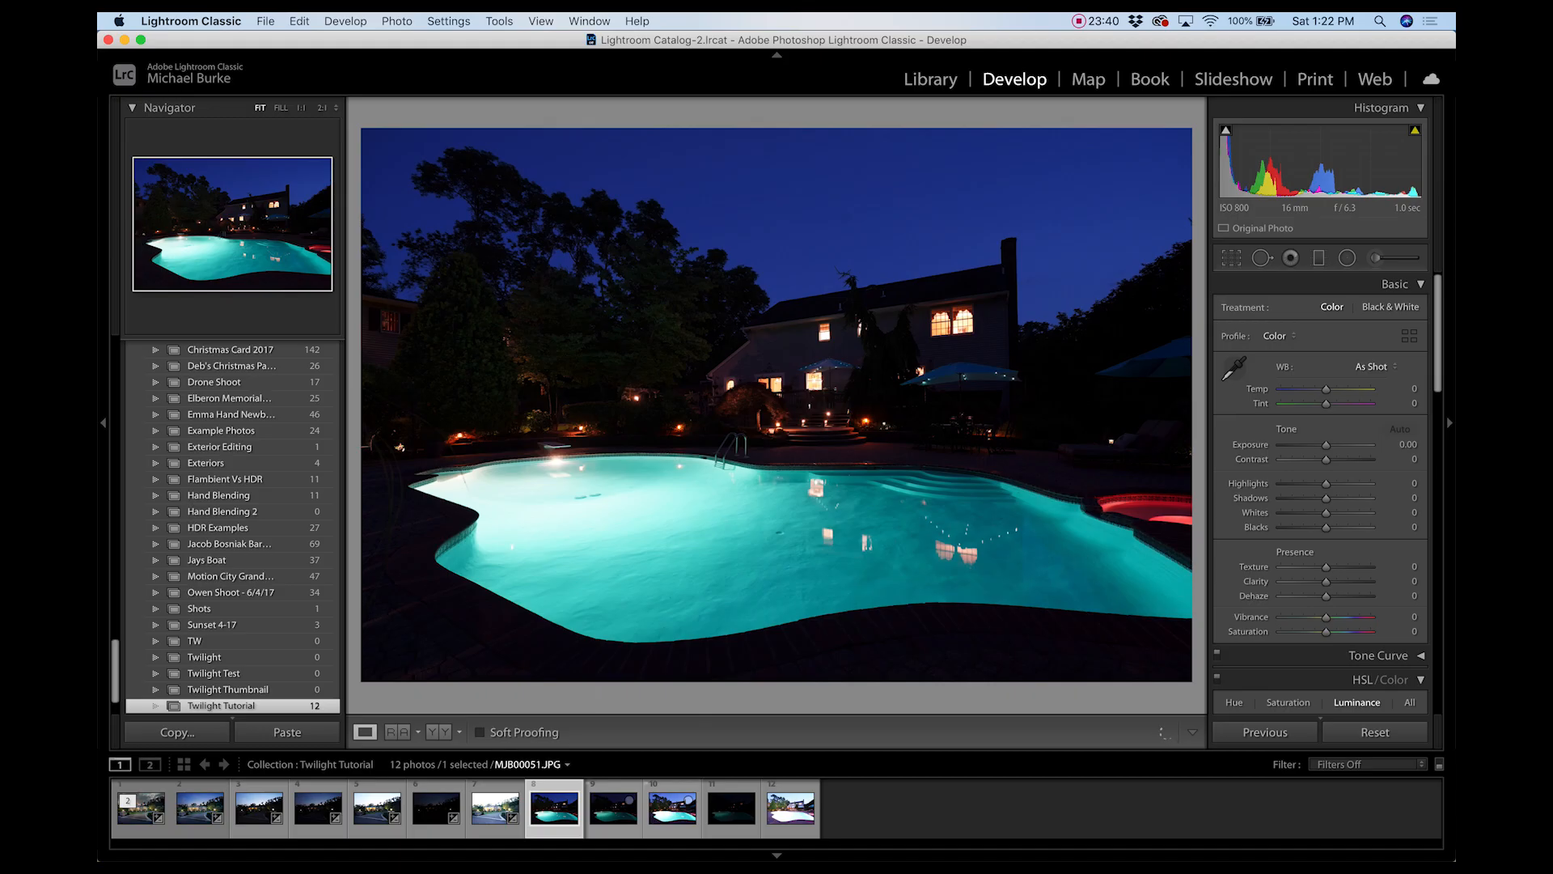
Enable chromatic aberration removal and profile corrections on MJB00051.JPG, and synchronize the lens corrections across the five pool exposures.
key("Right")
key("Right")
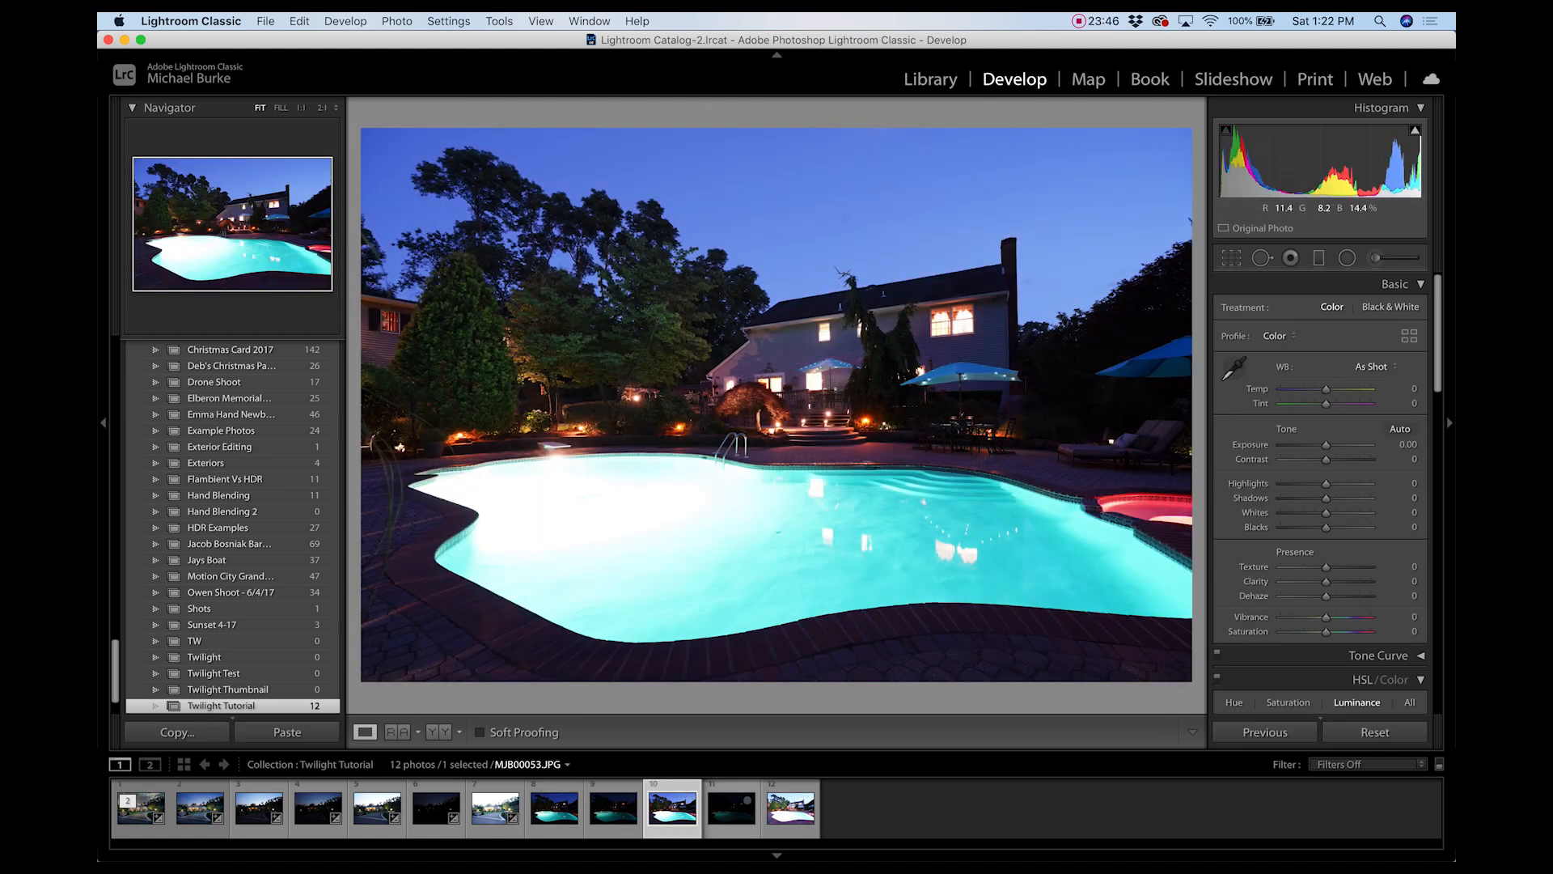
key("Right")
key("Right")
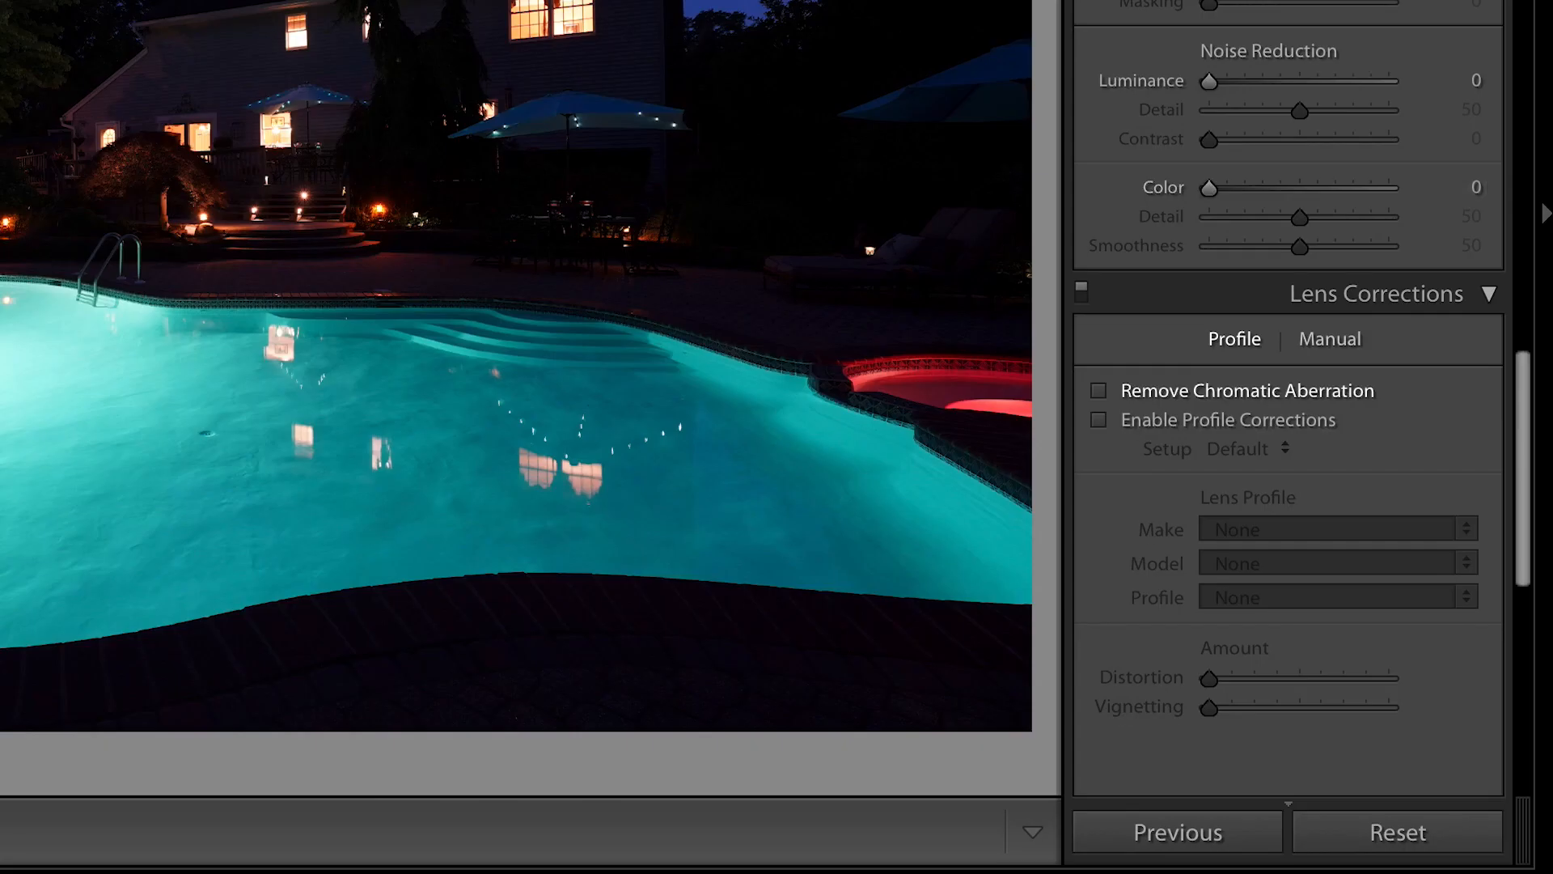
left_click(1098, 420)
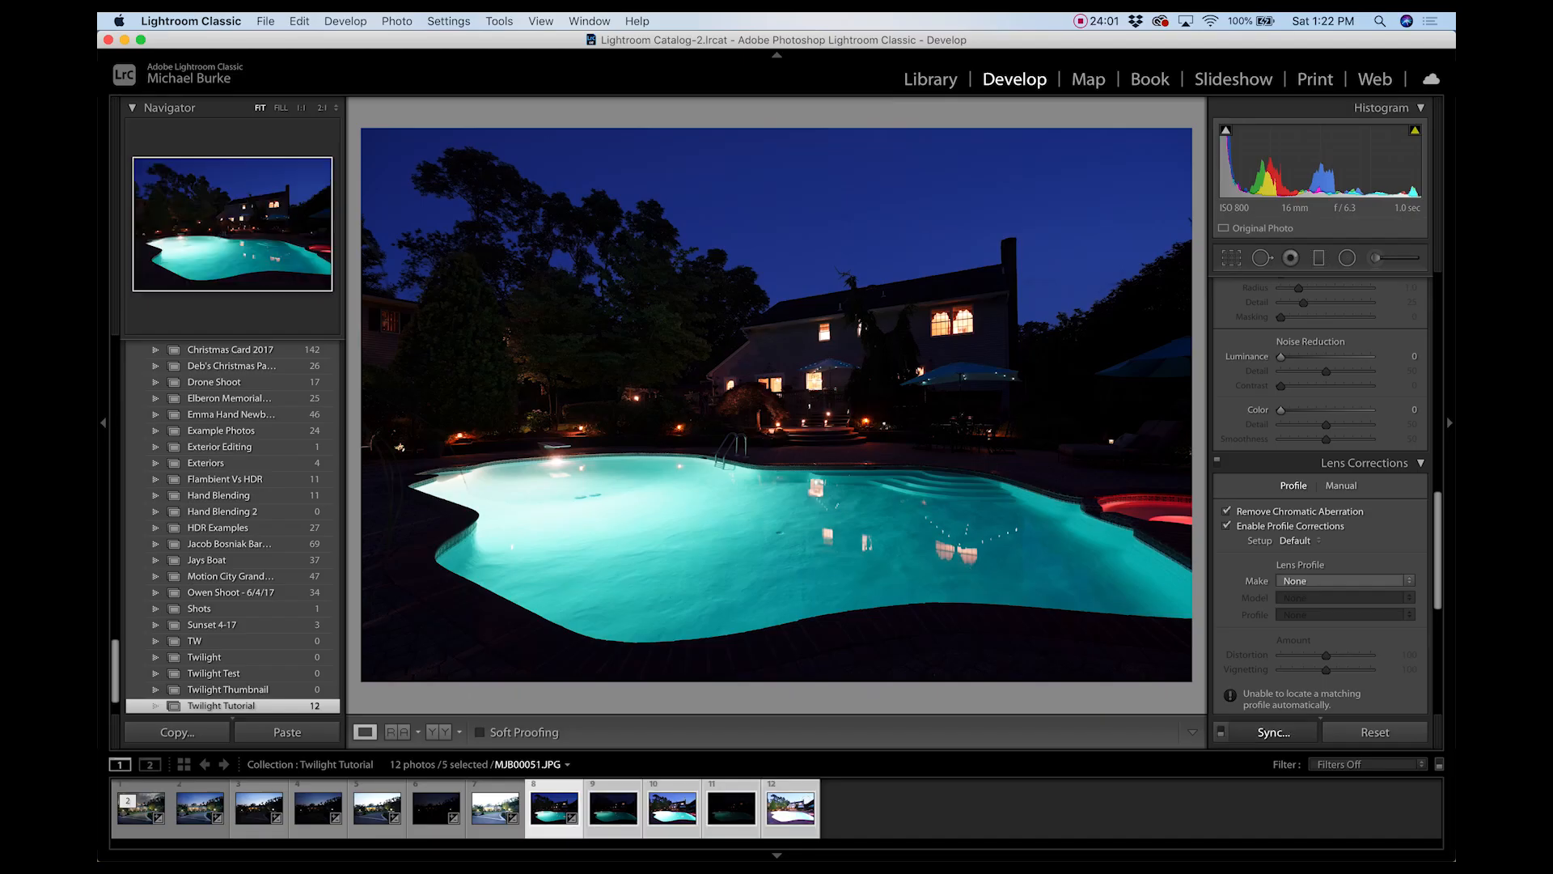
left_click(1273, 732)
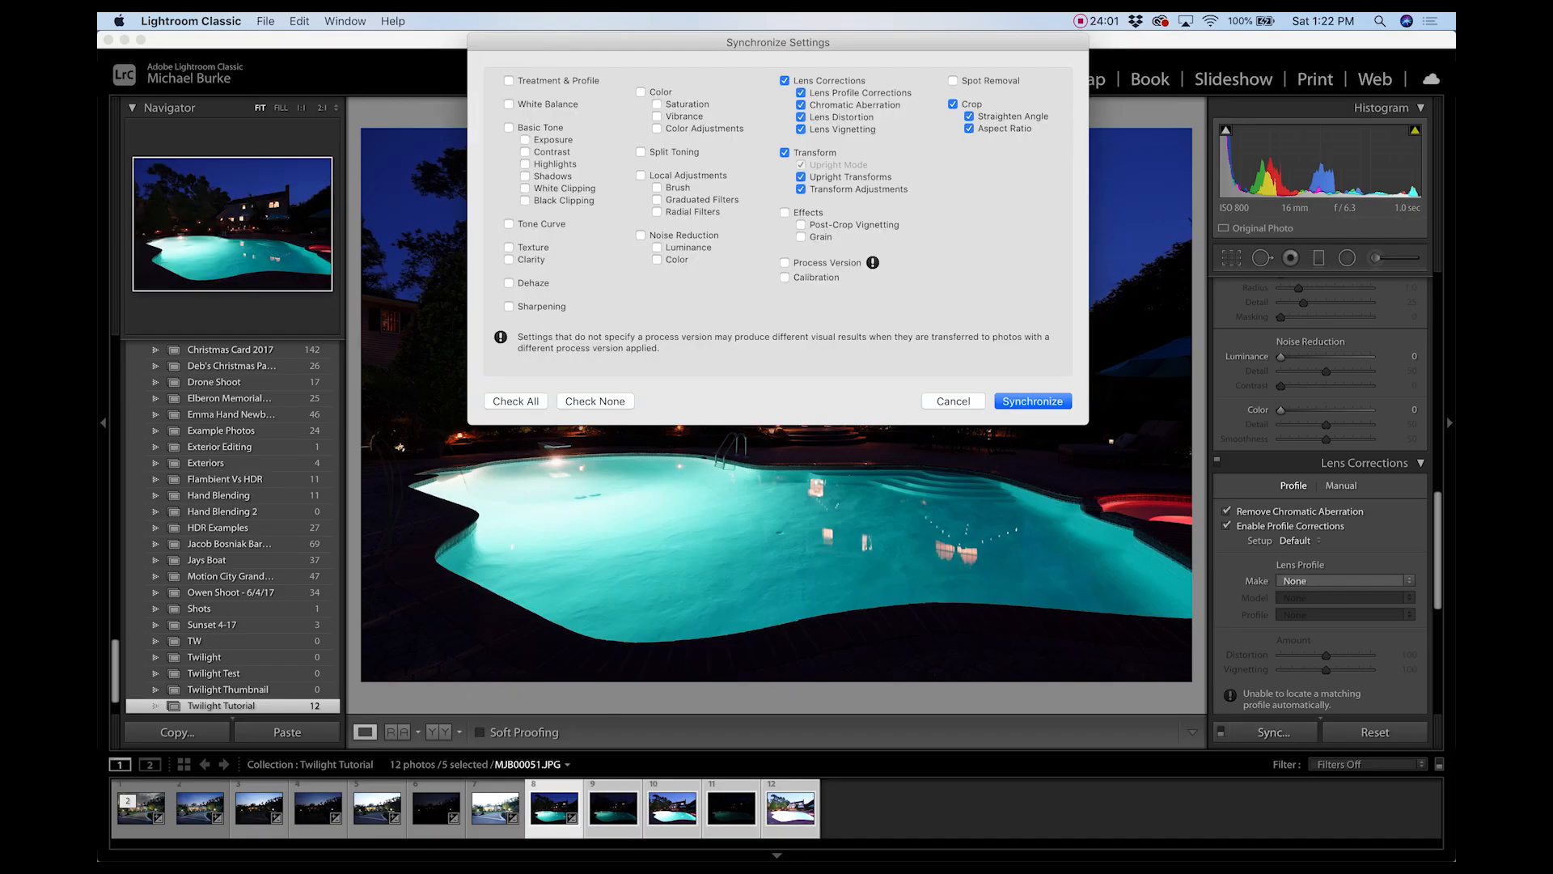
key("Return")
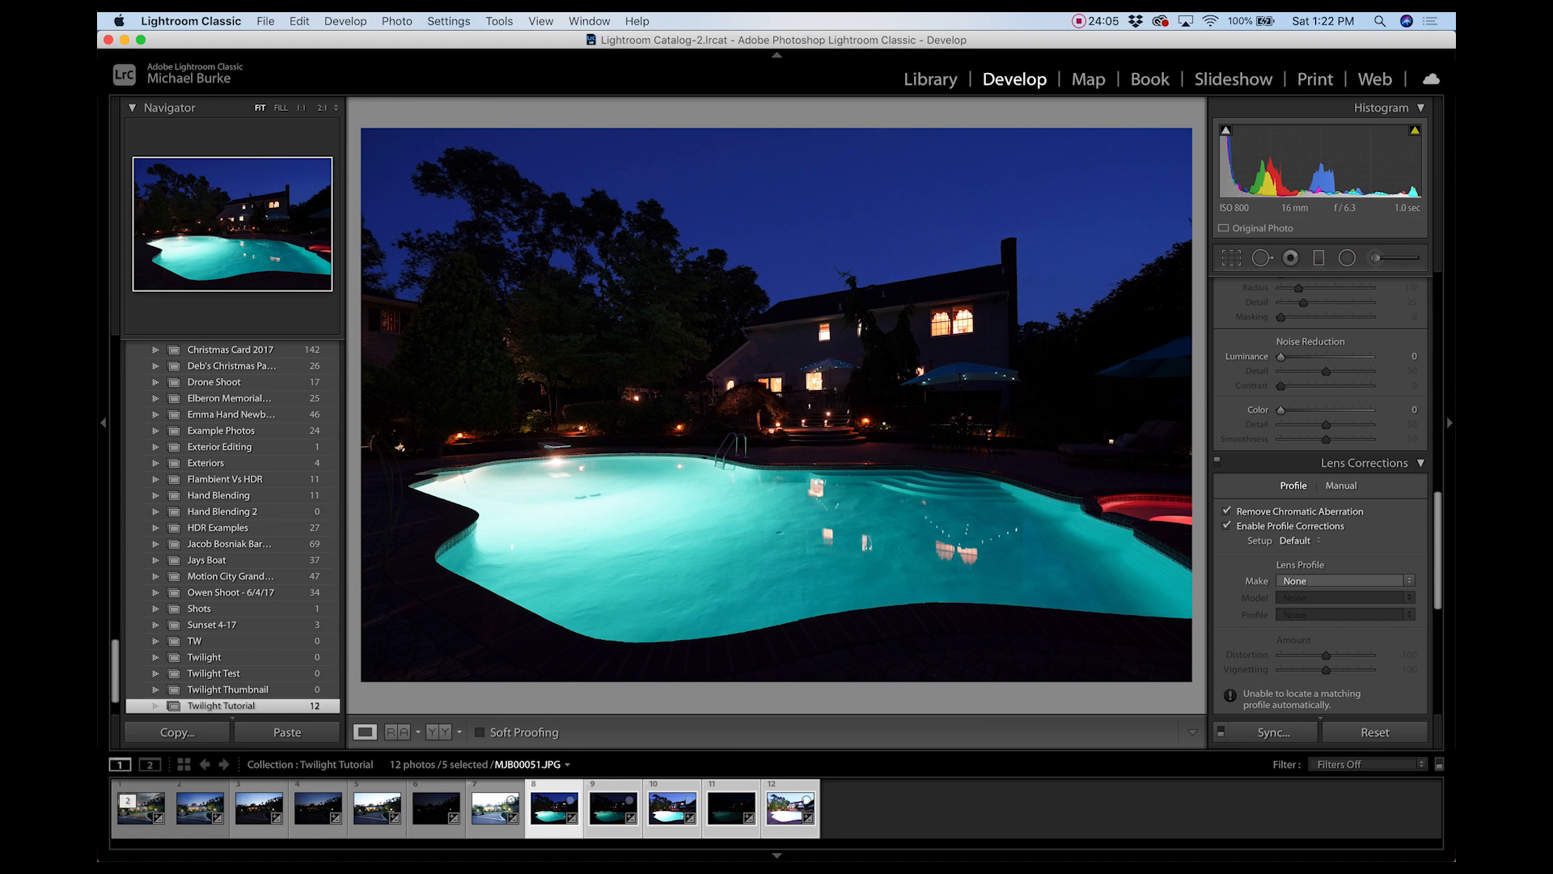
Open the five selected pool exposures as layers of one document in Photoshop.
right_click(546, 805)
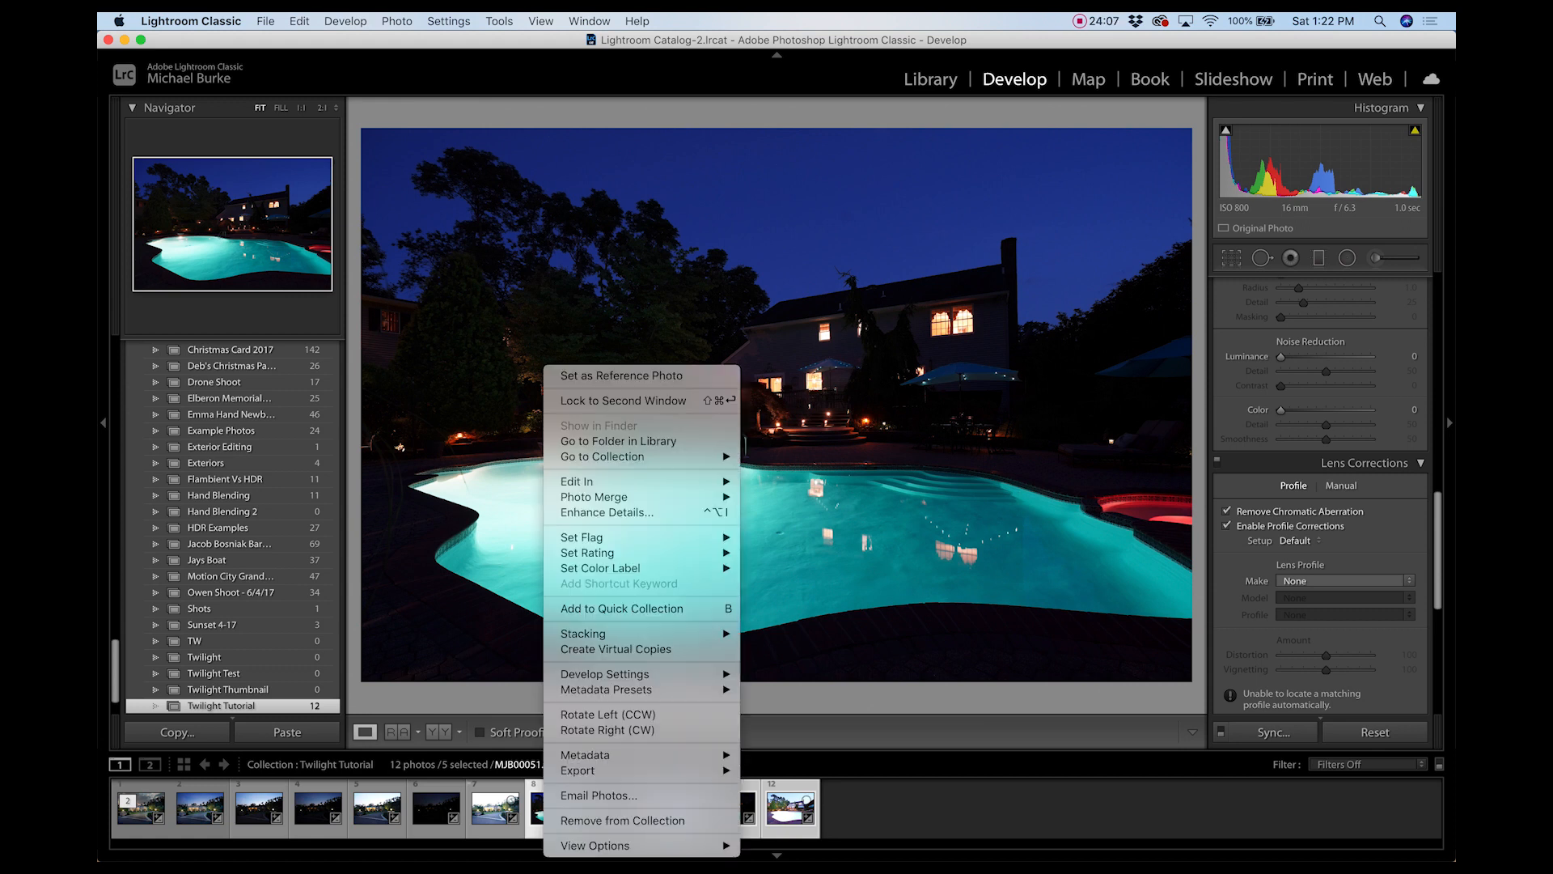
mouse_move(631, 482)
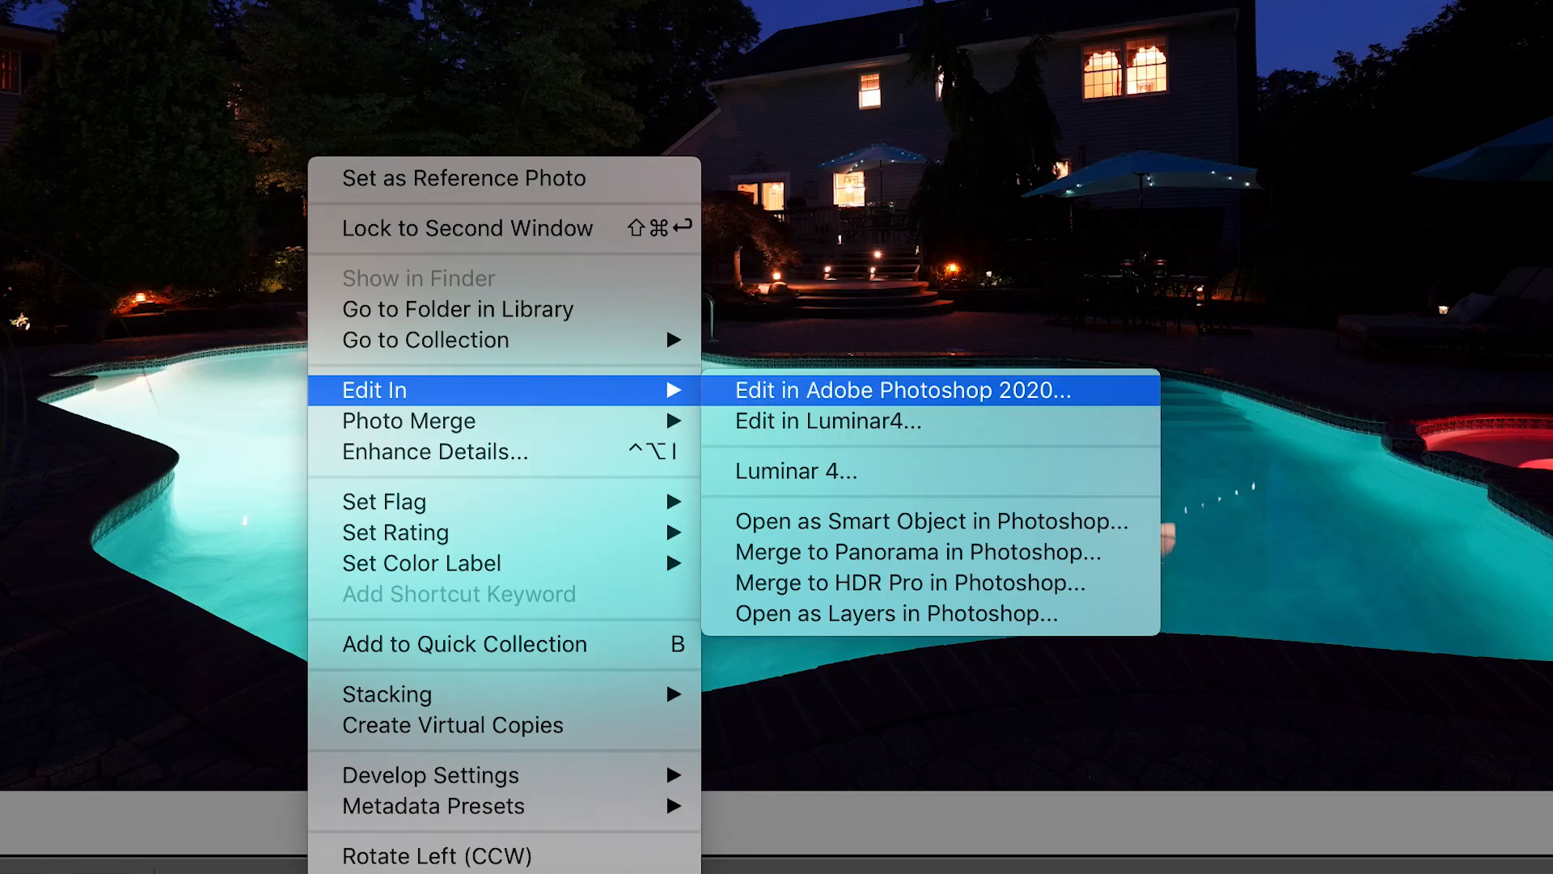
left_click(910, 582)
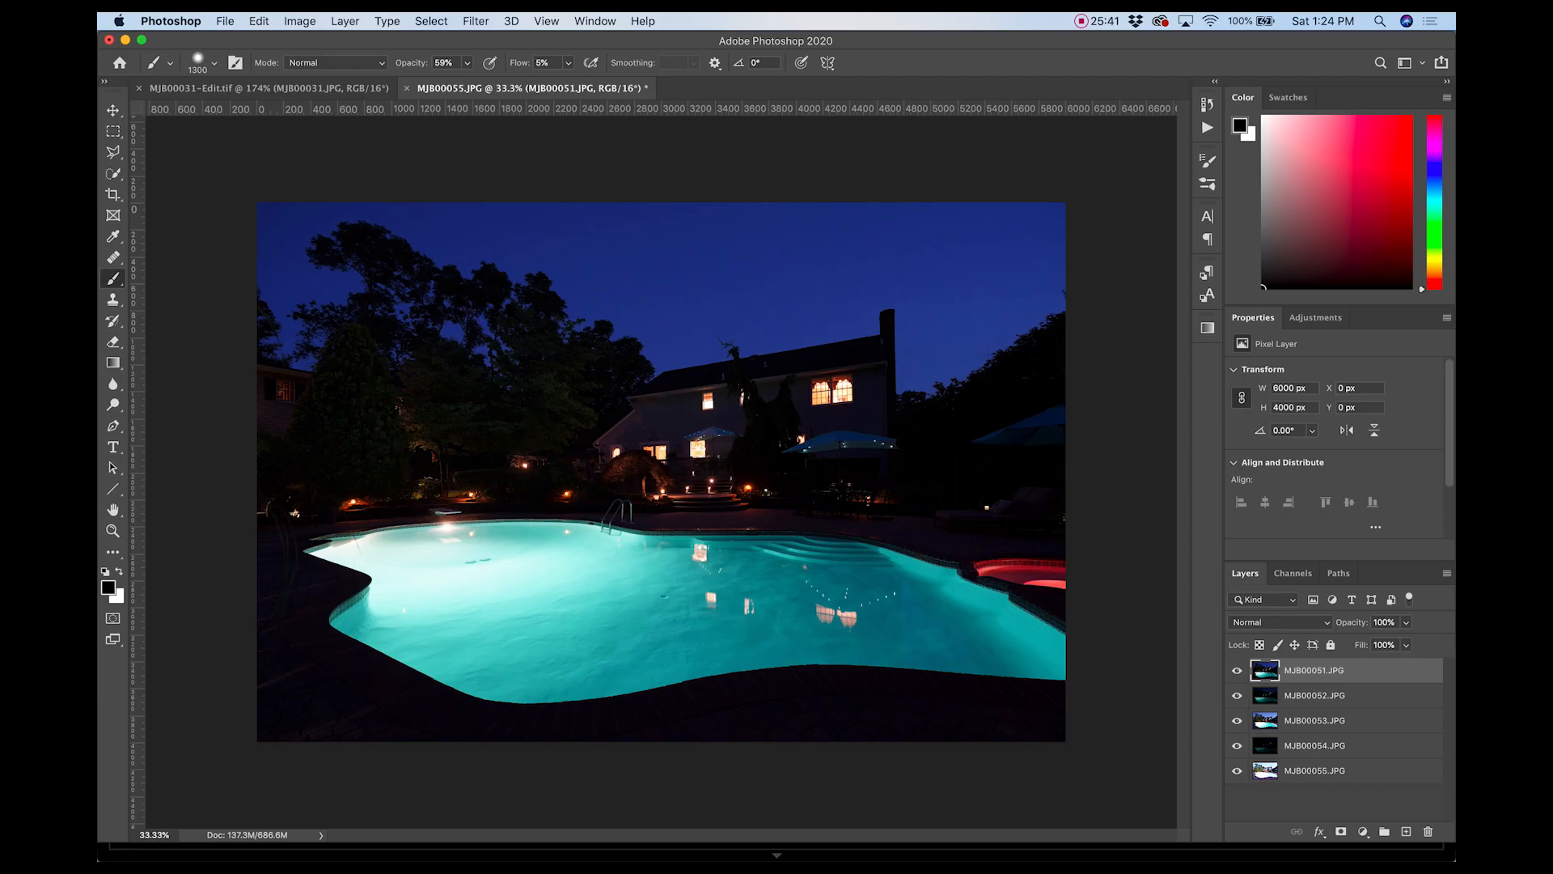
Select the blue sky of the MJB00051.JPG layer with Color Range, using sampled colors and a reduced Fuzziness.
left_click(431, 21)
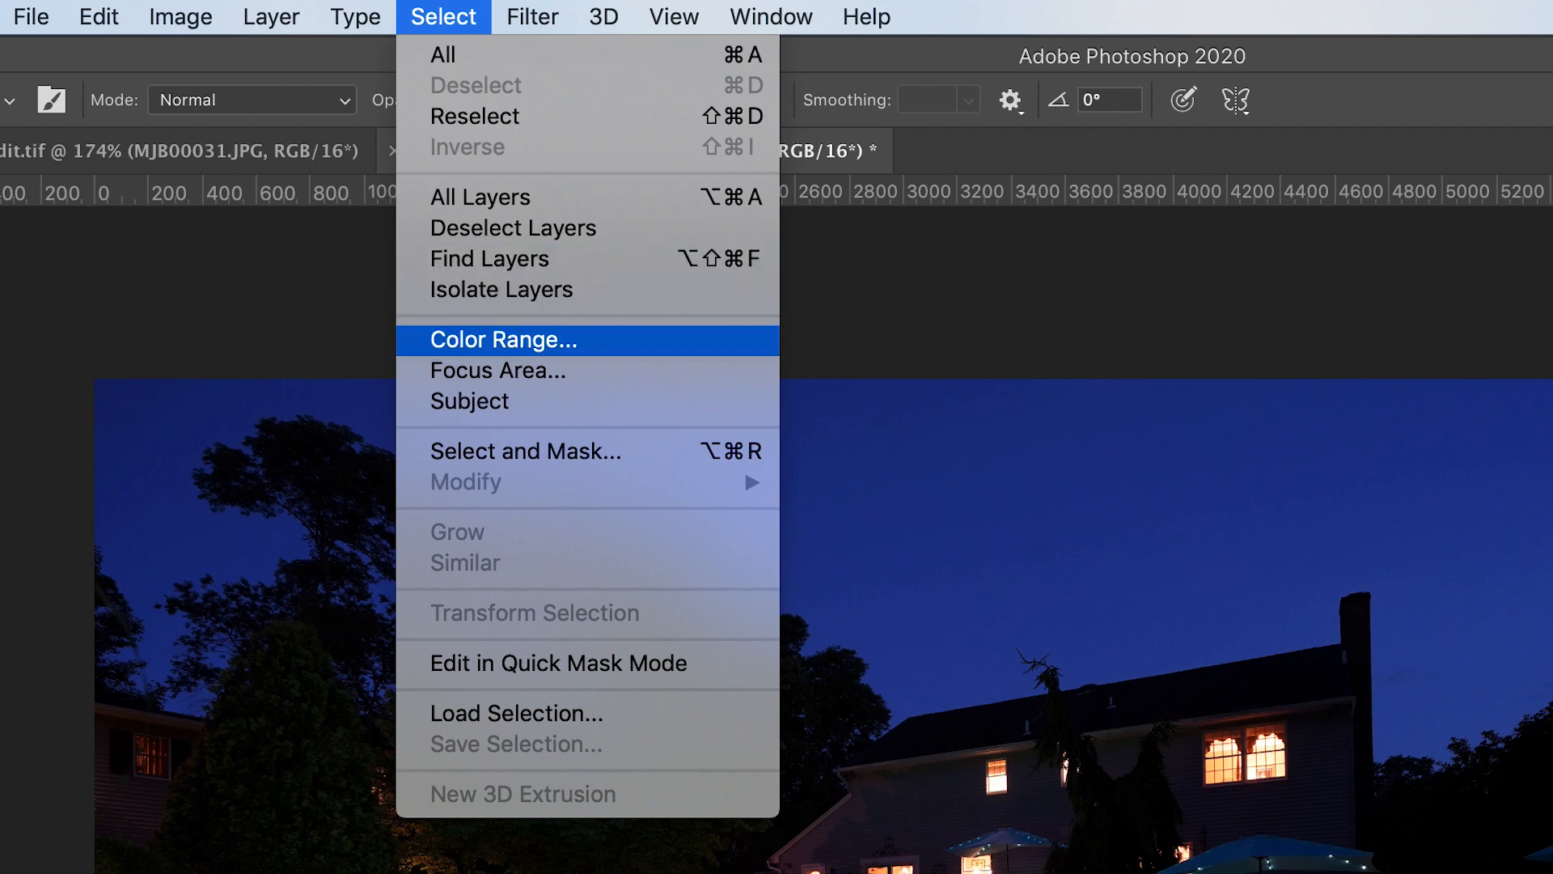
left_click(502, 340)
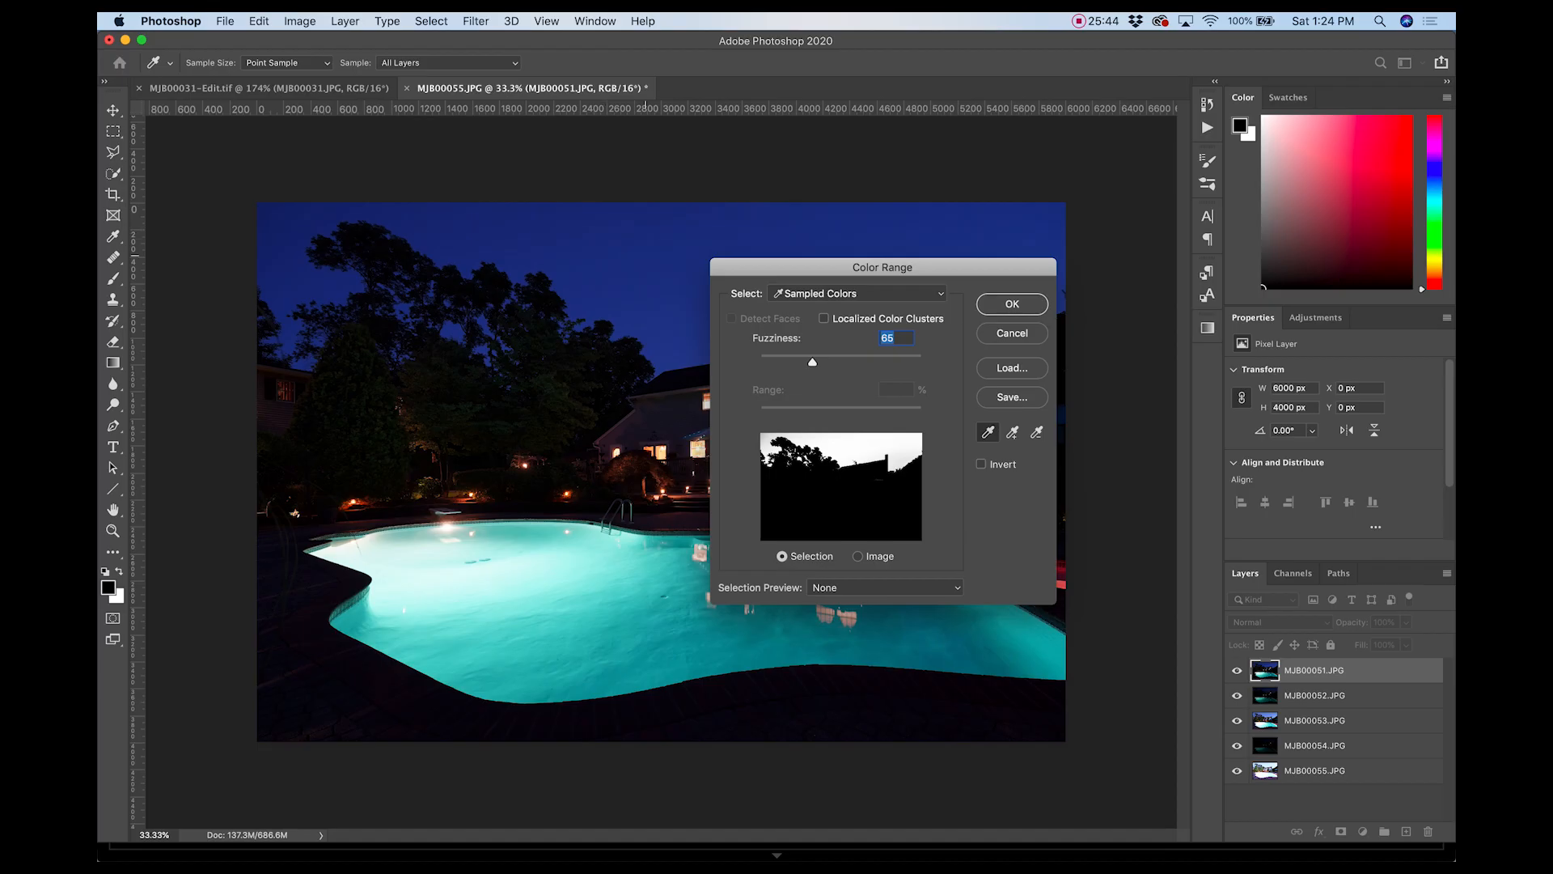
left_click(652, 106)
left_click_drag(813, 362, 786, 361)
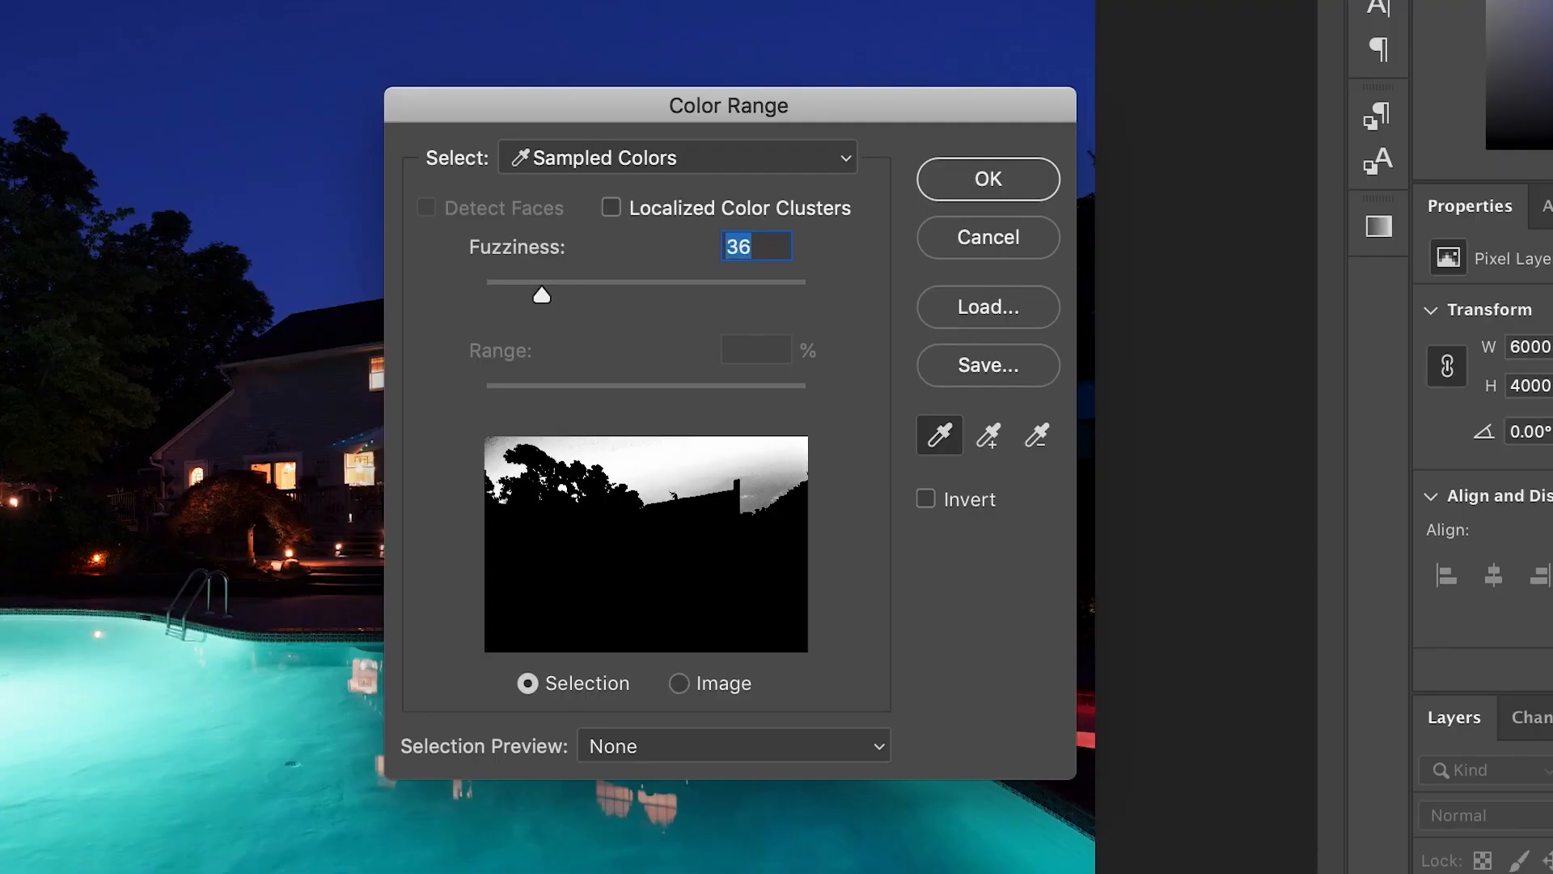
left_click_drag(544, 294, 553, 295)
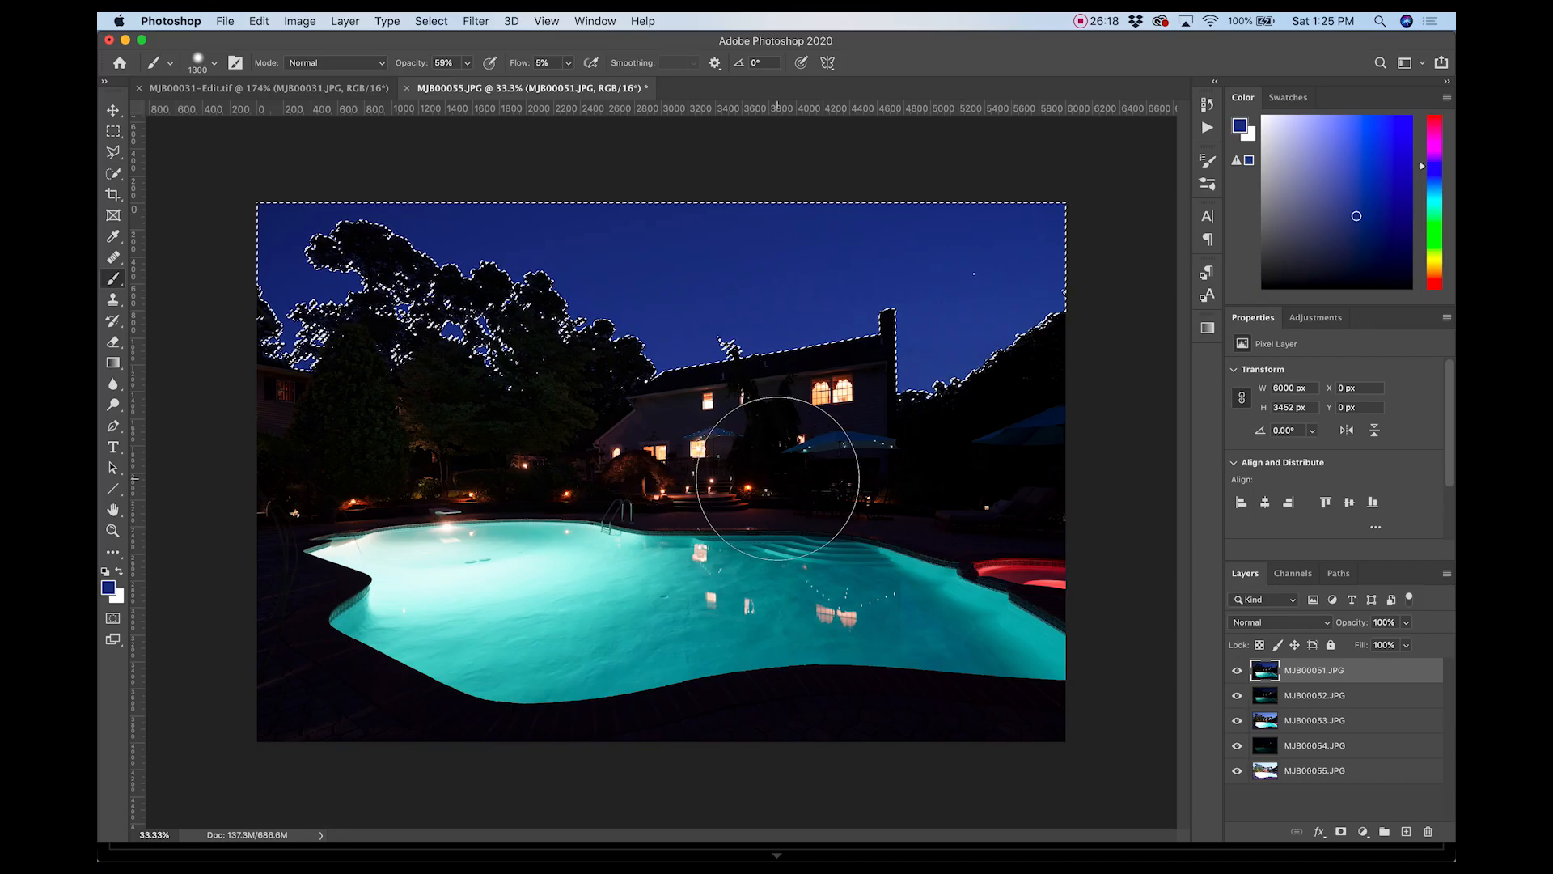
Add the pool water to the sky selection with the Quick Selection tool, and invert the selection.
mouse_move(777, 478)
left_mouse_down()
mouse_move(847, 215)
mouse_move(277, 302)
mouse_move(826, 297)
mouse_move(1002, 270)
mouse_move(304, 294)
mouse_move(217, 278)
left_mouse_up()
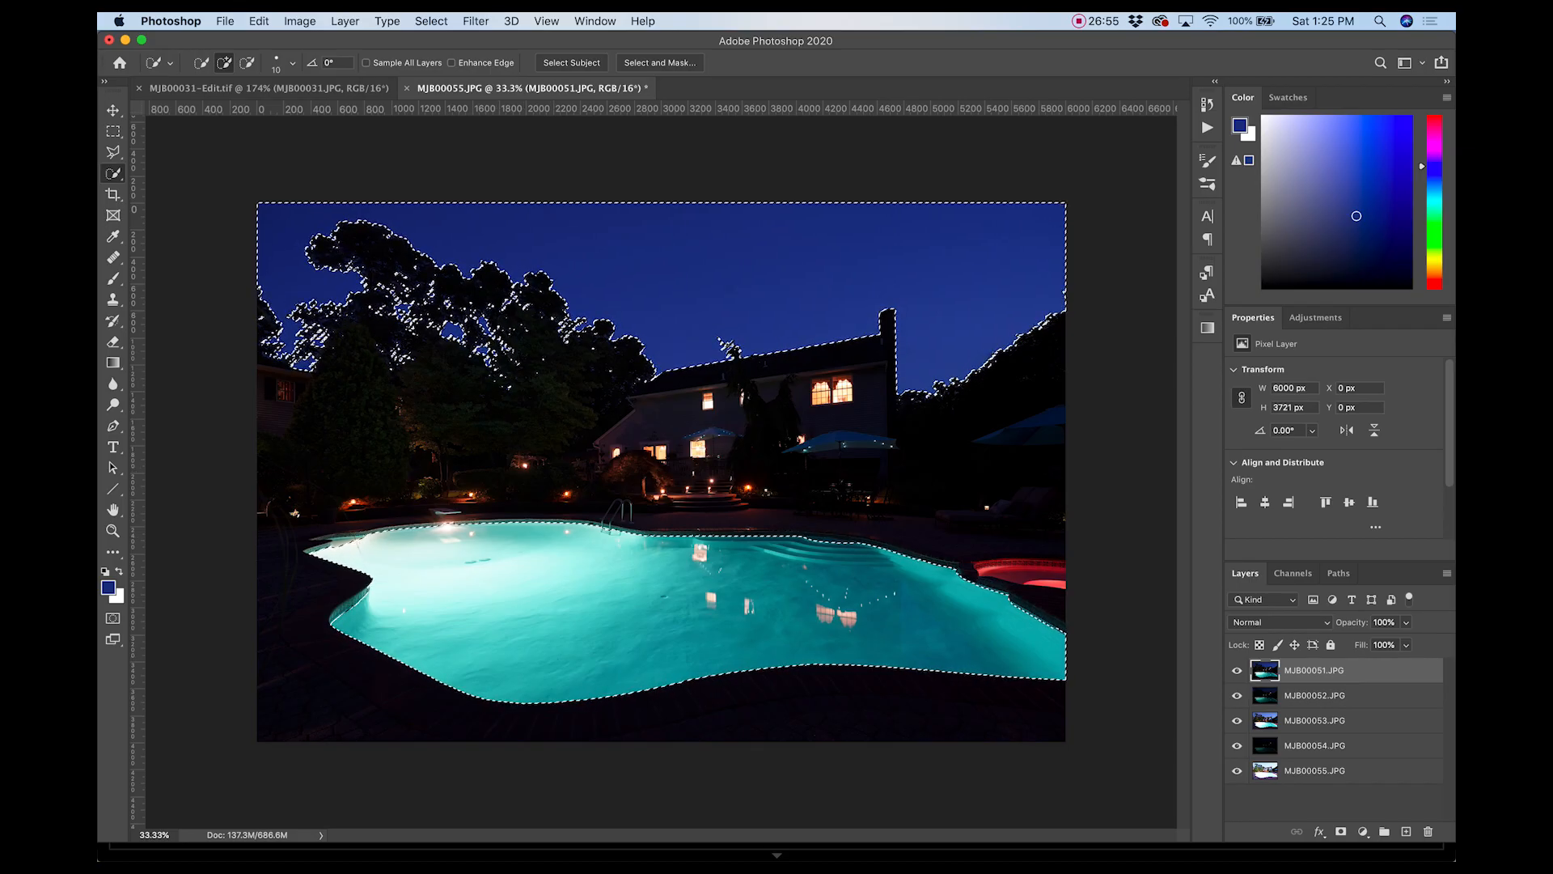
left_click(432, 21)
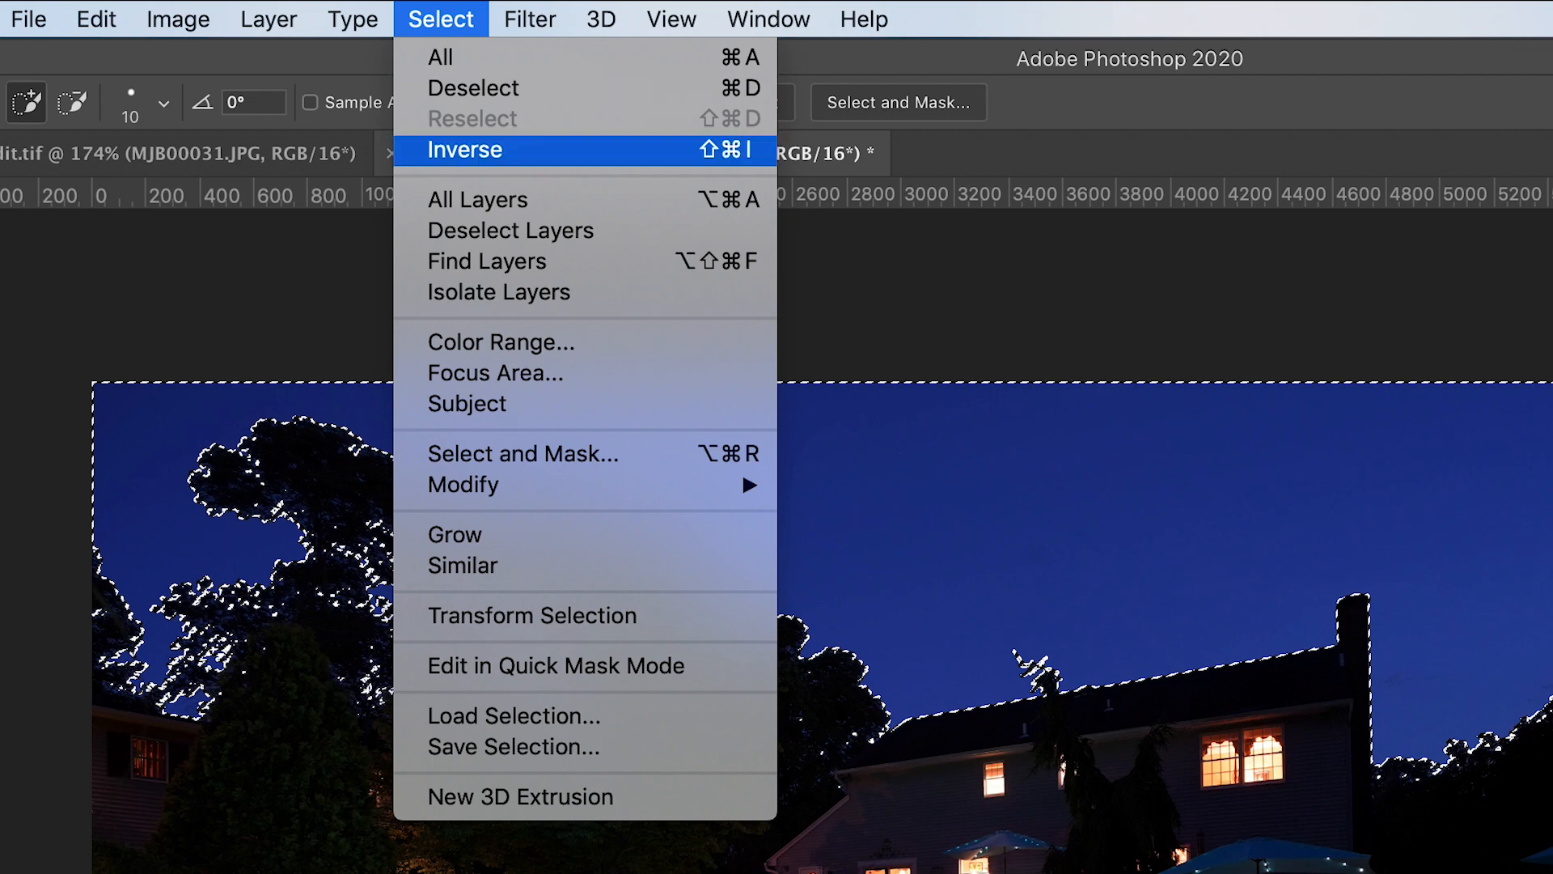
key("Return")
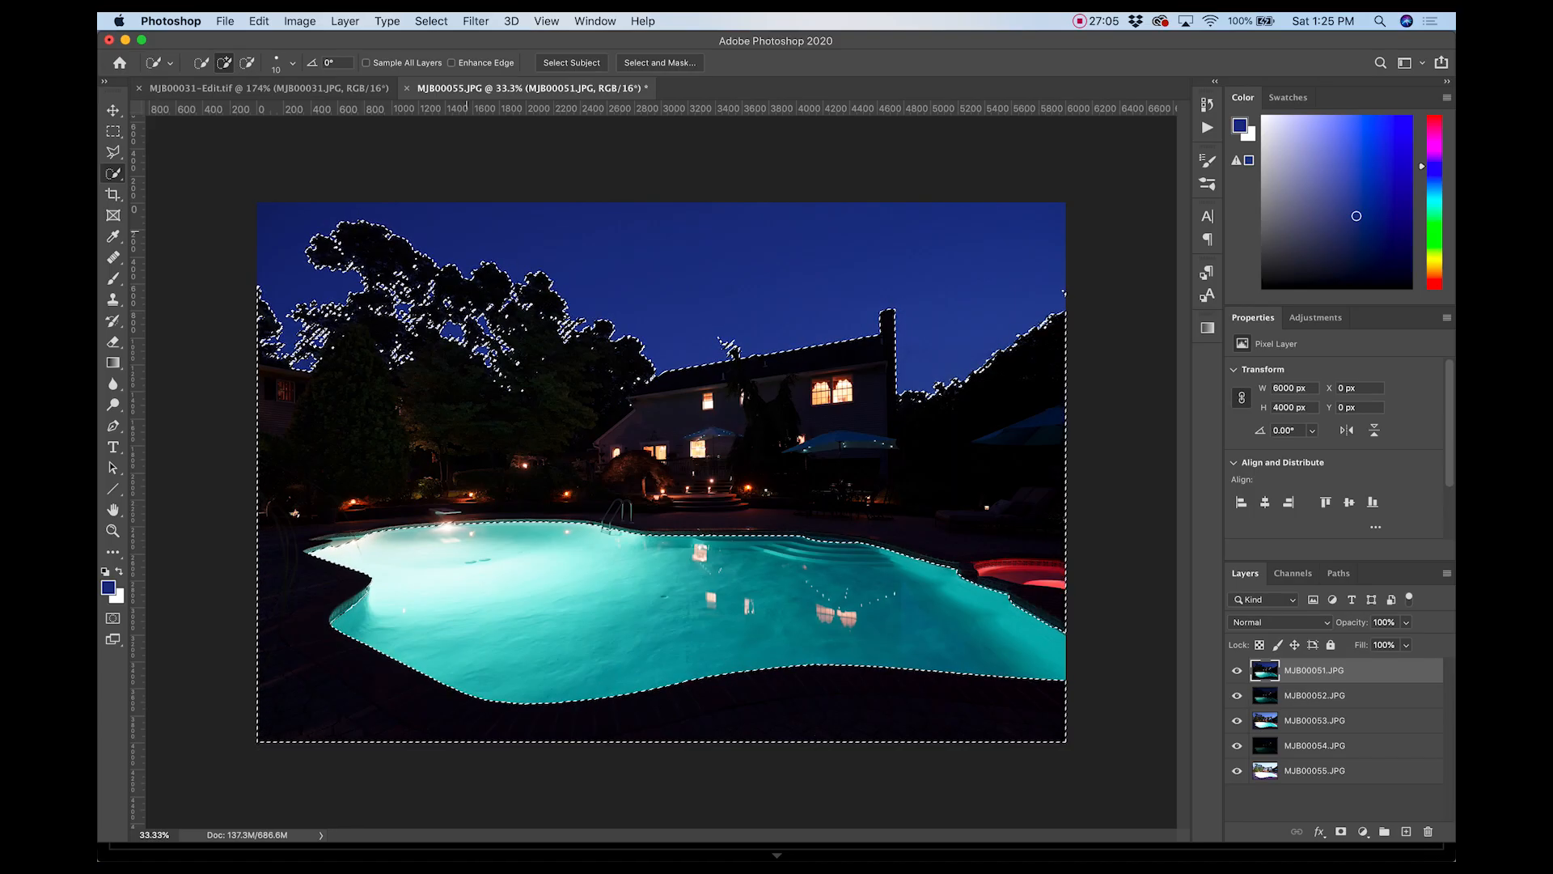
Save the inverted selection as a new channel named Mask.
left_click(431, 21)
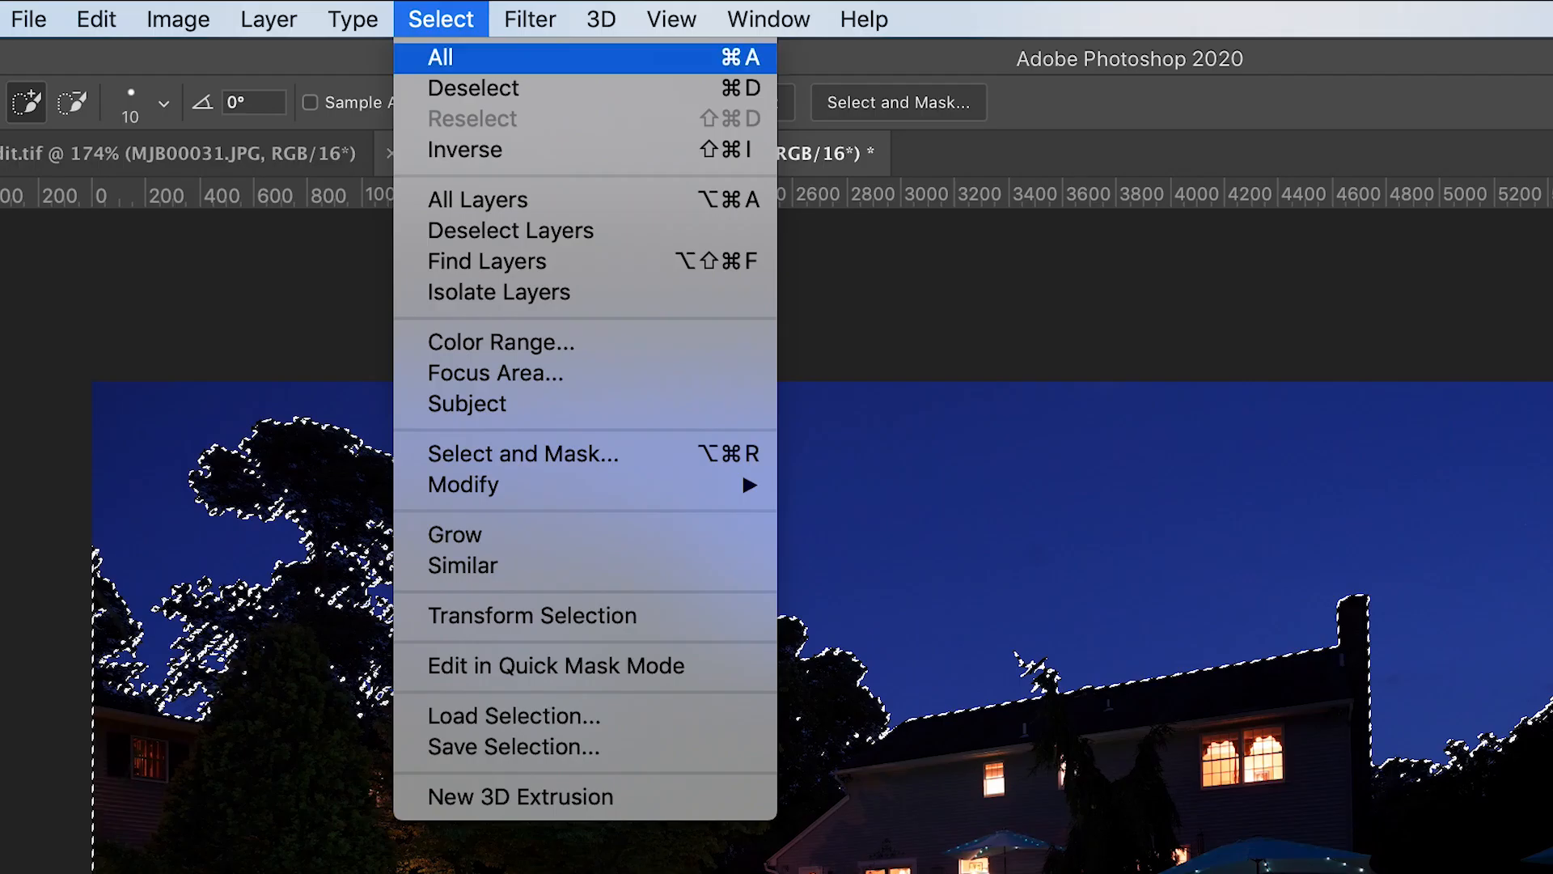
left_click(514, 746)
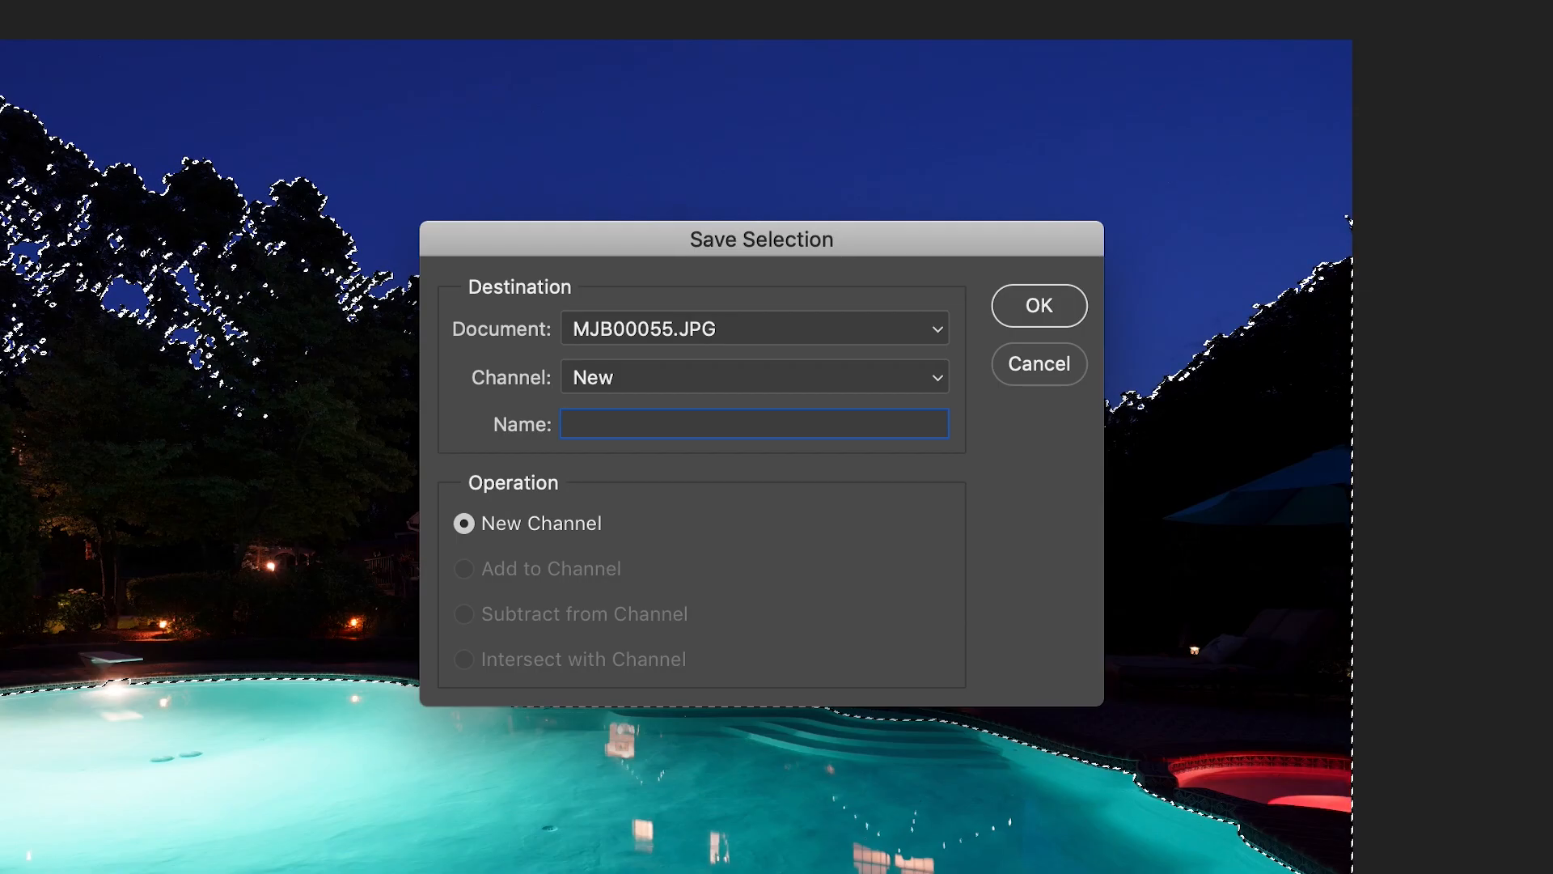
type("Mask")
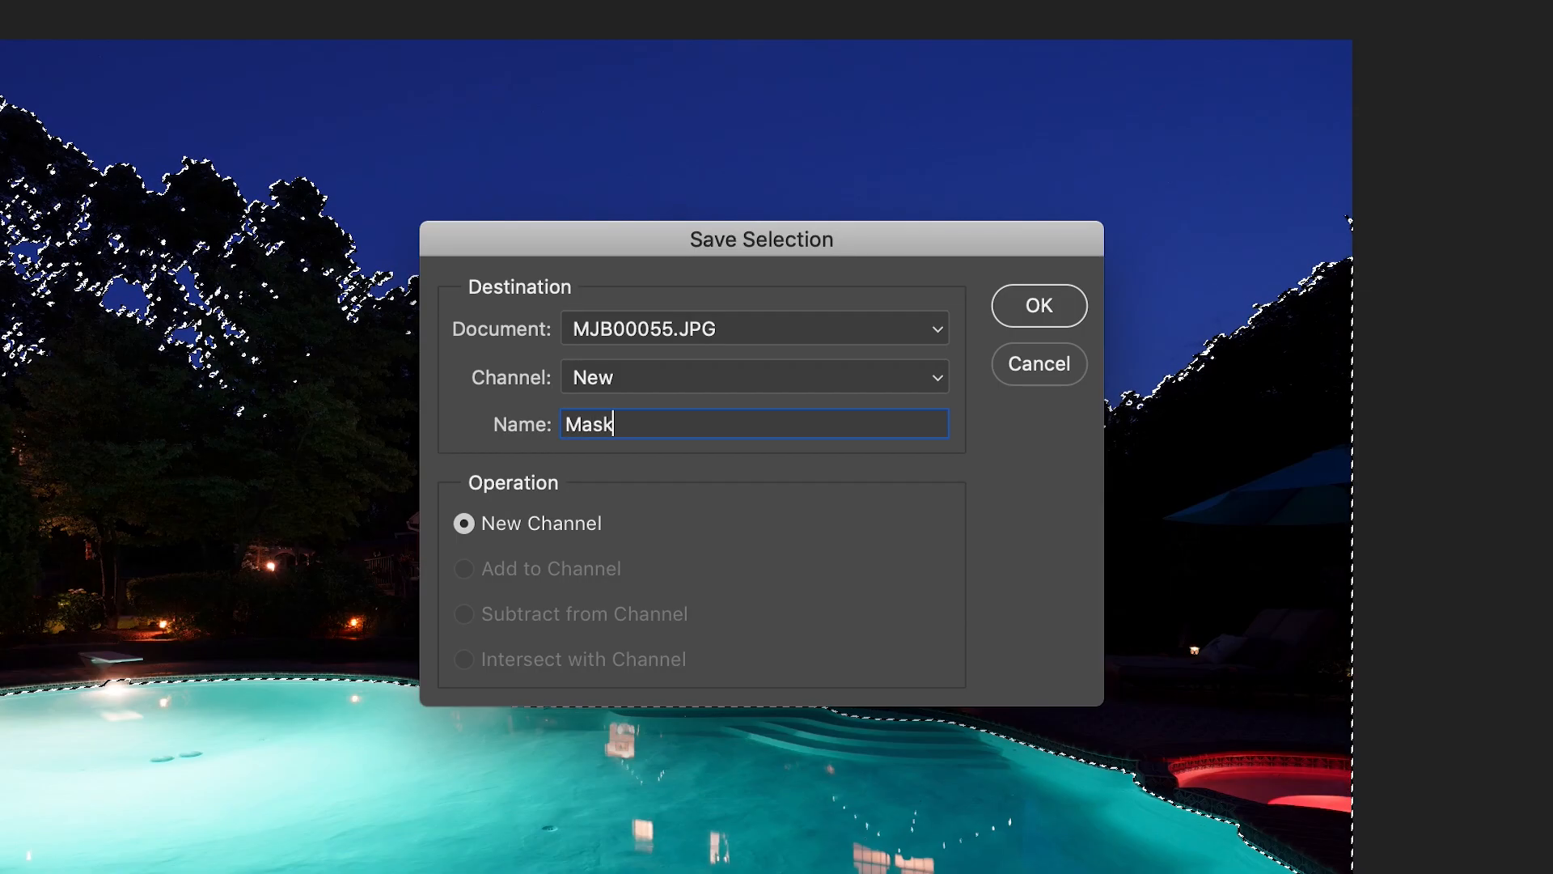
key("Return")
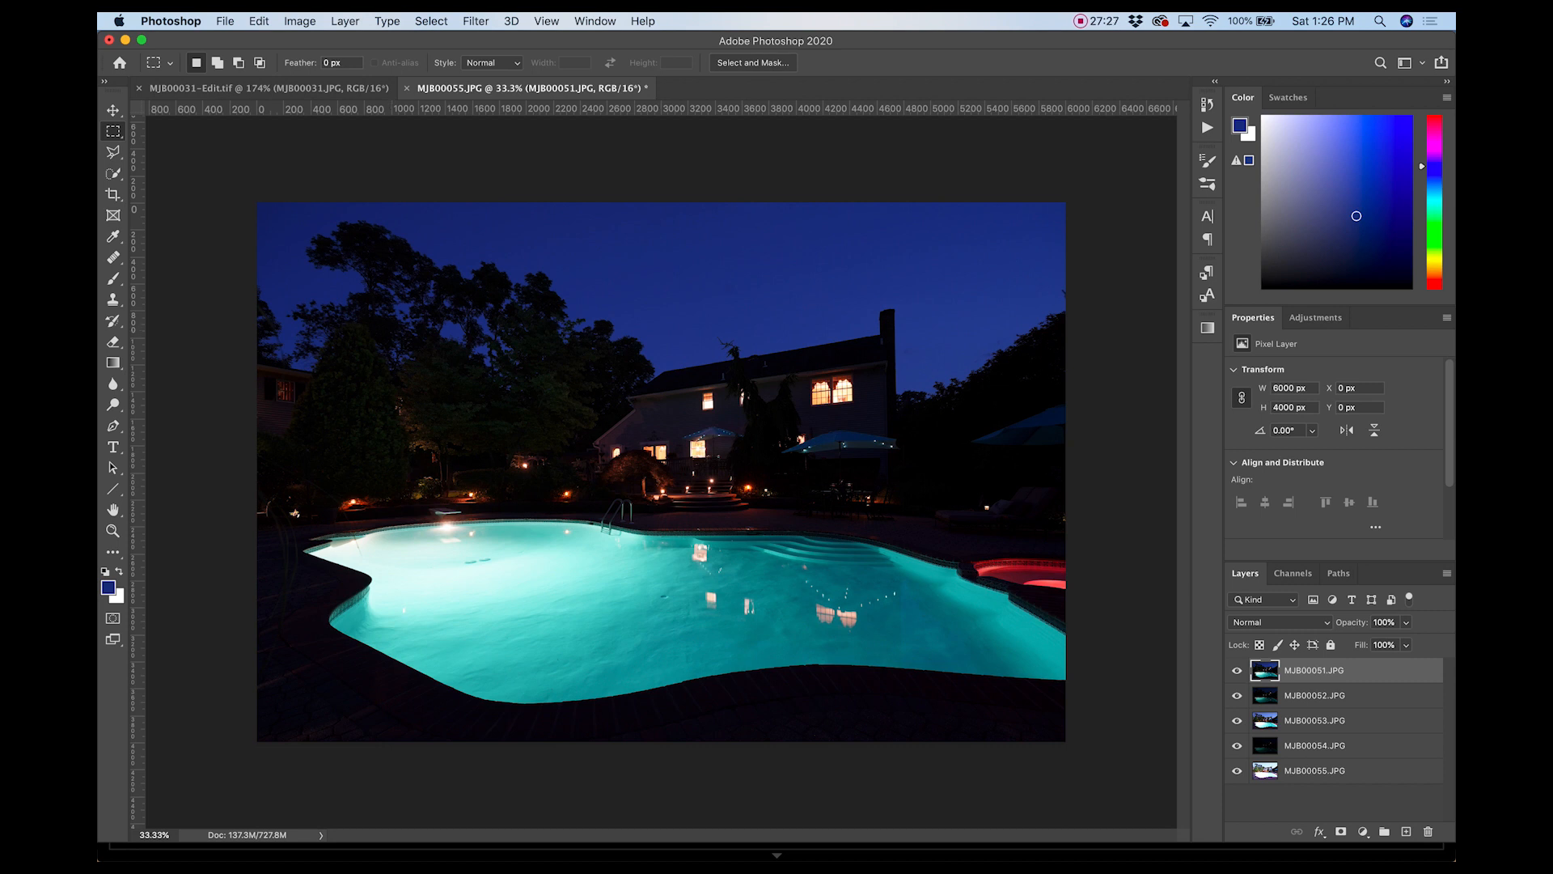
Move the MJB00055.JPG layer to the top of the layer stack.
left_click(1315, 771)
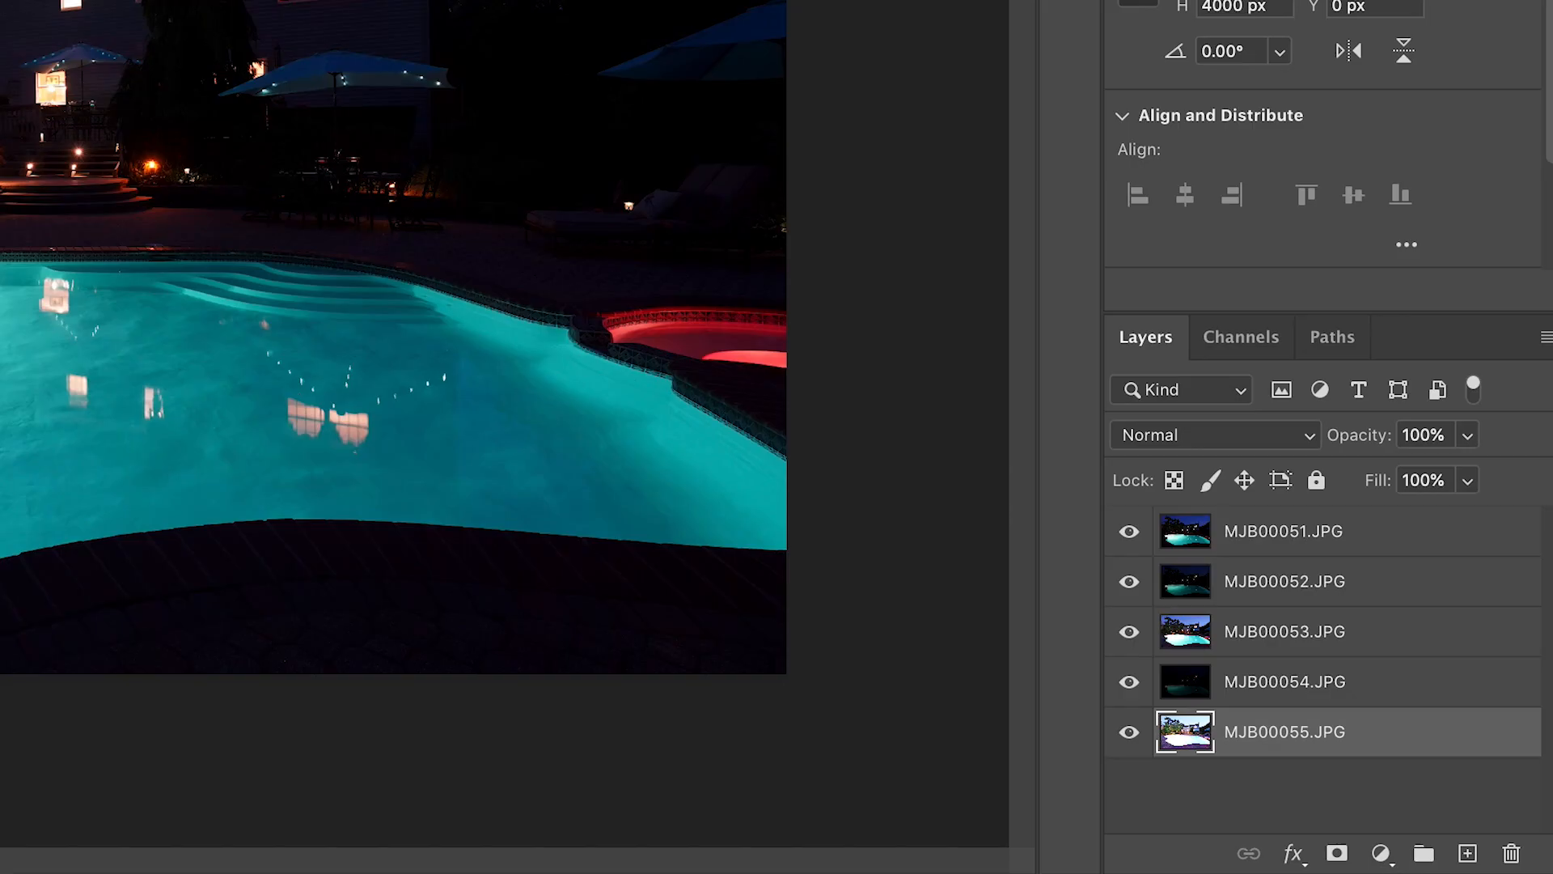
left_click_drag(1315, 771, 1318, 670)
left_click_drag(1295, 531, 1294, 528)
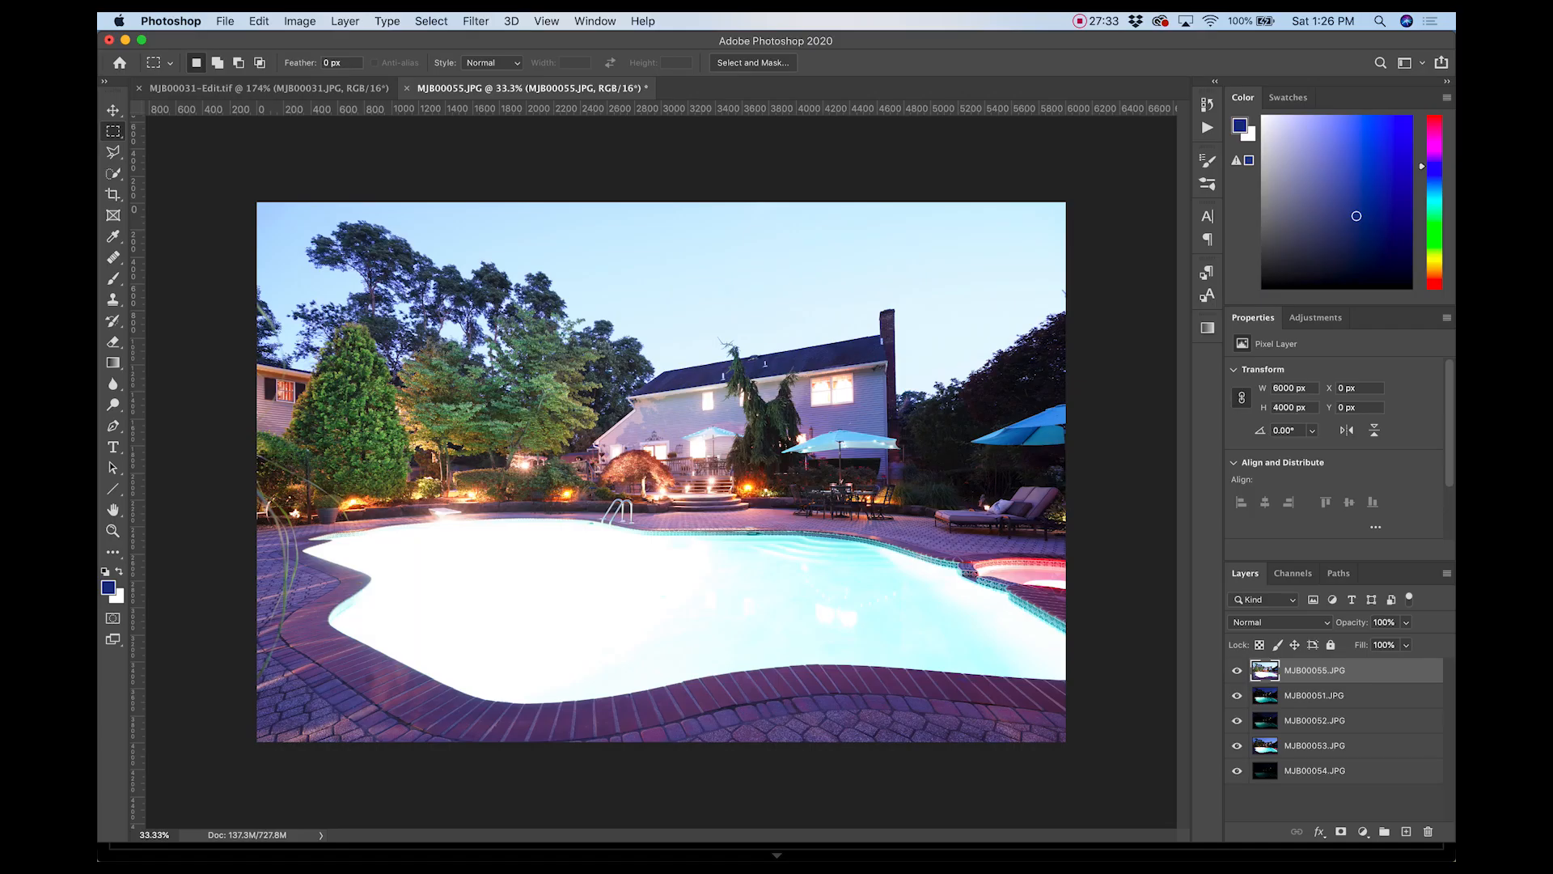
Move the MJB00053.JPG layer to the bottom of the layer stack and make MJB00055.JPG the active layer.
left_click(1315, 745)
mouse_move(1315, 745)
left_mouse_down()
mouse_move(1316, 670)
mouse_move(1317, 773)
left_mouse_up()
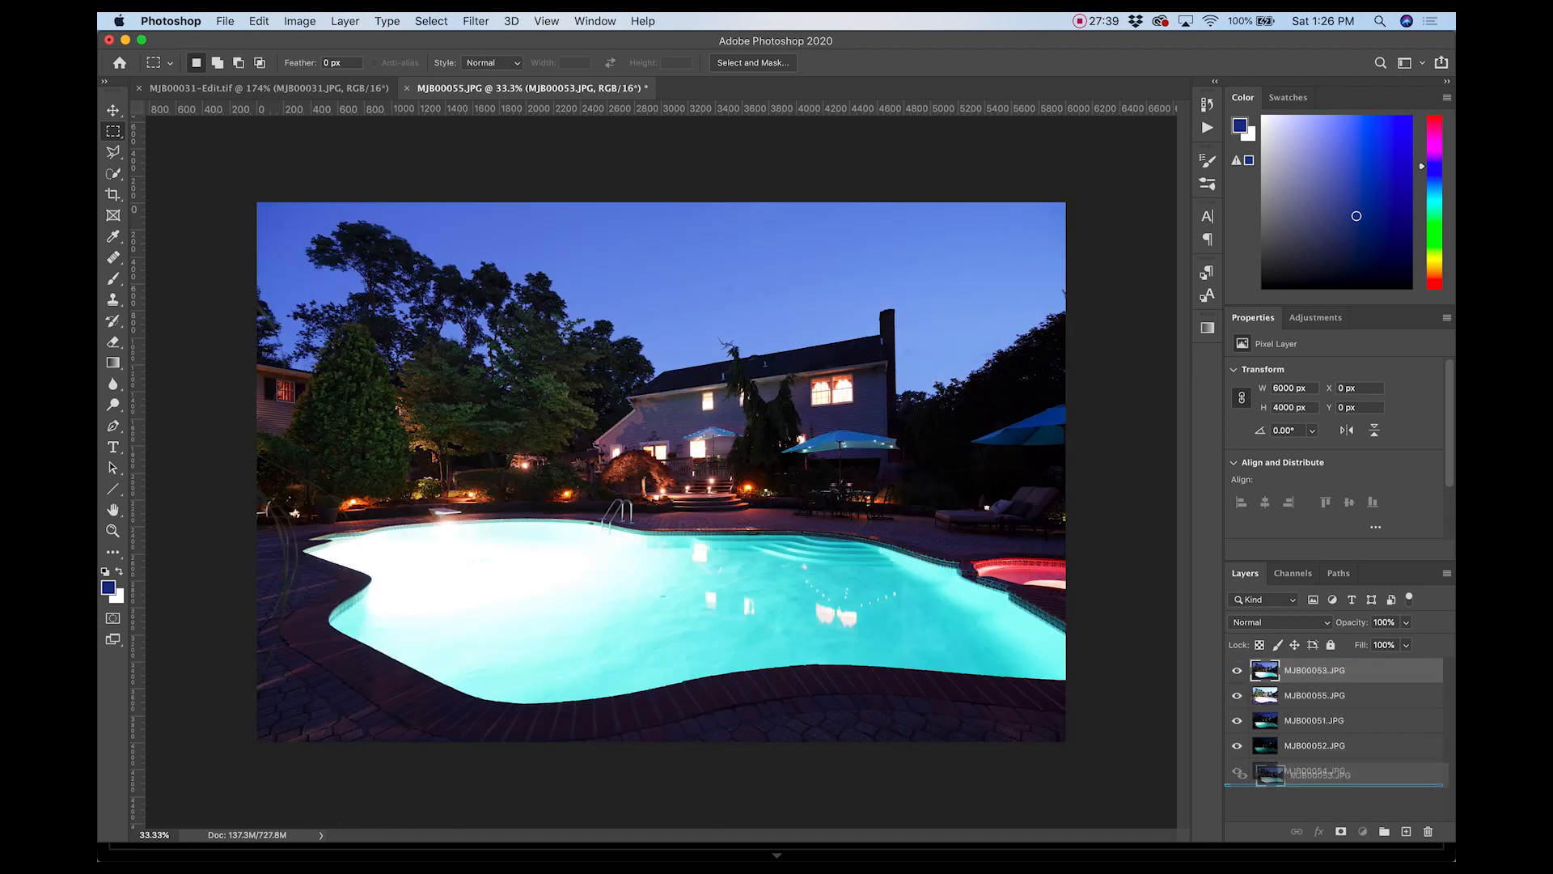
left_click(1315, 670)
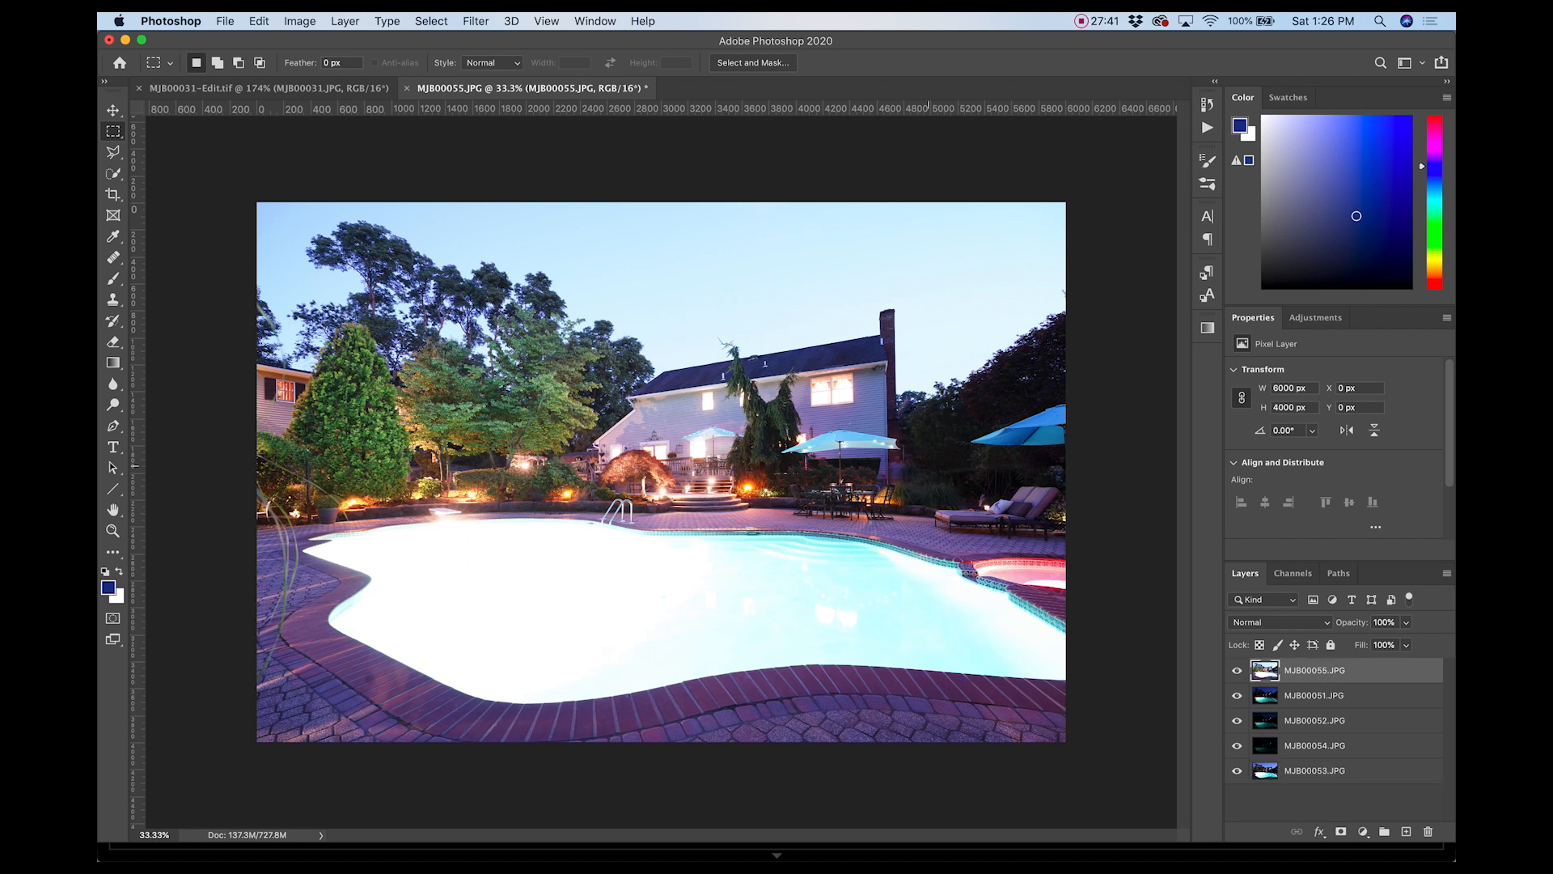
Compare the MJB00051.JPG and MJB00052.JPG exposures with the MJB00055.JPG layer temporarily hidden, keeping MJB00051.JPG above MJB00052.JPG.
key("super+comma")
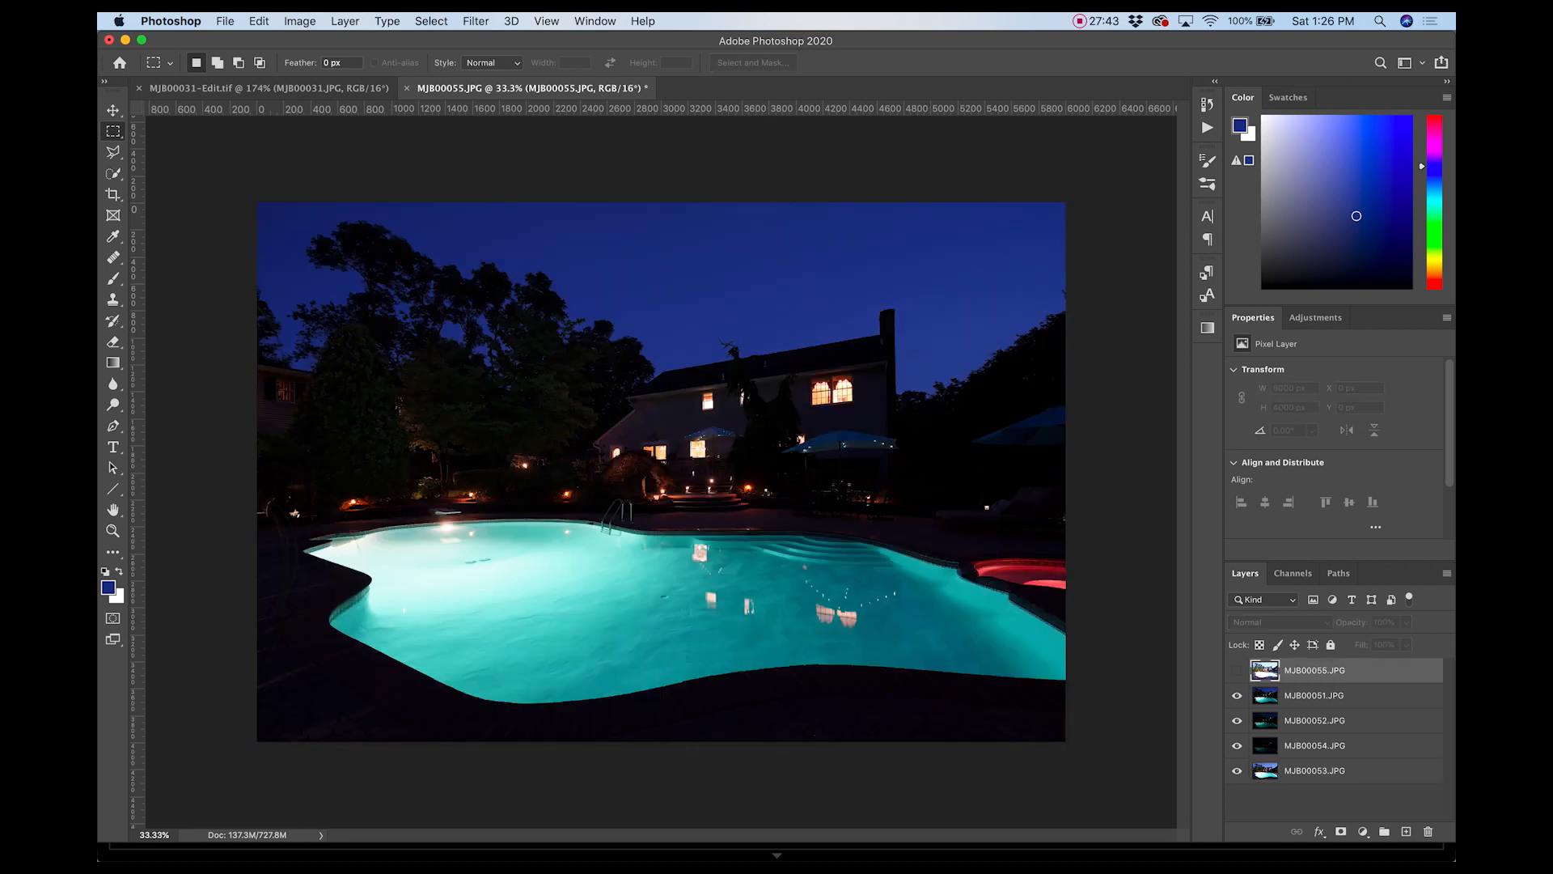
mouse_move(1237, 696)
left_mouse_down()
mouse_move(1237, 732)
mouse_move(1237, 688)
left_mouse_up()
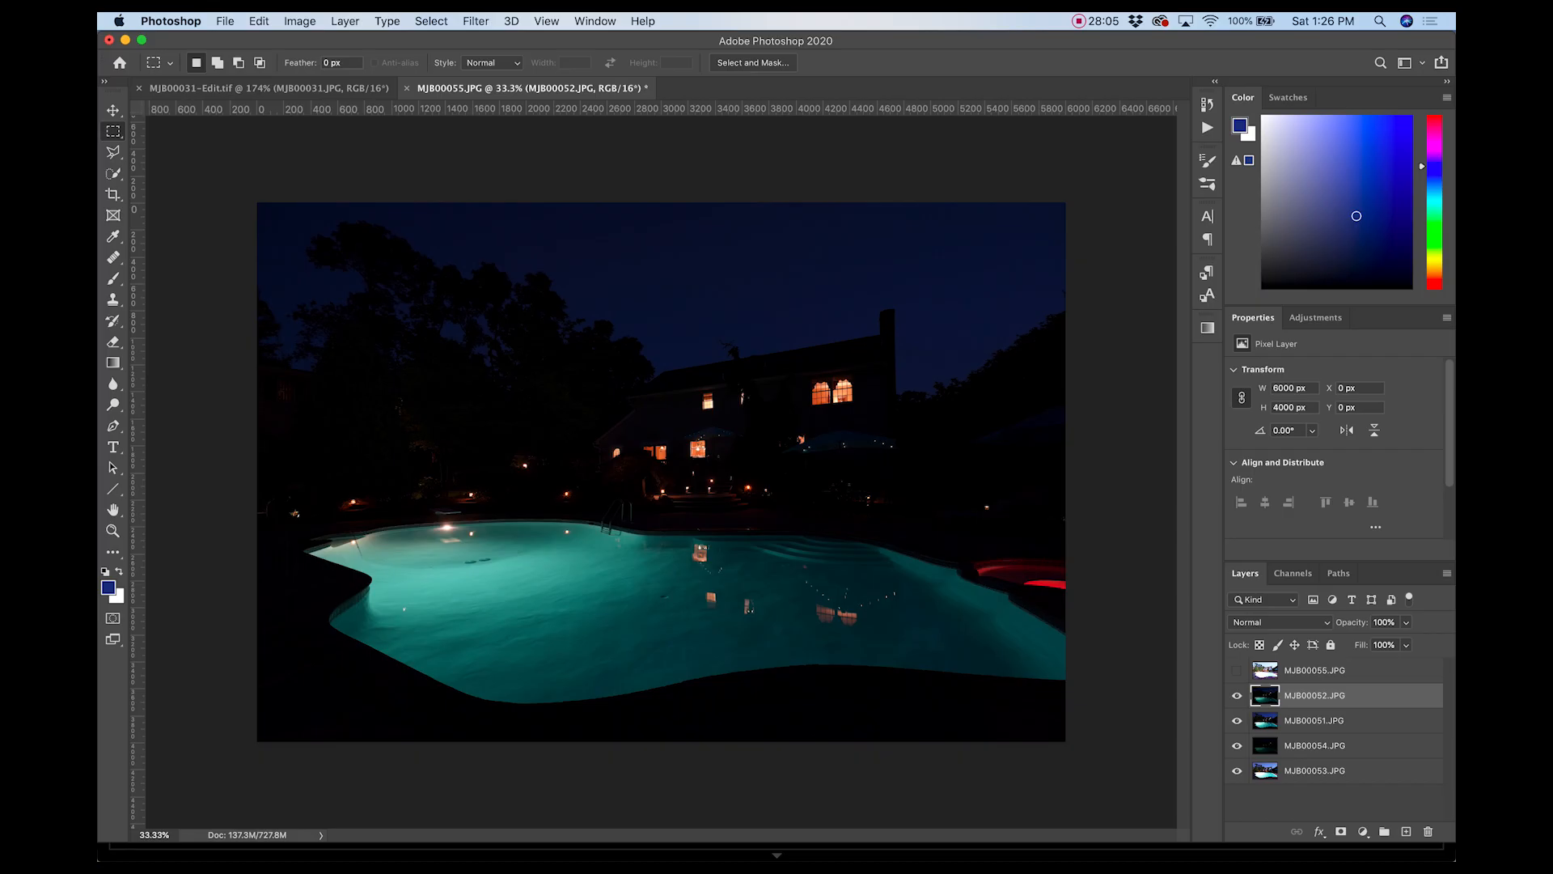
key("super+bracketleft")
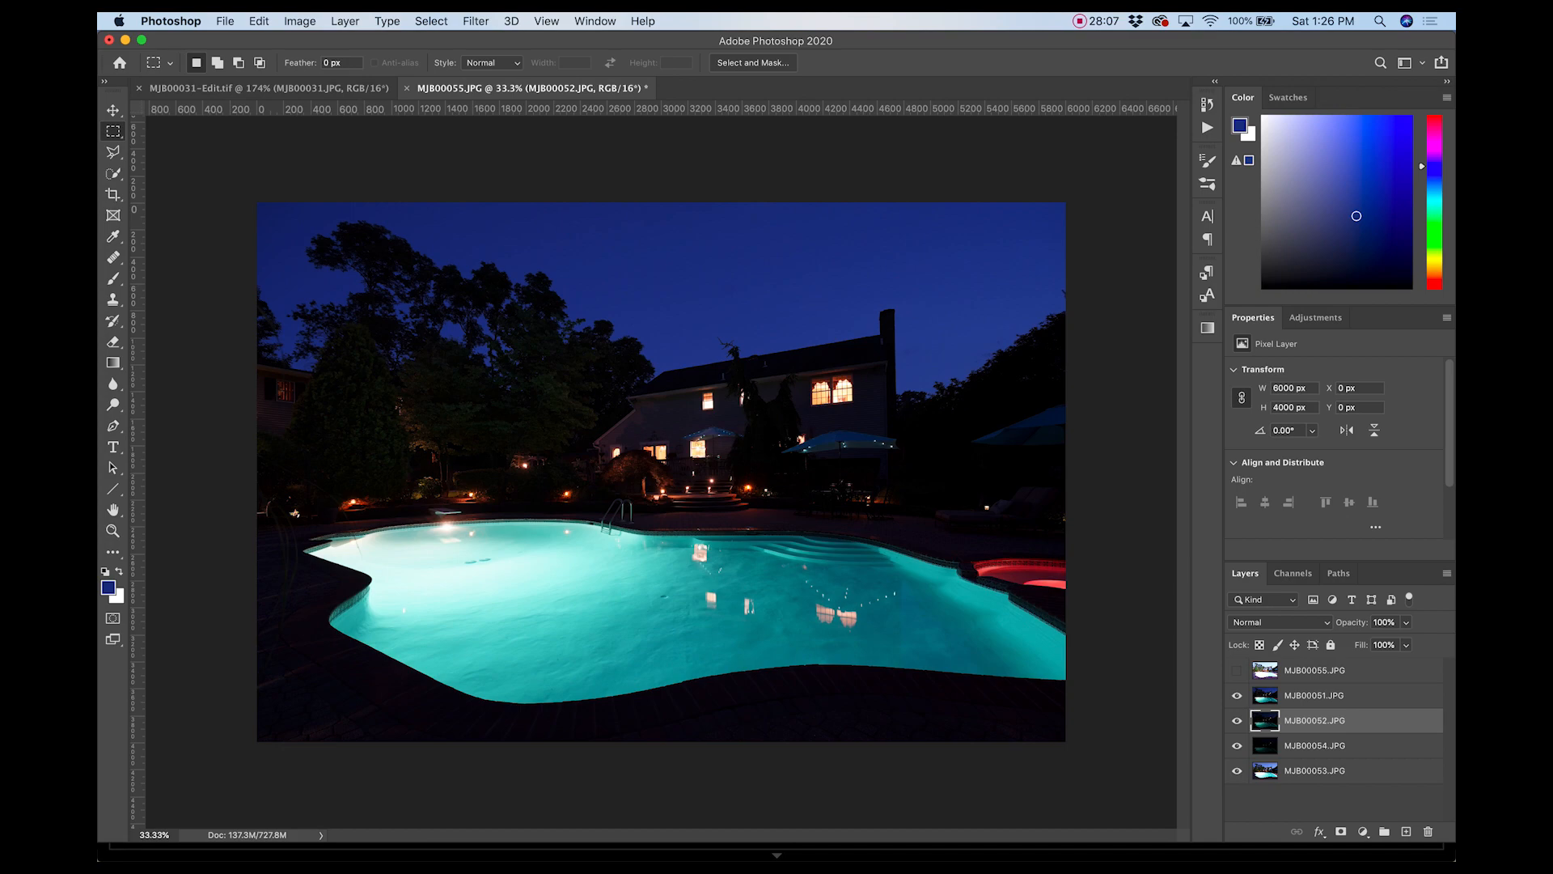
left_click(1237, 670)
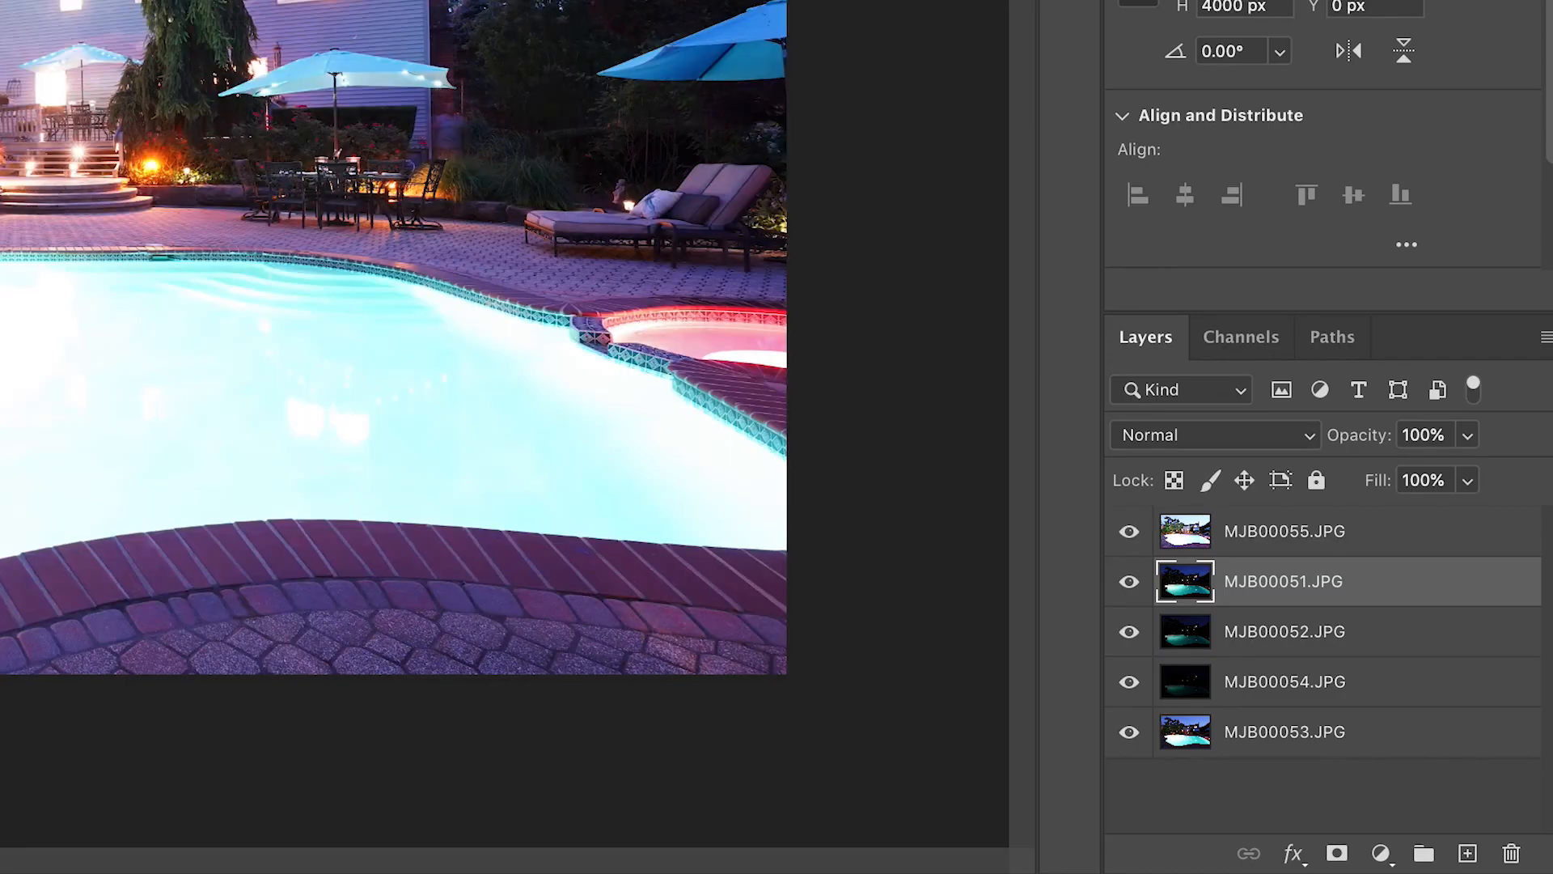
Add a layer mask to the MJB00055.JPG layer, invert it to black, and activate the Brush tool.
left_click(1285, 531)
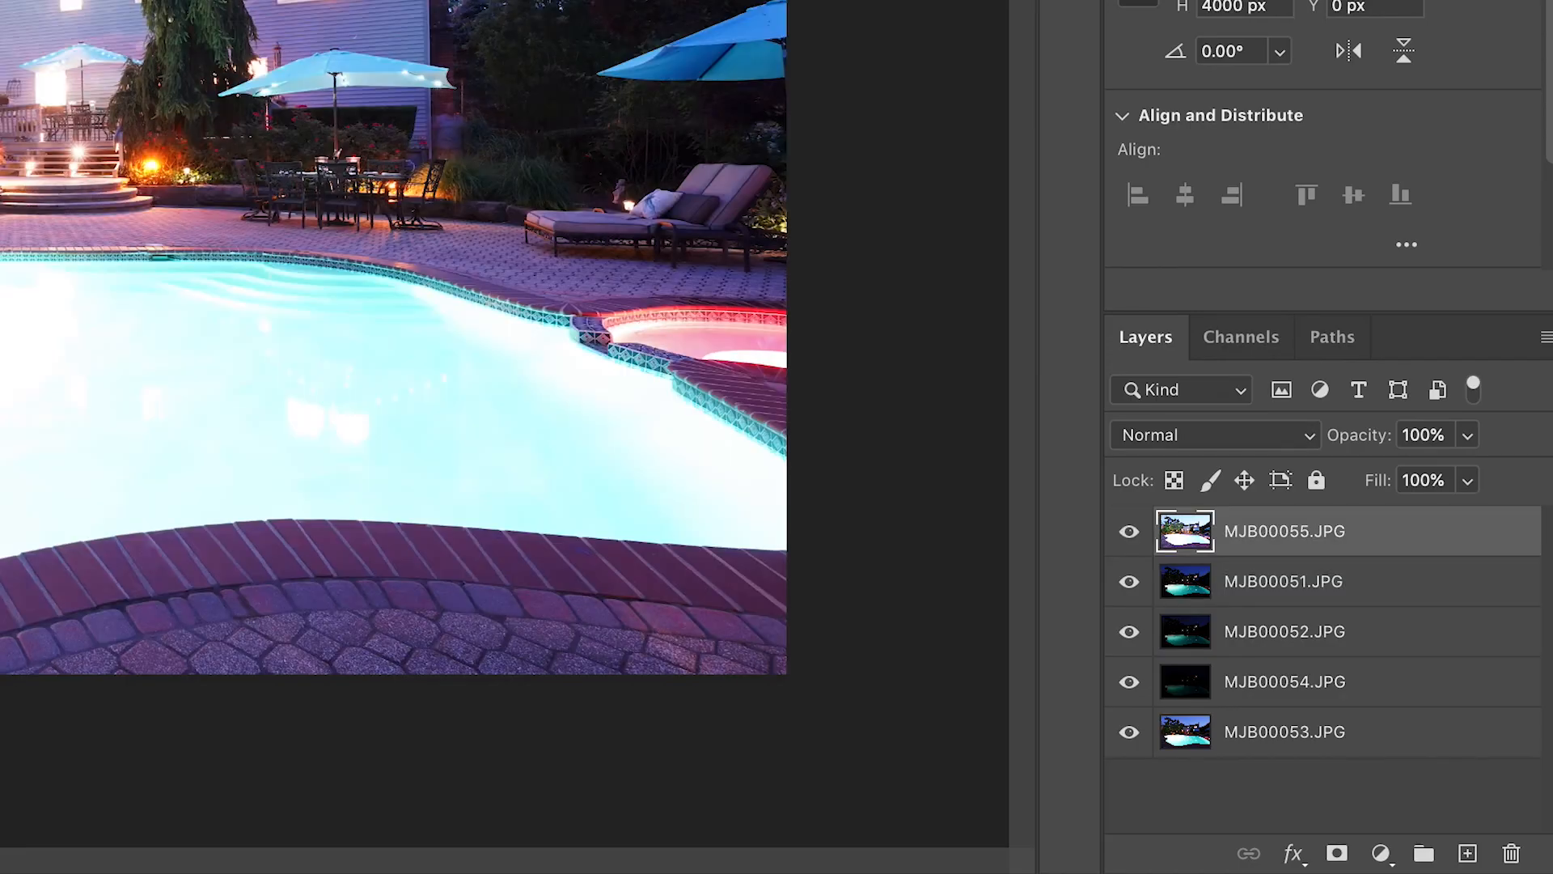
left_click(1337, 854)
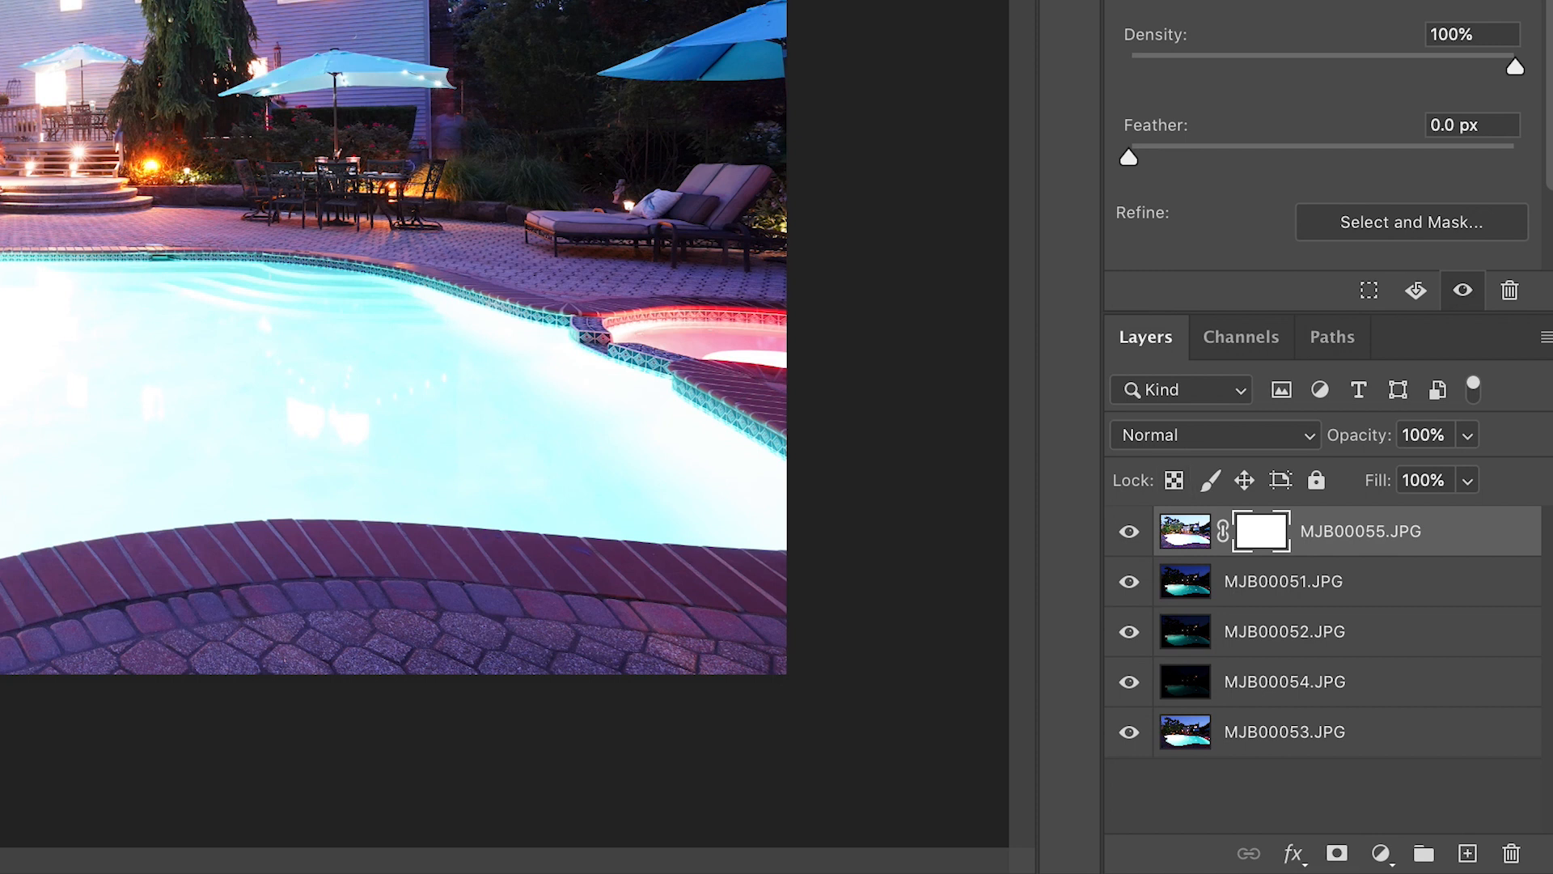
key("super+i")
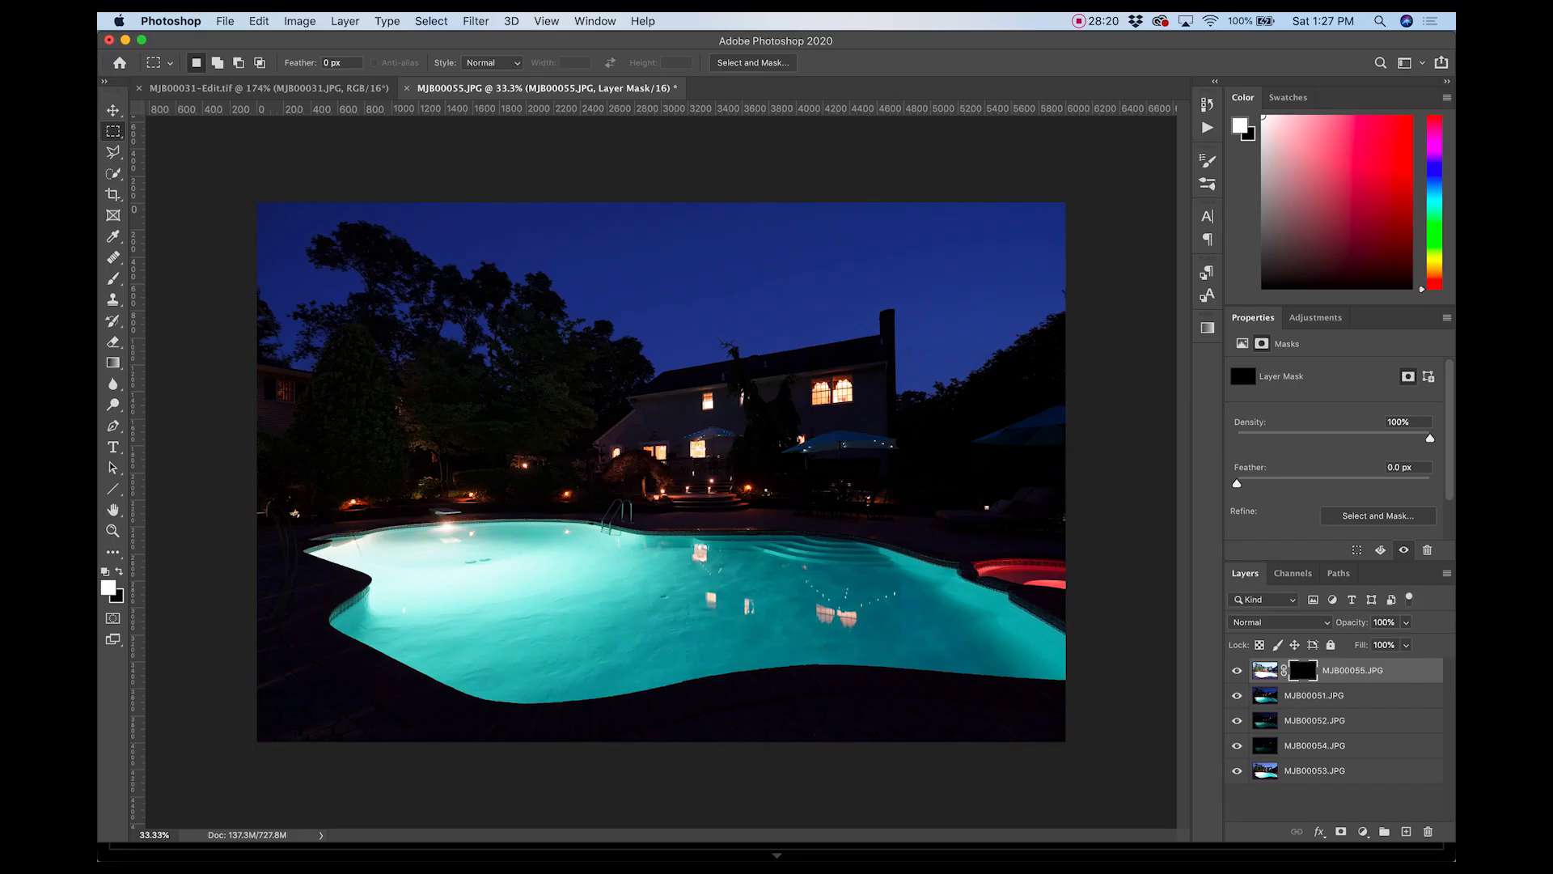
key("b")
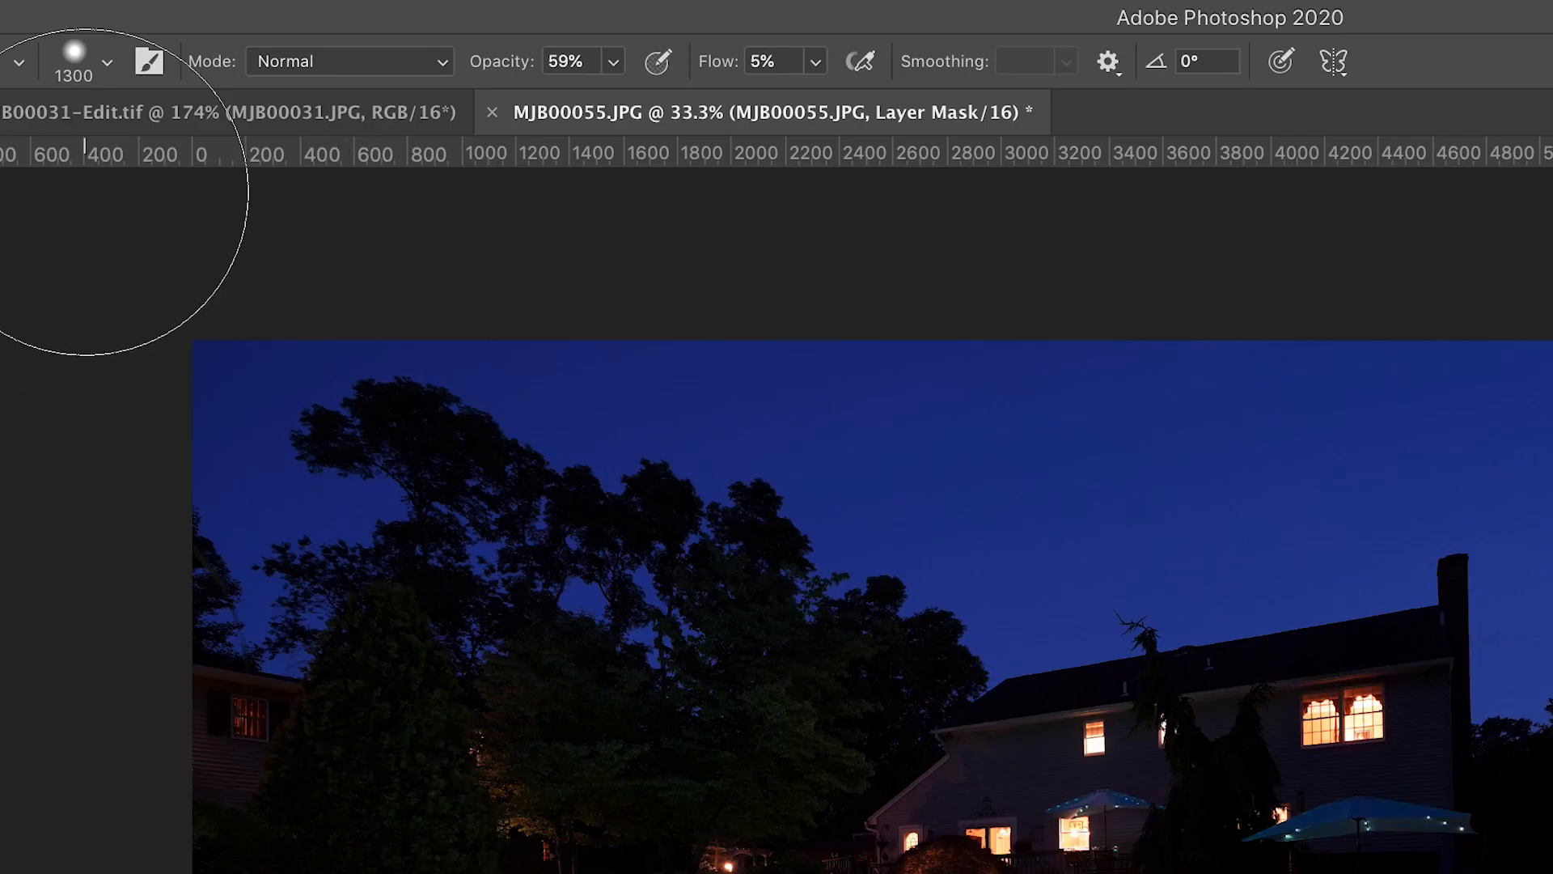
key("shift+alt+p")
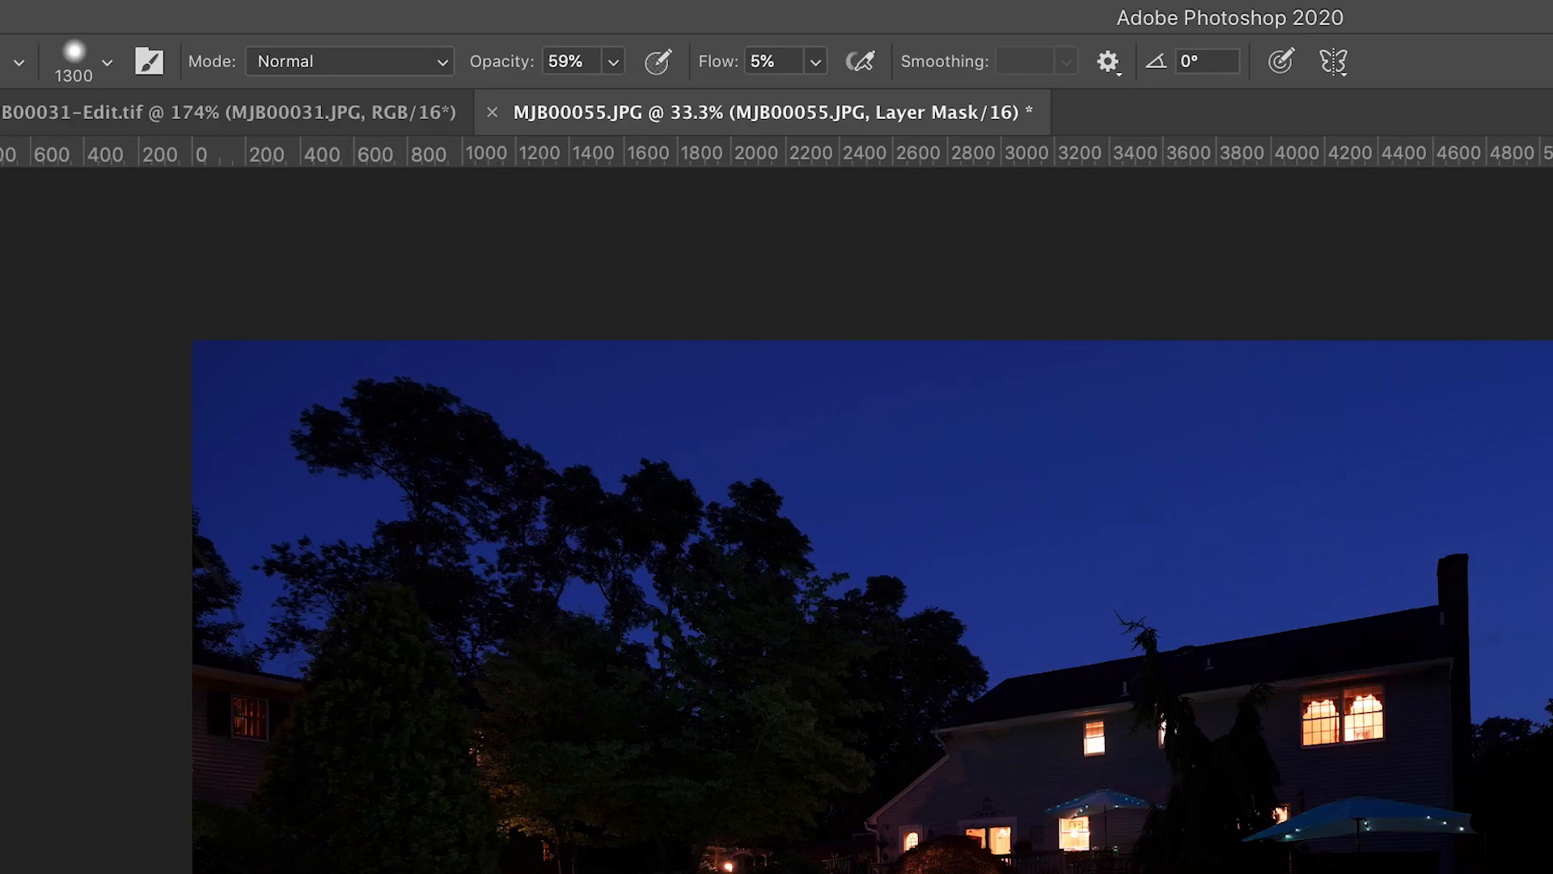
Load the saved Mask channel of MJB00055.JPG as a new selection.
key("m")
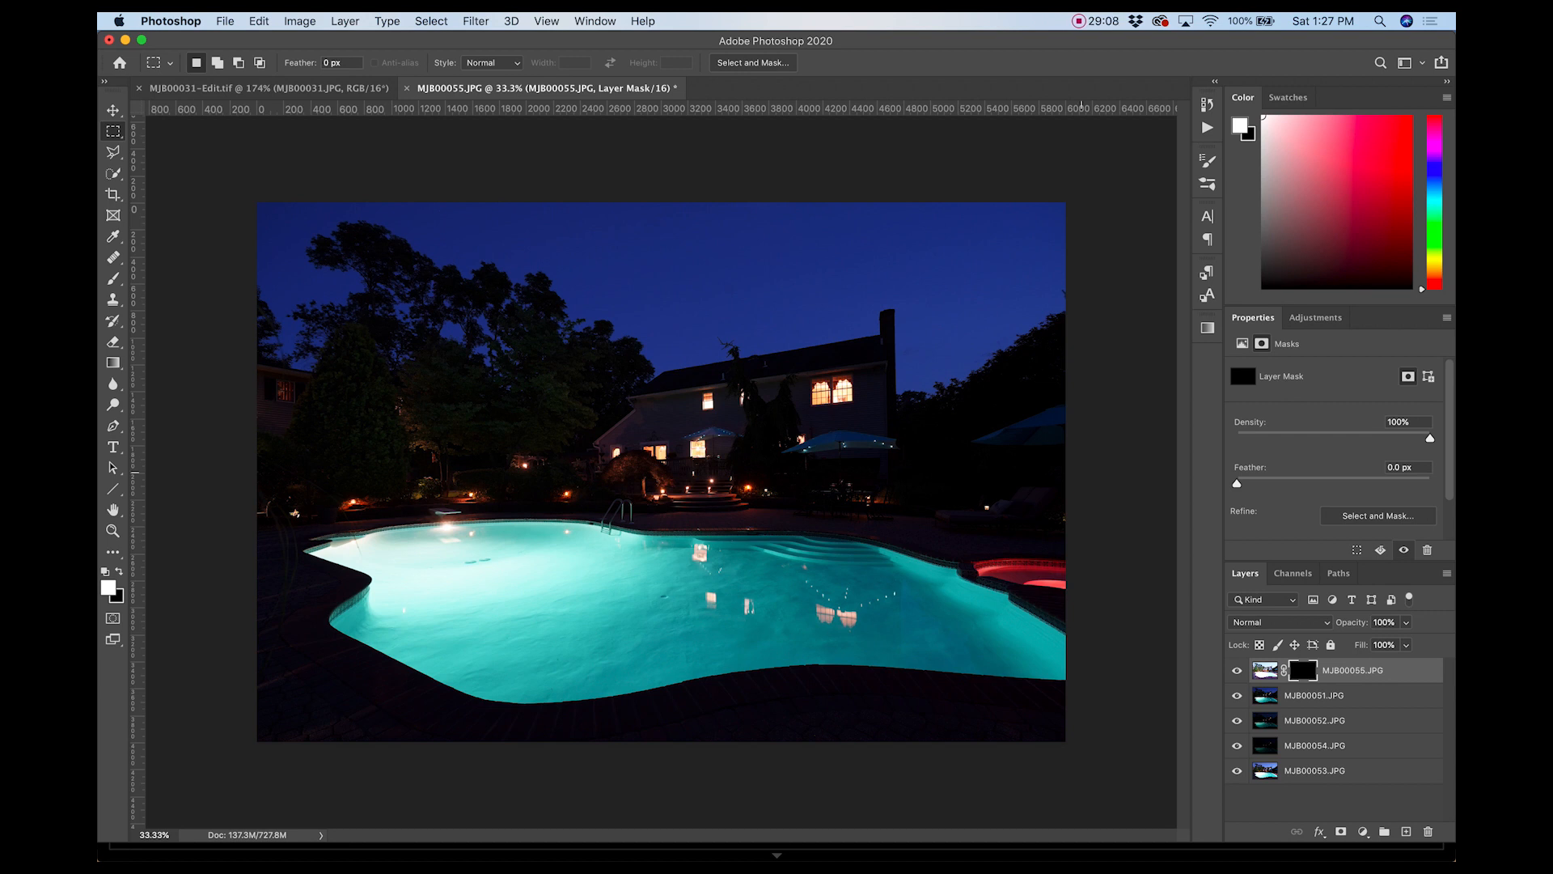
left_click(431, 21)
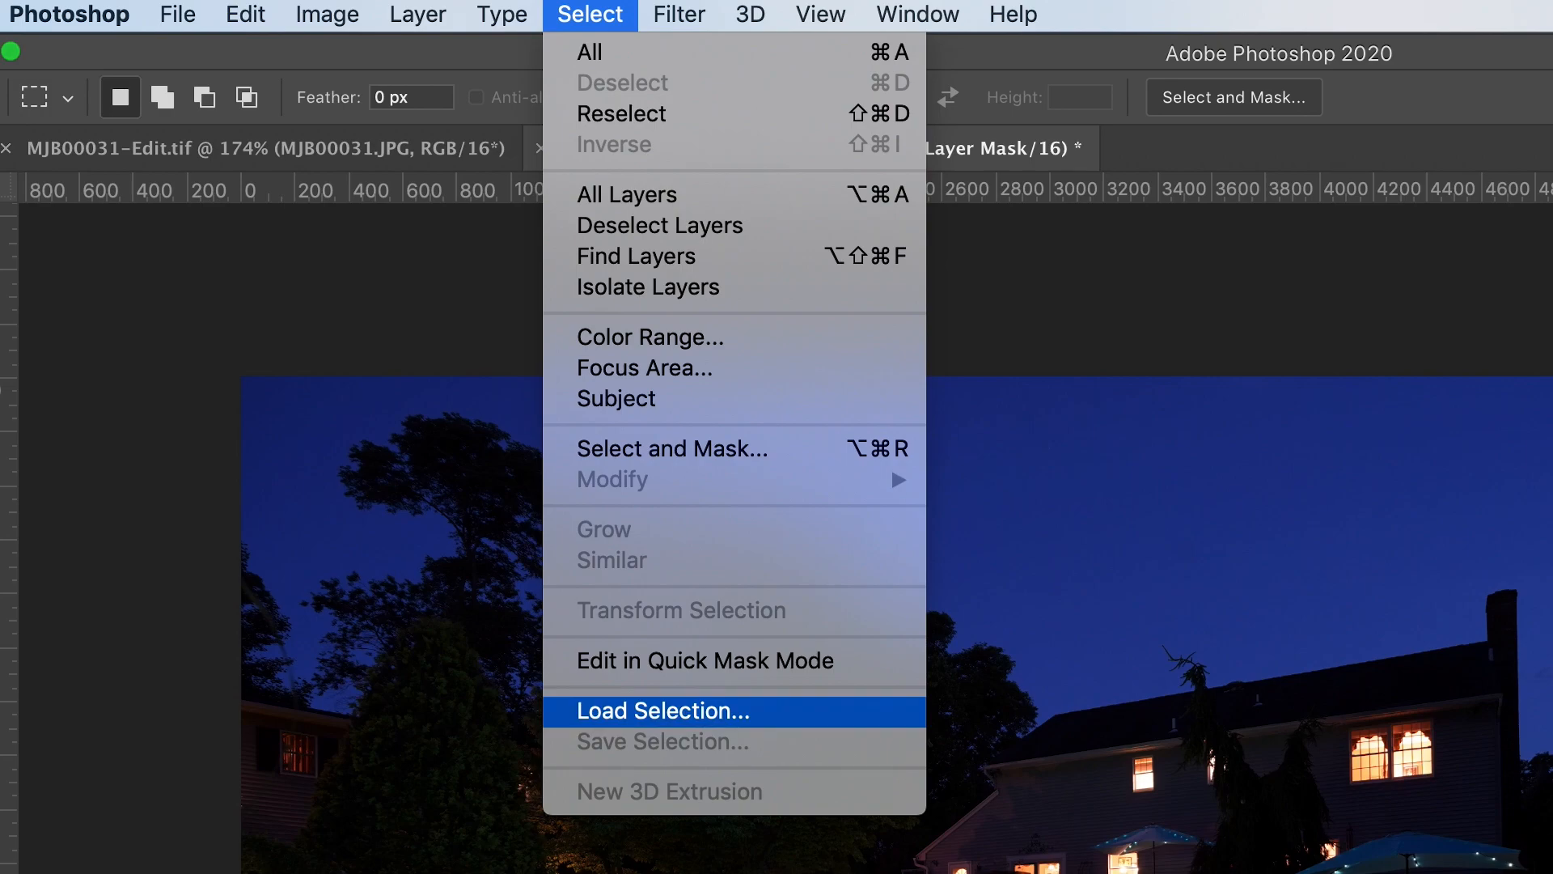
left_click(663, 710)
left_click(748, 338)
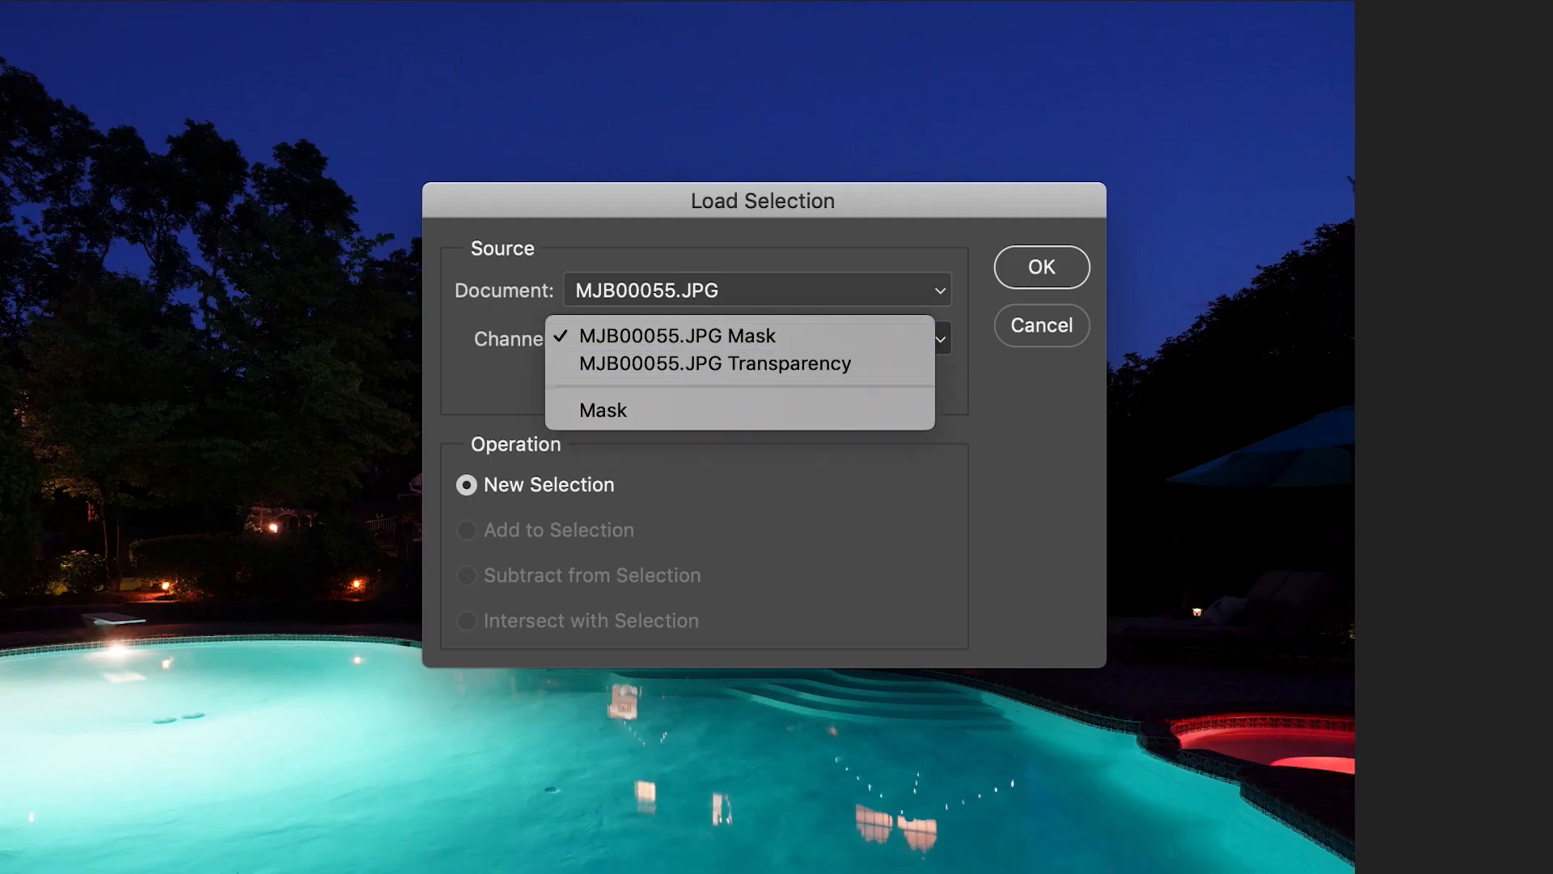
left_click(603, 411)
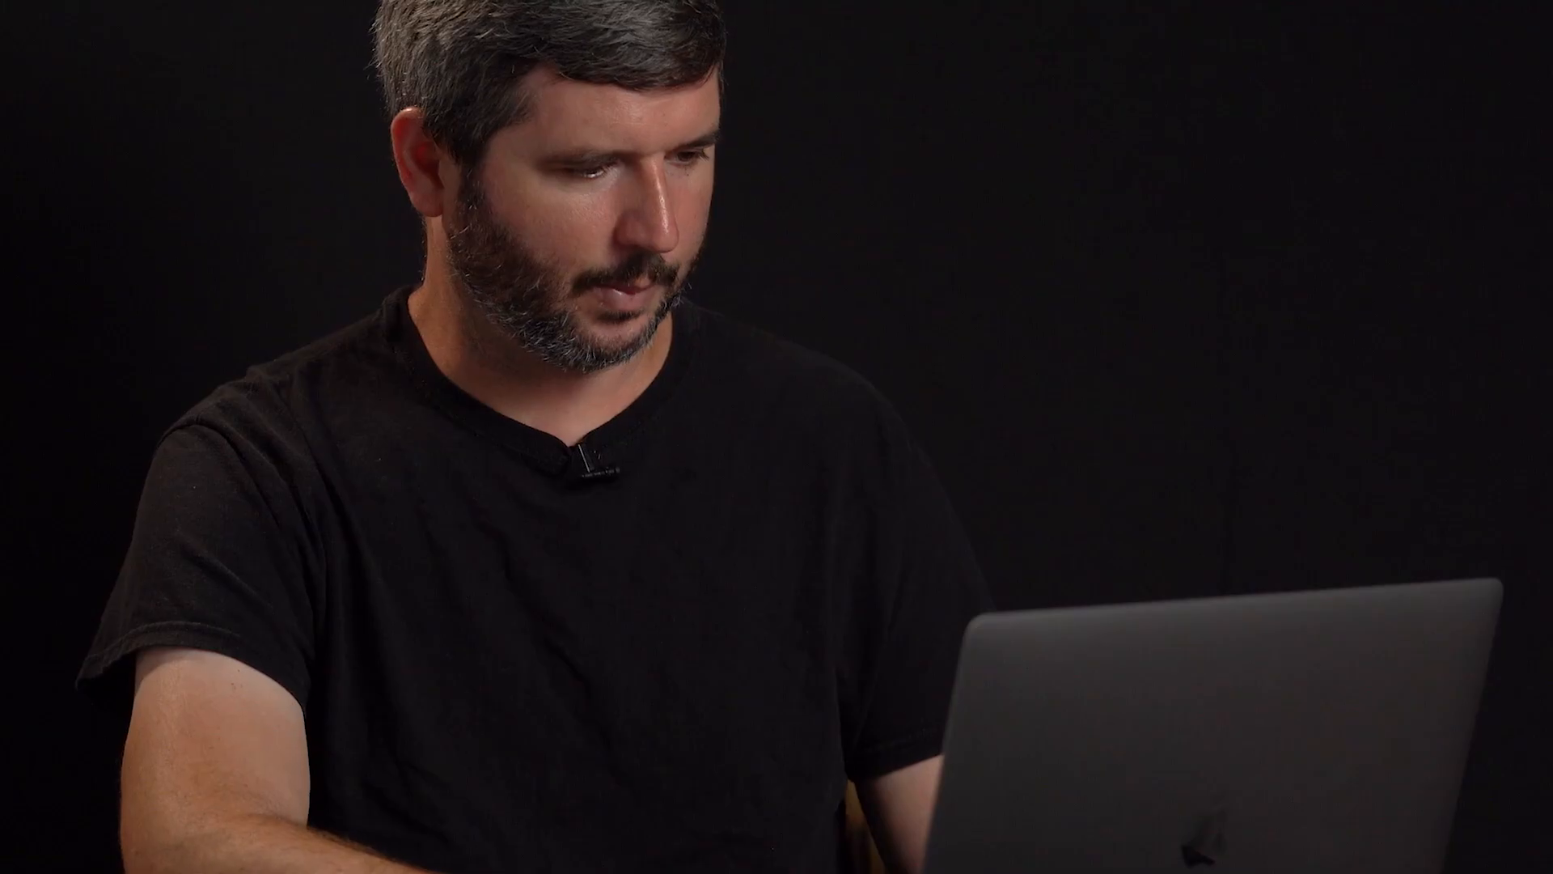
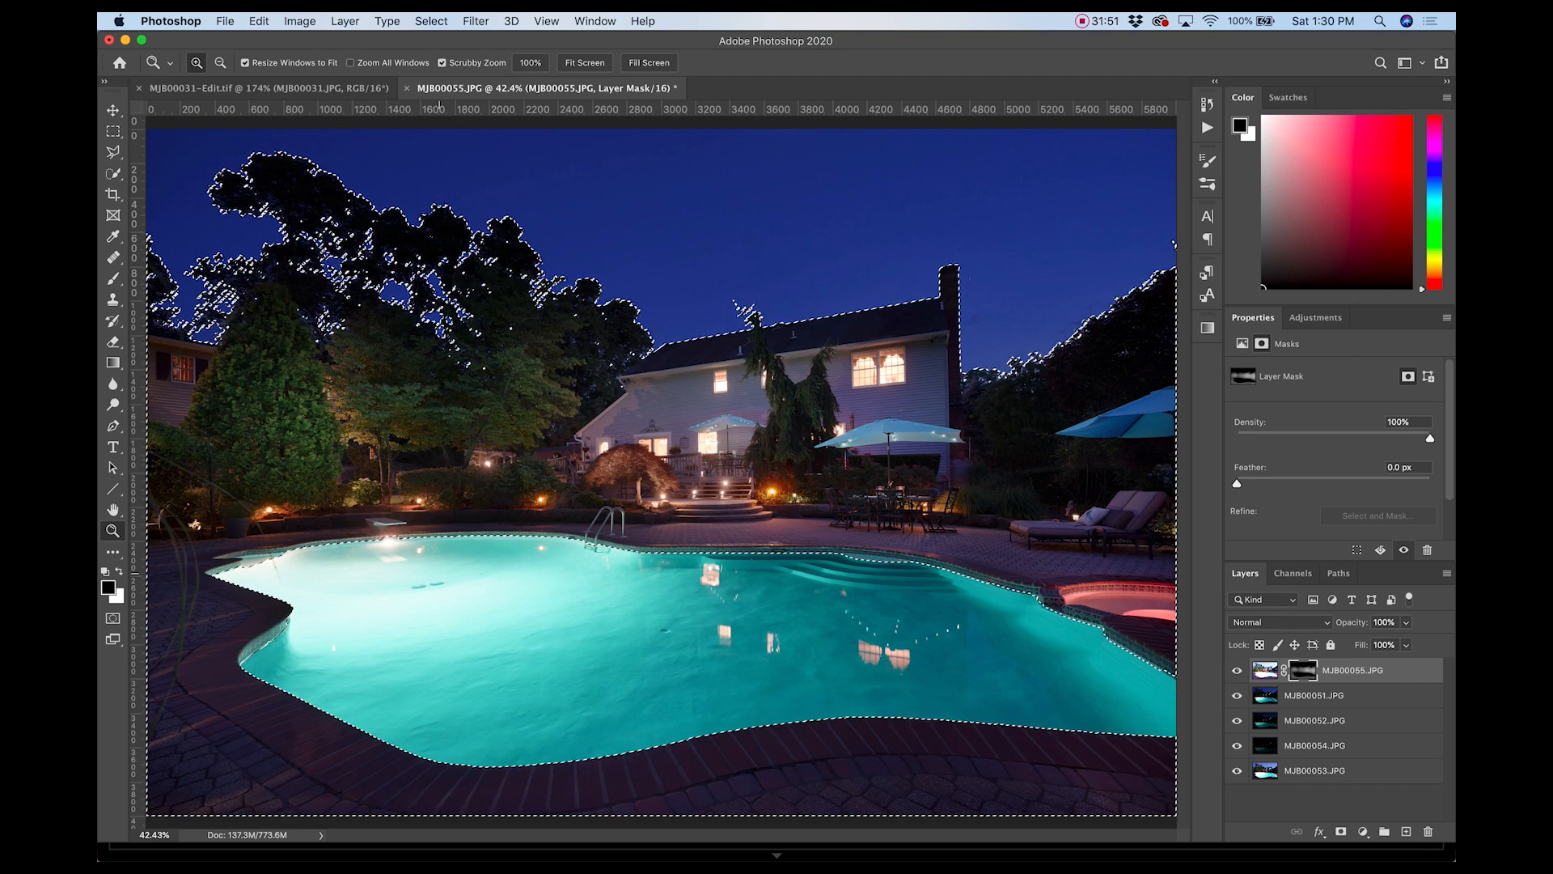
Clear the selection and move the MJB00052.JPG layer to the top of the layer stack.
key("m")
key("ctrl+d")
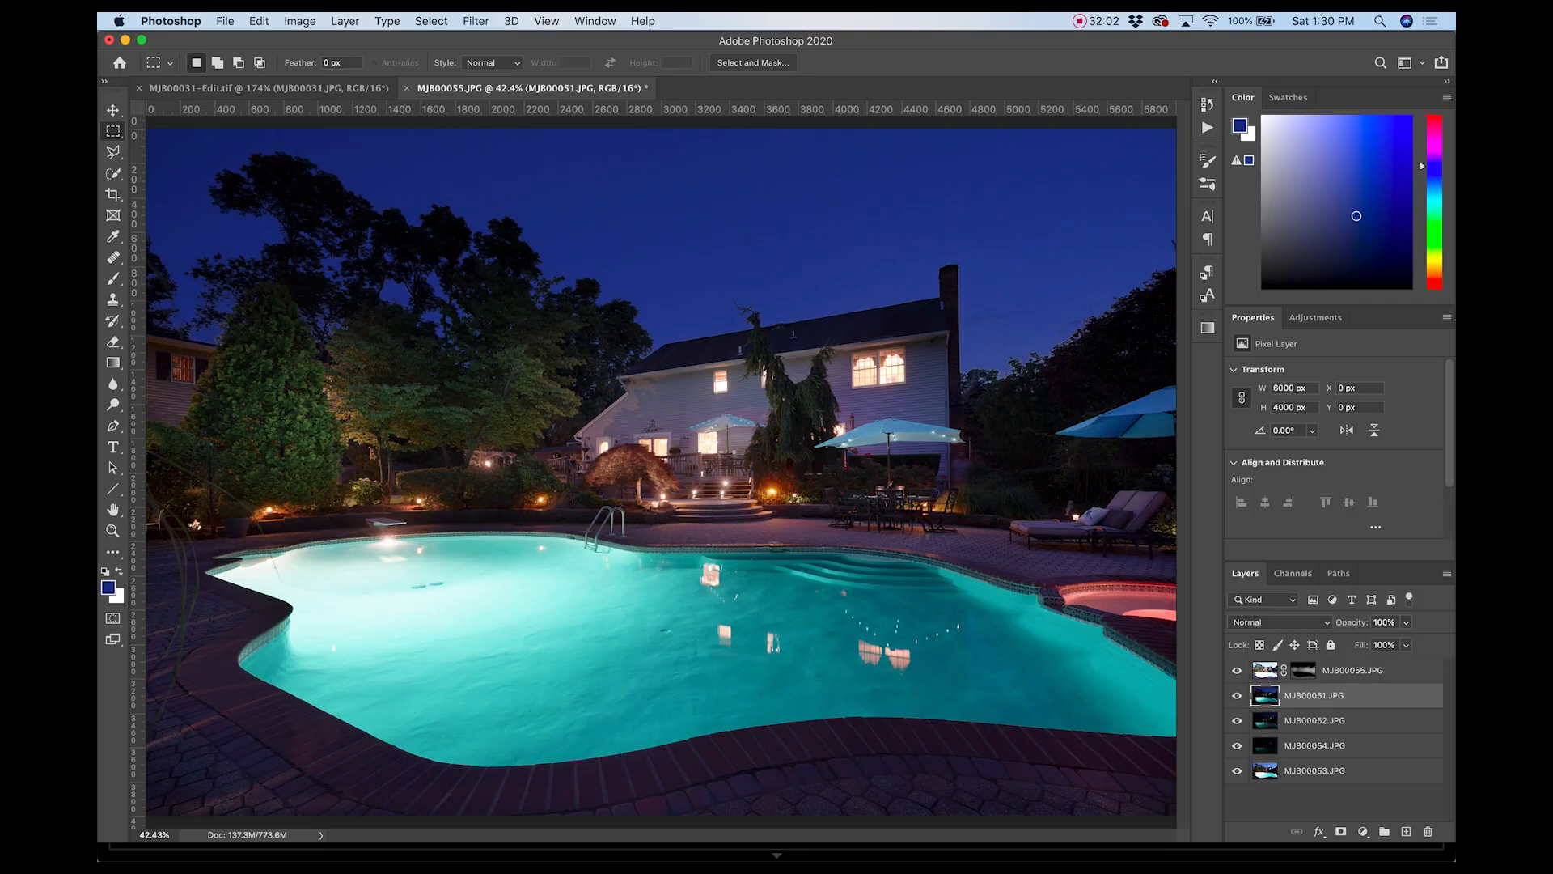
key("super+shift+bracketright")
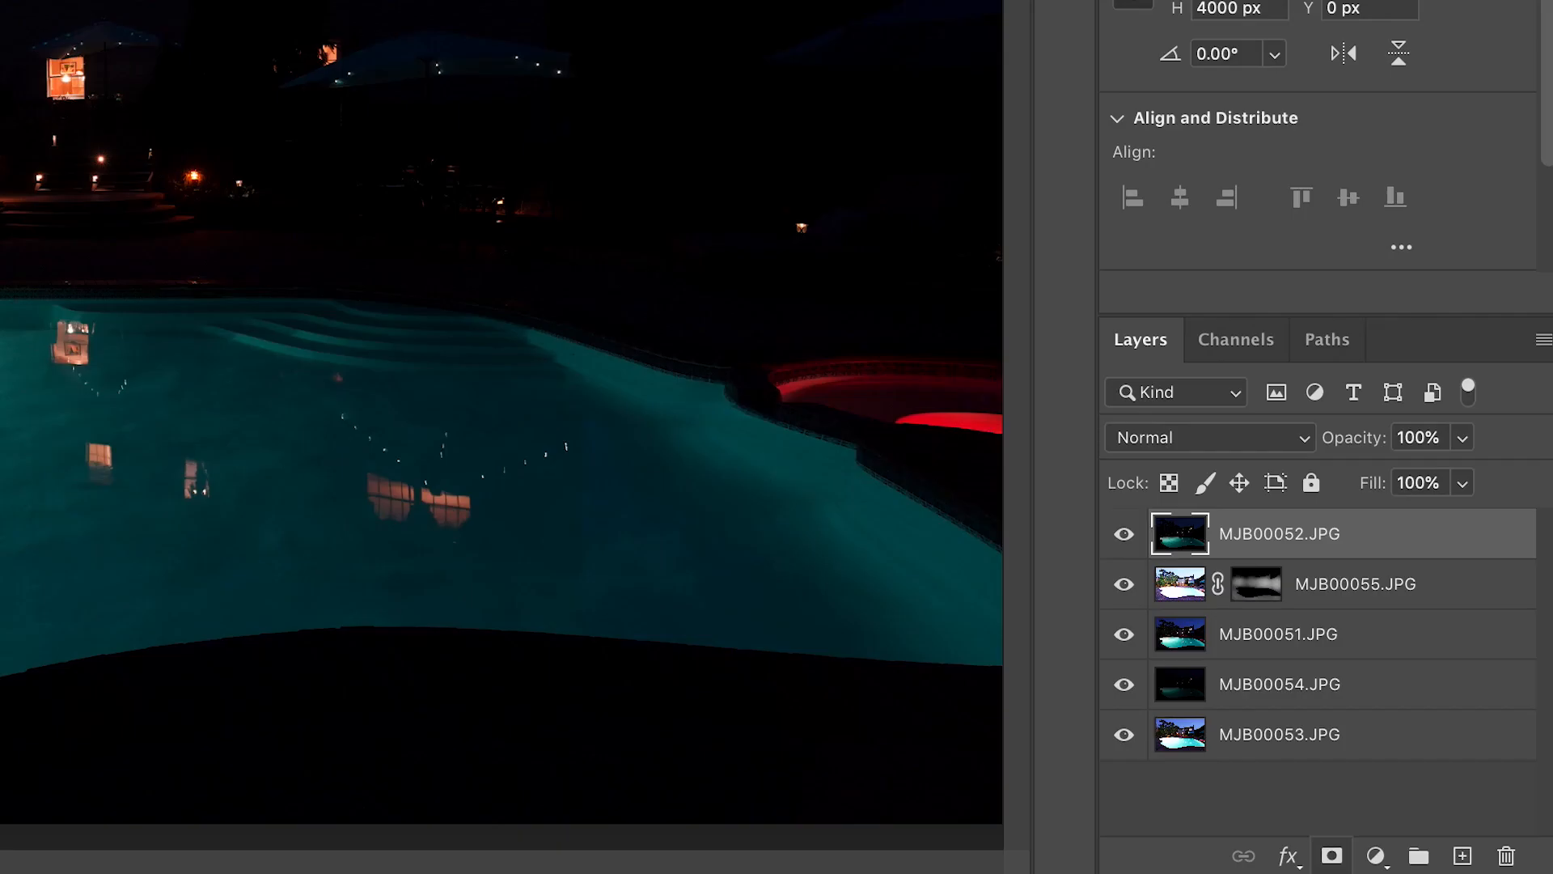
Add a black layer mask to MJB00052.JPG and paint white over the brightest pool water to bring in the darker exposure.
left_click(1340, 831)
key("super+i")
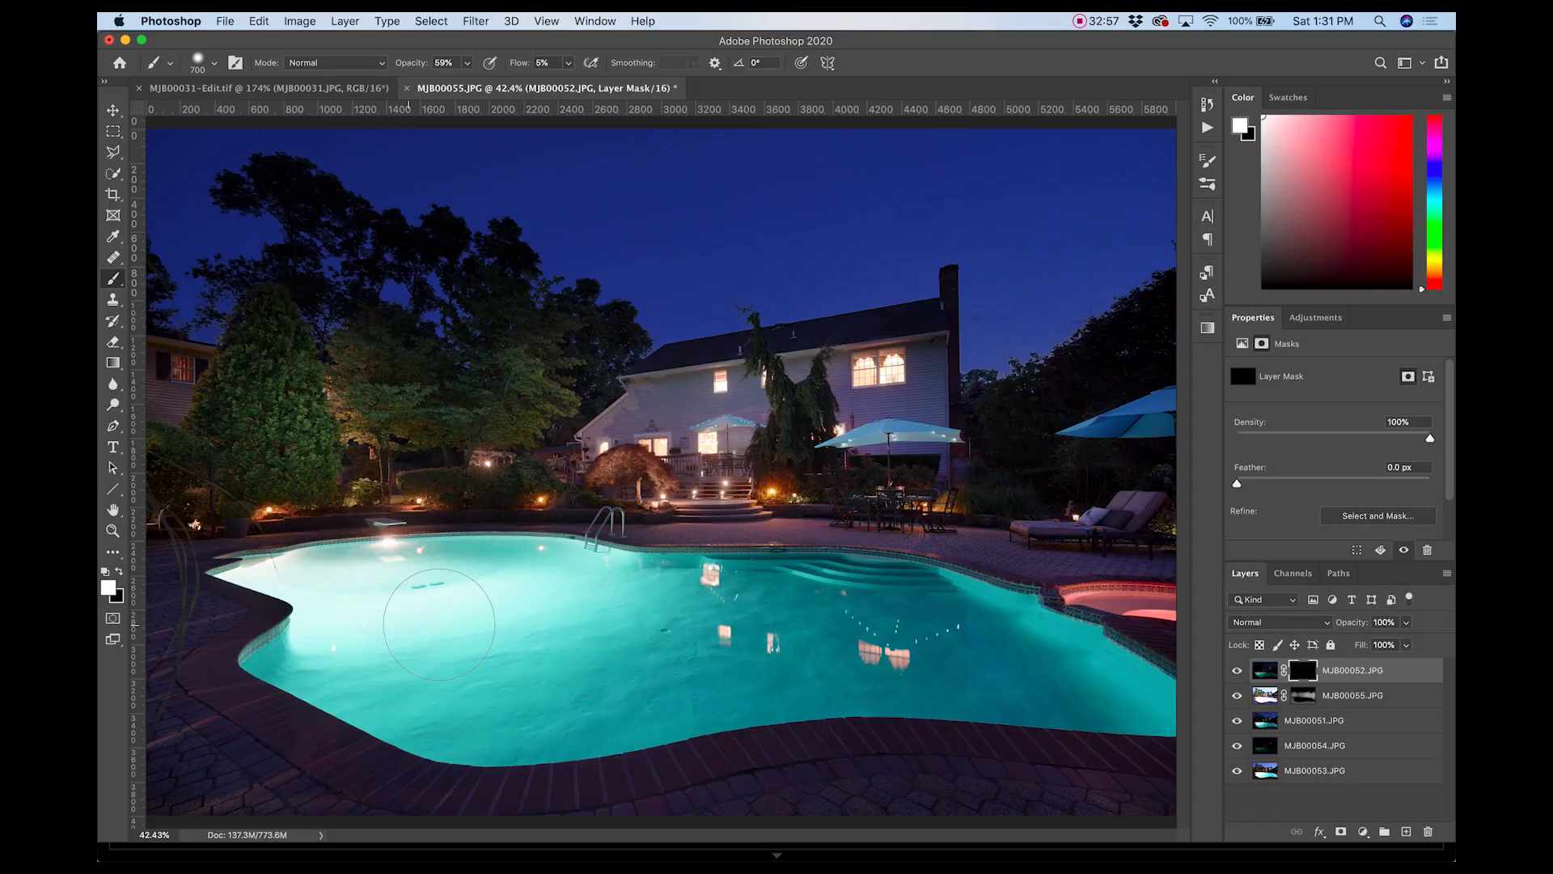
mouse_move(458, 597)
left_mouse_down()
mouse_move(222, 592)
mouse_move(361, 619)
mouse_move(338, 617)
mouse_move(445, 607)
left_mouse_up()
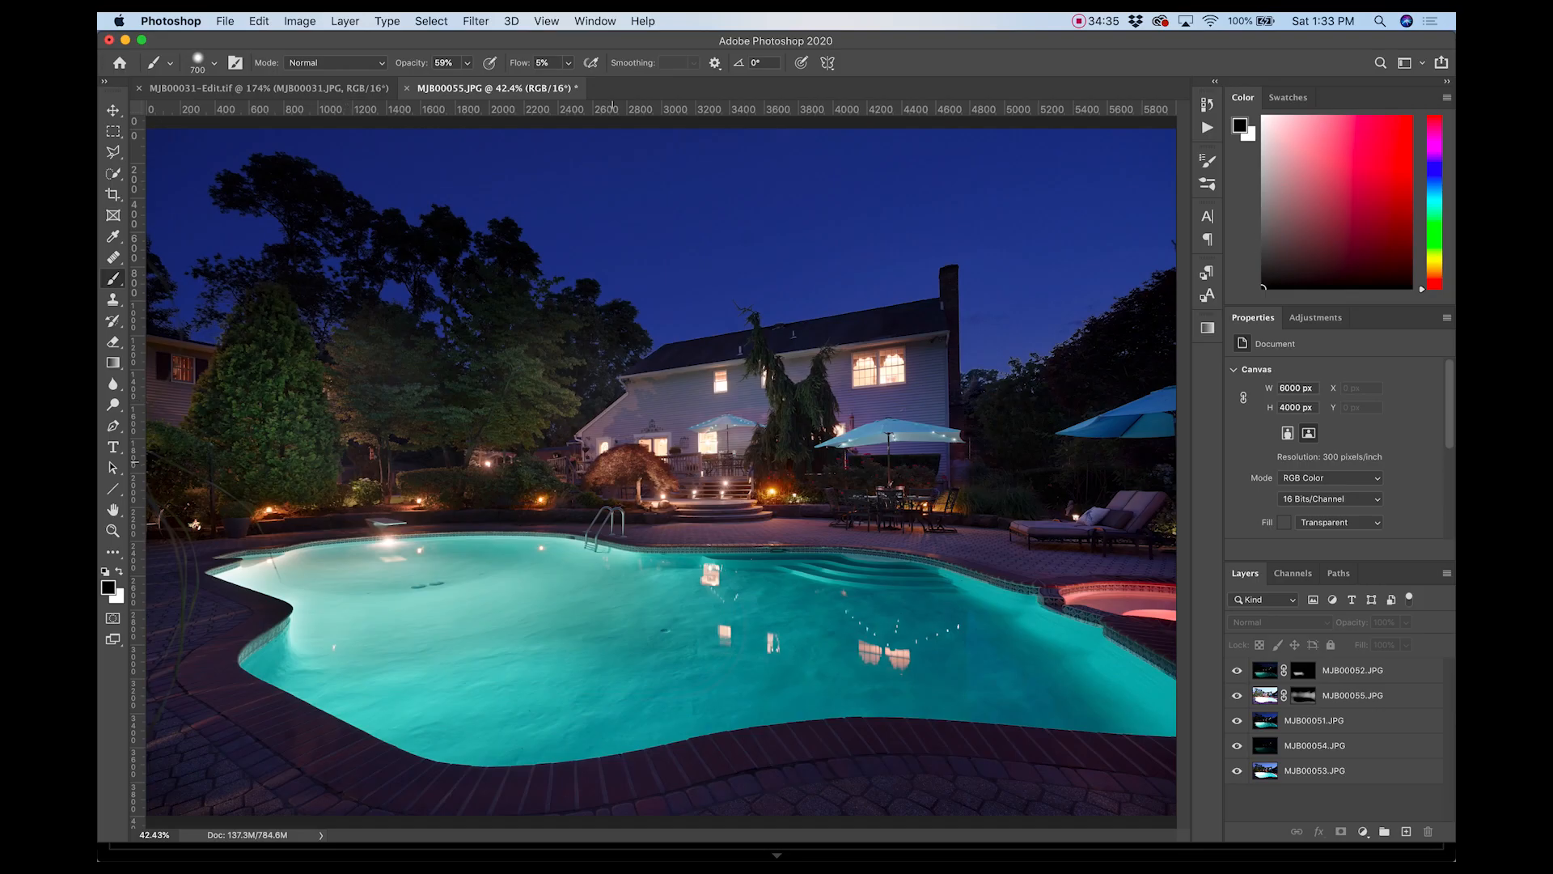
Select all five exposure layers and merge them into a single layer.
left_click(1353, 670)
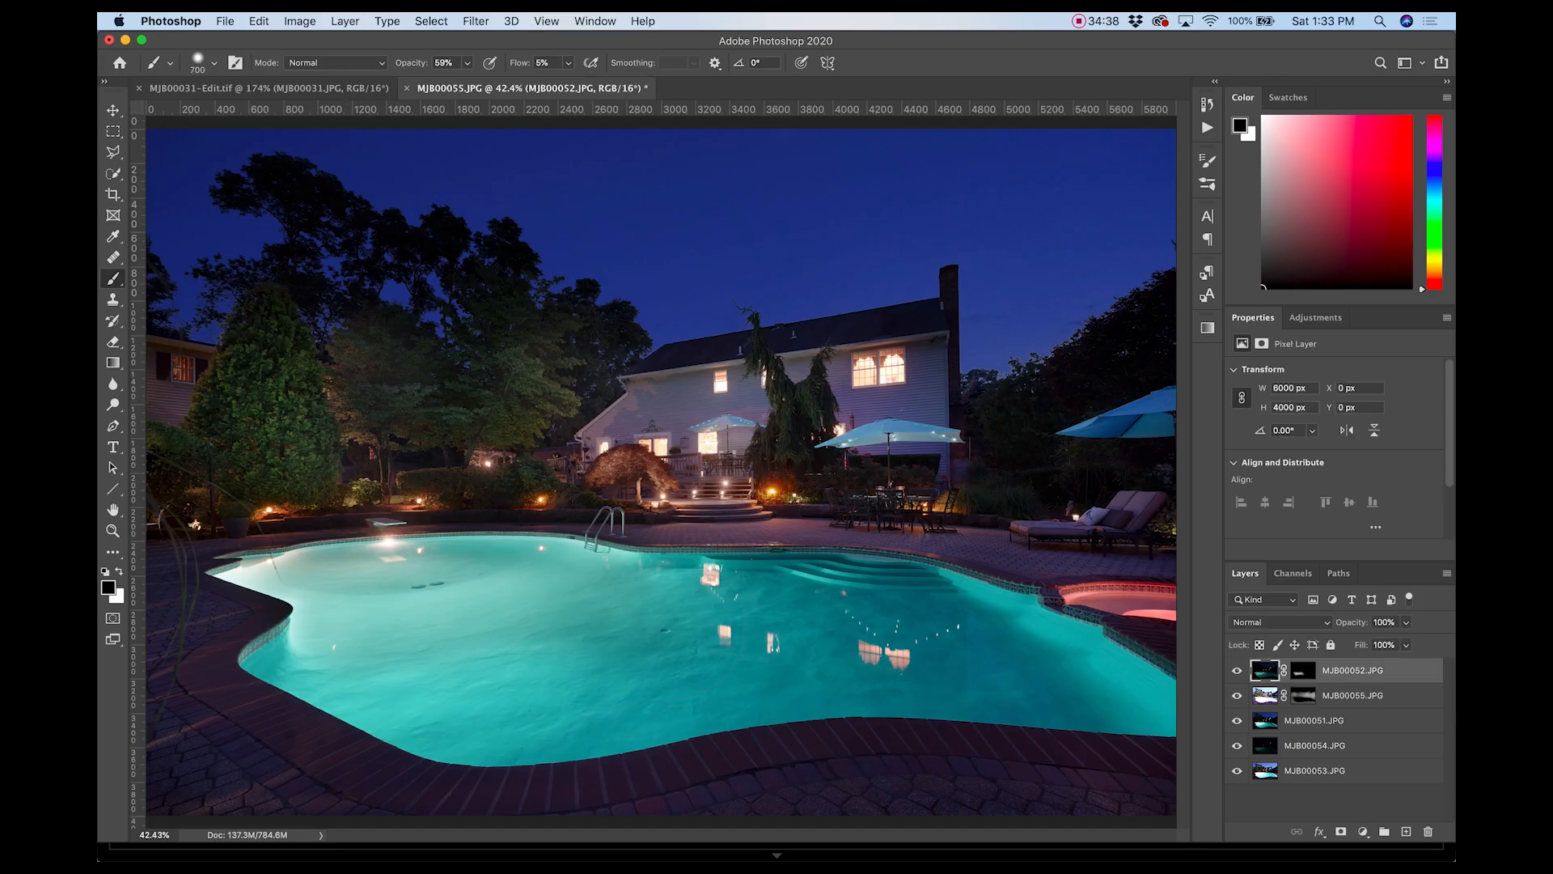
key("alt+super+a")
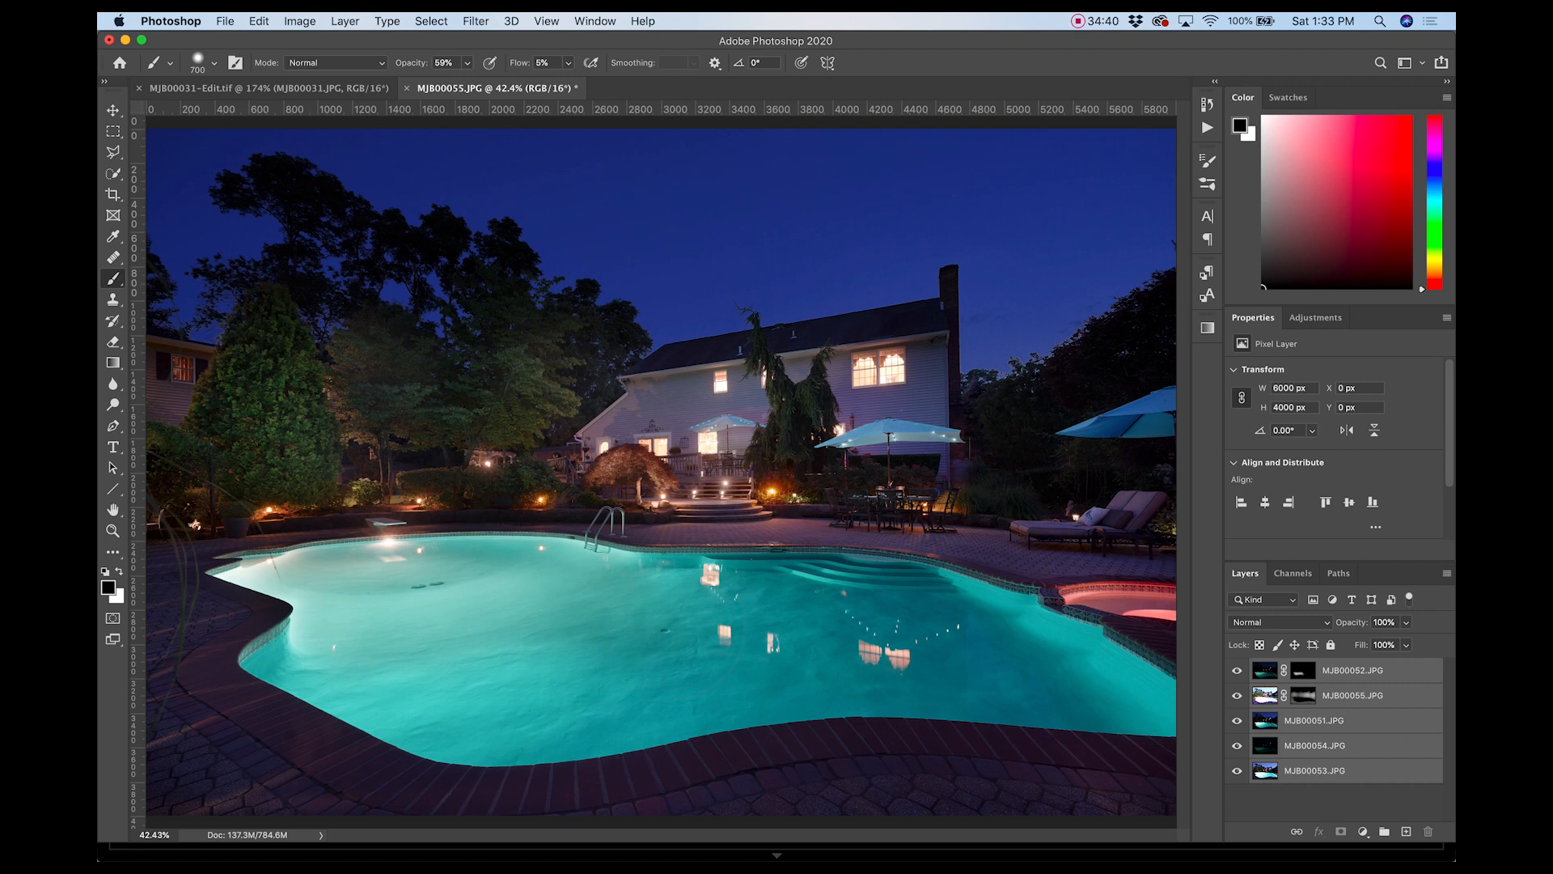
key("super+e")
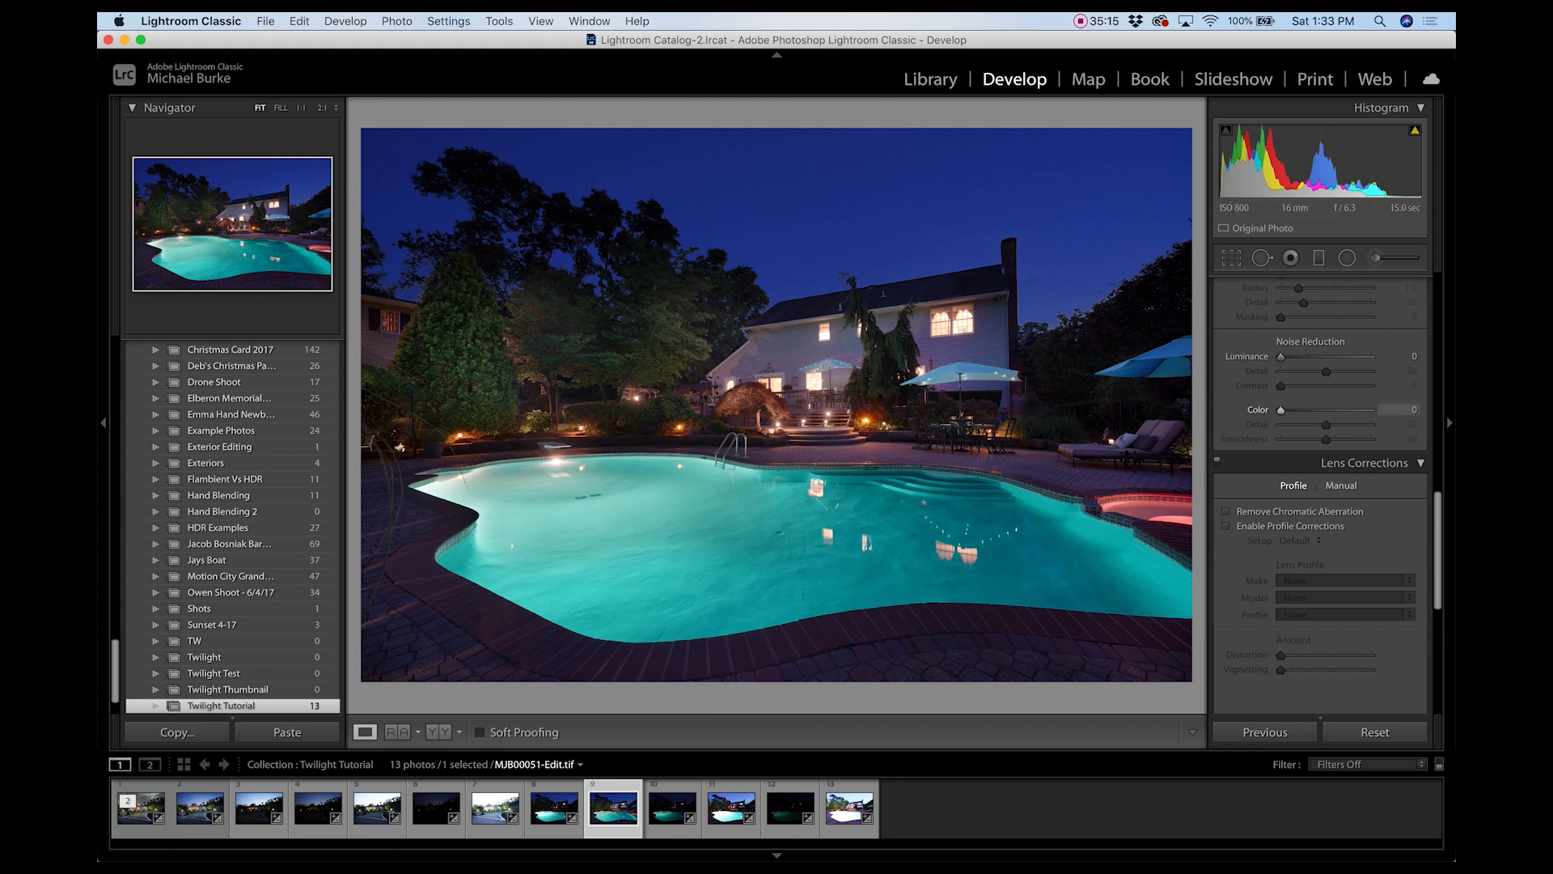
In Lightroom, auto-tone MJB00051-Edit.tif and refine it to Exposure +0.60, Highlights −38, Shadows +40, Whites +10, Blacks −17, Clarity +20 and Dehaze +3.
scroll(1320, 485, "up", 10)
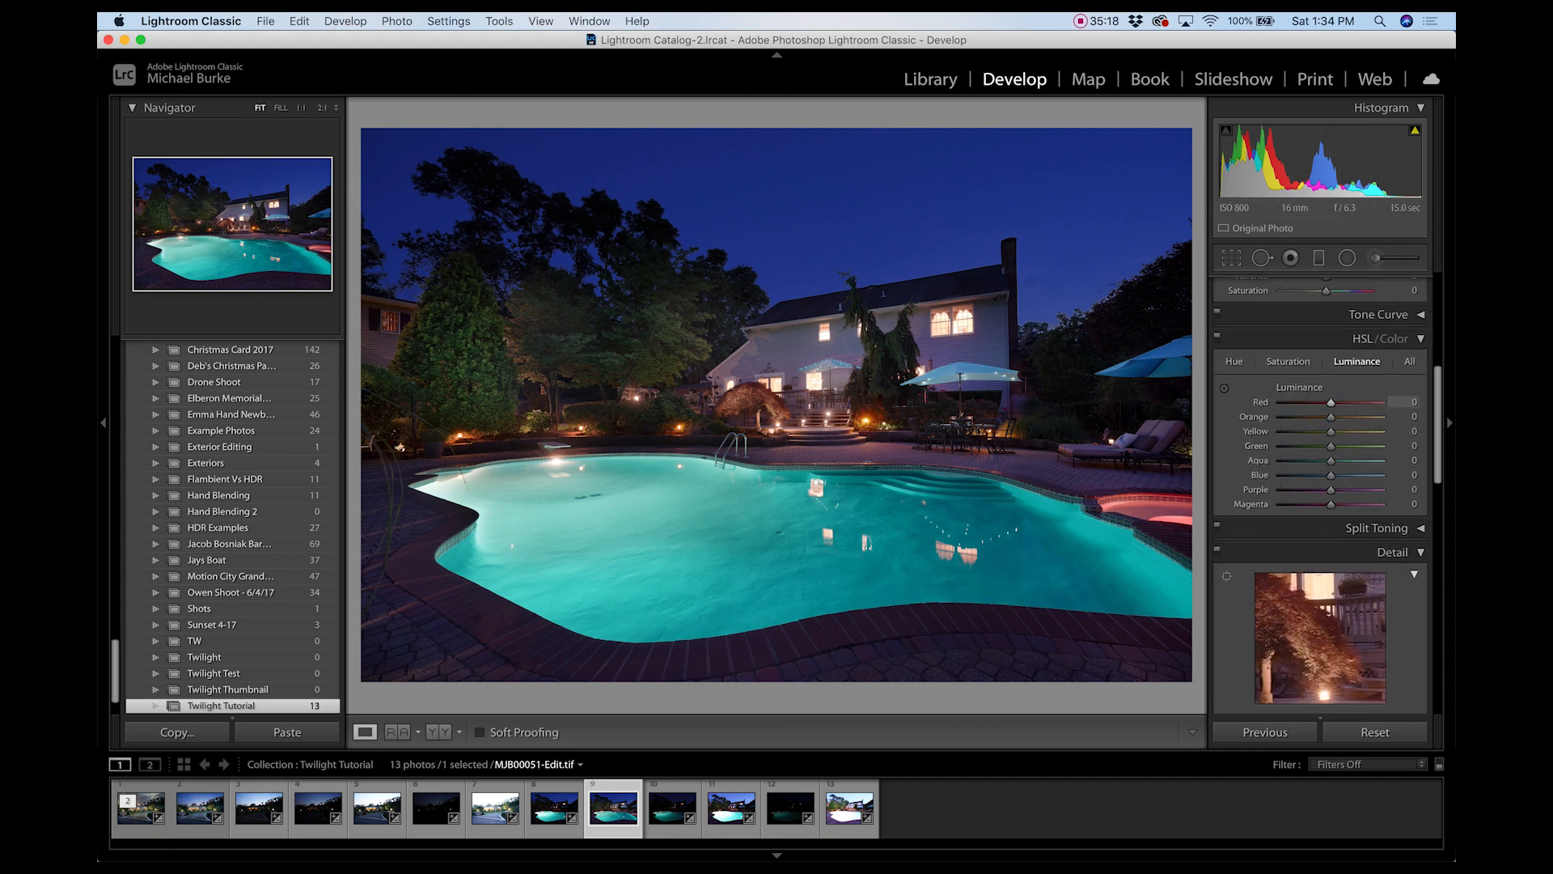
scroll(1321, 485, "up", 8)
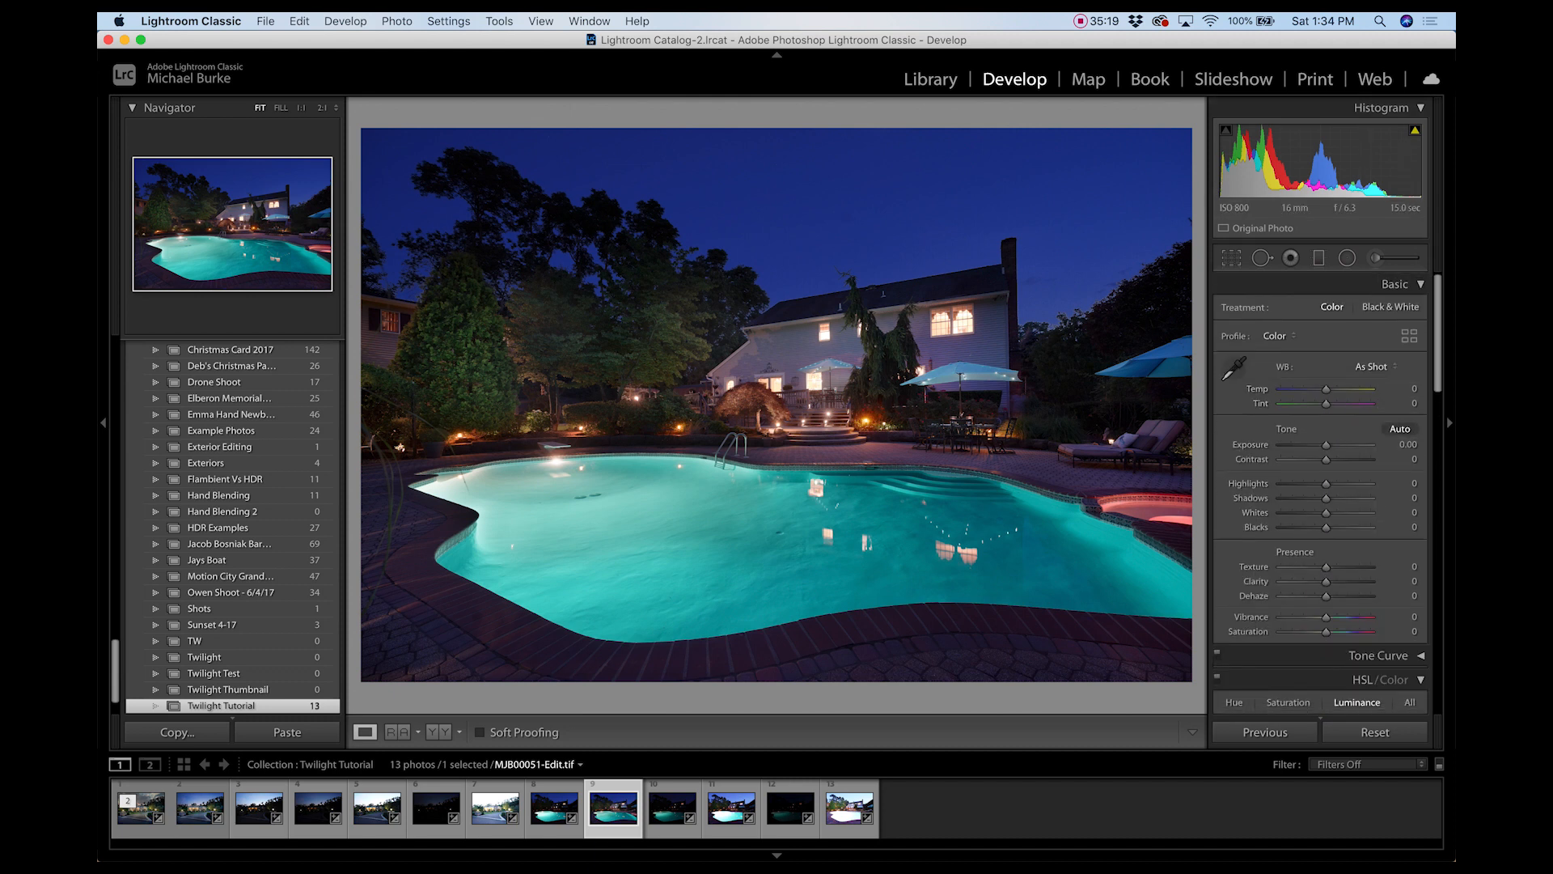
key("super+u")
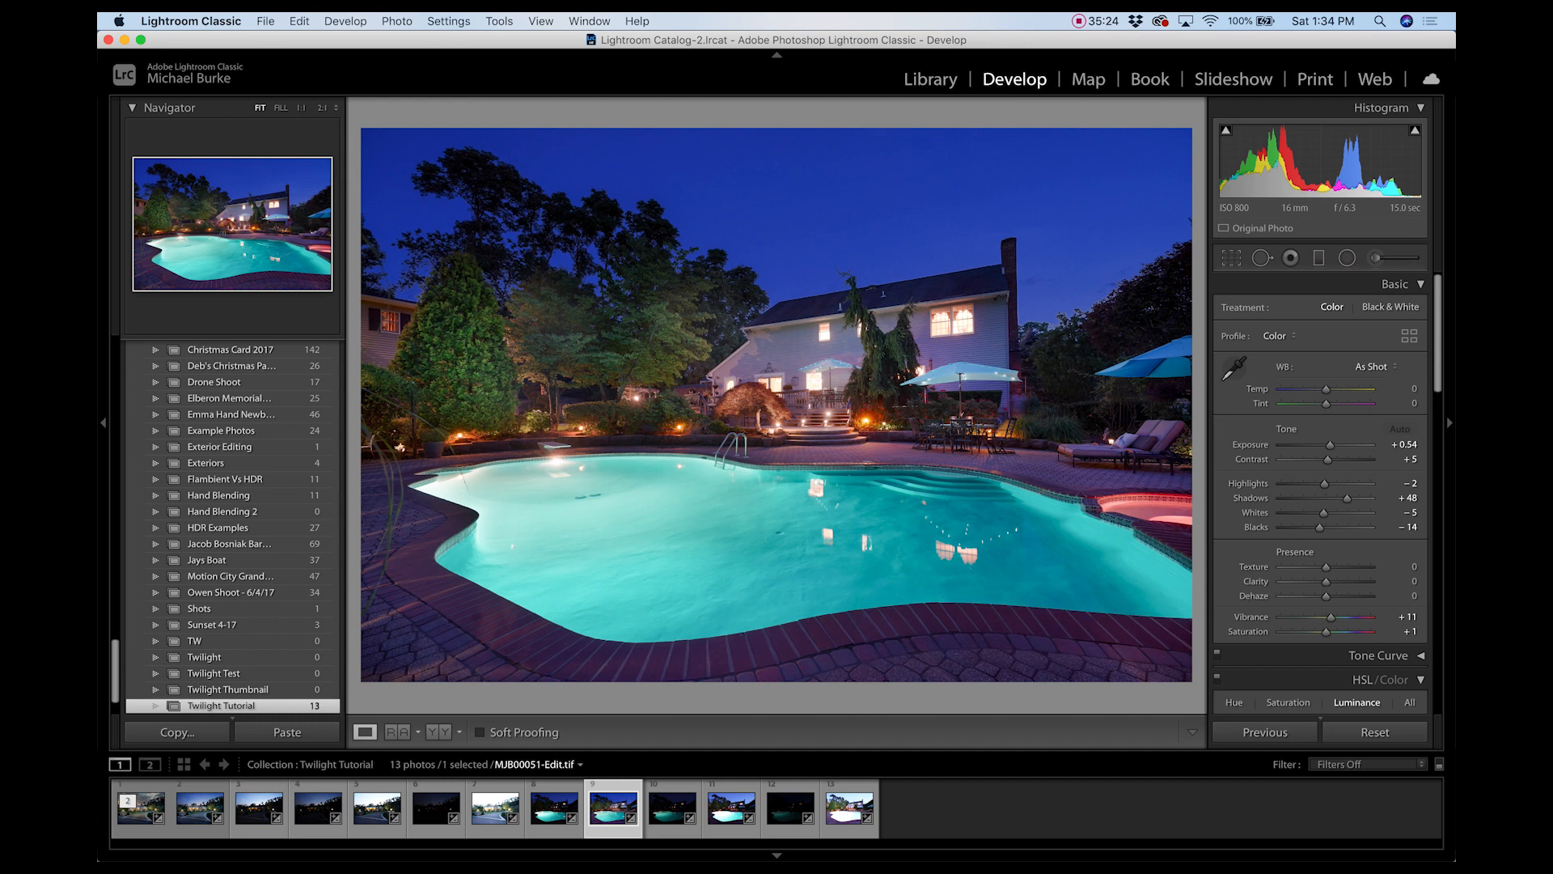
left_click_drag(1324, 483, 1319, 484)
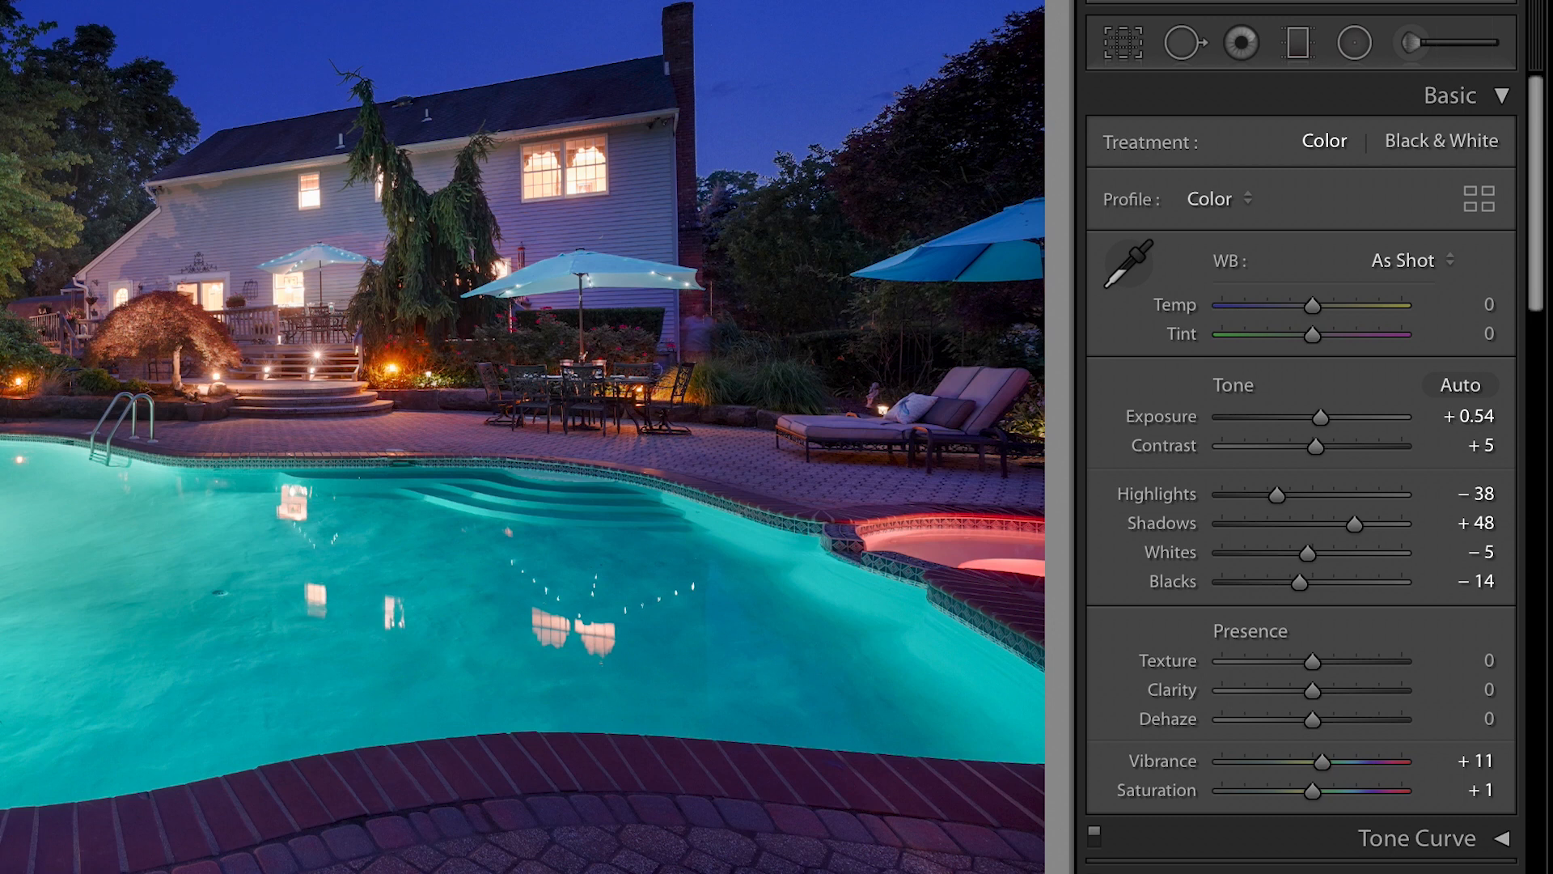
left_click_drag(1313, 690, 1332, 690)
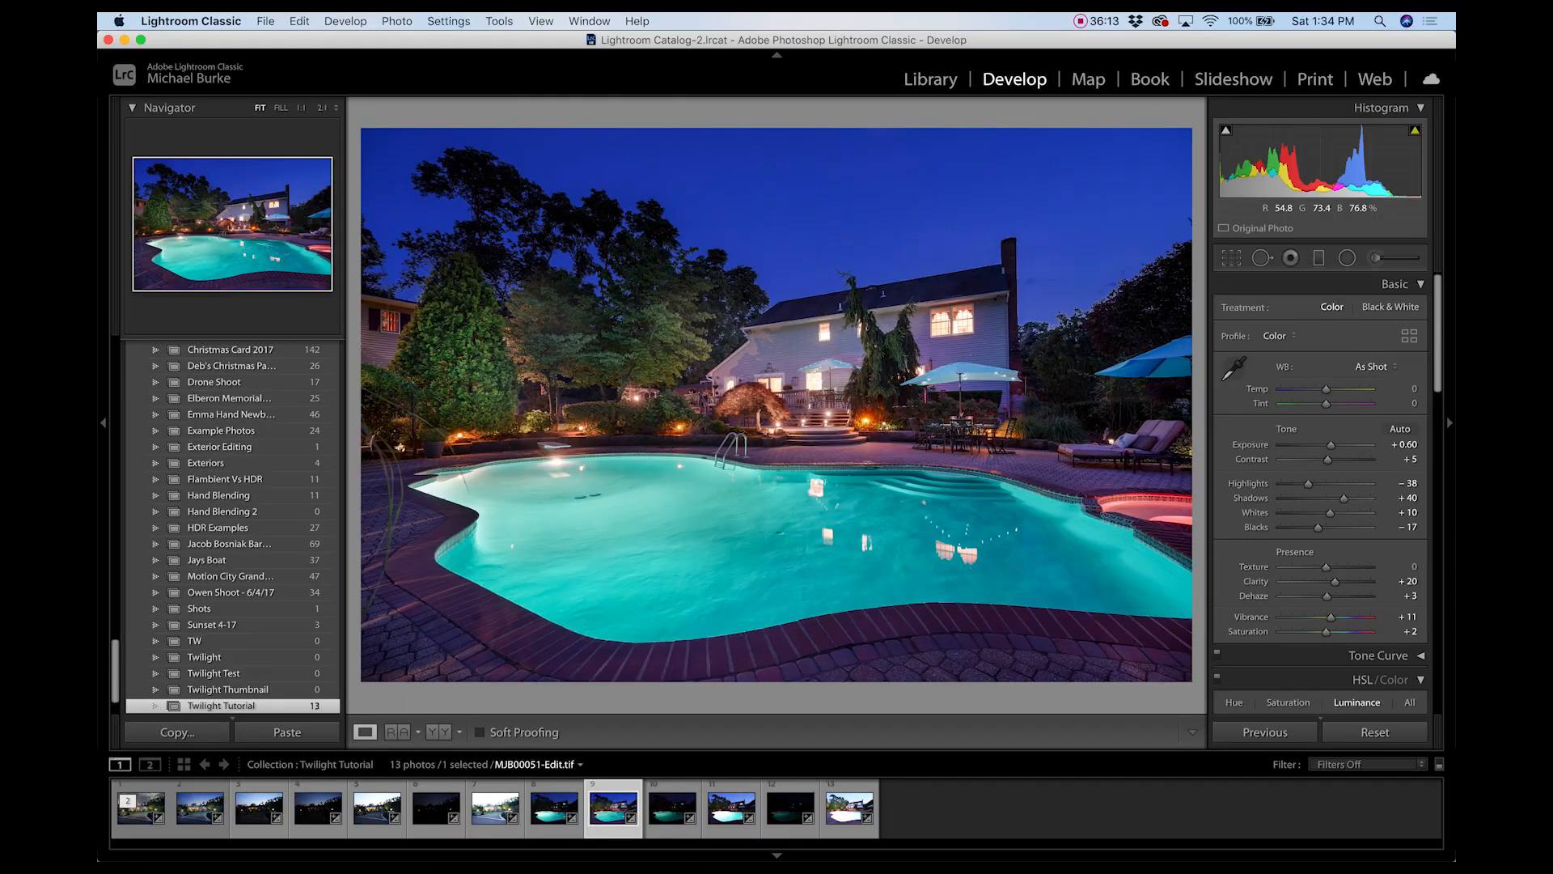
Darken the red spa and the lit patio umbrella with targeted HSL Luminance adjustments, lowering Red to about −52.
key("super+alt+shift+l")
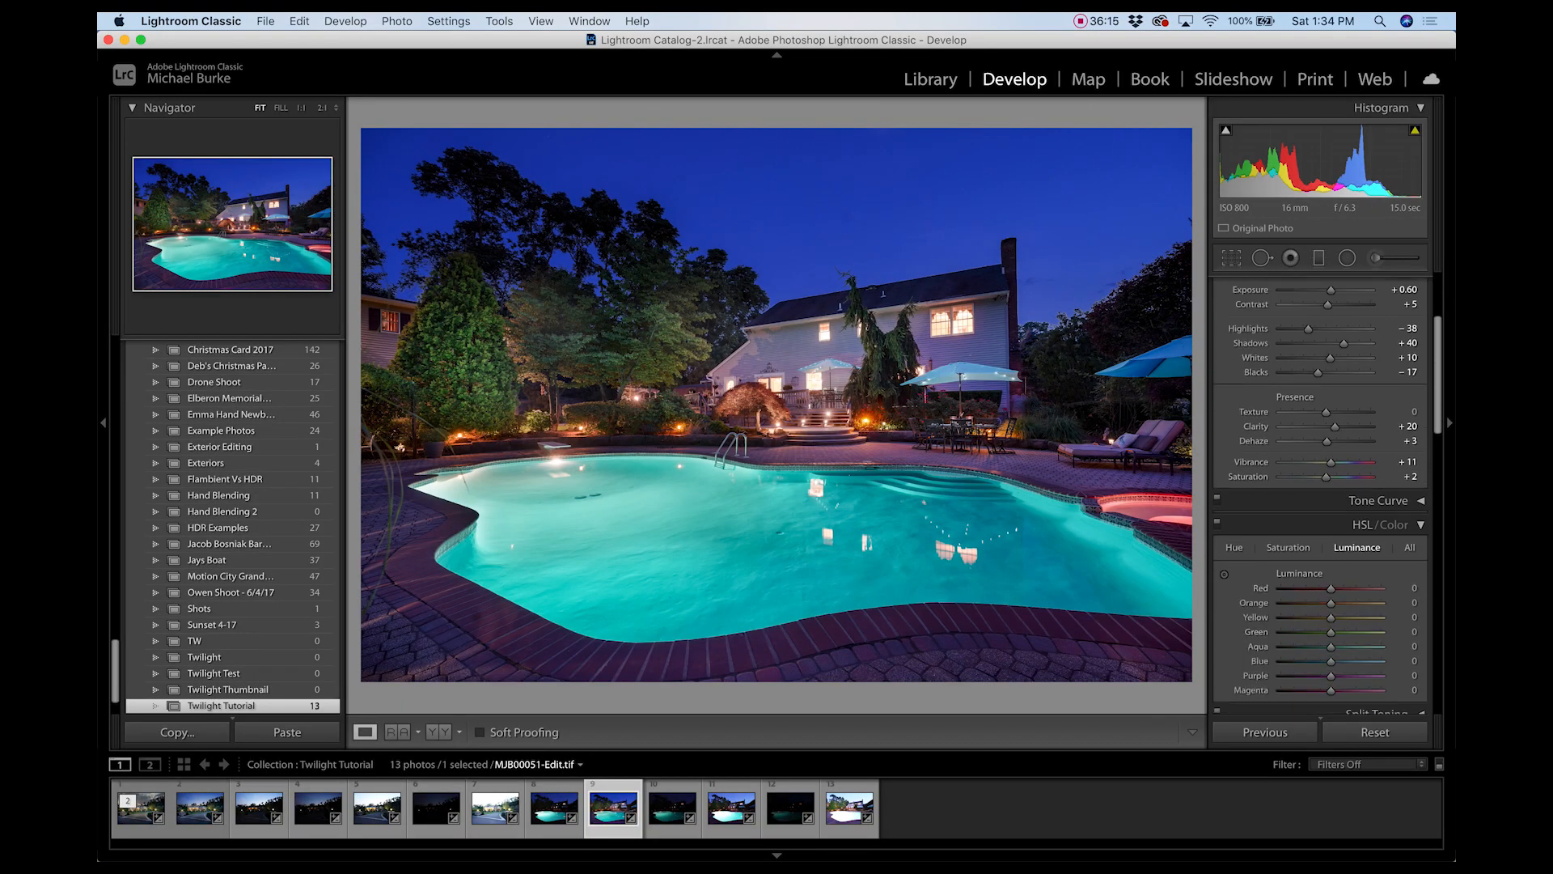
left_click_drag(1143, 506, 1143, 558)
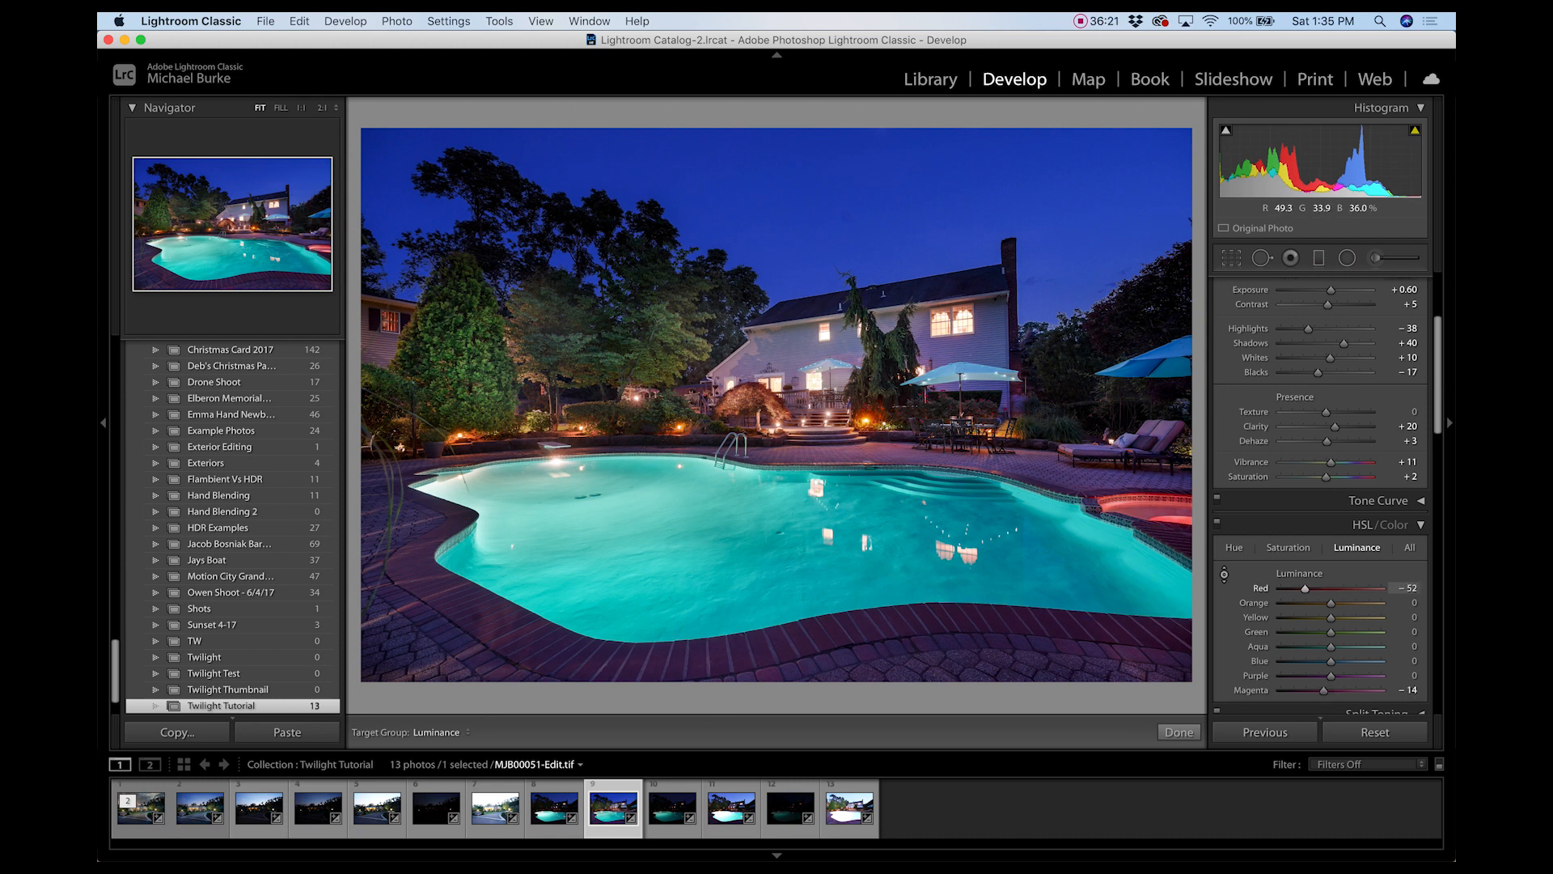
left_click_drag(1143, 561, 1143, 566)
left_click_drag(963, 370, 963, 381)
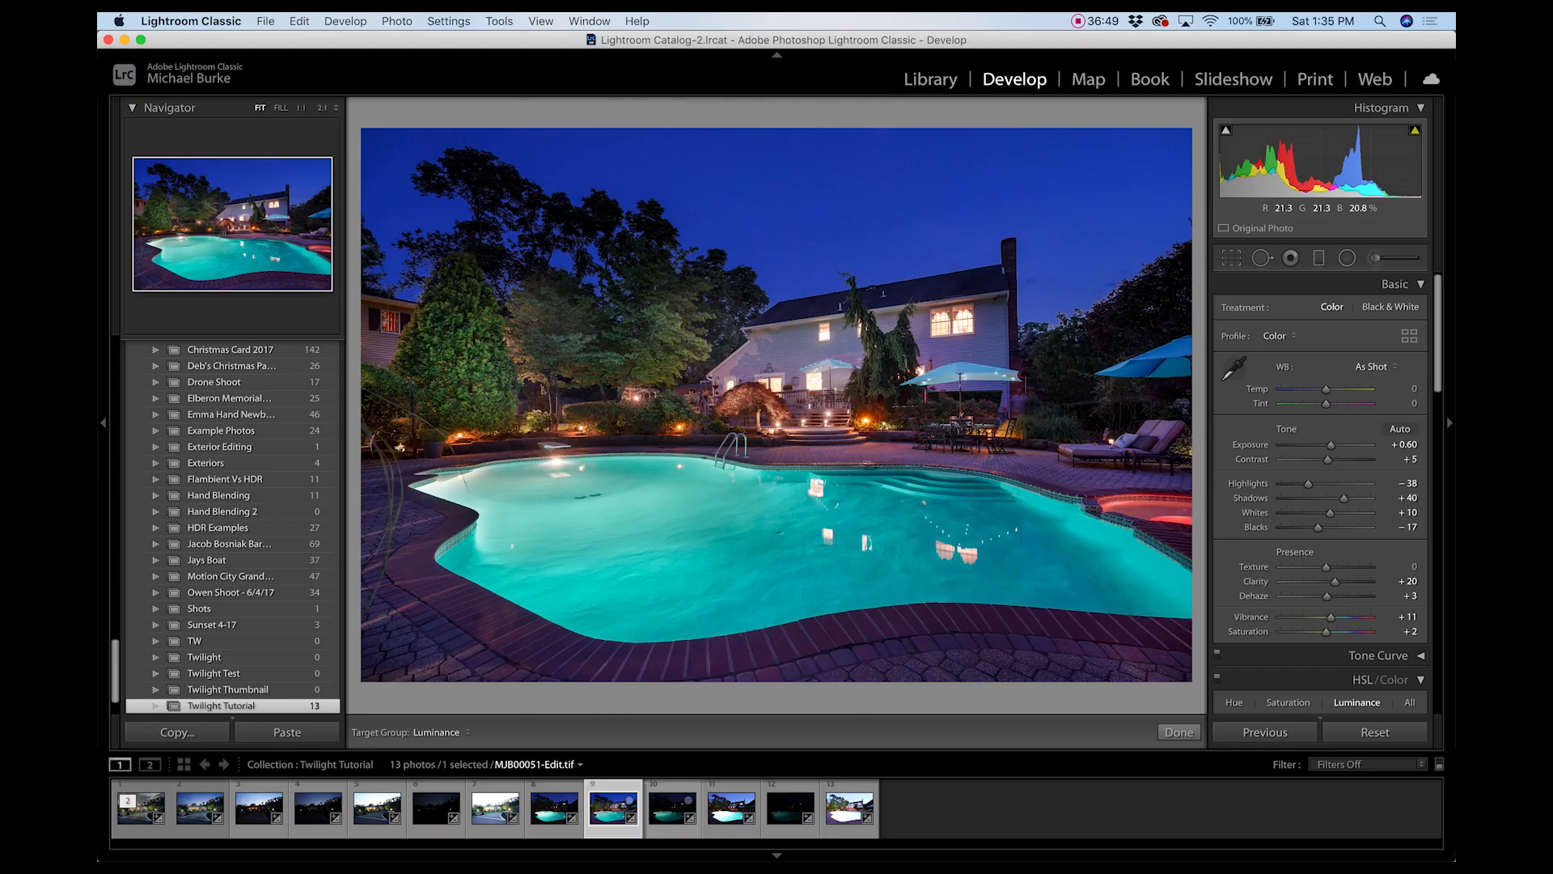
Send the MJB00051-Edit.tif photo from Lightroom to Luminar 4 for editing.
right_click(612, 809)
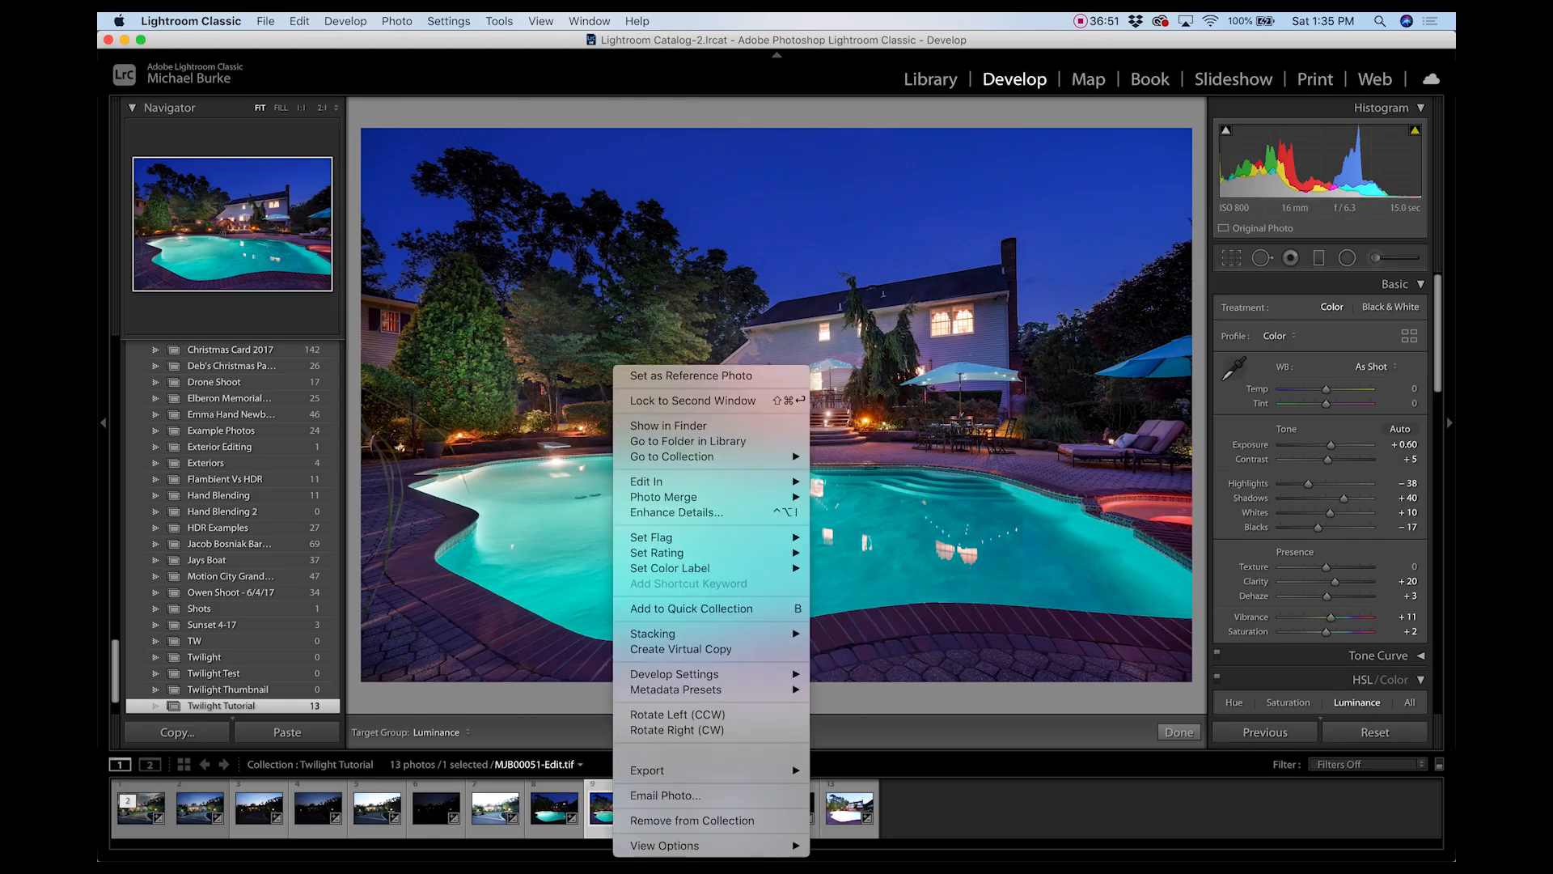
mouse_move(639, 483)
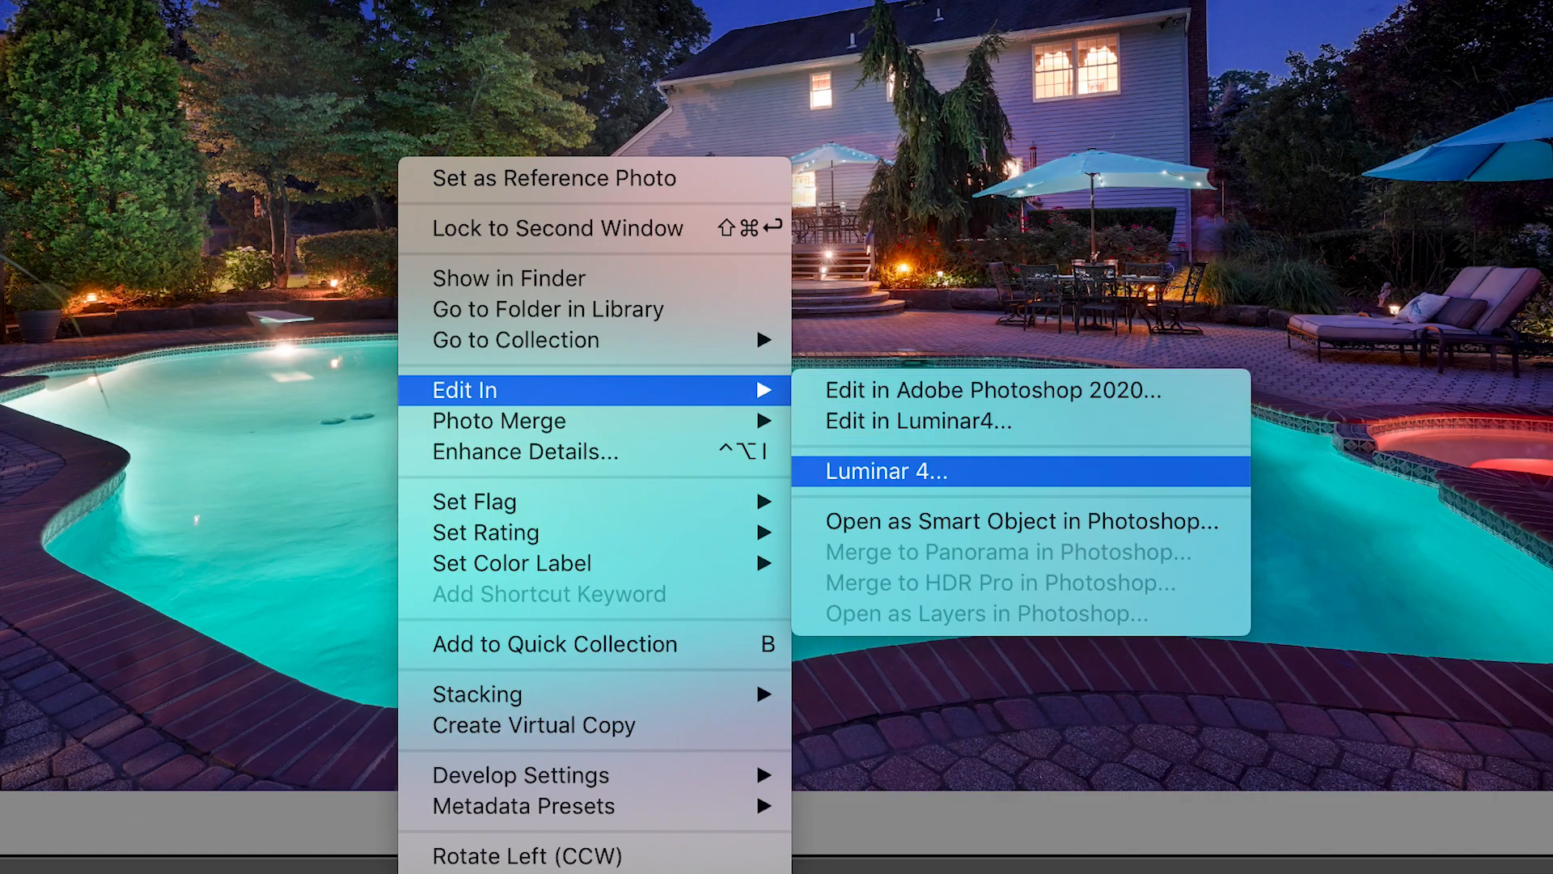
left_click(887, 471)
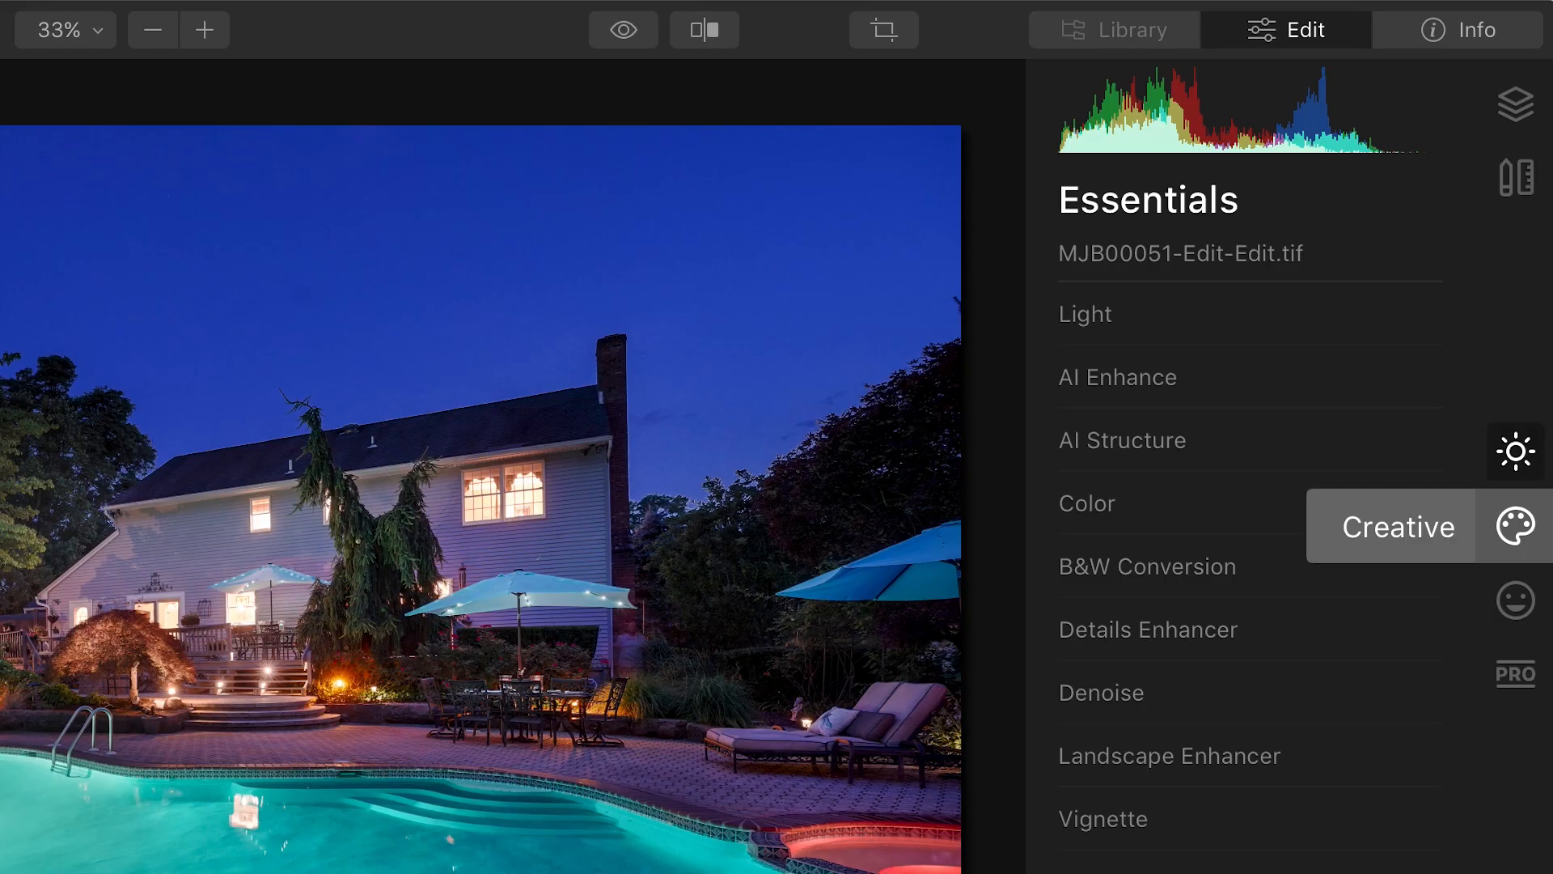
Replace the pool photo's sky with the Sunset 1 preset using AI Sky Replacement.
left_click(1297, 308)
left_click(1173, 314)
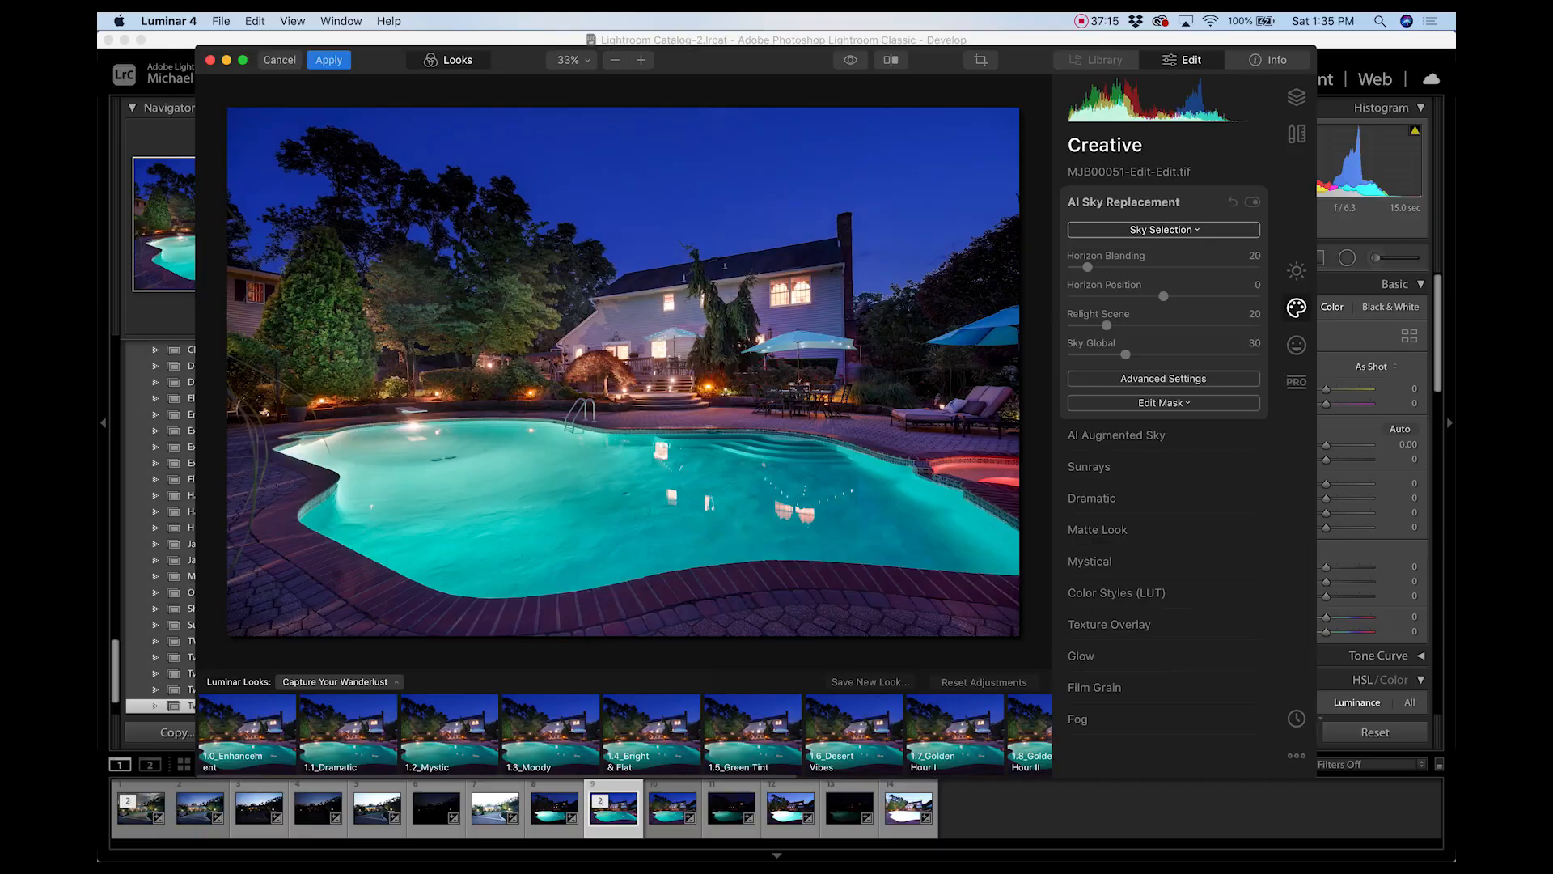
left_click(1245, 369)
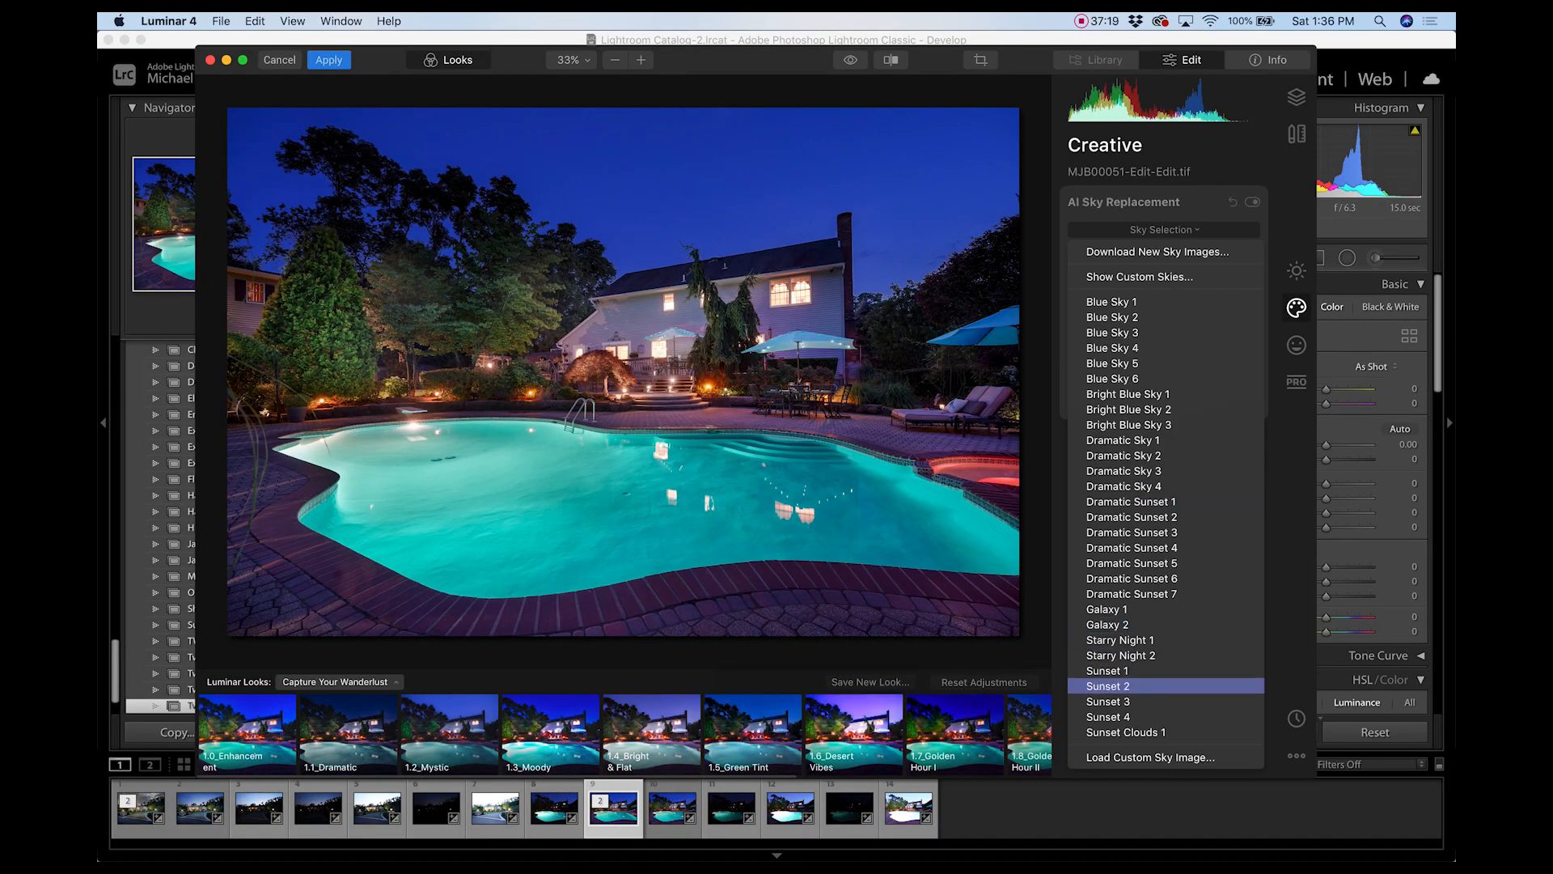
left_click(1109, 671)
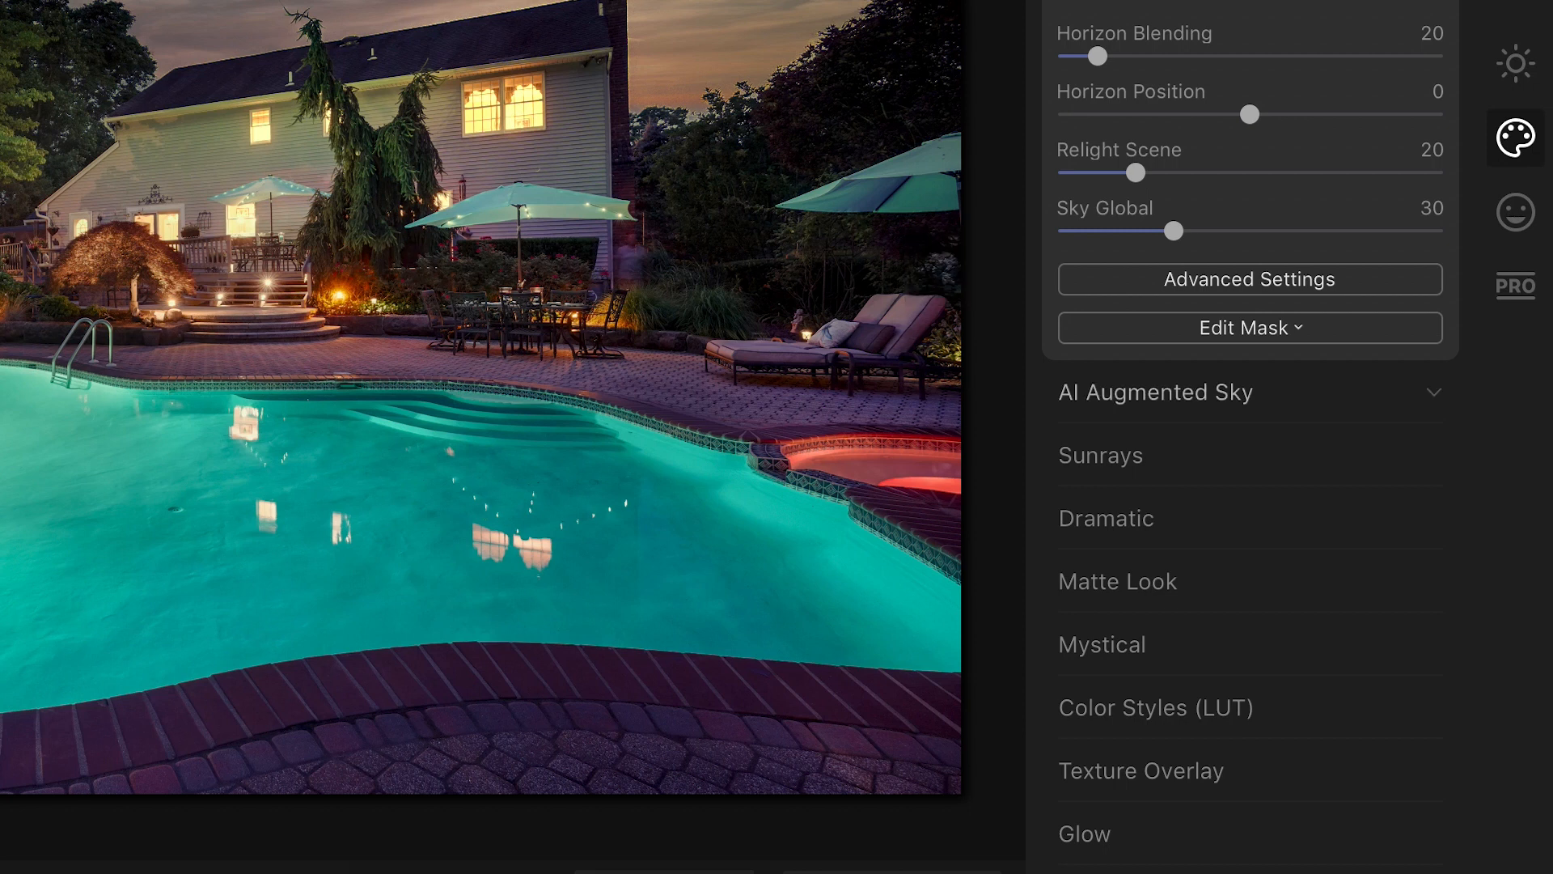
Lower the replacement sky's Sky Exposure in the advanced settings and apply the edit back to Lightroom.
left_click(1250, 279)
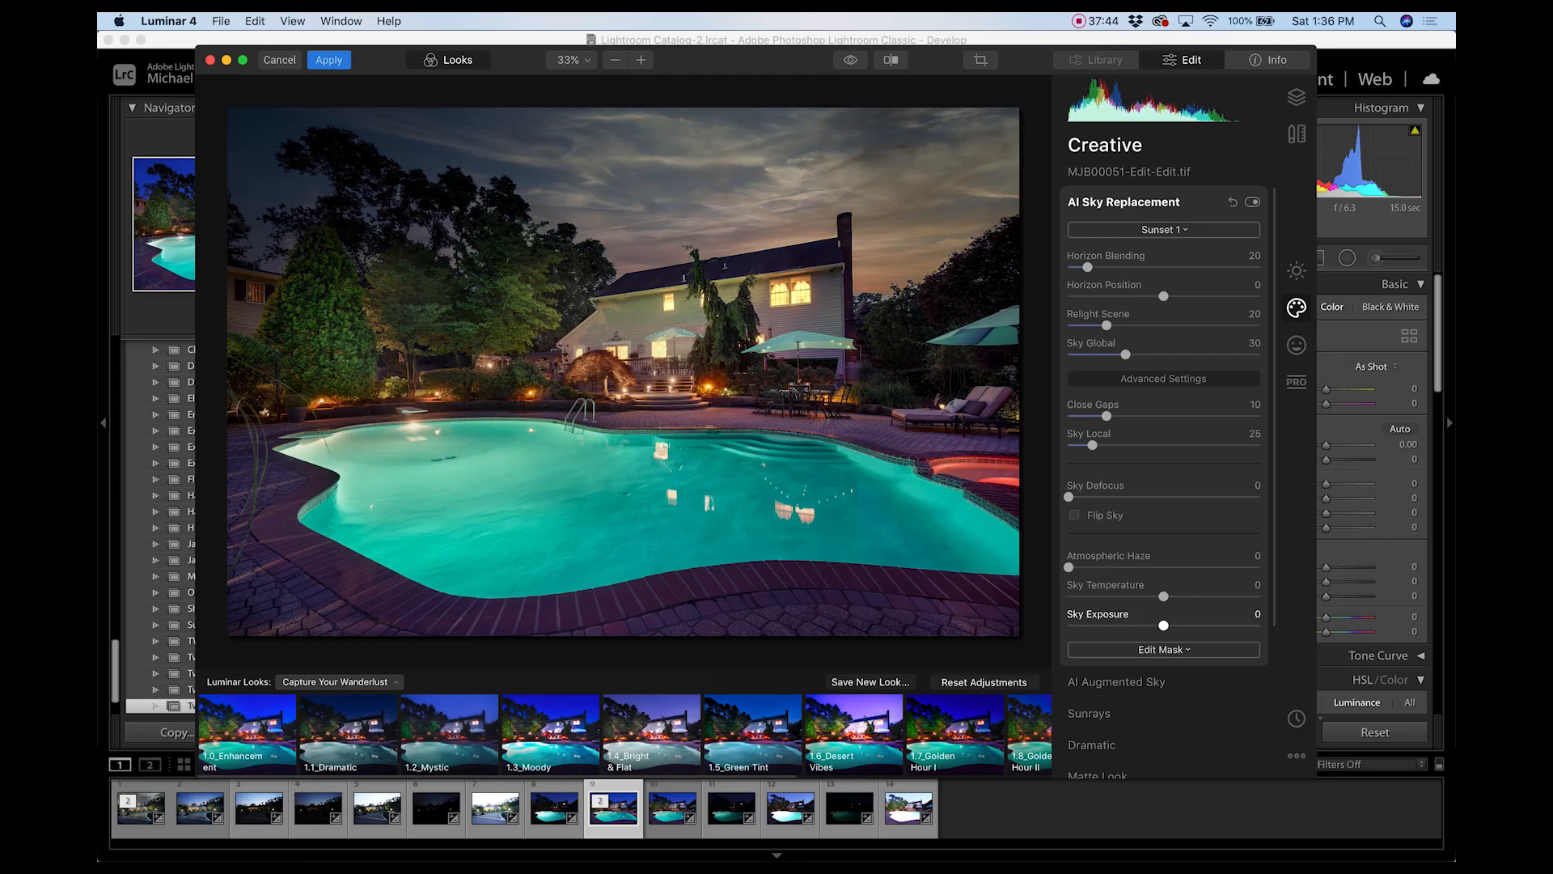
left_click_drag(1163, 625, 1133, 625)
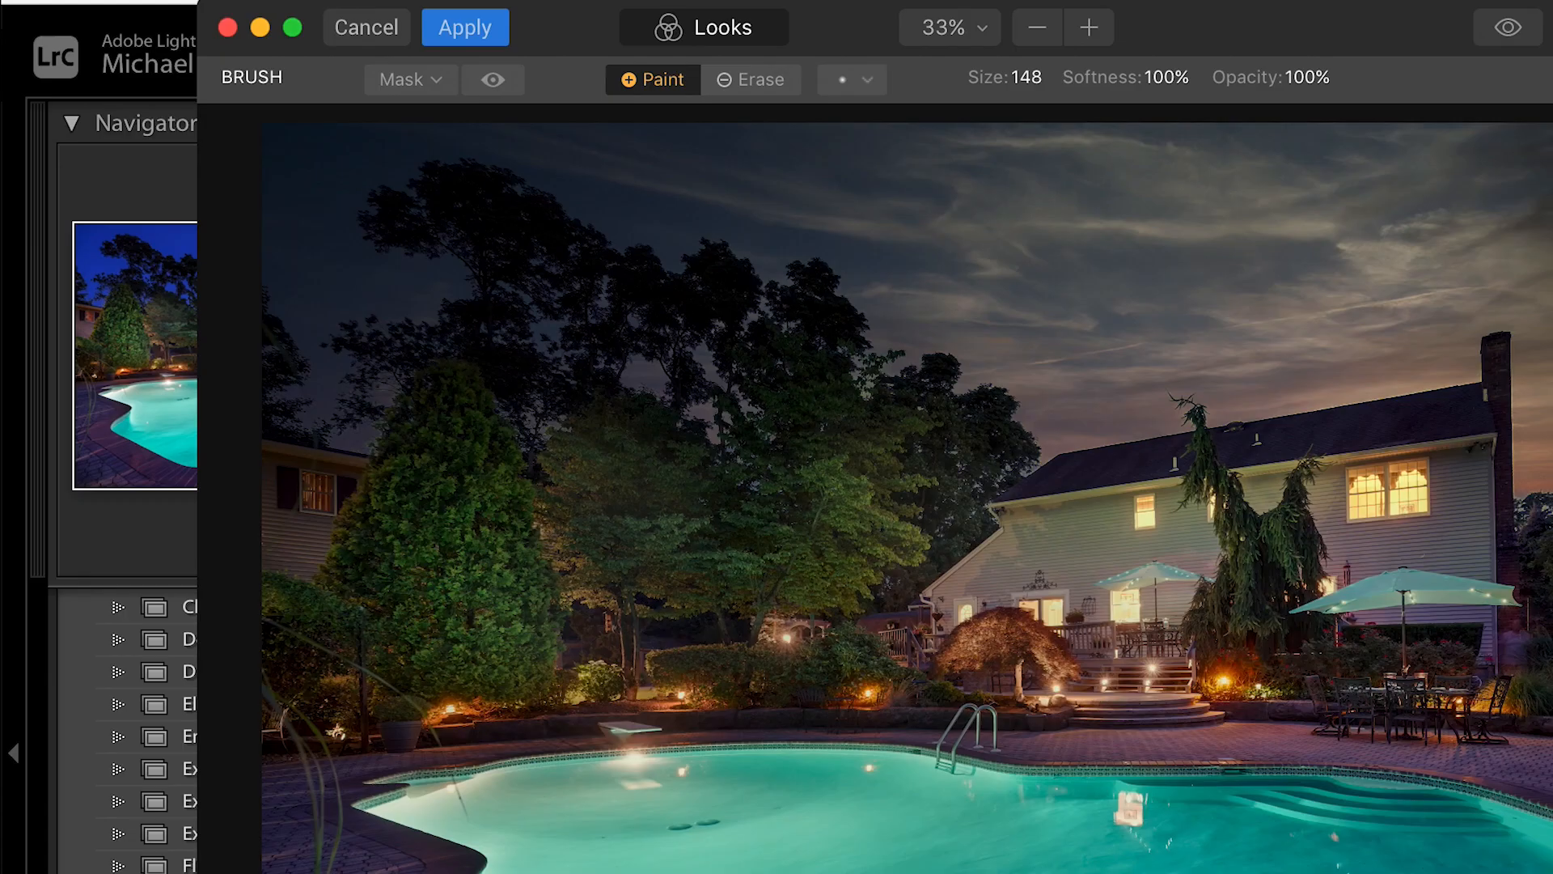
left_click(466, 28)
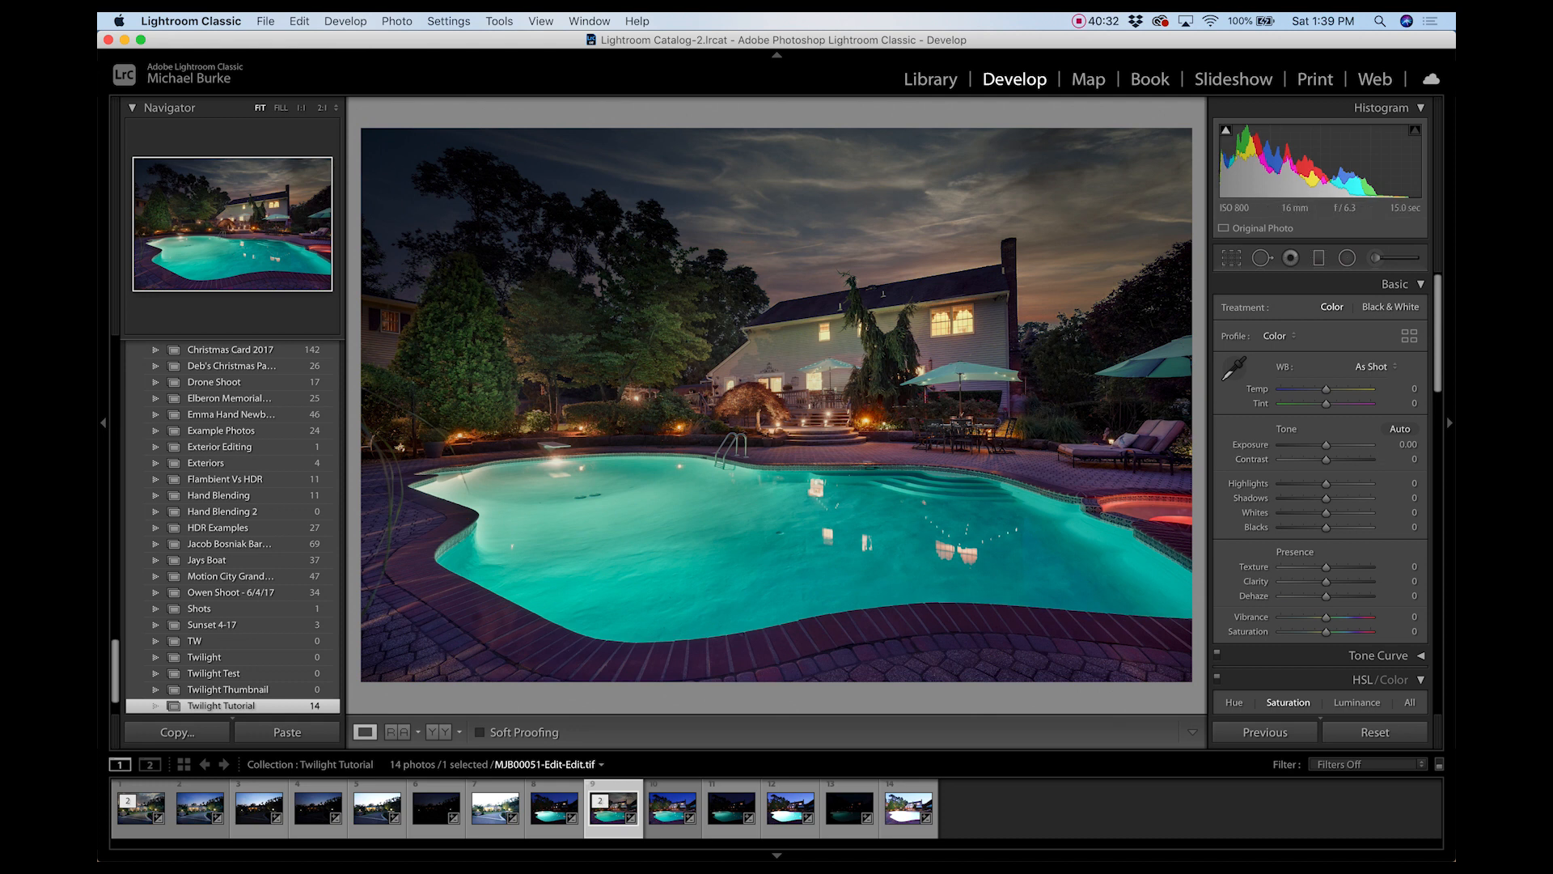
Raise the Exposure of MJB00051-Edit-Edit.tif to +0.45 in Lightroom.
key("Up")
key("Up")
key("Up")
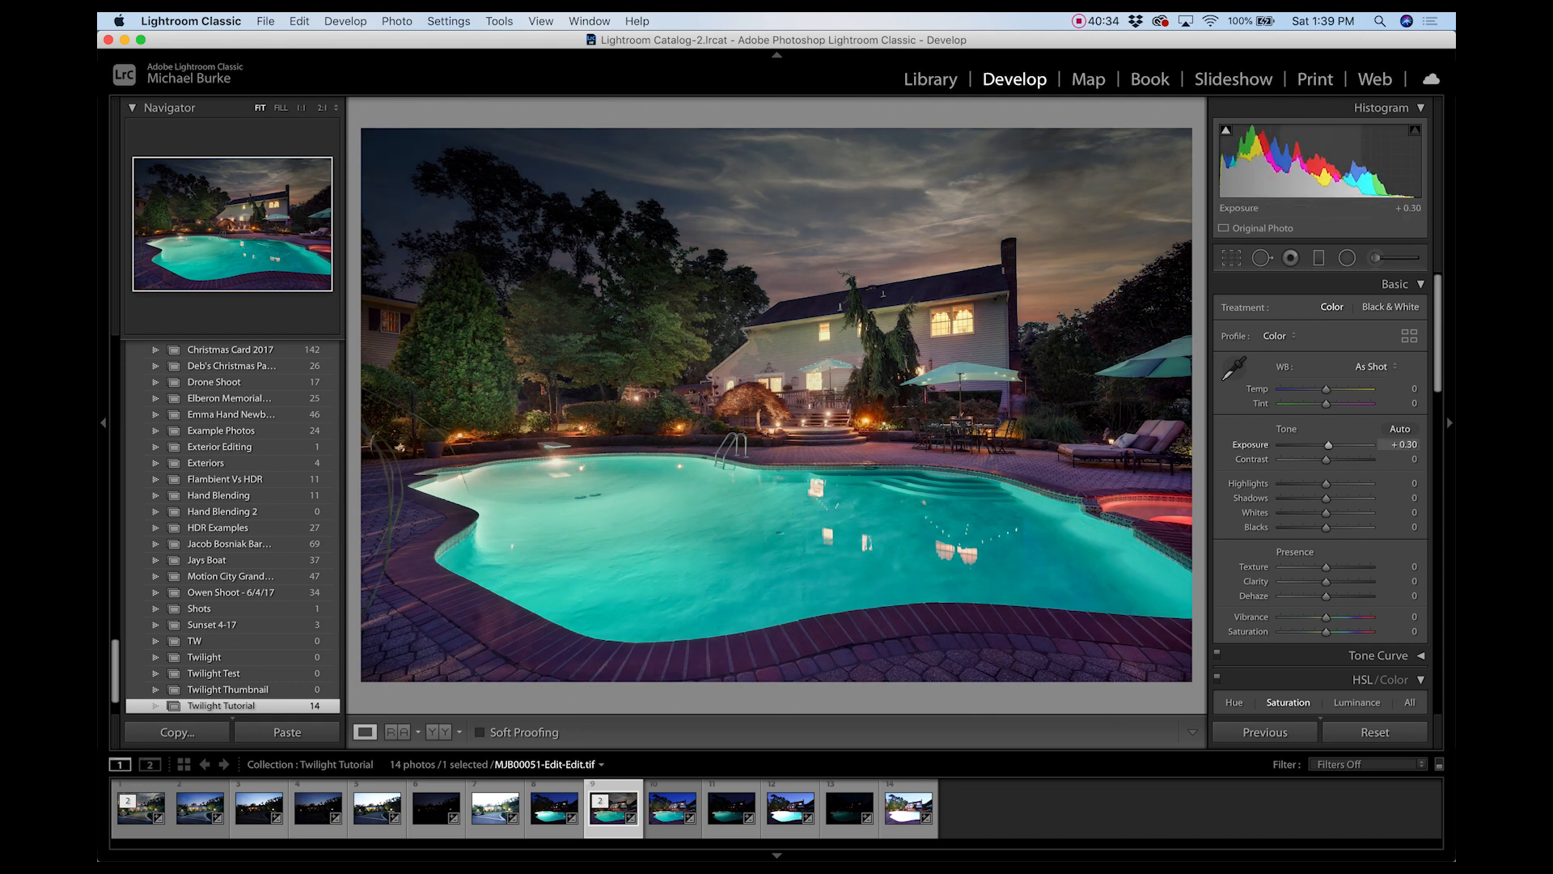
key("Up")
key("Up")
key("Up")
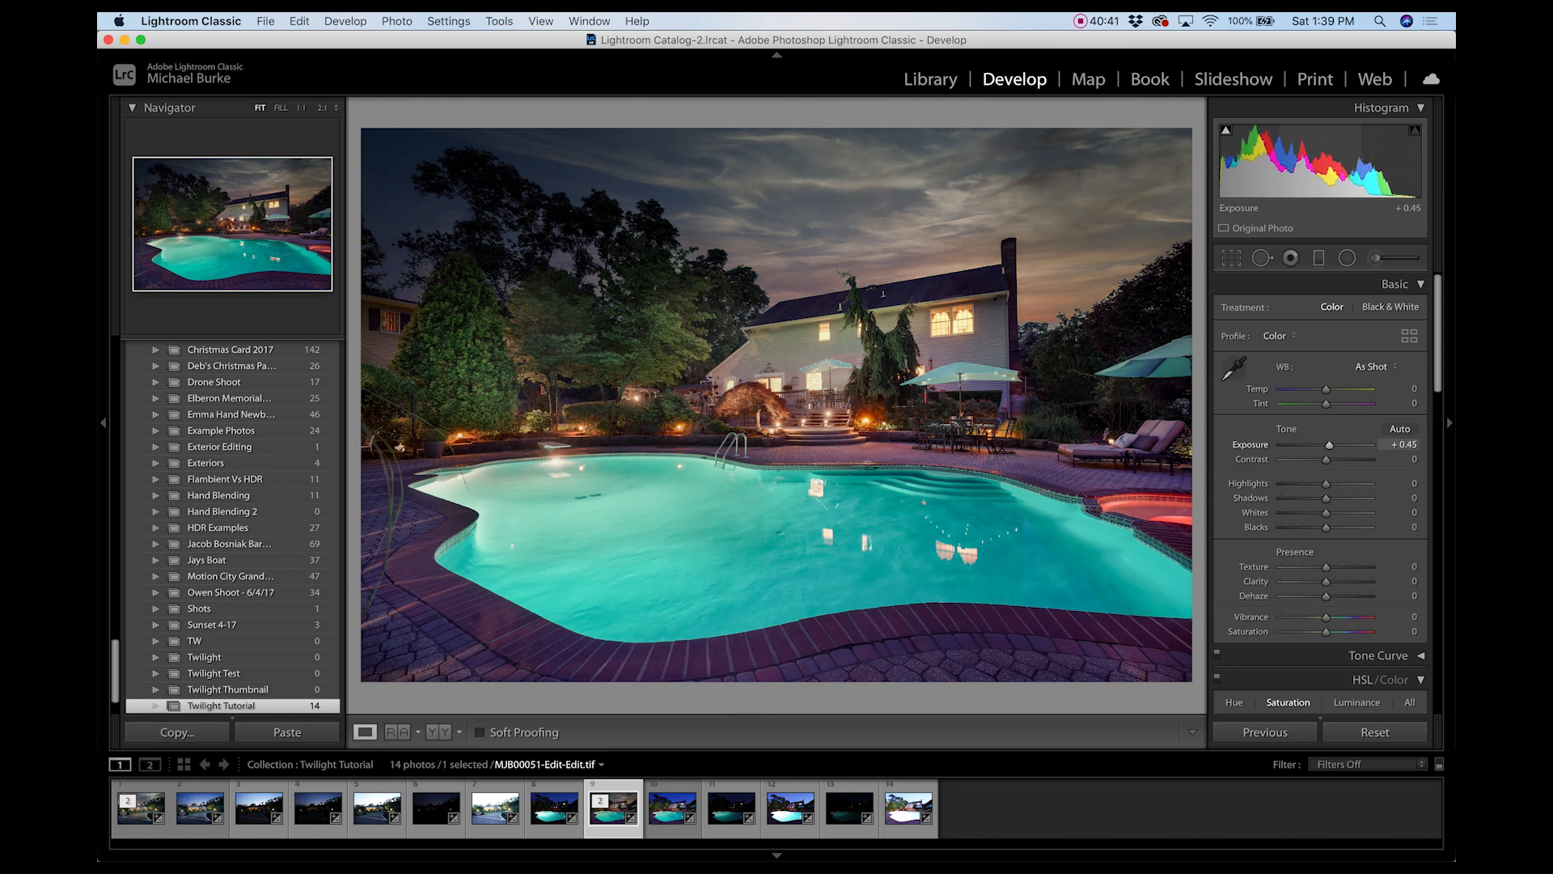
Set the Shadows of the sky-replaced pool photo to −13.
key("Tab")
key("Tab")
key("Tab")
key("Tab")
key("Tab")
key("Tab")
key("Tab")
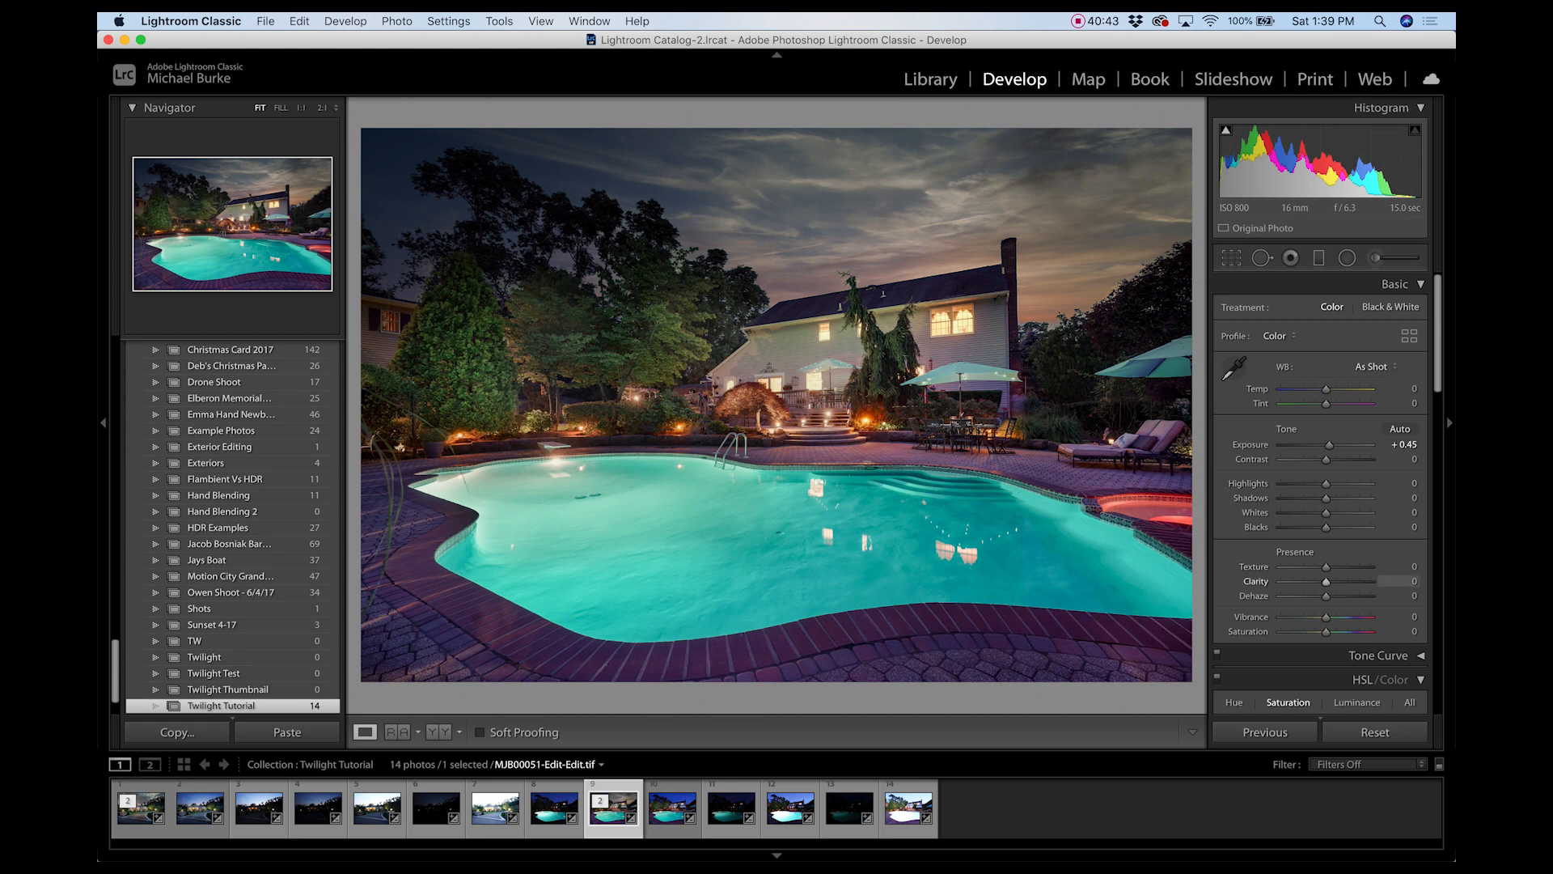
key("shift+Tab")
key("shift+Tab")
key("shift+Tab")
key("shift+Tab")
key("Down")
key("Down")
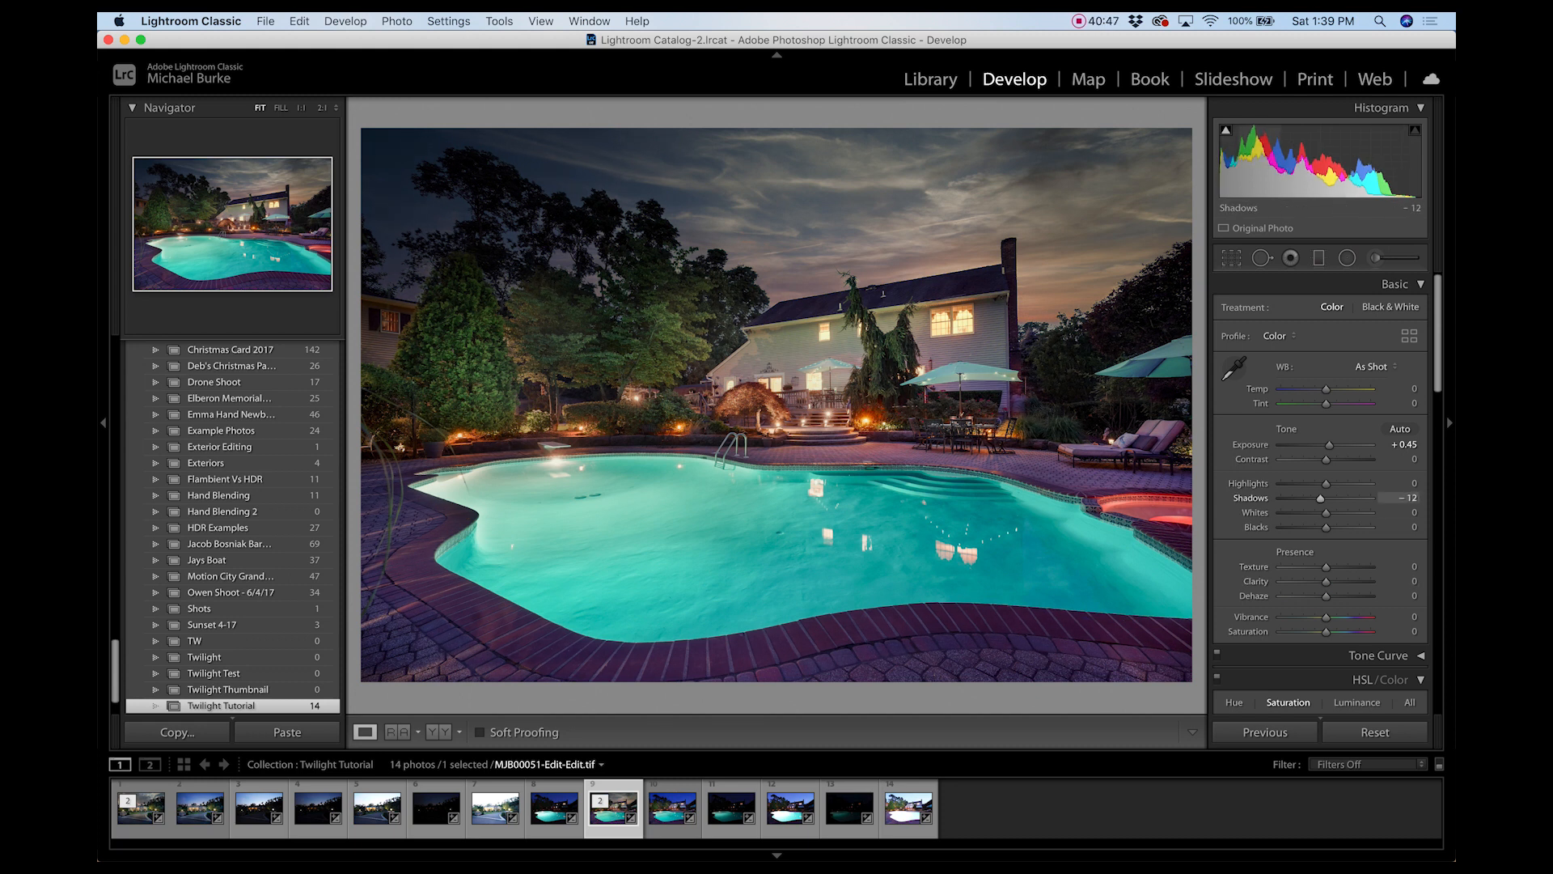
key("Tab")
key("Tab")
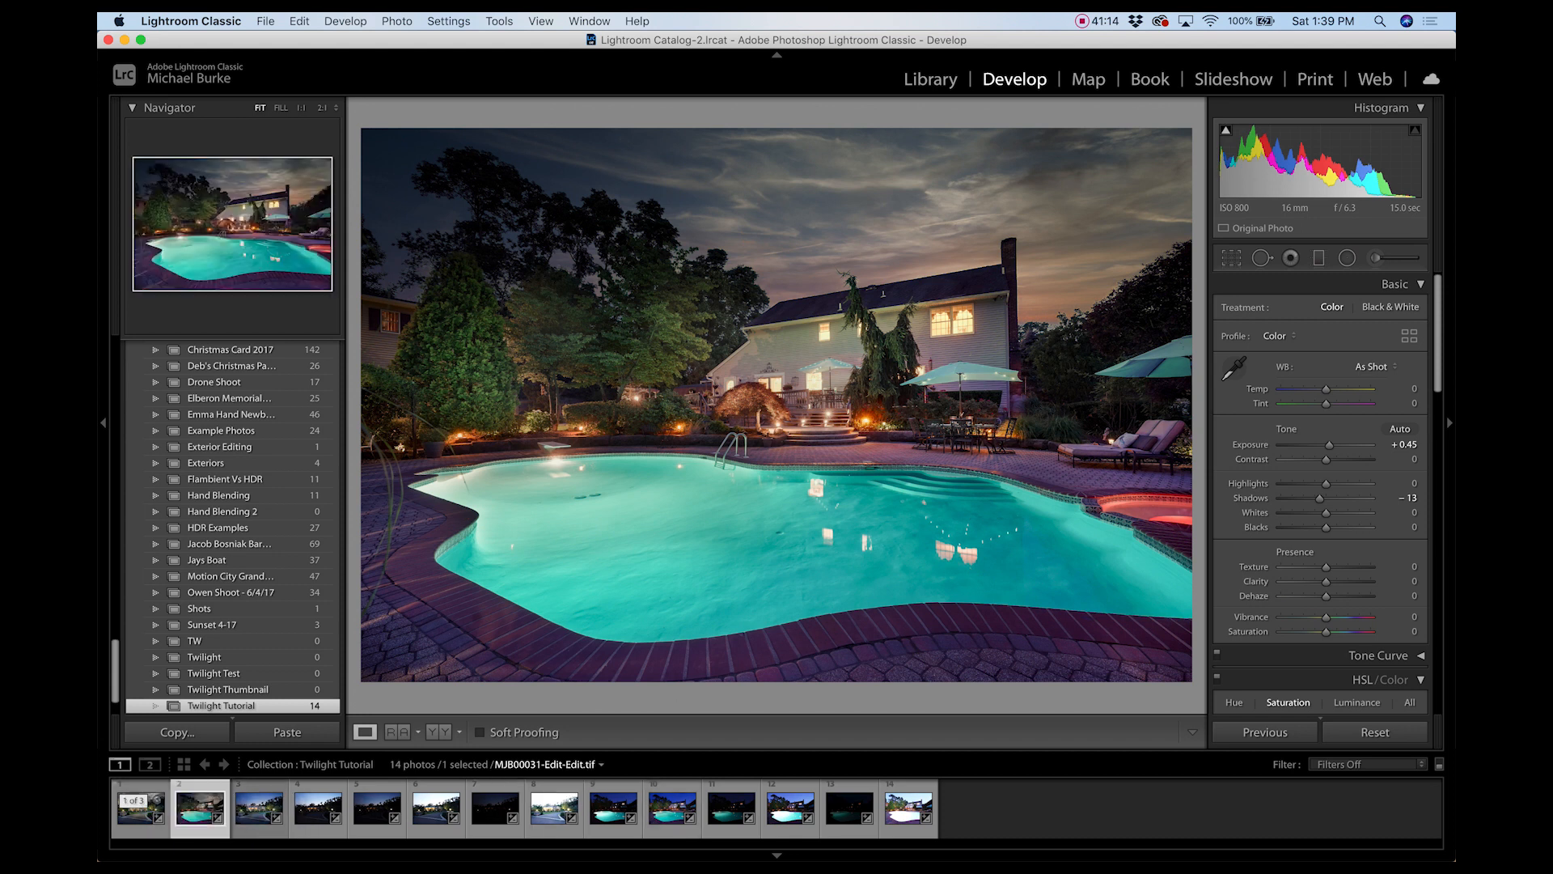
Select the finished front-of-house photo MJB00031-Edit-Edit.tif and raise its Sharpening Amount to about 50.
key("Left")
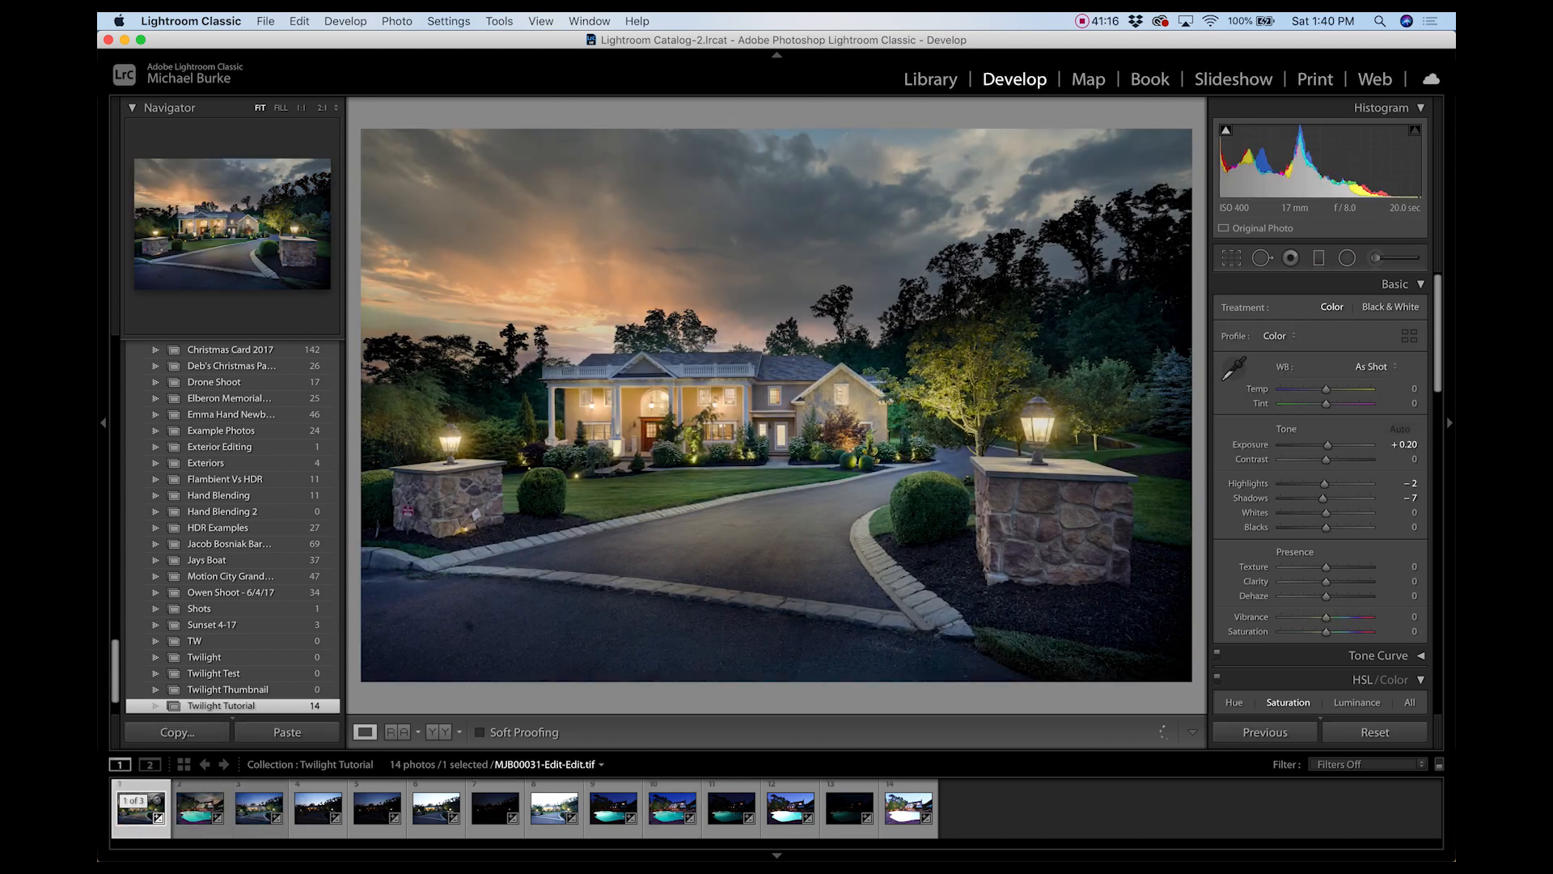
key("Right")
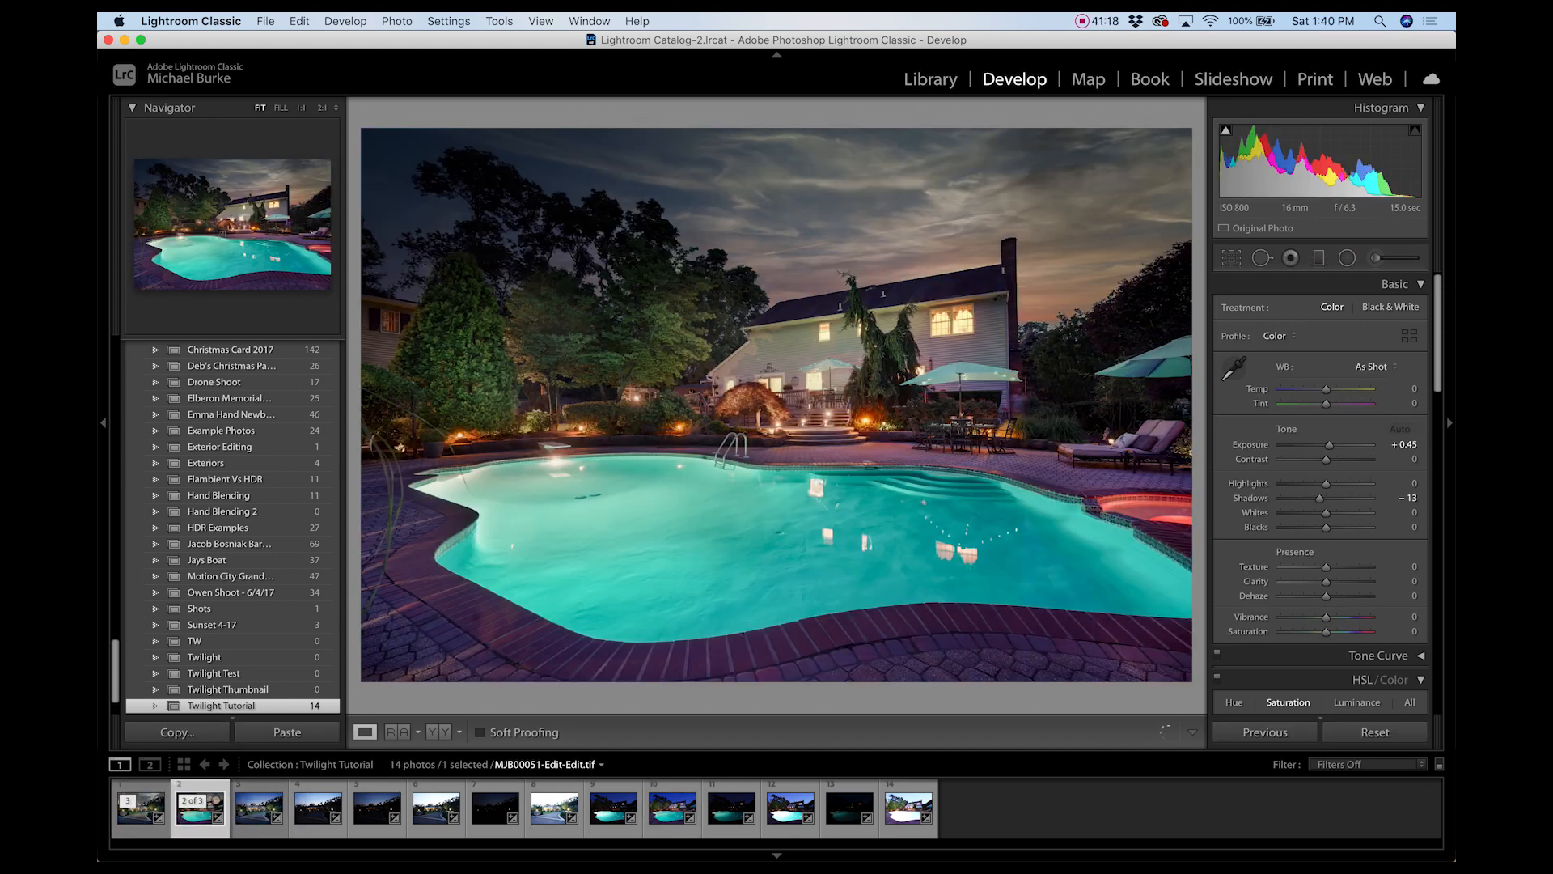
key("Left")
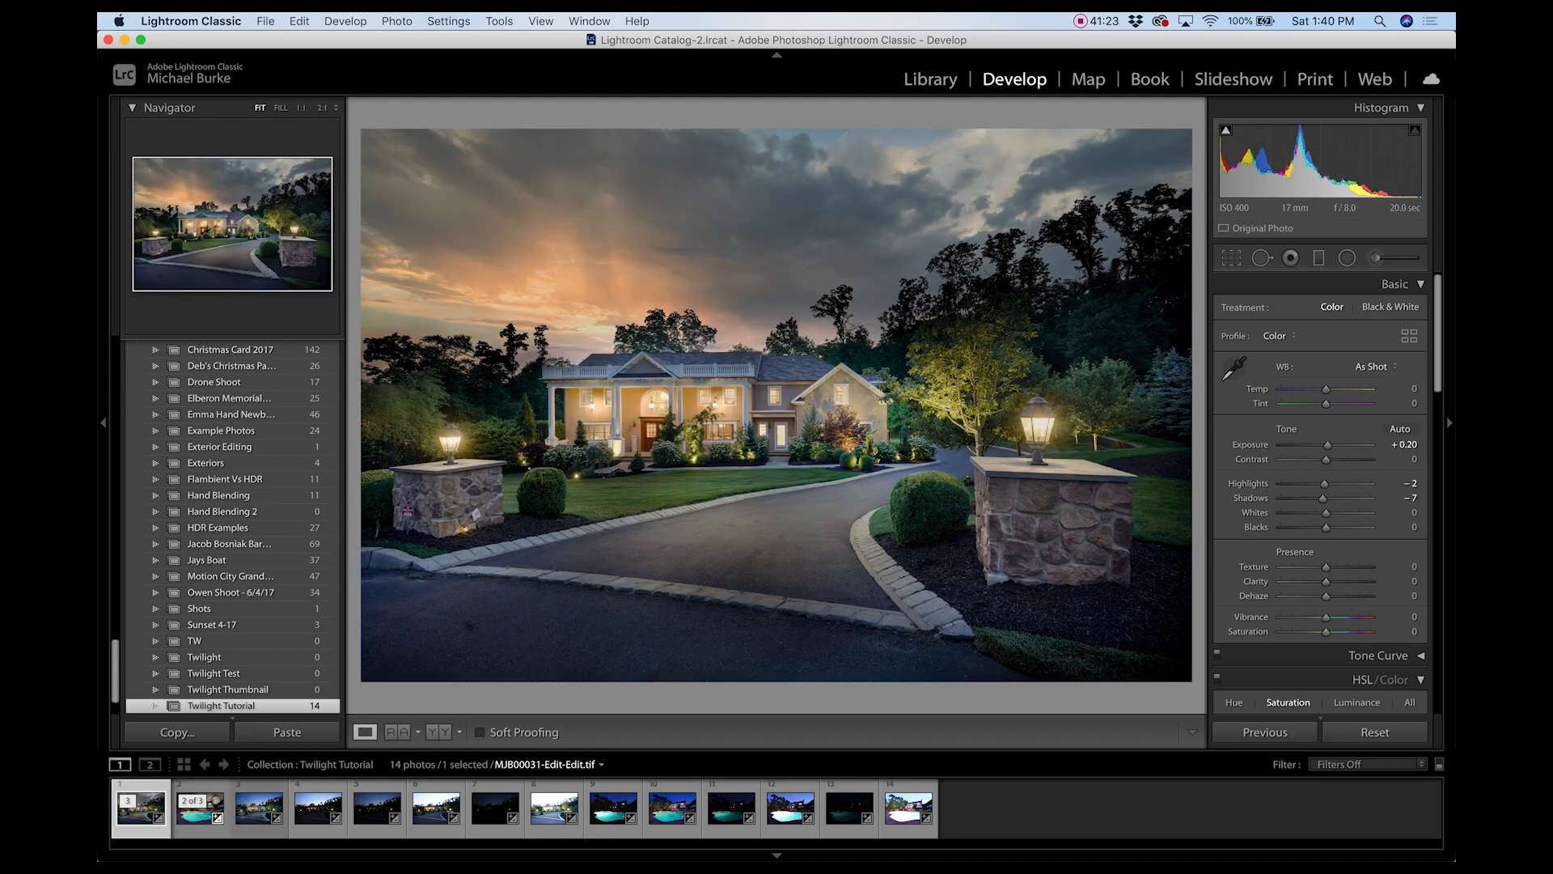
scroll(1321, 496, "down", 10)
scroll(1446, 416, "down", 3)
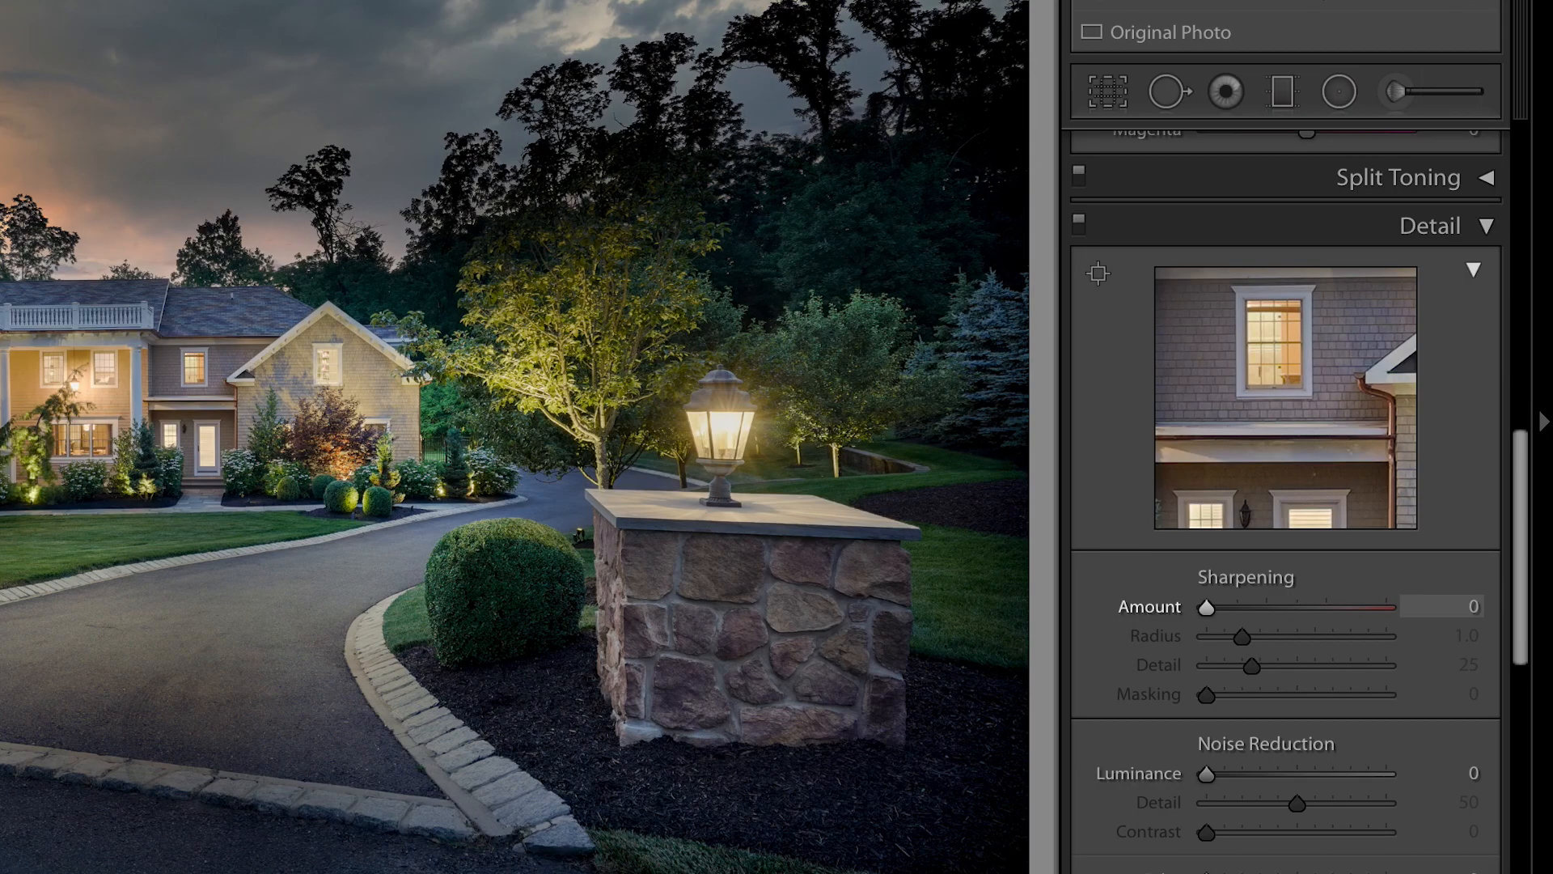
left_click_drag(1207, 606, 1273, 607)
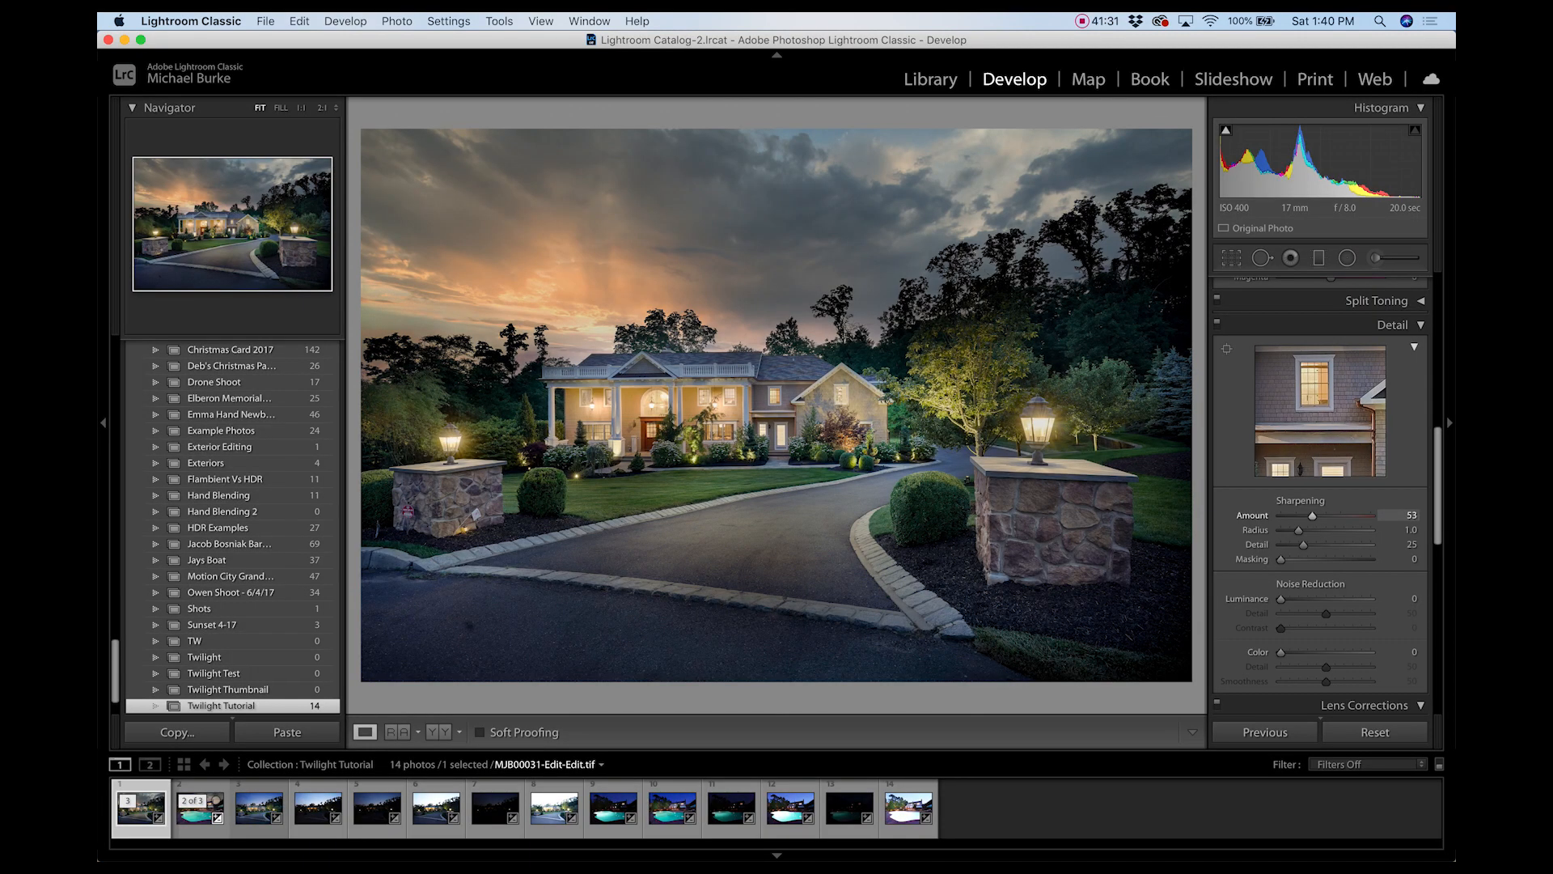
left_click_drag(1310, 516, 1309, 516)
key("Down")
key("Down")
key("Down")
Select the pool photo MJB00051-Edit-Edit.tif and set its Sharpening Amount to 51.
key("Right")
key("Up")
key("Up")
key("Up")
key("Up")
key("Up")
key("Up")
key("Up")
key("Up")
key("Up")
key("Up")
key("Up")
key("Up")
key("Up")
key("Up")
key("Up")
key("Up")
key("Up")
key("Up")
key("Up")
key("Up")
key("Up")
key("Up")
key("Up")
key("Up")
key("Up")
key("Up")
key("Up")
key("Up")
key("Up")
key("Up")
key("Up")
key("Up")
key("Up")
key("Up")
key("Up")
key("Up")
key("Up")
key("Up")
key("Up")
key("Up")
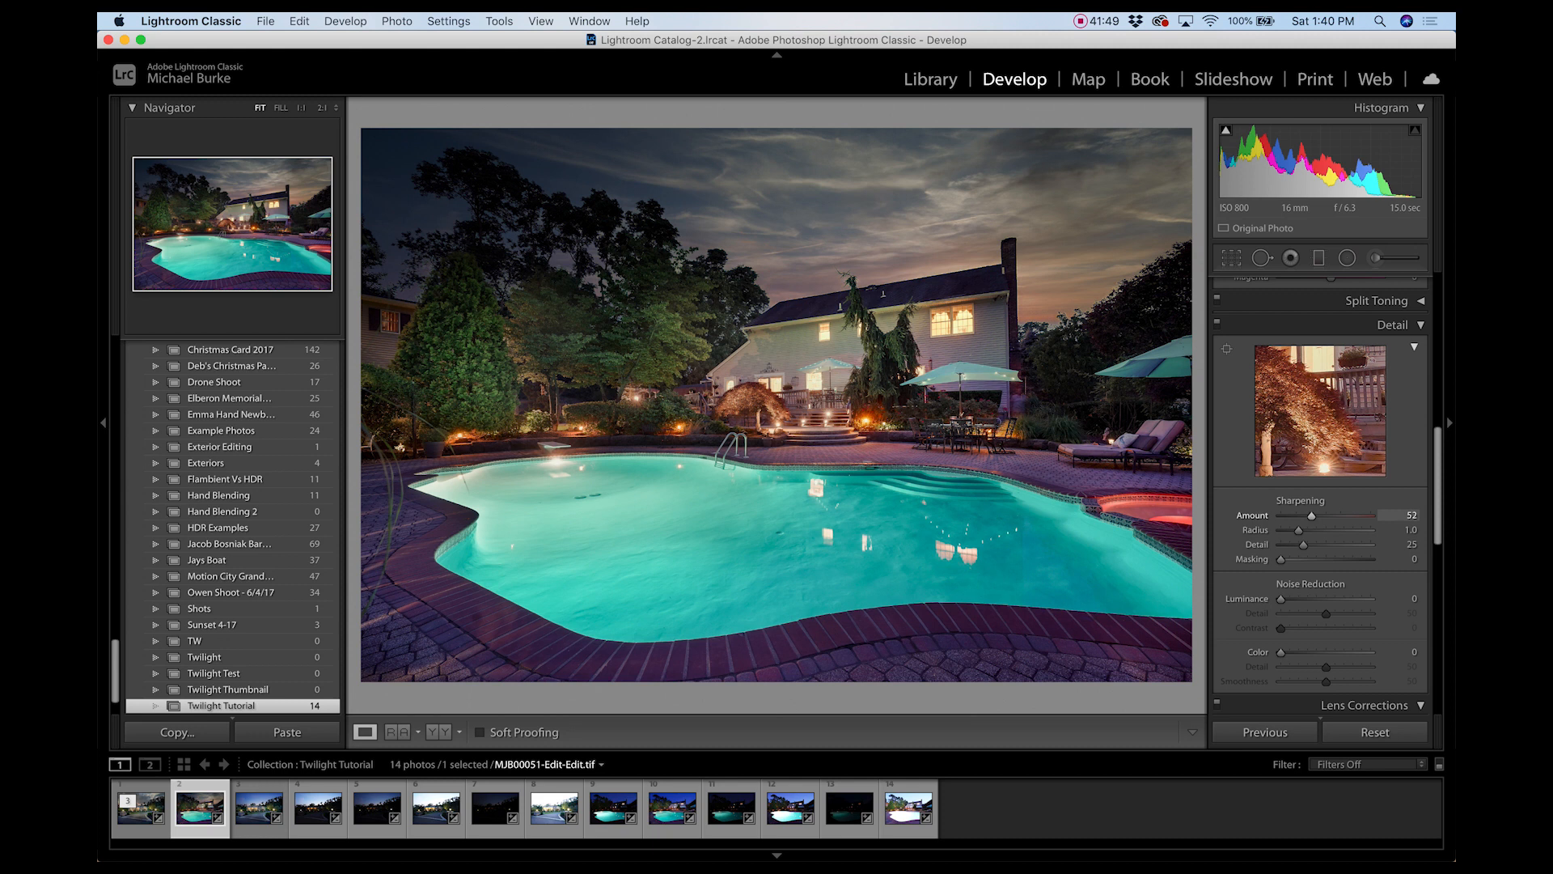
key("Down")
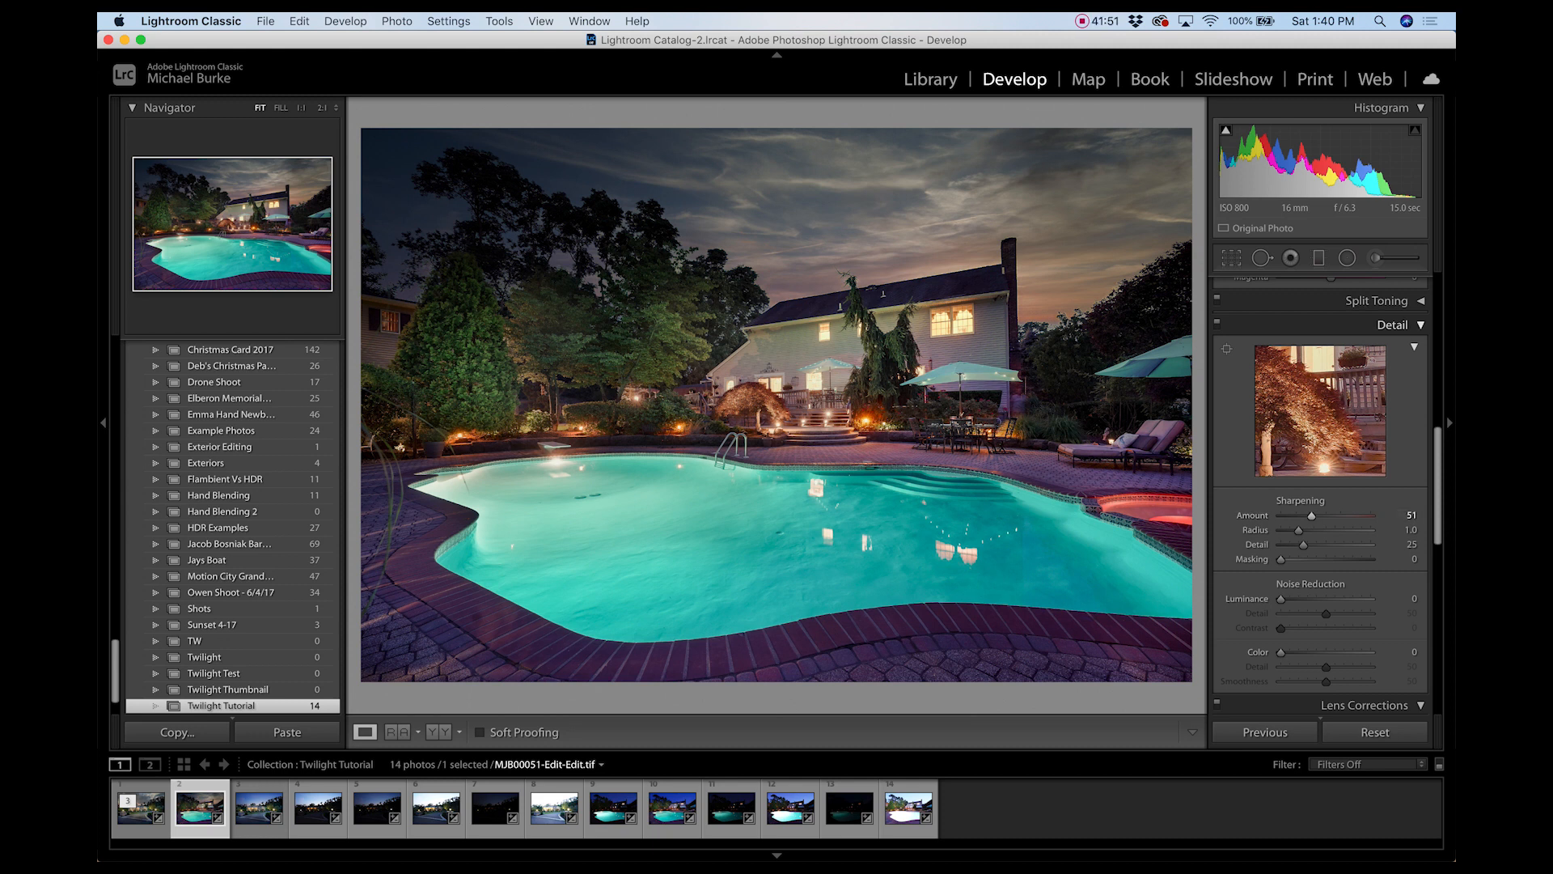